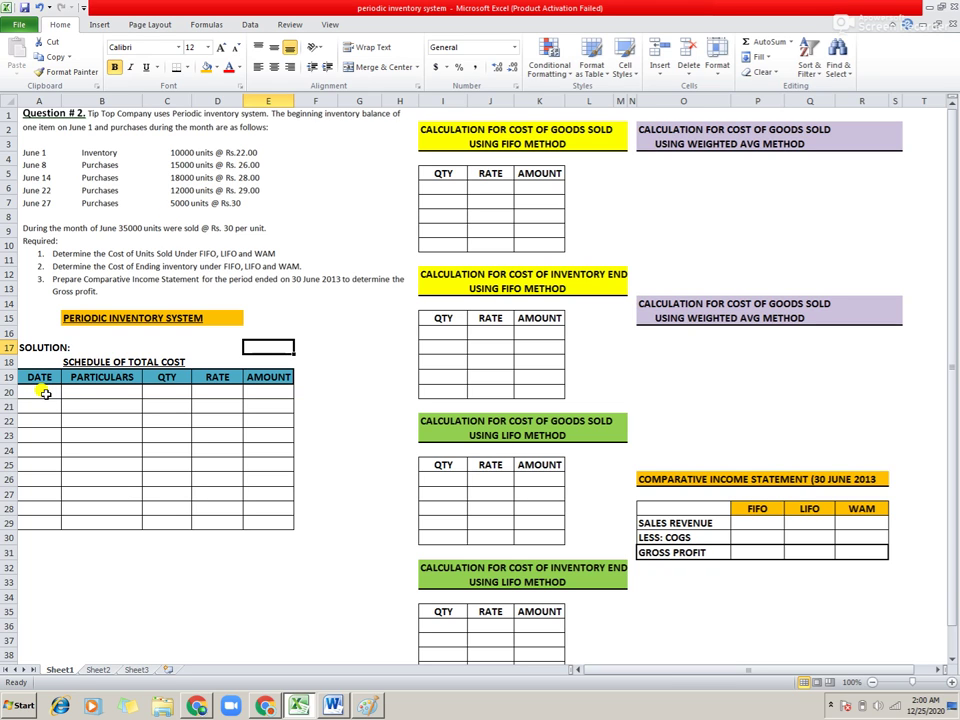
# - Enter INVENTORY and PURCHASES as the first two particulars, in B20 and B21 of the Schedule of Total Cost
pyautogui.click(82, 393)
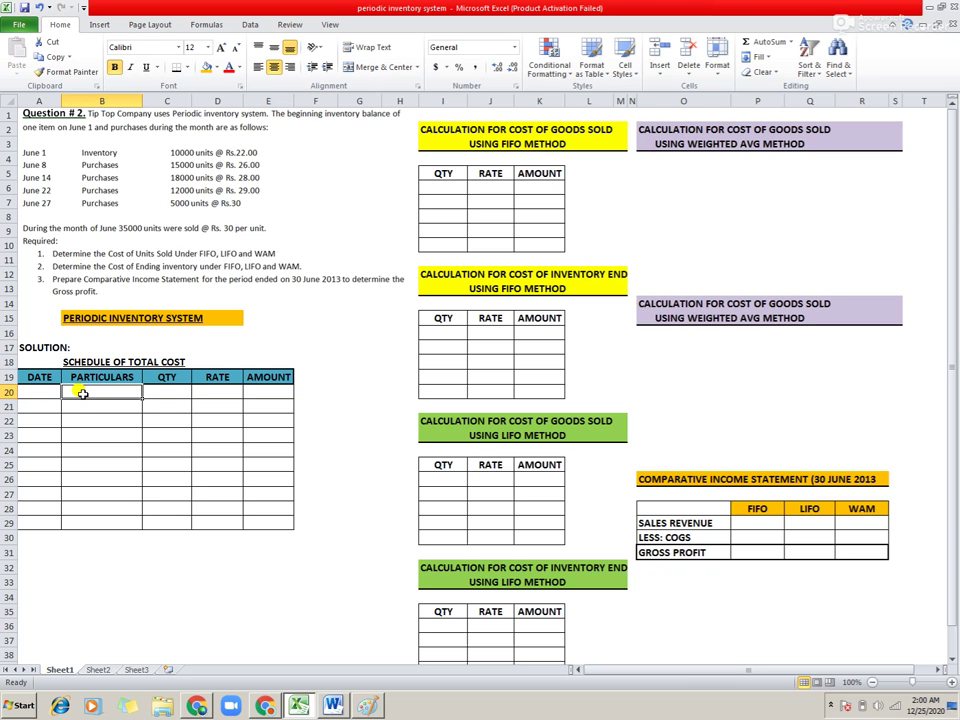
pyautogui.write('INE===')
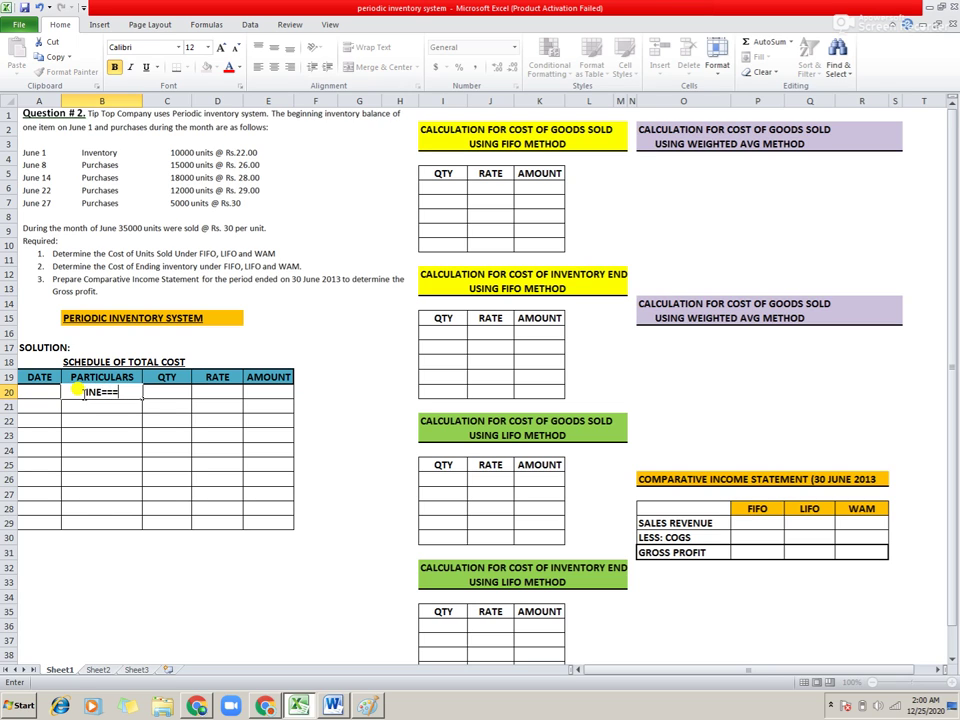
pyautogui.press('BackSpace')
pyautogui.press('BackSpace')
pyautogui.press('BackSpace')
pyautogui.press('BackSpace')
pyautogui.write('VENTORY')
pyautogui.press('Return')
pyautogui.write('PURCHASES')
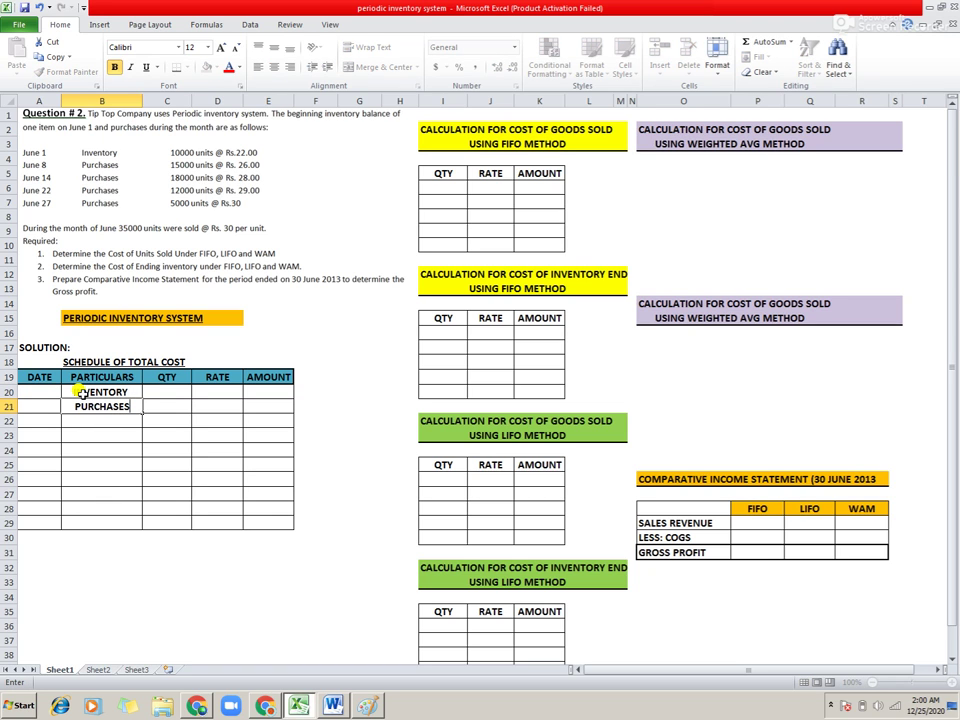
pyautogui.press('Return')
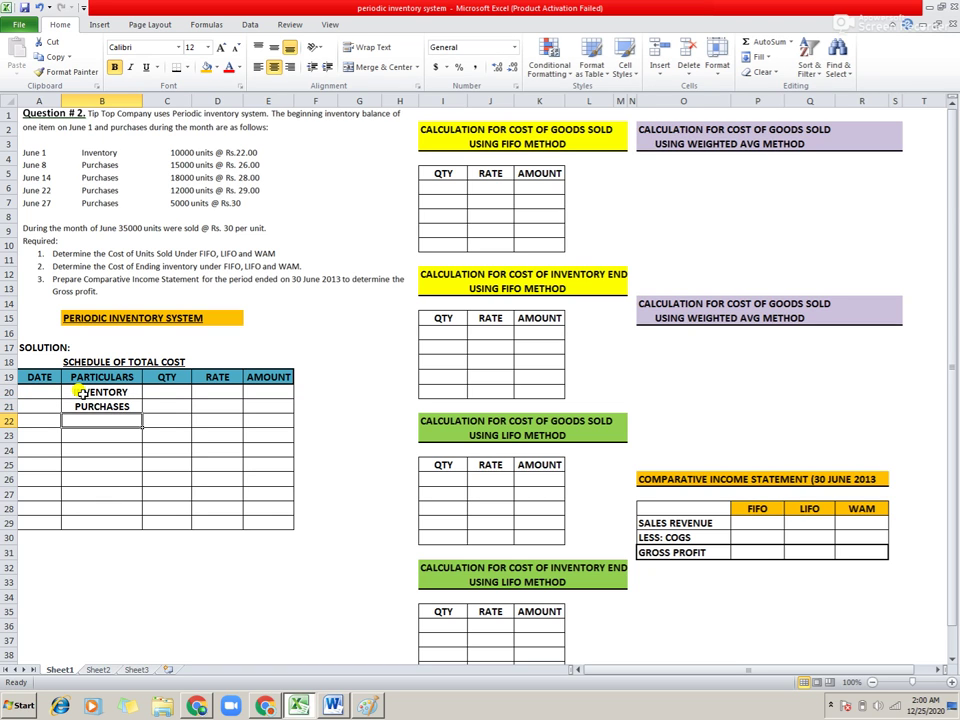
# - Copy the PURCHASES entry into the next three particulars cells, B22 to B24
pyautogui.press('Up')
pyautogui.hotkey('ctrl', 'c')
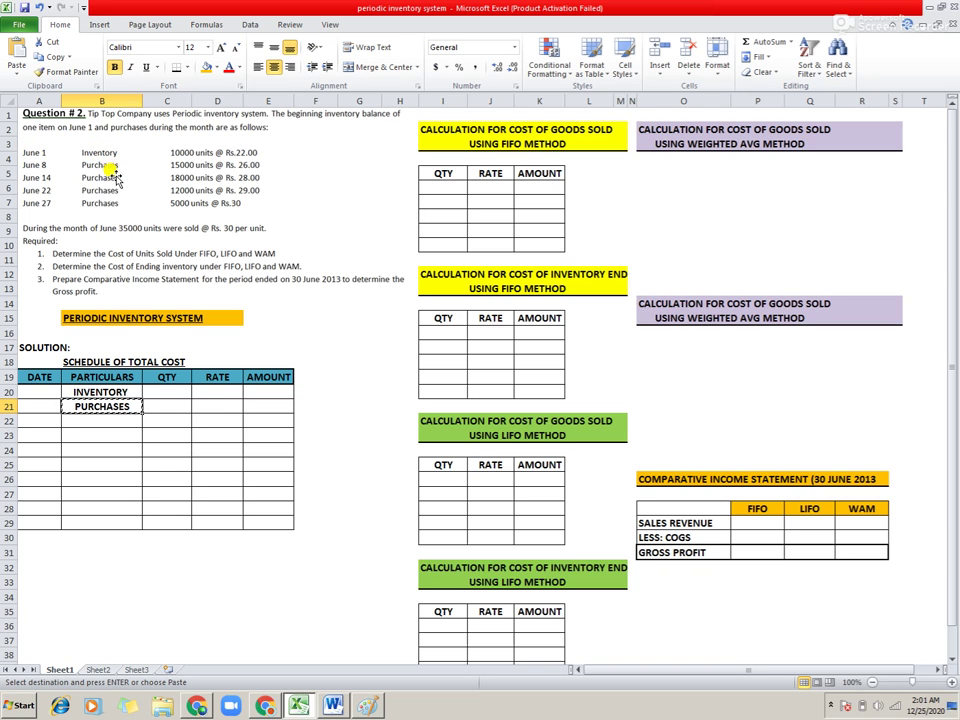
pyautogui.press('Down')
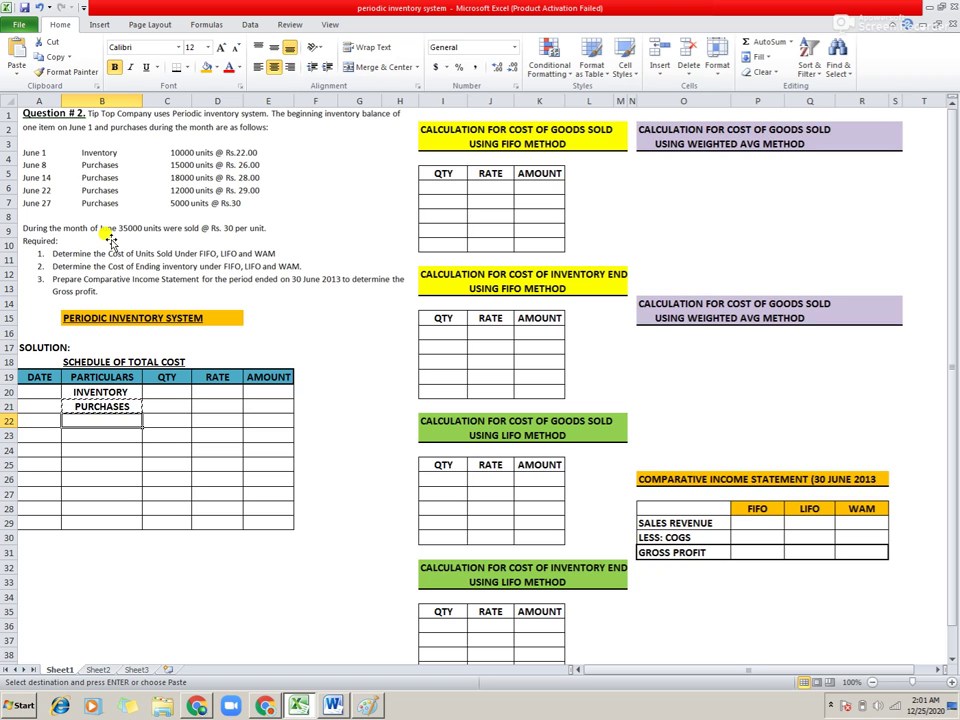
pyautogui.hotkey('shift', 'Down')
pyautogui.hotkey('shift', 'Down')
pyautogui.press('Return')
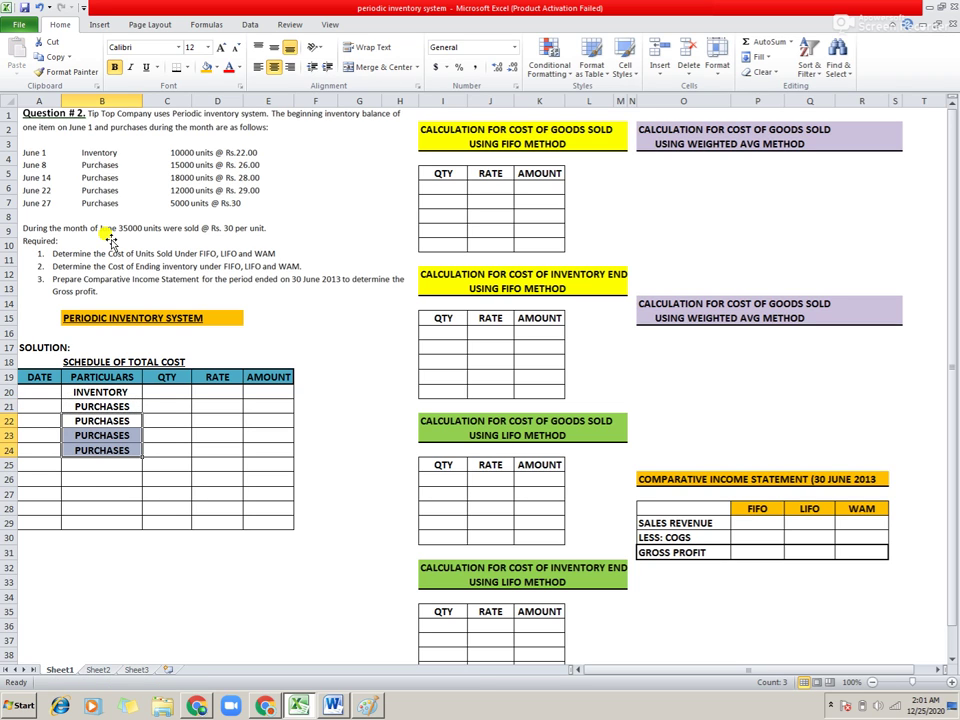
# - Enter the dates I JUNE for the inventory row and 8 JUNE for the first purchases row
pyautogui.press('Up')
pyautogui.press('Up')
pyautogui.press('Left')
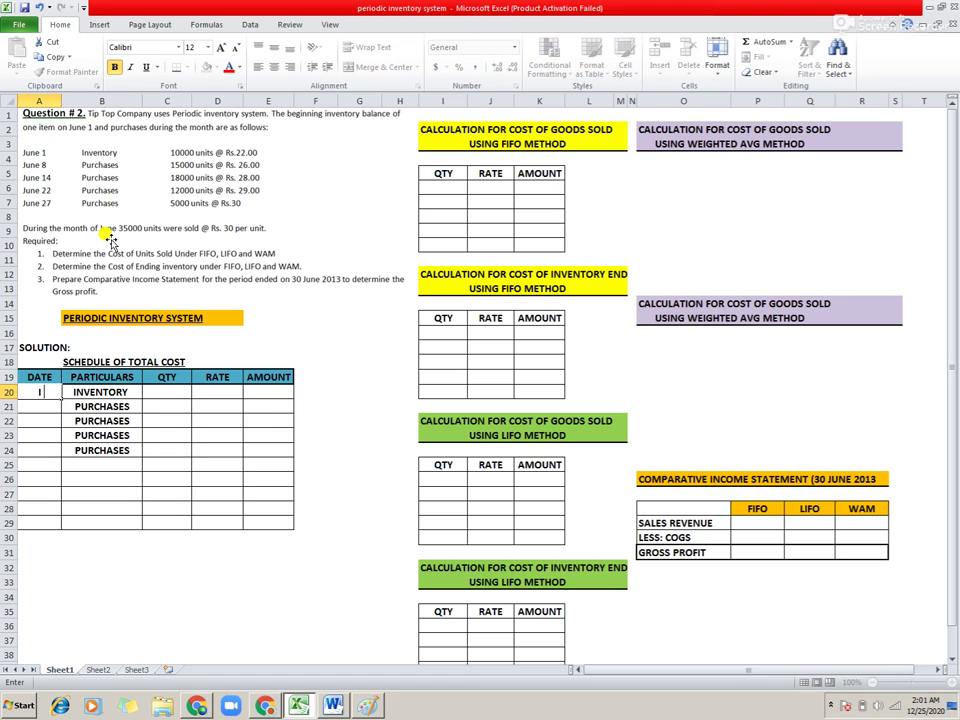
pyautogui.write('I JUNE')
pyautogui.press('Return')
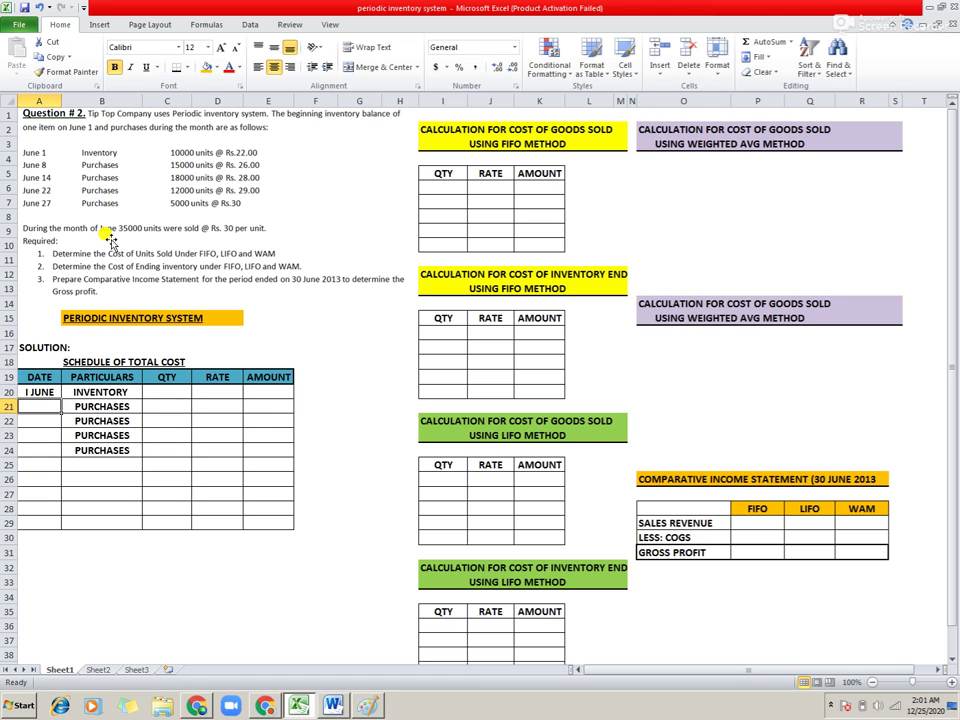
pyautogui.write('8 JUNE')
pyautogui.press('Return')
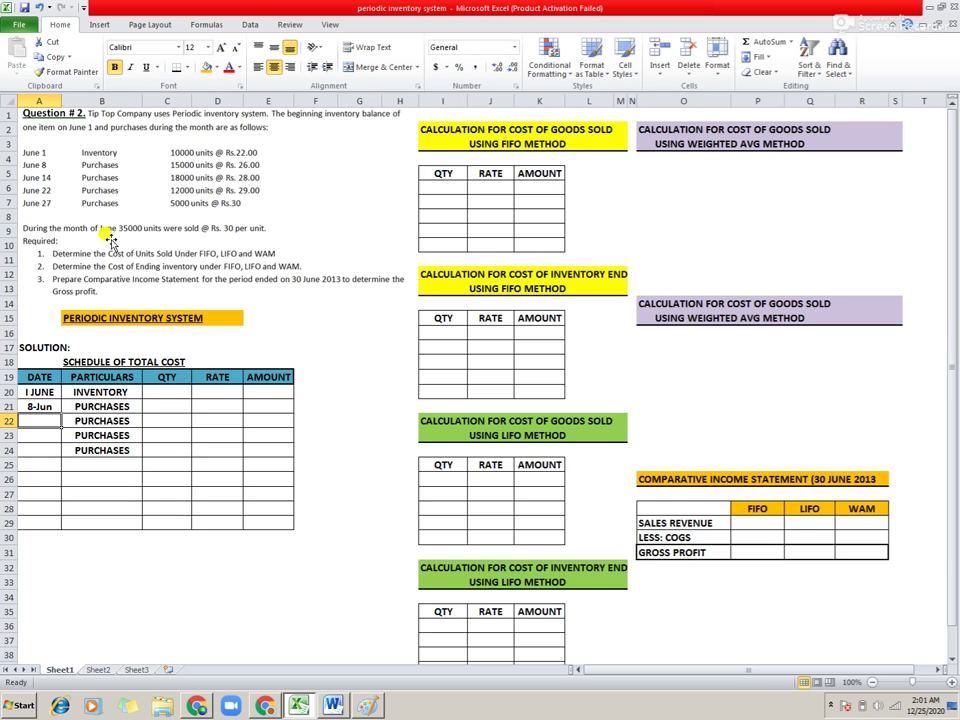
# - Correct the inventory row's date in A20 to 1-Jun so it is a proper date value
pyautogui.press('Up')
pyautogui.press('Up')
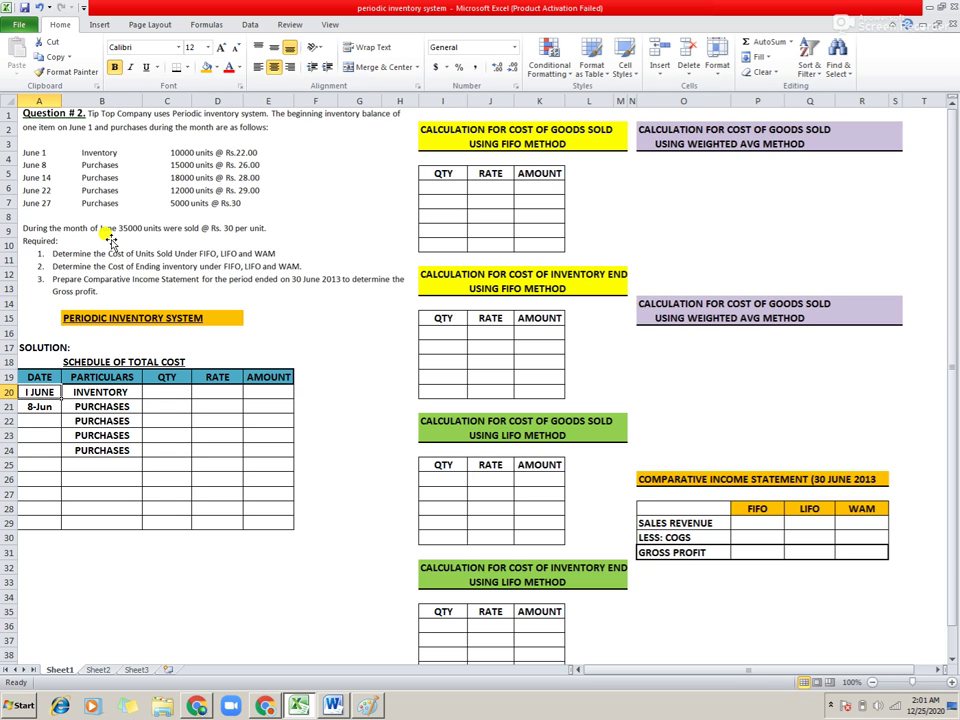
pyautogui.write('1')
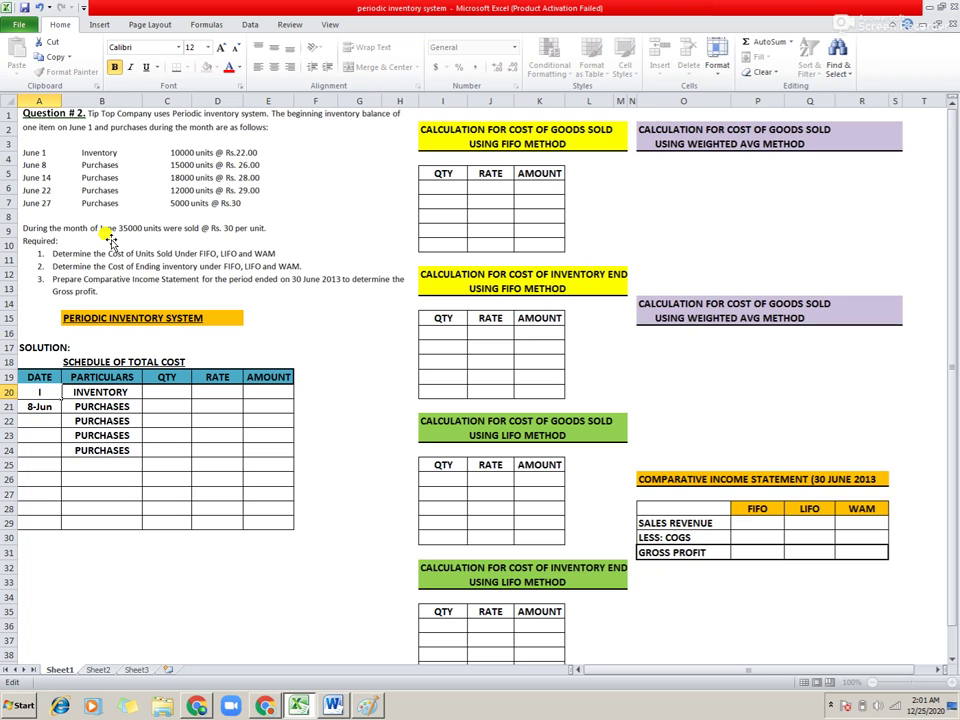
pyautogui.write('-jun')
pyautogui.press('Return')
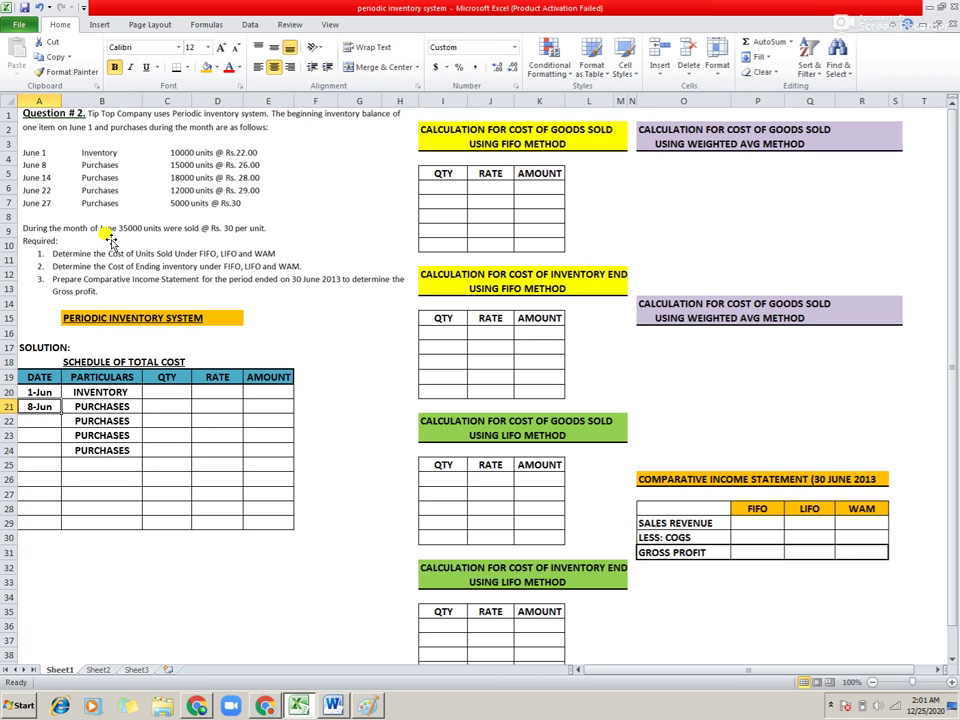
# - Enter the dates 14 June, 22 June and 27 June for the remaining three purchases rows, A22 to A24
pyautogui.press('Return')
pyautogui.write('14-jun')
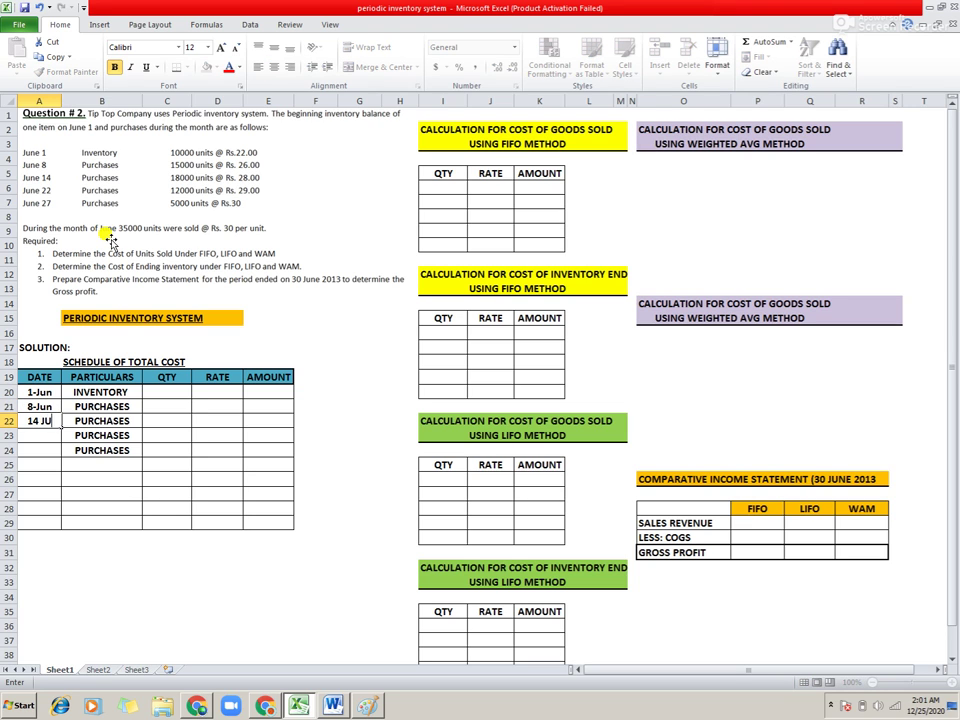
pyautogui.press('Return')
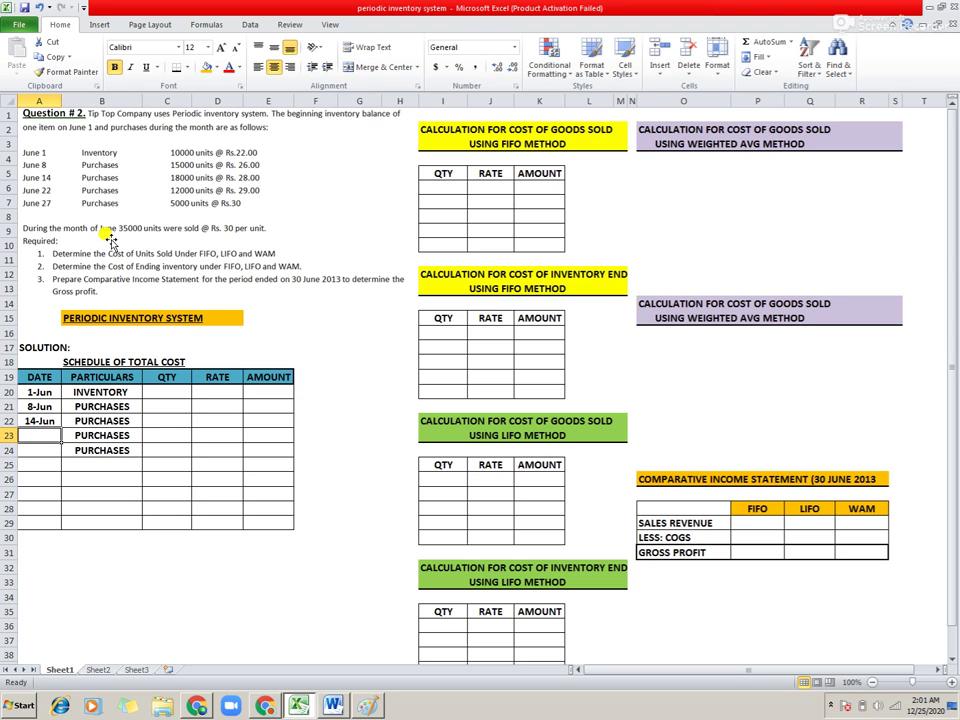
pyautogui.write('22 JU')
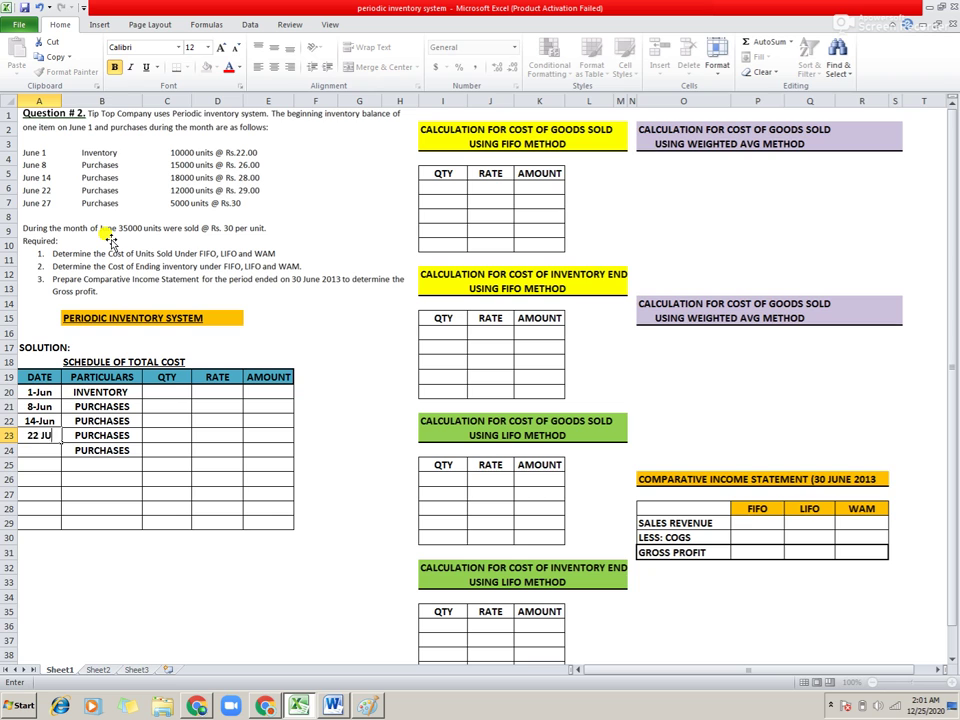
pyautogui.write('N')
pyautogui.press('Return')
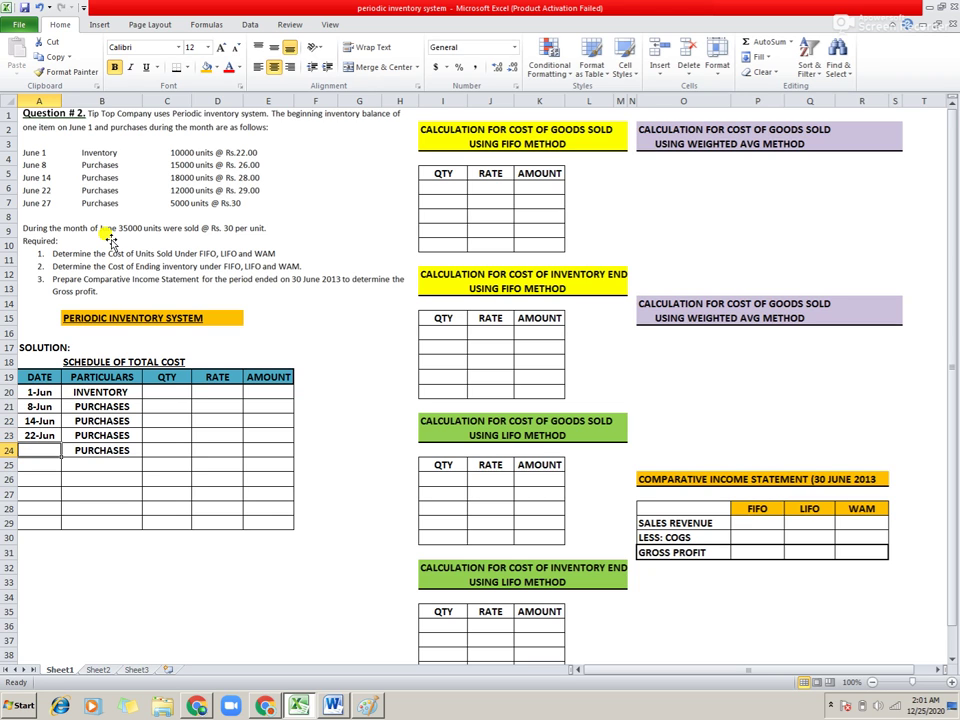
pyautogui.write('27 JUN')
pyautogui.press('Return')
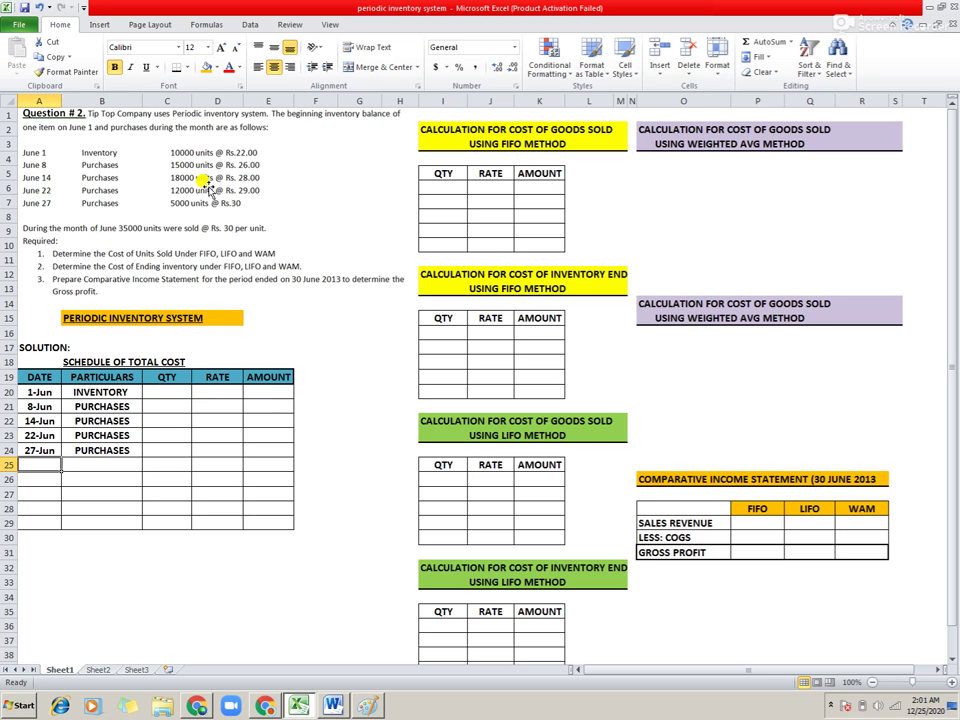
# - Enter a quantity of 10000 and a rate of 22 for the 1 June inventory row
pyautogui.click(164, 392)
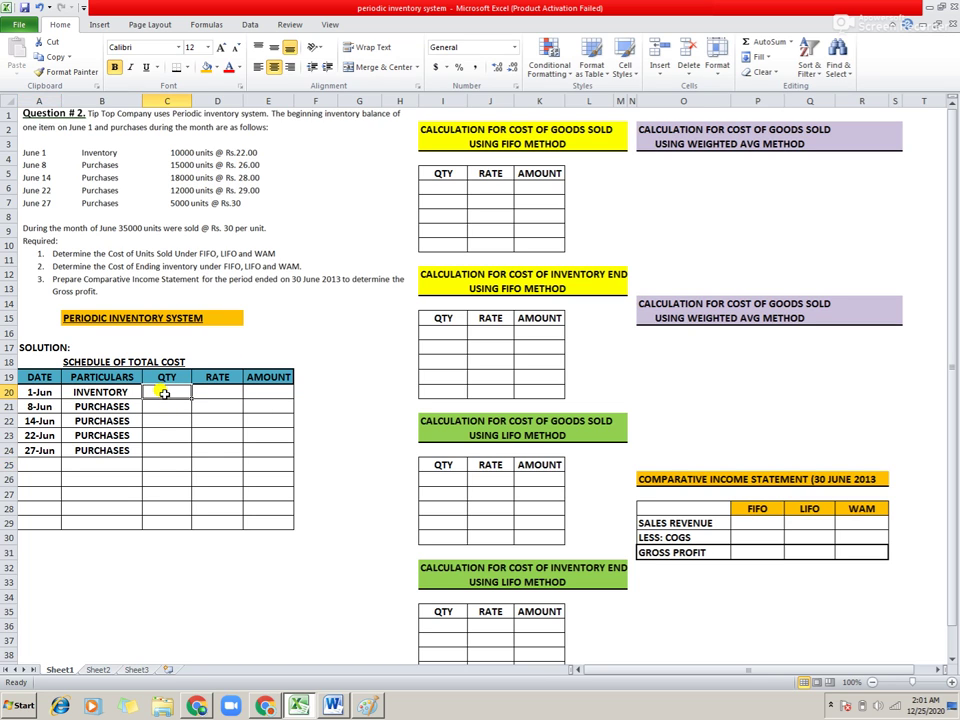
pyautogui.write('10000')
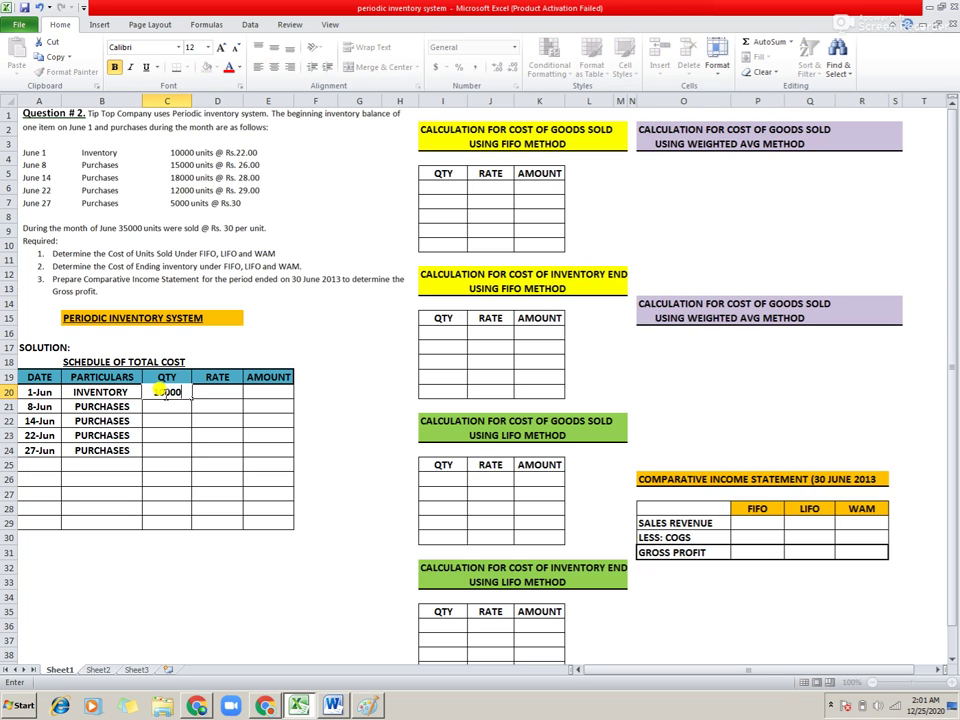
pyautogui.press('Tab')
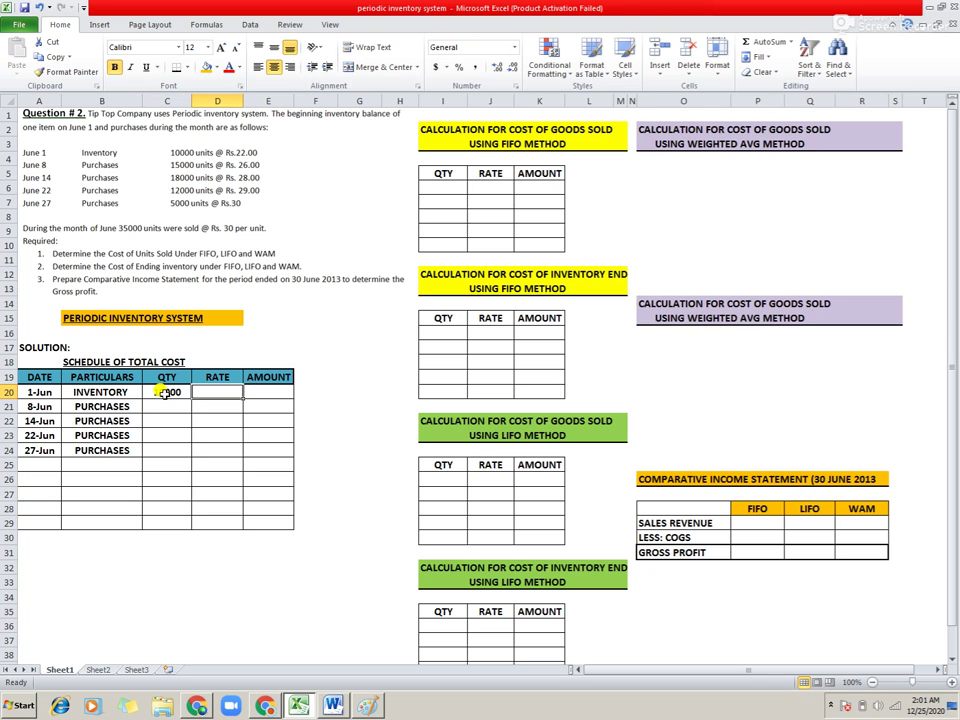
pyautogui.write('22')
pyautogui.press('Tab')
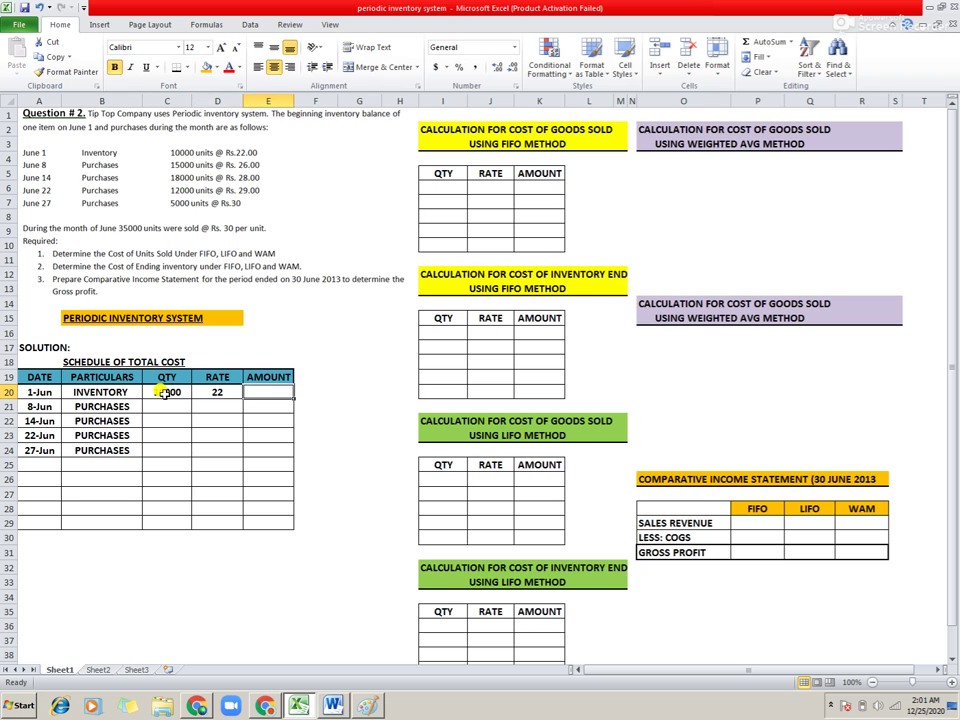
# - Calculate the 1 June inventory amount in E20 as quantity times rate, using the formula =C20*D20
pyautogui.write('=')
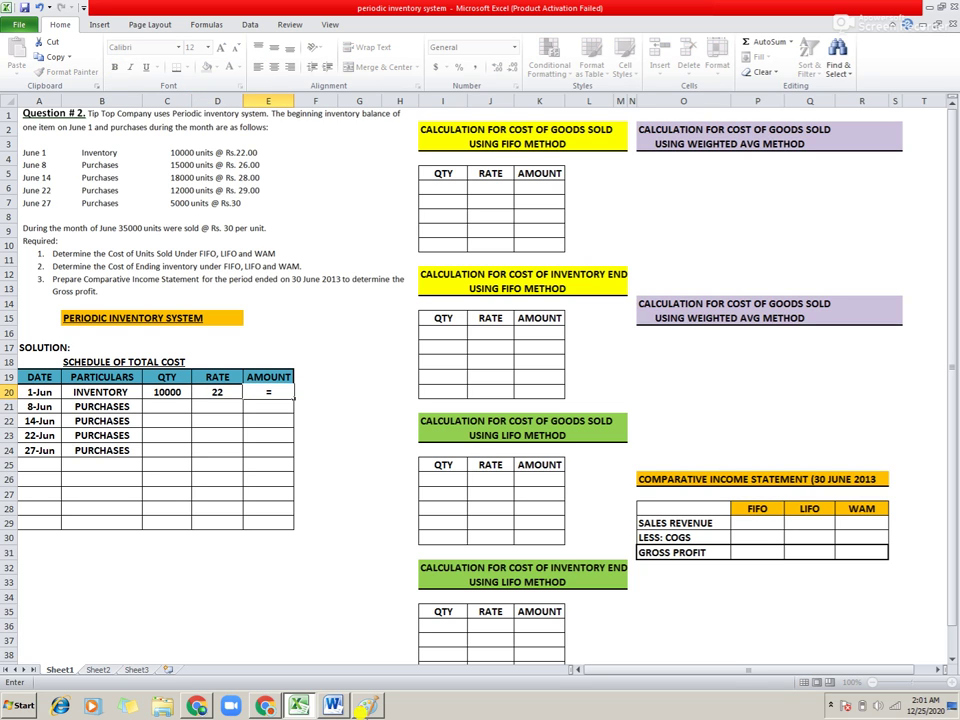
pyautogui.press('Left')
pyautogui.press('Left')
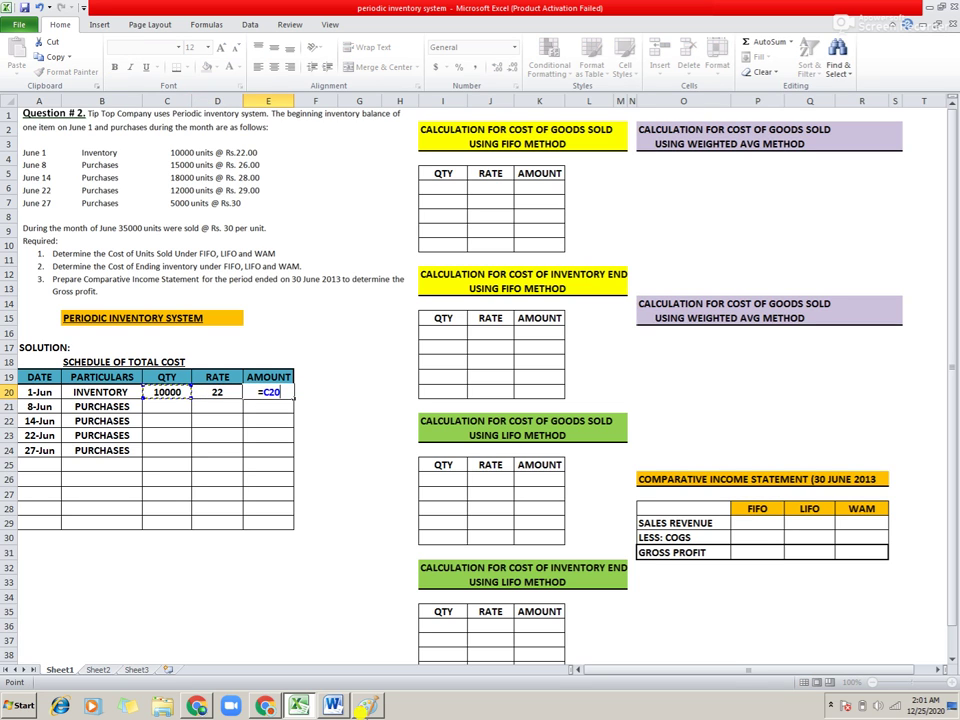
pyautogui.write('*')
pyautogui.press('Left')
pyautogui.press('Return')
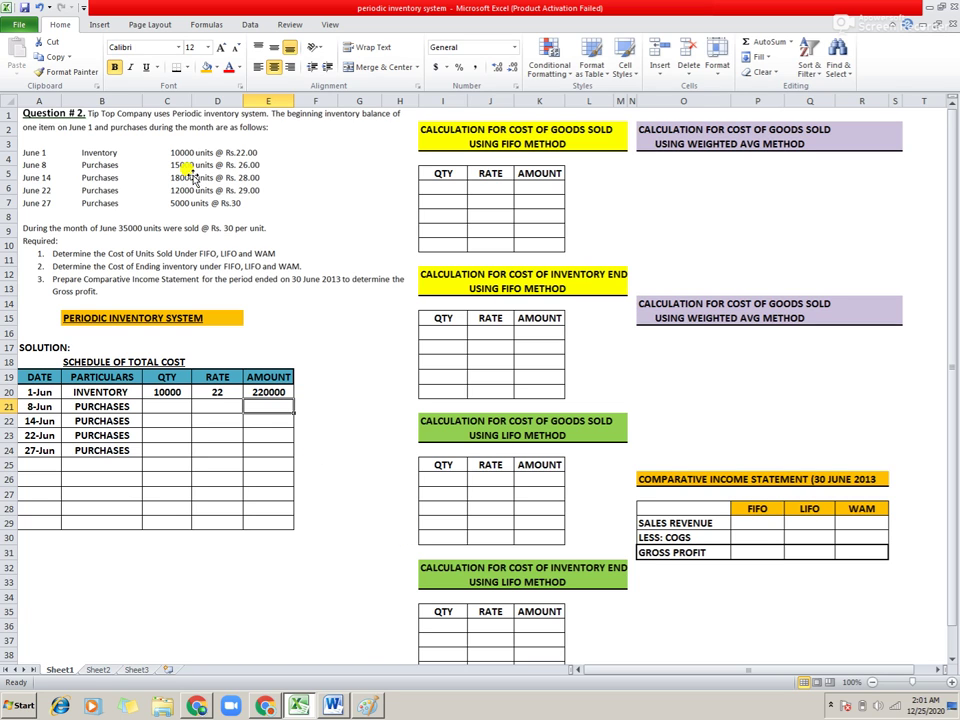
# - Enter a quantity of 15000 and a rate of 26 for the 8 June purchases row
pyautogui.click(170, 407)
pyautogui.write('=')
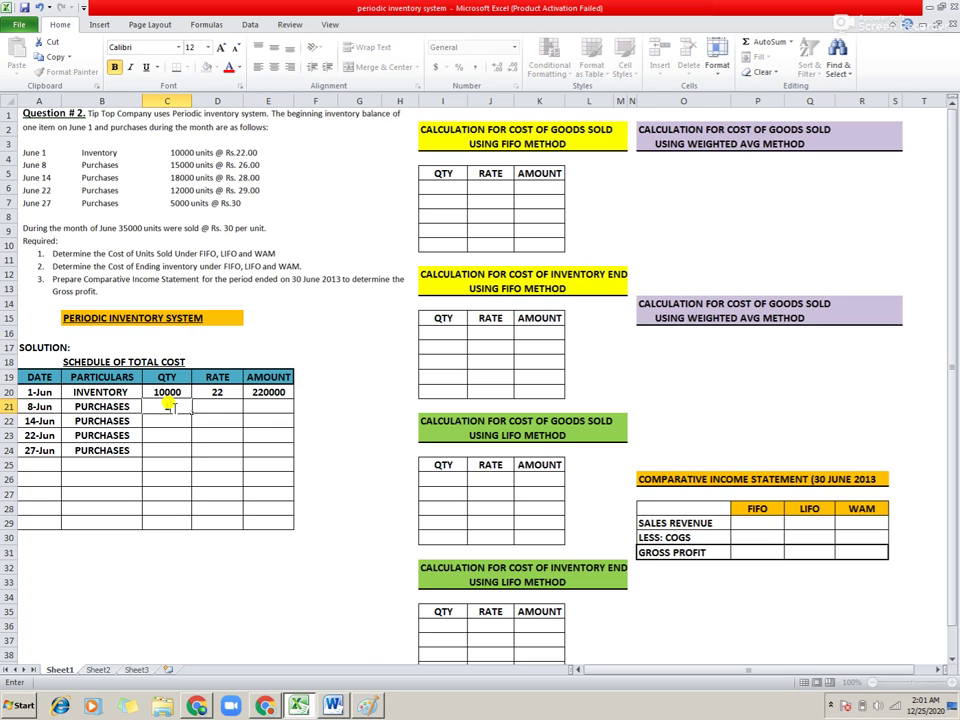
pyautogui.write('15000')
pyautogui.press('Tab')
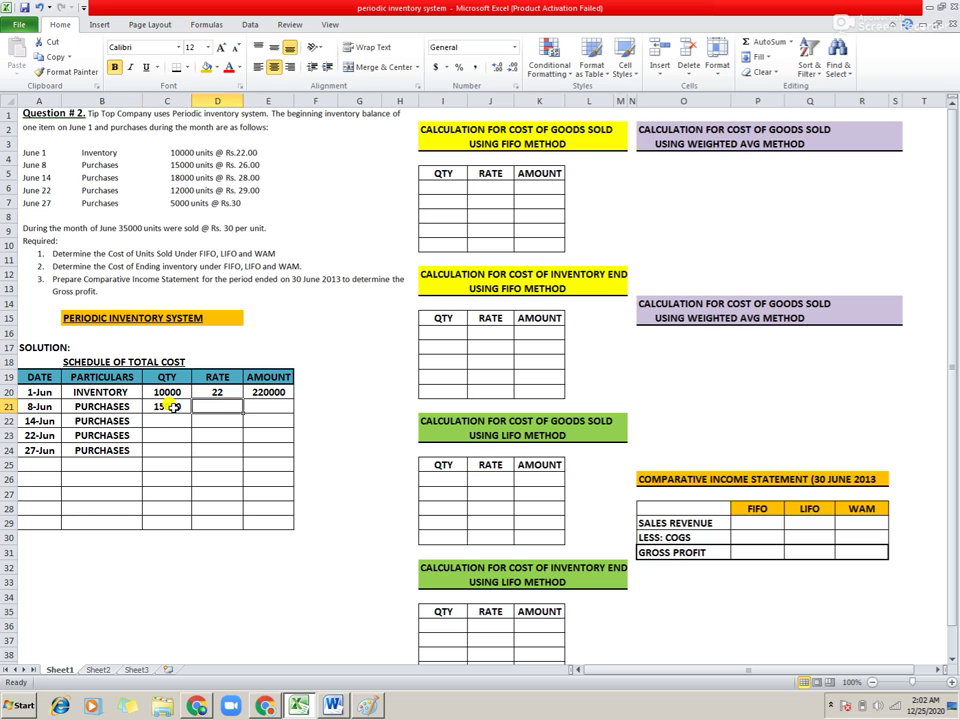
pyautogui.write('26')
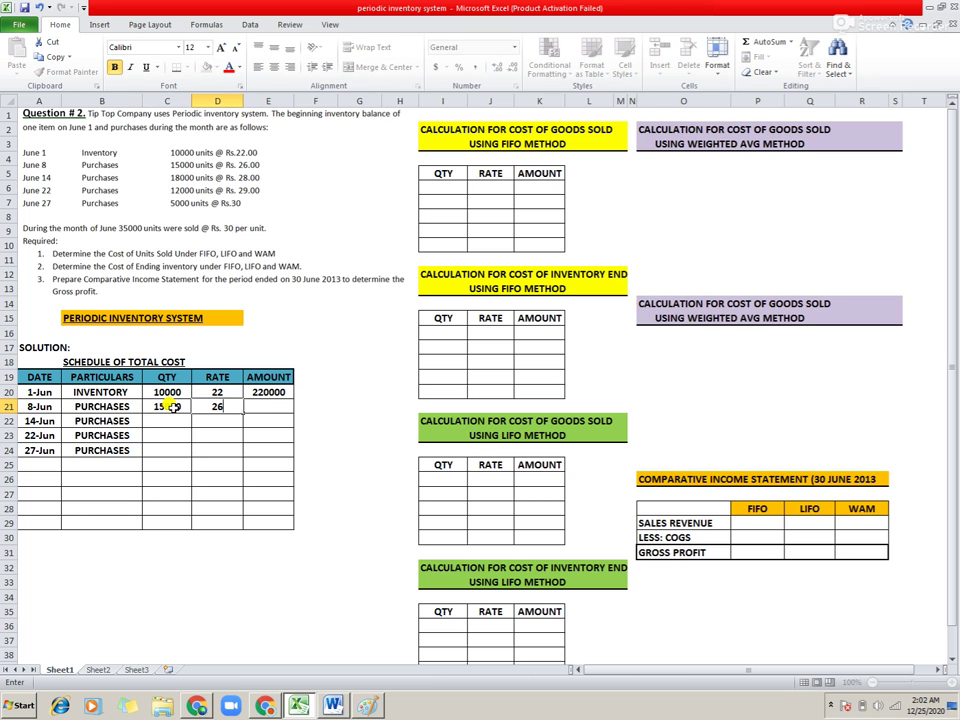
pyautogui.press('Return')
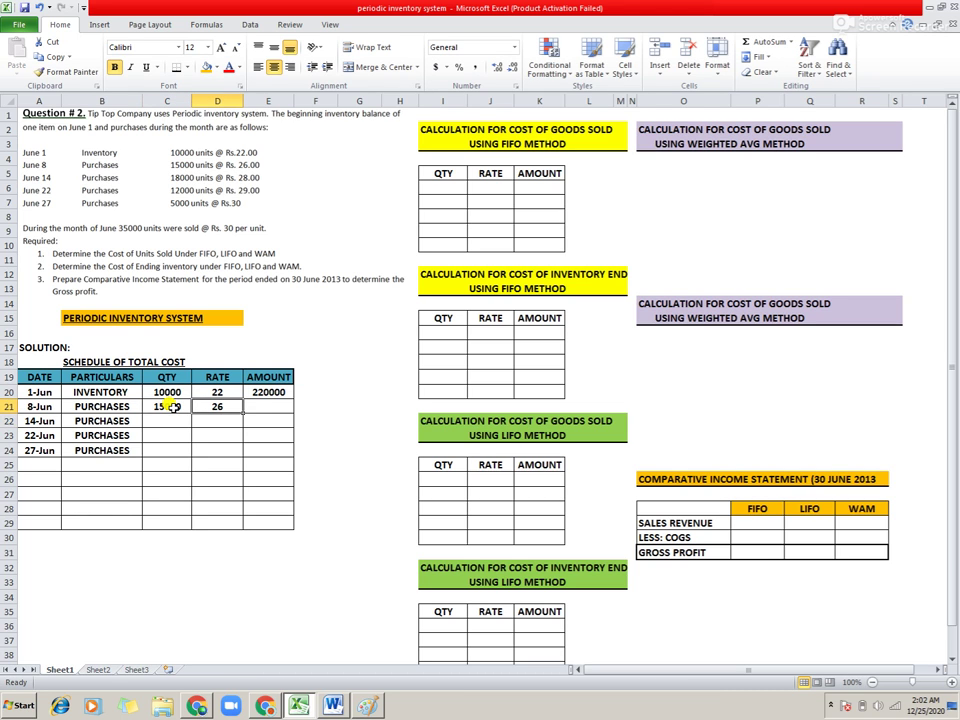
# - Copy the amount formula from the 1 June row into E21 for the 8 June purchases
pyautogui.press('Up')
pyautogui.press('Up')
pyautogui.press('Right')
pyautogui.hotkey('ctrl', 'c')
pyautogui.press('Down')
pyautogui.press('Return')
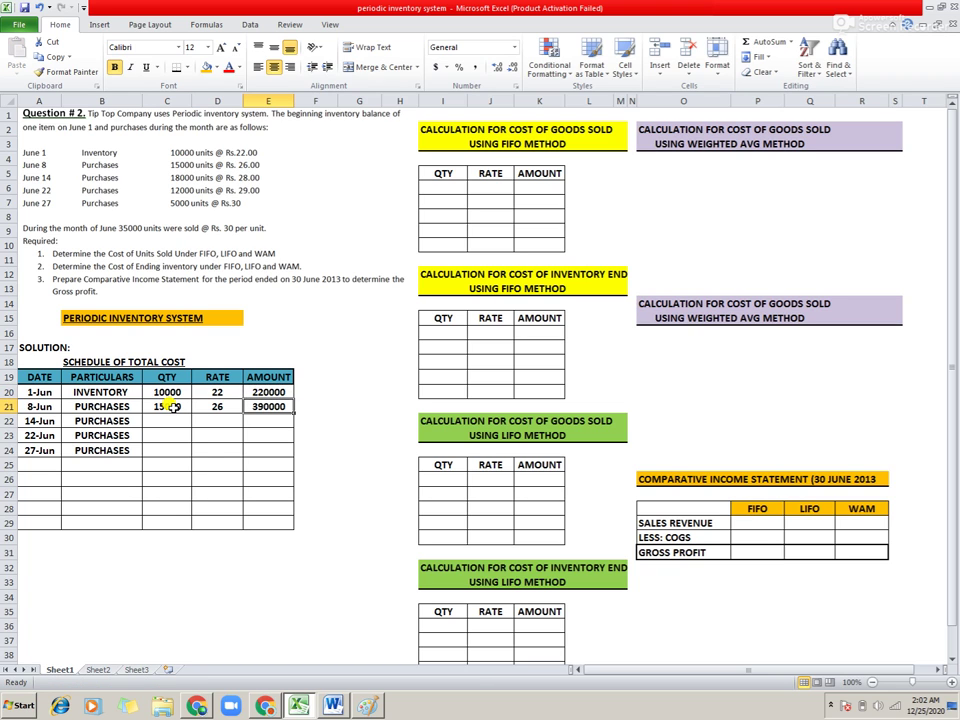
# - Enter a quantity of 18000 and a rate of 28 for the 14 June purchases row
pyautogui.press('Down')
pyautogui.press('Left')
pyautogui.press('Left')
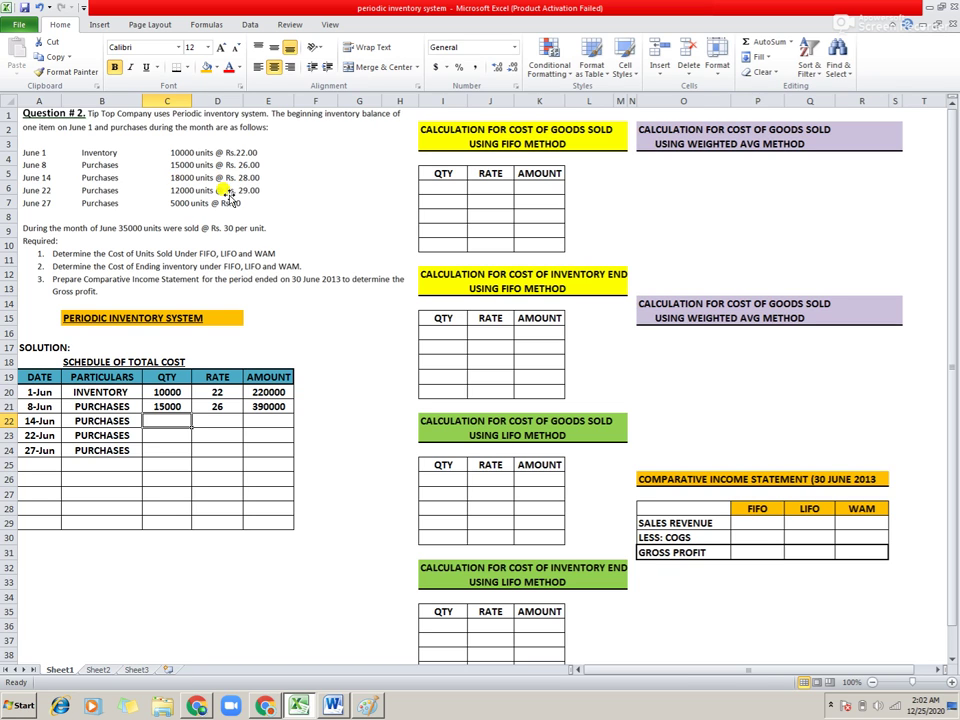
pyautogui.write('18000')
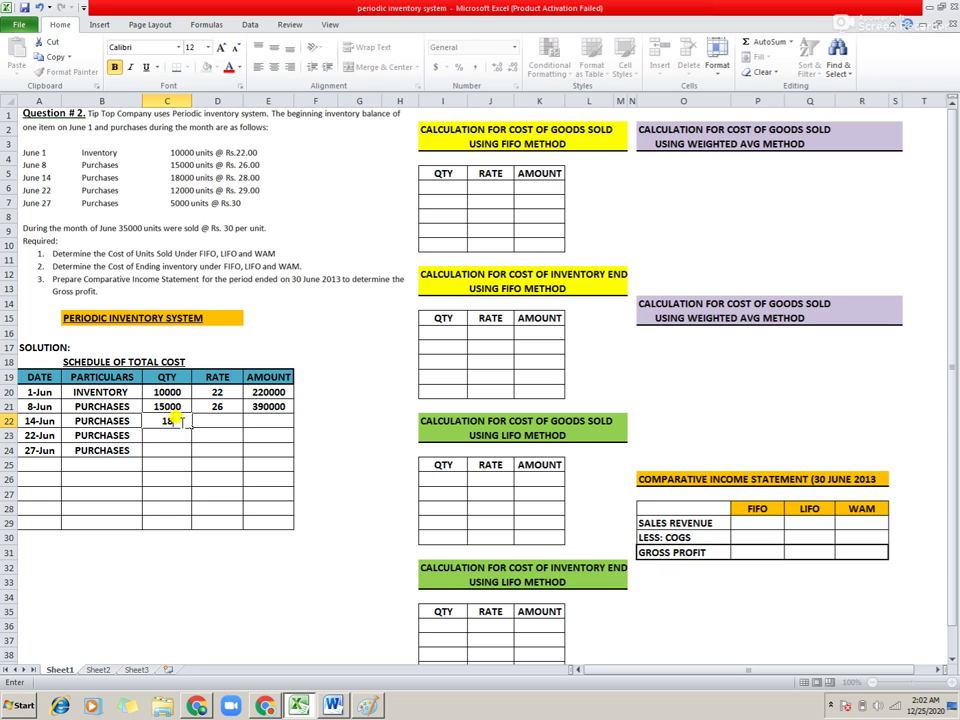
pyautogui.press('Tab')
pyautogui.write('28')
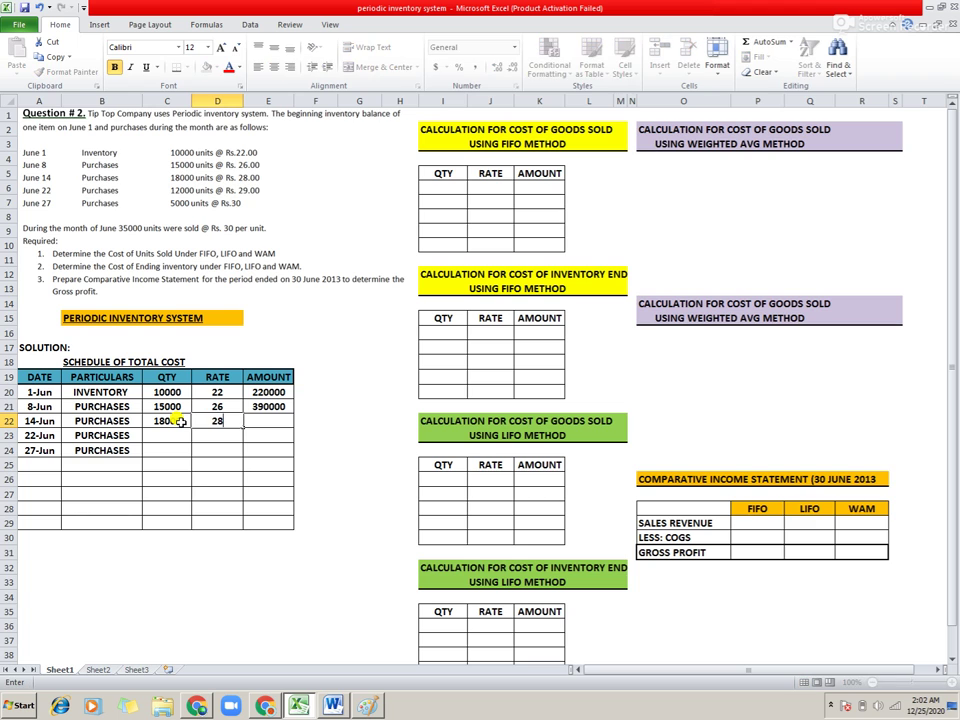
# - Copy the amount formula from the 8 June row into E22 for the 14 June purchases
pyautogui.press('Tab')
pyautogui.press('Up')
pyautogui.hotkey('ctrl', 'c')
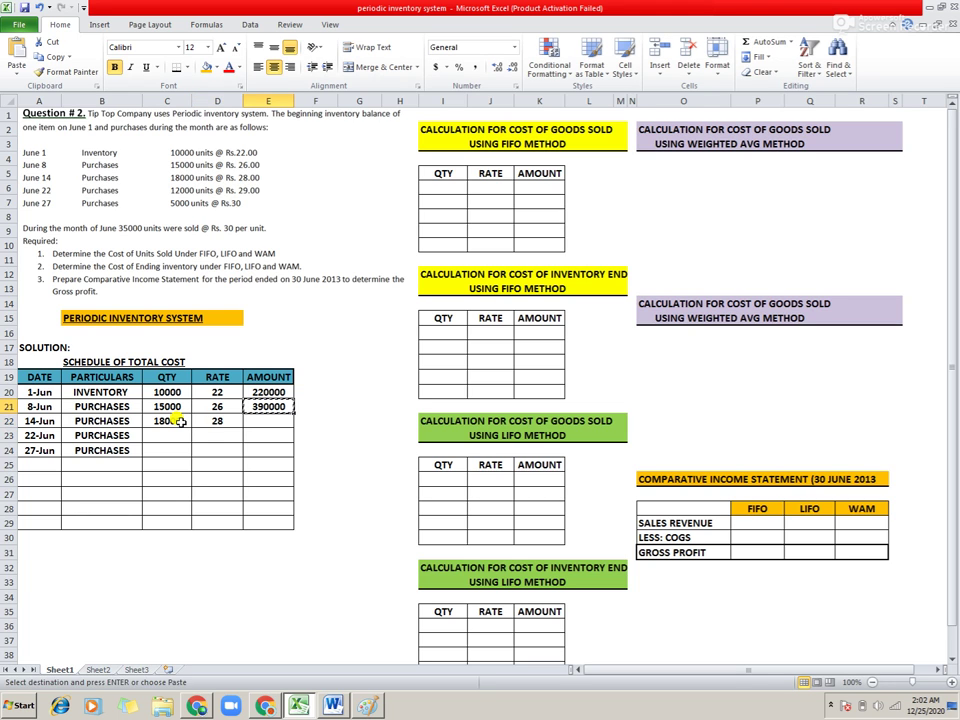
pyautogui.press('Down')
pyautogui.hotkey('ctrl', 'v')
pyautogui.press('Escape')
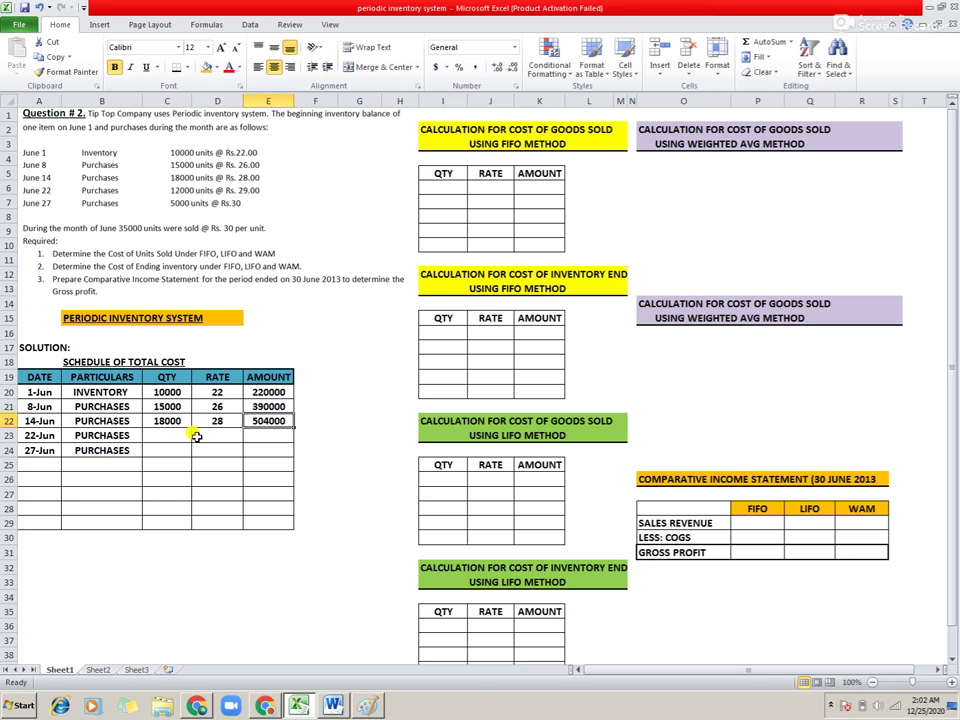
# - Enter a quantity of 12000 and a rate of 29 for the 22 June purchases row
pyautogui.click(170, 426)
pyautogui.click(172, 436)
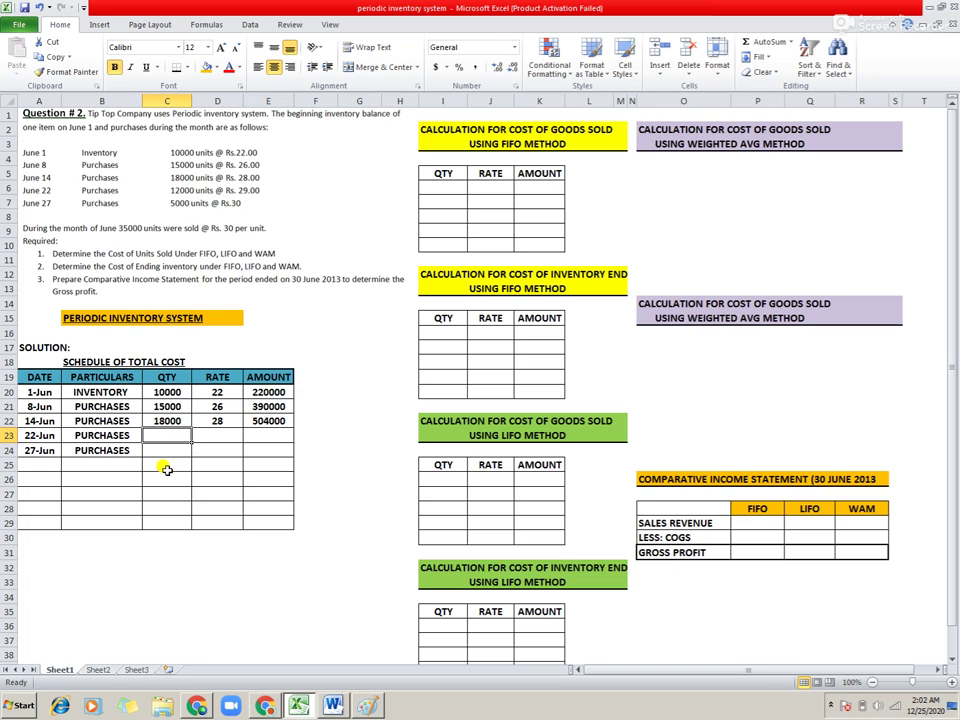
pyautogui.write('12000')
pyautogui.press('Tab')
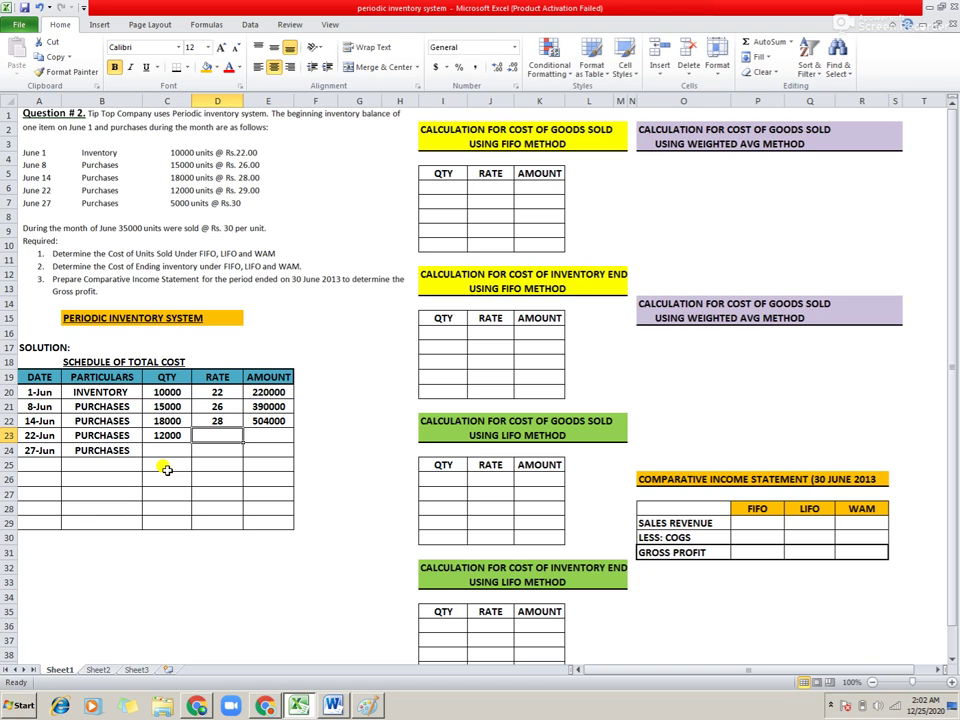
pyautogui.write('29')
pyautogui.press('Tab')
# - Copy the amount formula from the 14 June row into E23 for the 22 June purchases
pyautogui.press('Up')
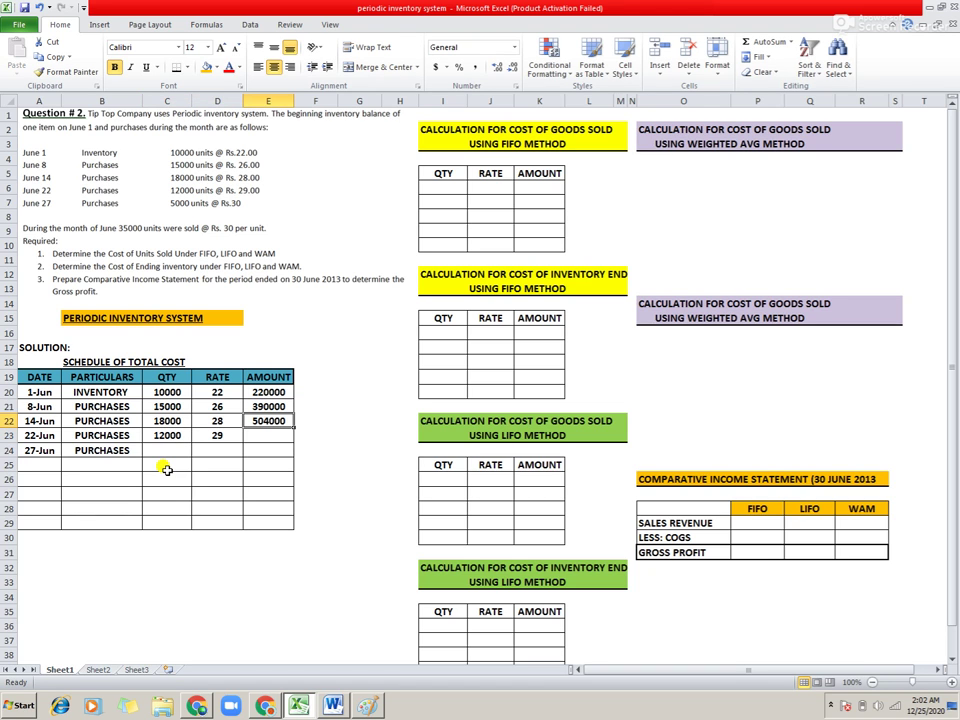
pyautogui.hotkey('ctrl', 'c')
pyautogui.press('Down')
pyautogui.press('Return')
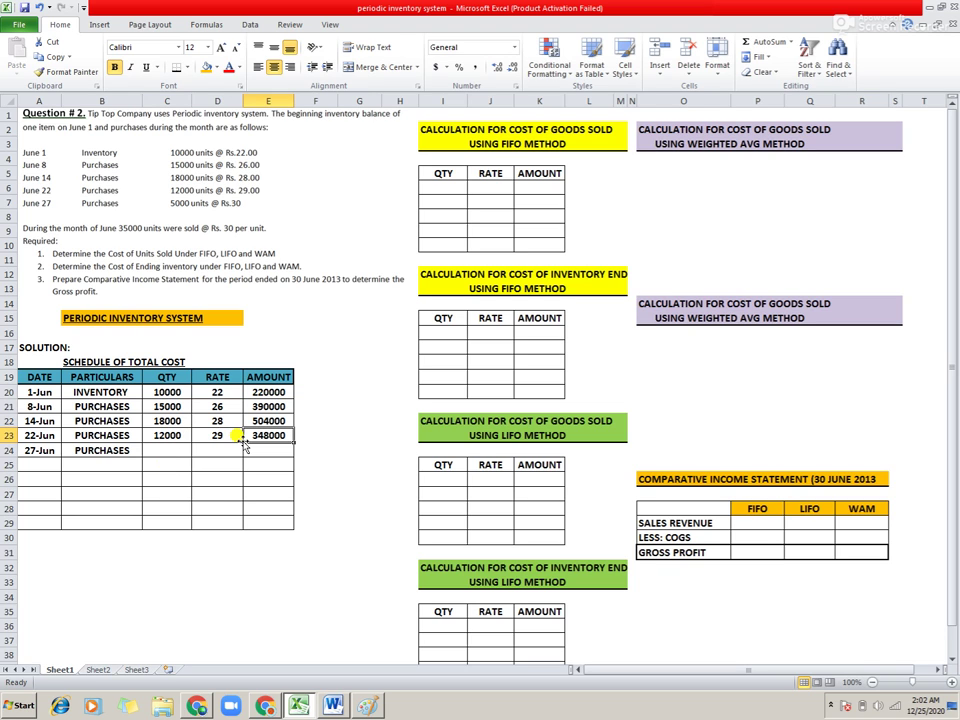
# - Enter a quantity of 5000 and a rate of 30 for the 27 June purchases and fill the amount formula into E24
pyautogui.click(169, 452)
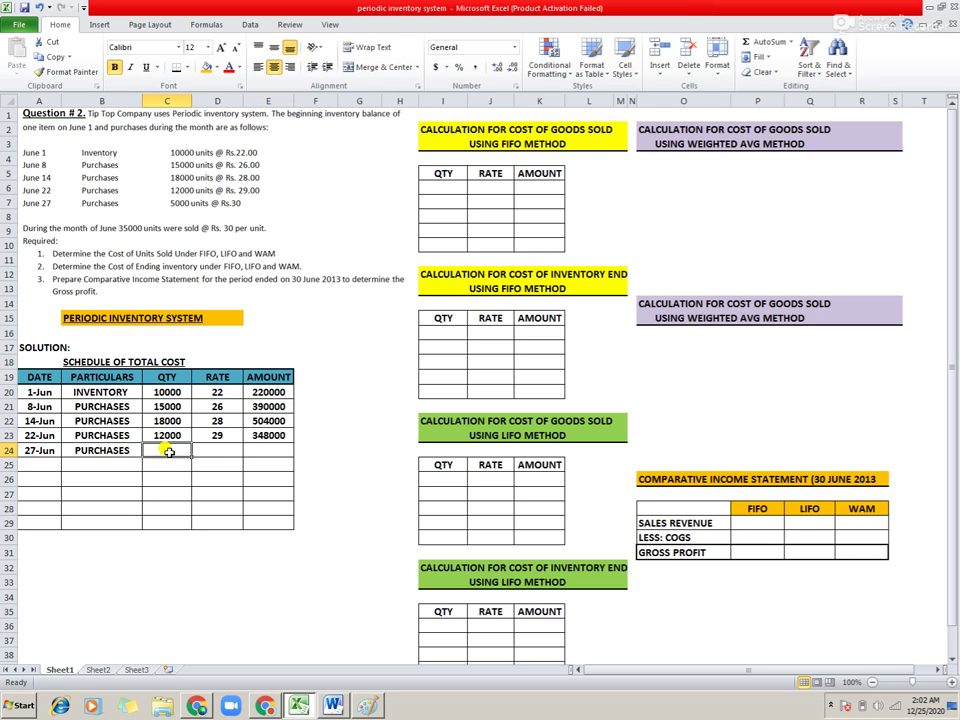
pyautogui.write('5000')
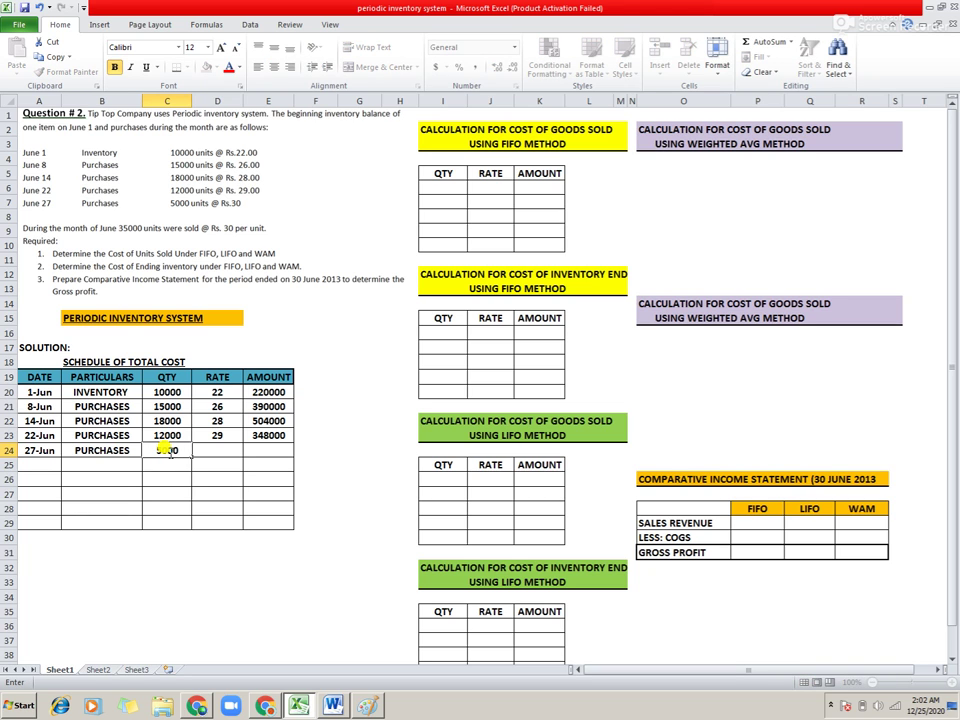
pyautogui.press('Tab')
pyautogui.write('30')
pyautogui.press('Tab')
pyautogui.hotkey('ctrl', 'd')
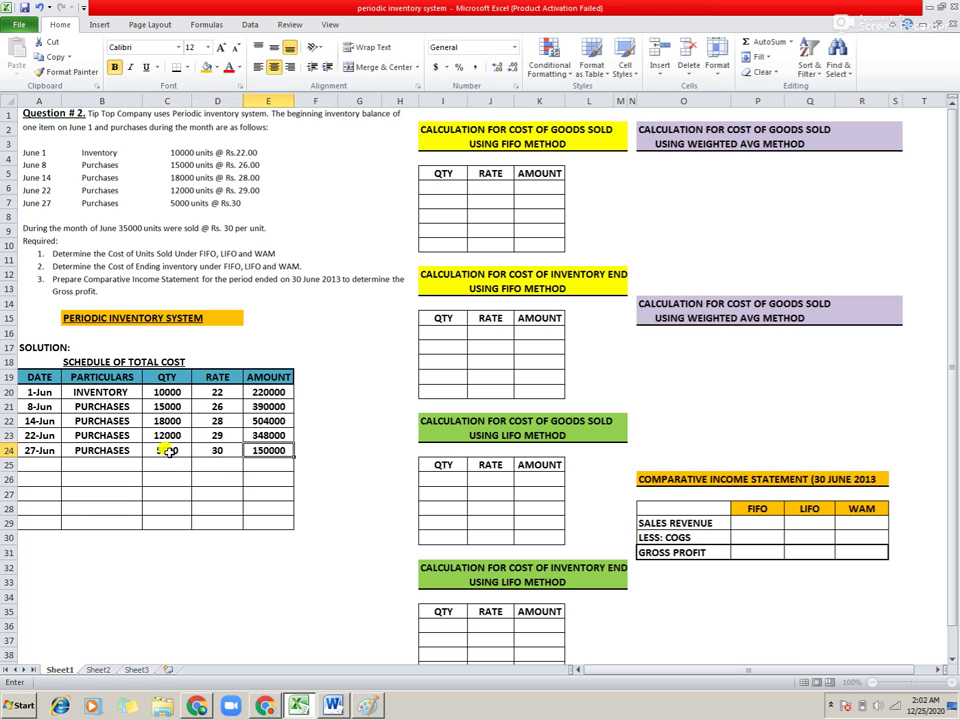
# - Add a bottom border across the 27 June purchases row, A24:E24
pyautogui.press('Up')
pyautogui.press('Down')
pyautogui.press('Left')
pyautogui.press('Left')
pyautogui.press('Left')
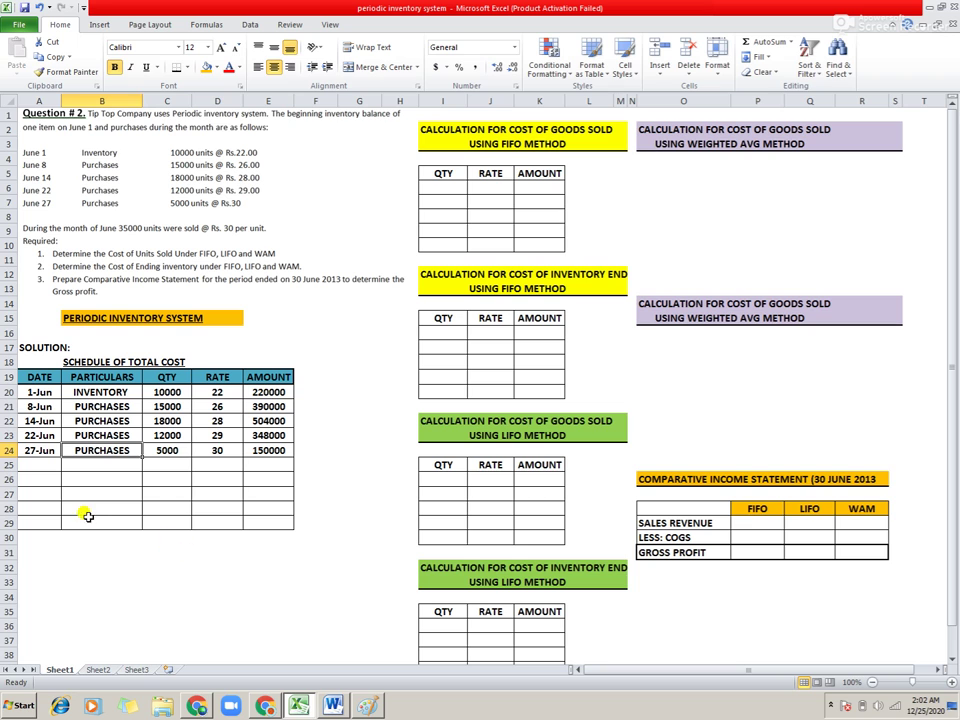
pyautogui.press('Left')
pyautogui.hotkey('shift', 'Right')
pyautogui.hotkey('shift', 'Right')
pyautogui.hotkey('shift', 'Right')
pyautogui.hotkey('shift', 'Right')
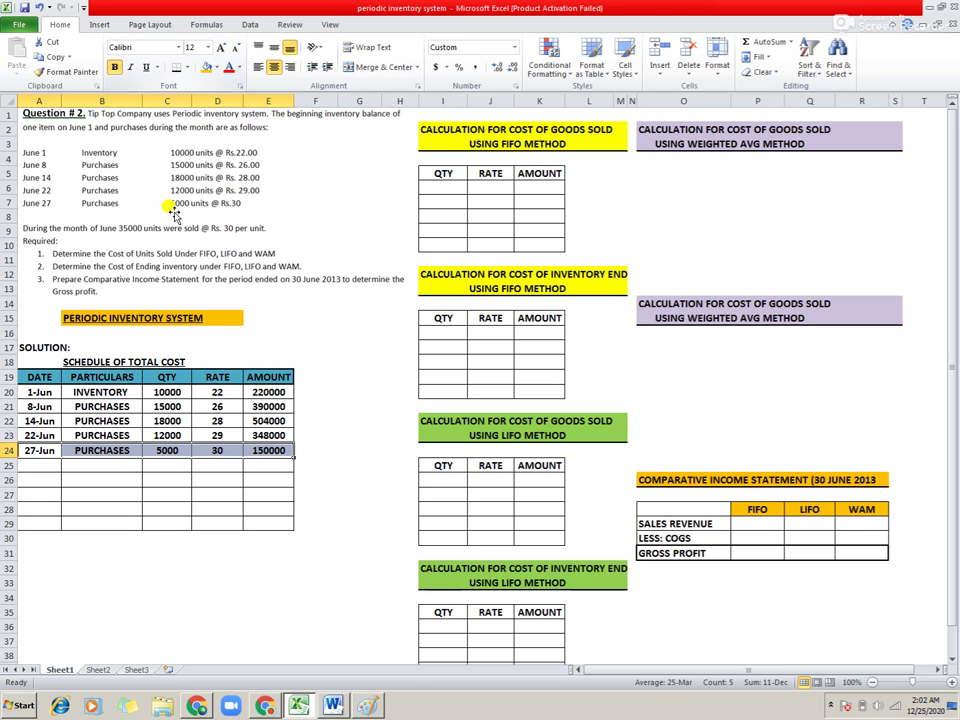
# - Total the quantities in C20:C24 and enter 60000 in C25
pyautogui.click(167, 395)
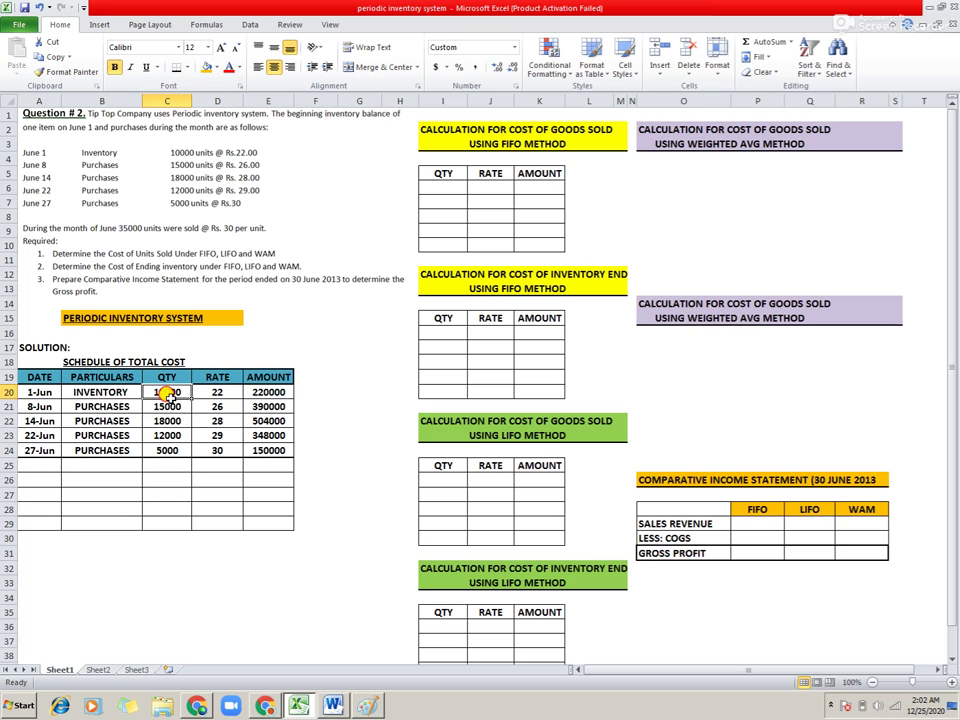
pyautogui.hotkey('shift', 'Down')
pyautogui.hotkey('shift', 'Down')
pyautogui.hotkey('shift', 'Down')
pyautogui.hotkey('shift', 'Down')
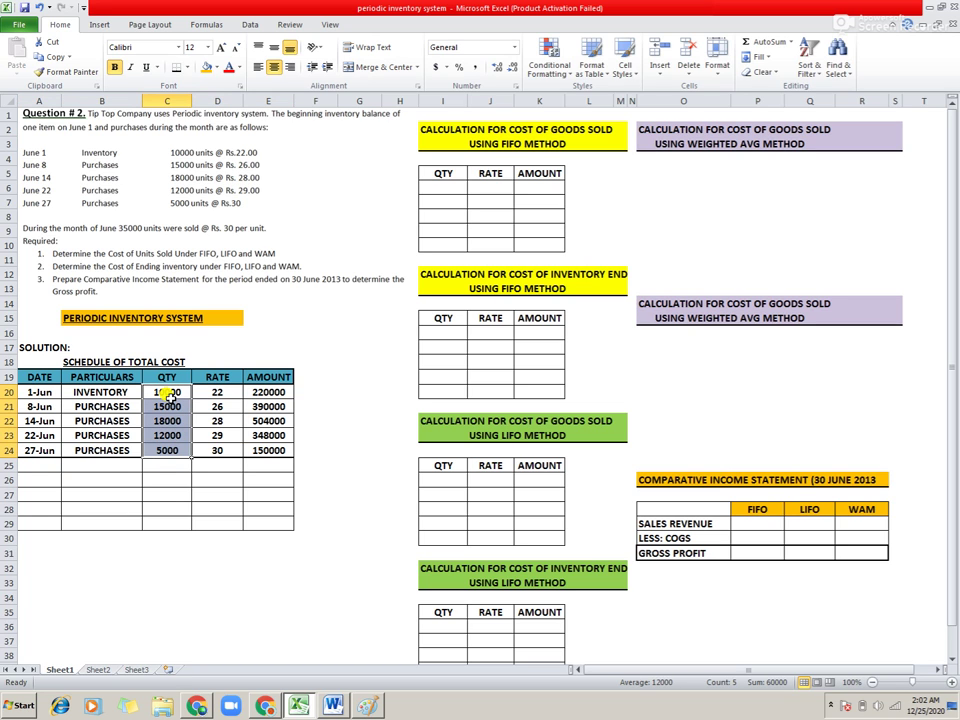
pyautogui.press('Down')
pyautogui.press('Down')
pyautogui.press('Down')
pyautogui.press('Down')
pyautogui.press('Down')
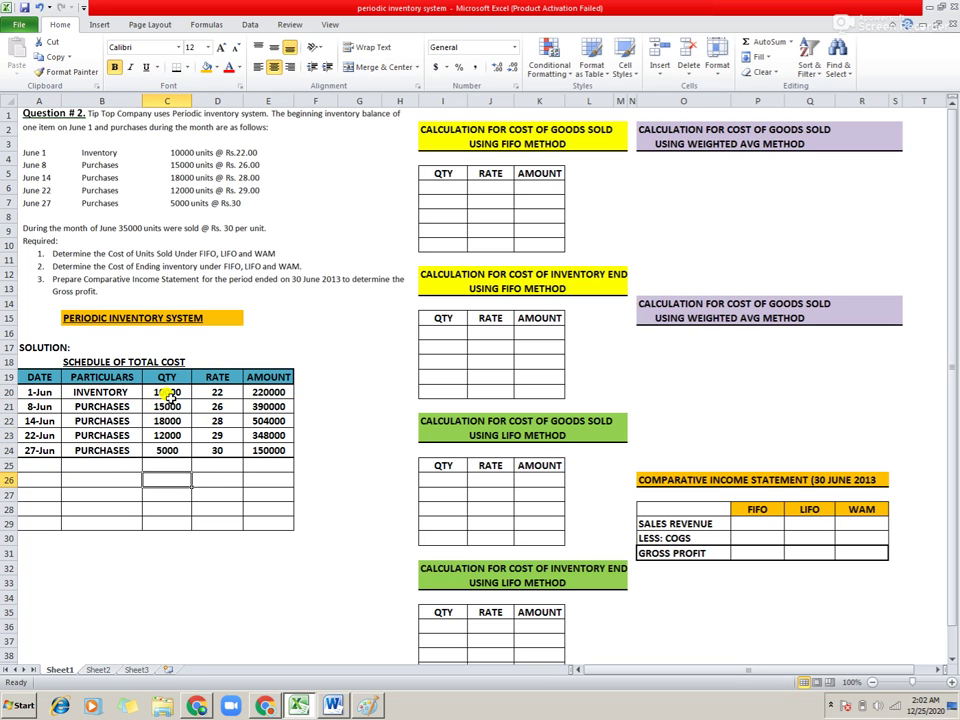
pyautogui.write('60000')
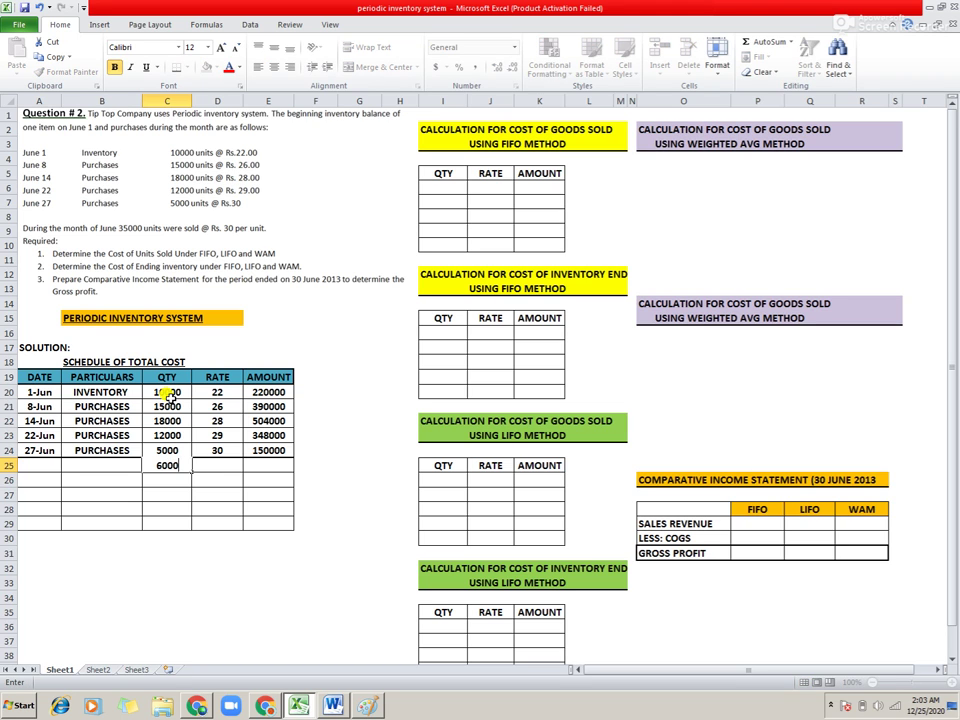
# - Total the amounts in E20:E24 and enter 1612000 in E25
pyautogui.press('Left')
pyautogui.press('Right')
pyautogui.press('Right')
pyautogui.press('Right')
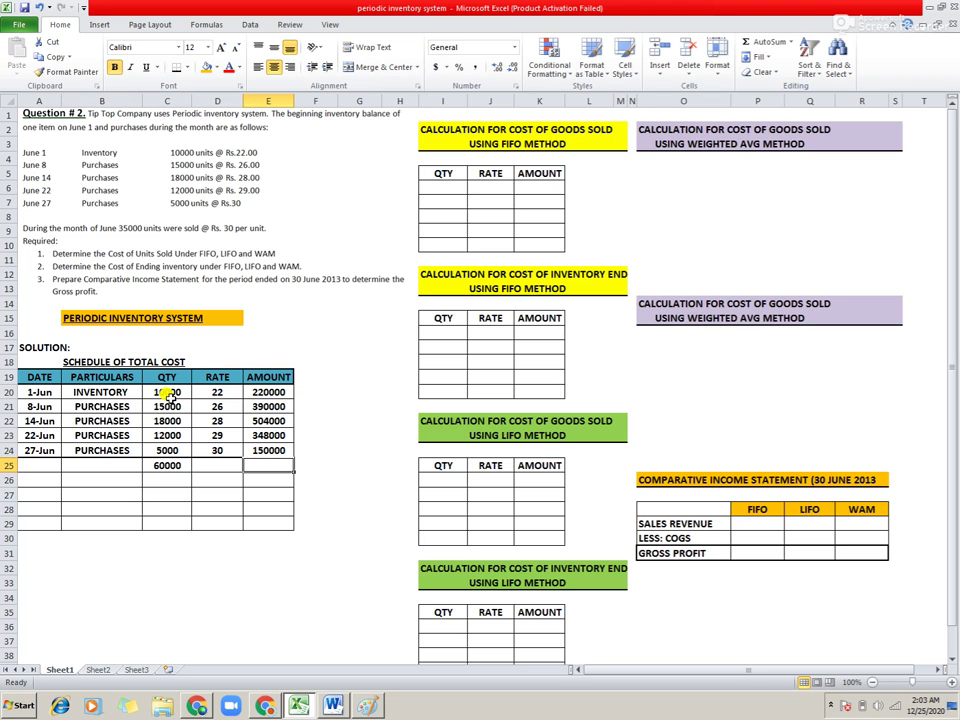
pyautogui.press('Up')
pyautogui.press('Up')
pyautogui.press('Up')
pyautogui.press('Up')
pyautogui.press('Up')
pyautogui.hotkey('shift', 'Down')
pyautogui.hotkey('shift', 'Down')
pyautogui.hotkey('shift', 'Down')
pyautogui.hotkey('shift', 'Down')
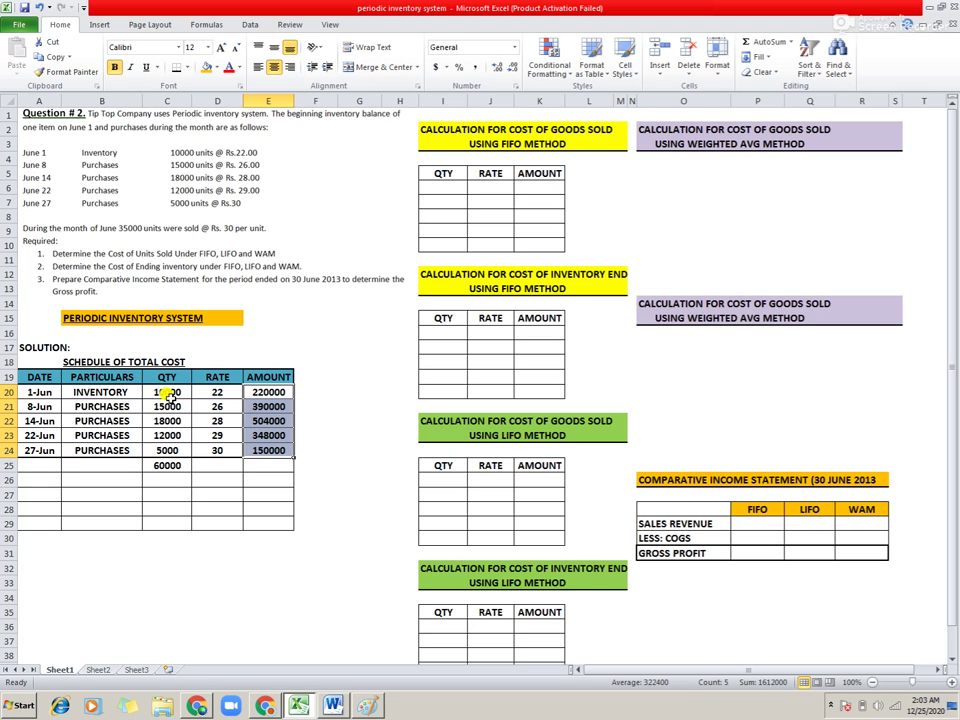
pyautogui.press('Down')
pyautogui.press('Down')
pyautogui.press('Down')
pyautogui.press('Down')
pyautogui.press('Down')
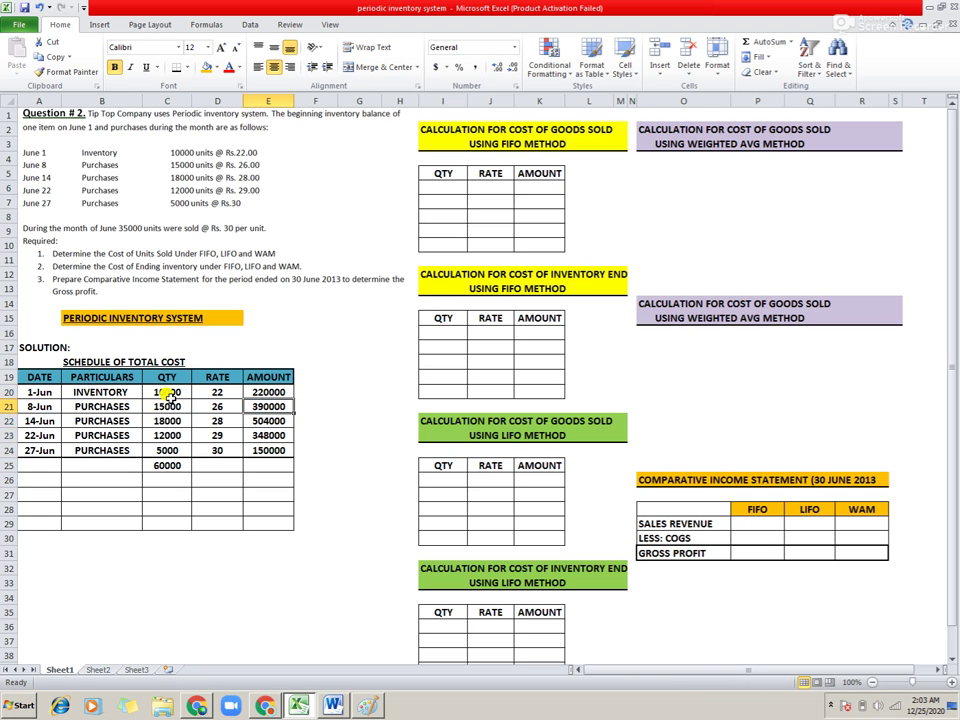
pyautogui.write('1612000')
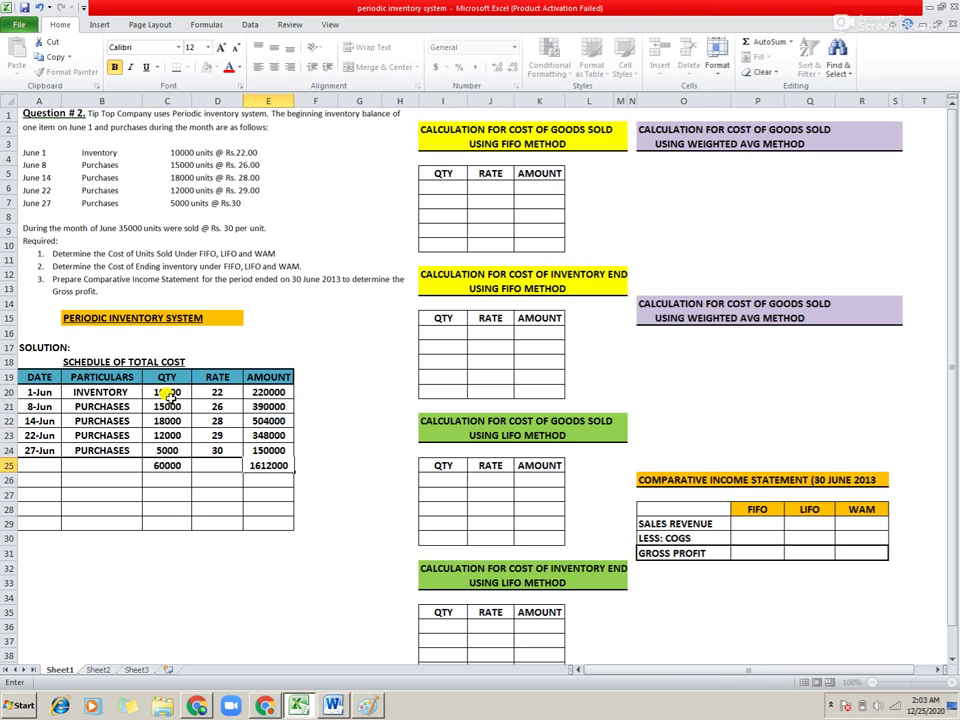
pyautogui.press('Return')
# - Label the totals row TOTAL QTY/COST in B25 and widen column B to fit the label
pyautogui.press('Up')
pyautogui.press('Left')
pyautogui.press('Left')
pyautogui.press('Left')
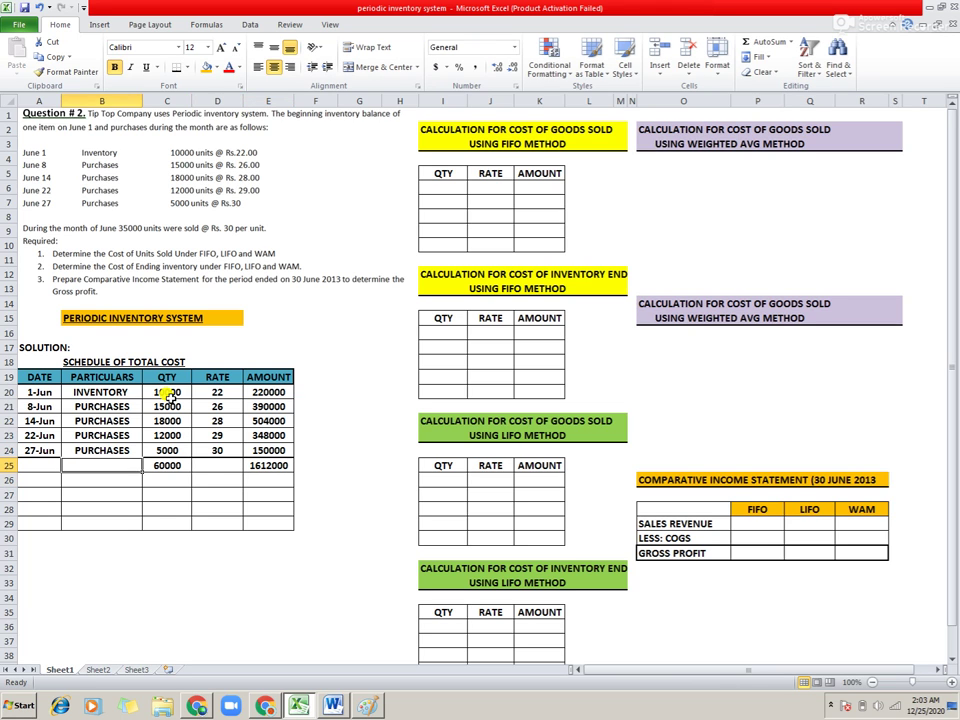
pyautogui.write('TOTAL')
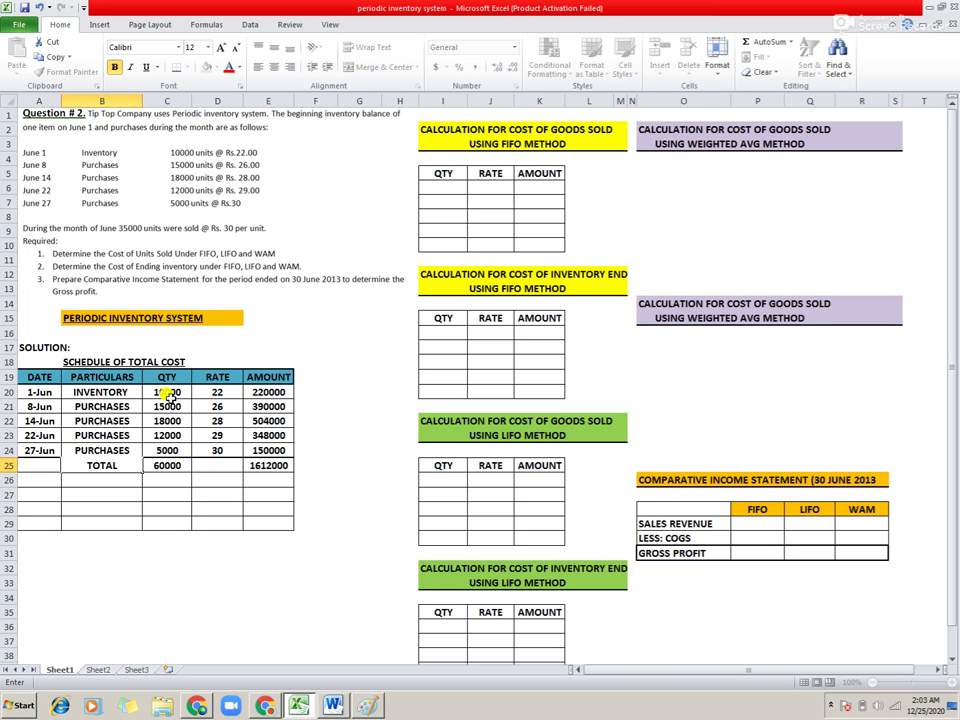
pyautogui.write(' T')
pyautogui.press('BackSpace')
pyautogui.write('QTY/COST')
pyautogui.press('Return')
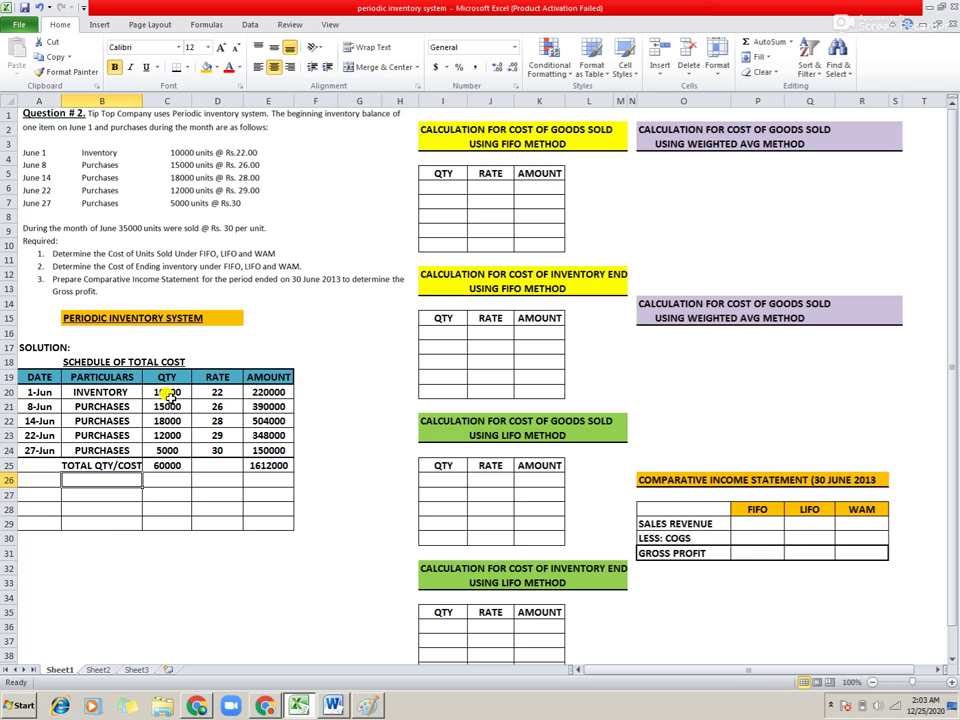
pyautogui.moveTo(145, 103); pyautogui.dragTo(158, 102)
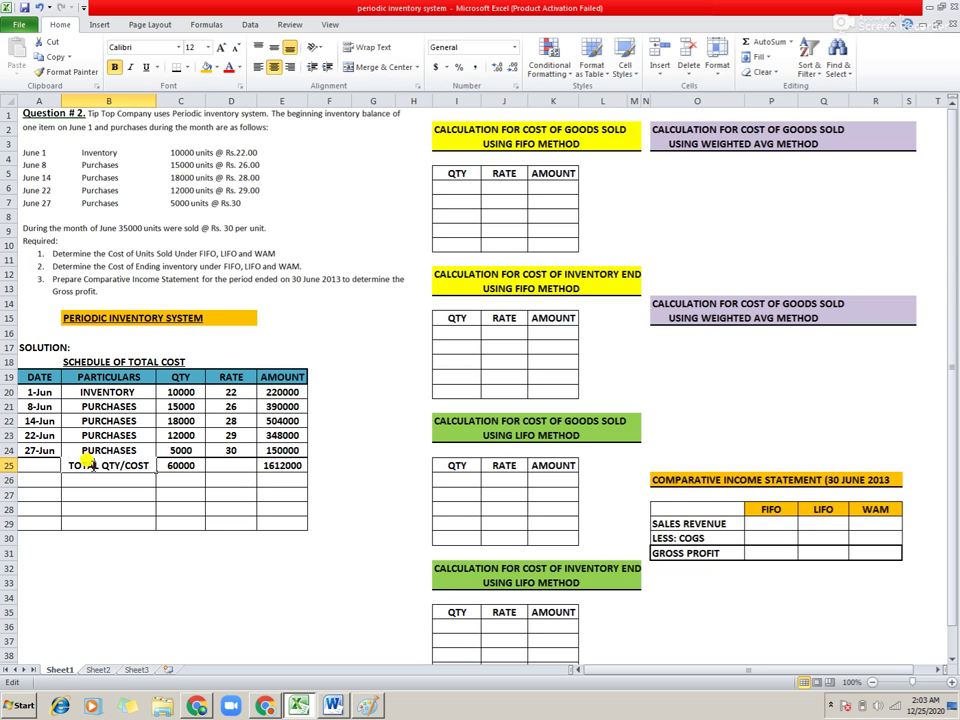
# - Replace QTY with UNITS in the B25 label so it reads TOTAL UNITS/COST
pyautogui.doubleClick(105, 463)
pyautogui.press('BackSpace')
pyautogui.press('BackSpace')
pyautogui.press('BackSpace')
pyautogui.press('BackSpace')
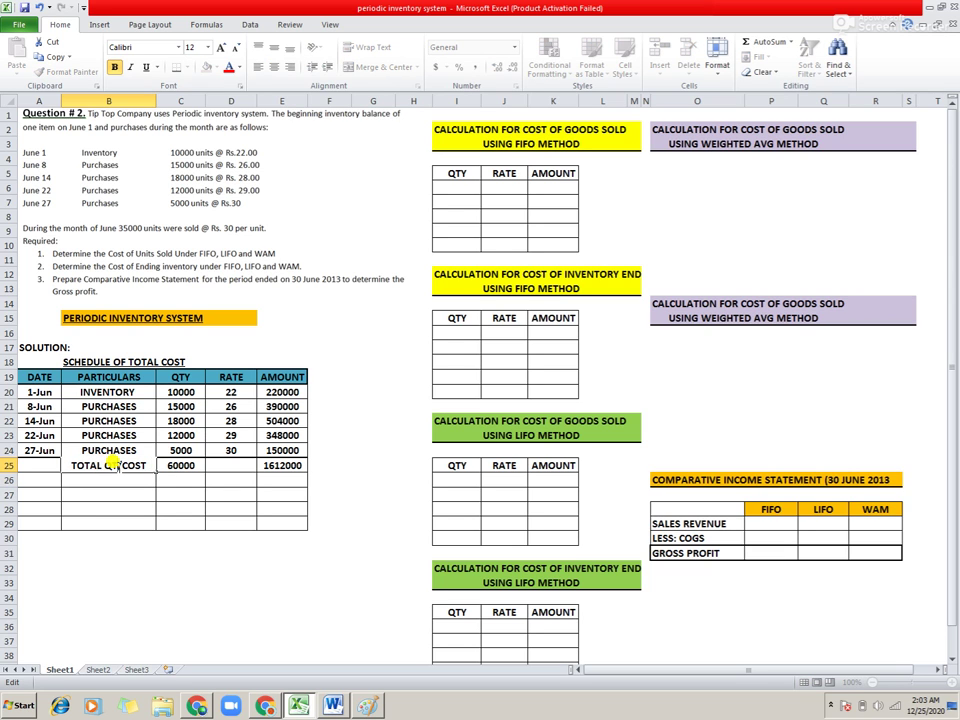
pyautogui.write('UNITS/')
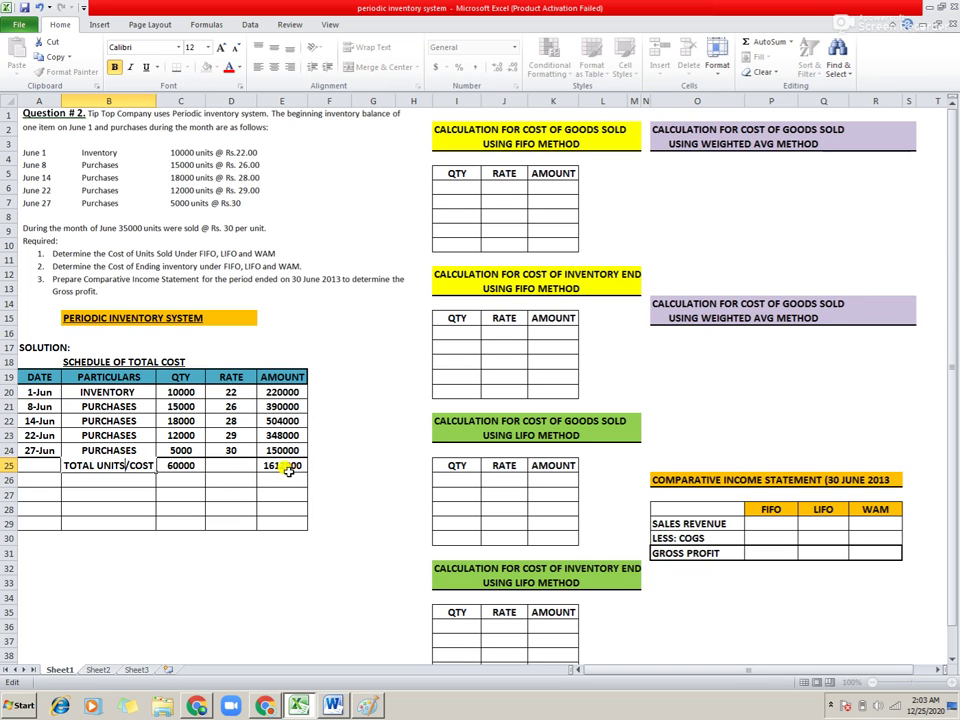
# - Enter the label LESS: UNITS SOLD in B26 below the totals row
pyautogui.click(141, 479)
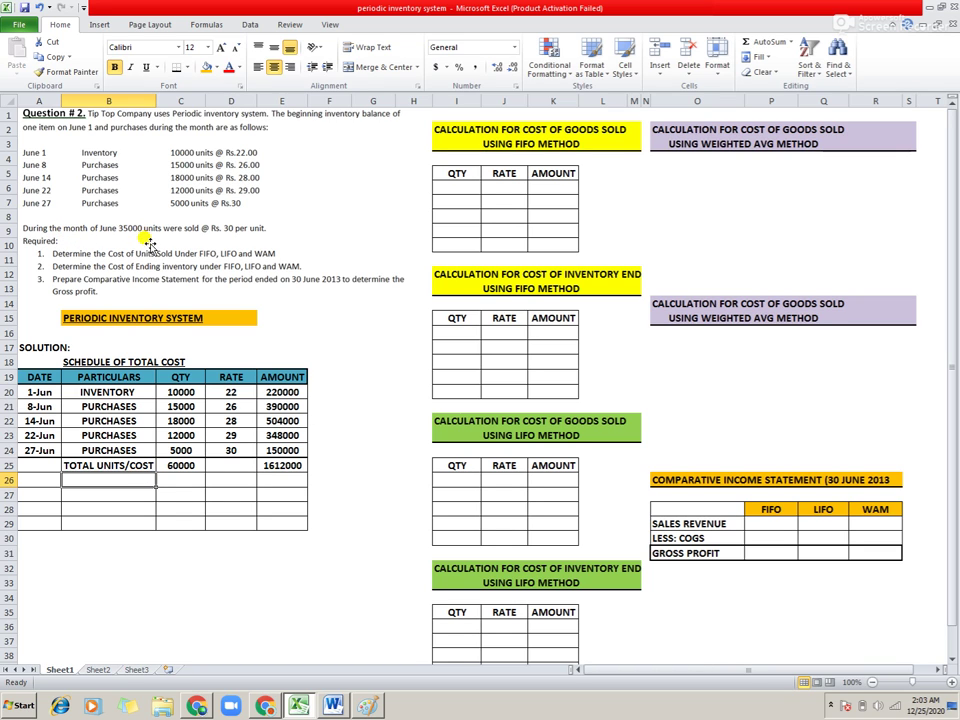
pyautogui.write('LESS')
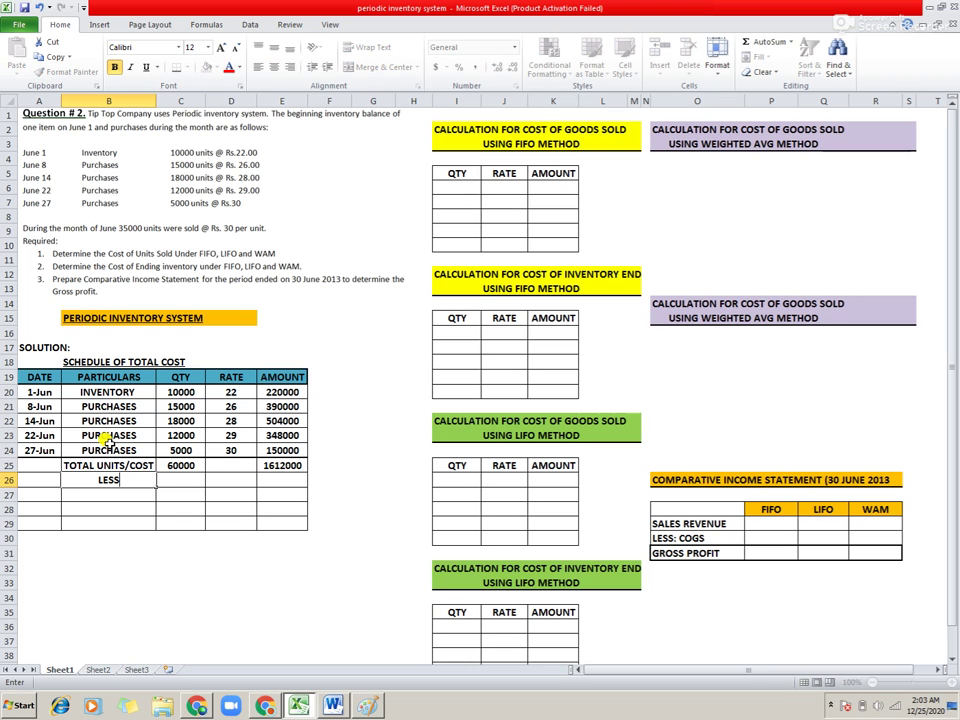
pyautogui.write(': UNITS SOLD')
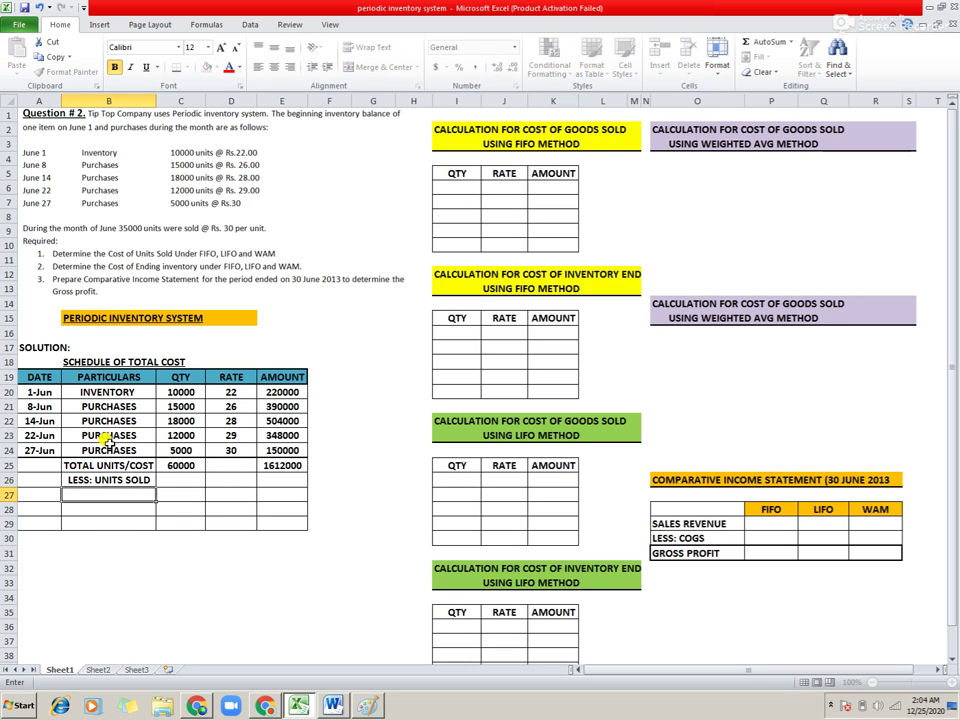
pyautogui.hotkey('ctrl', 'Return')
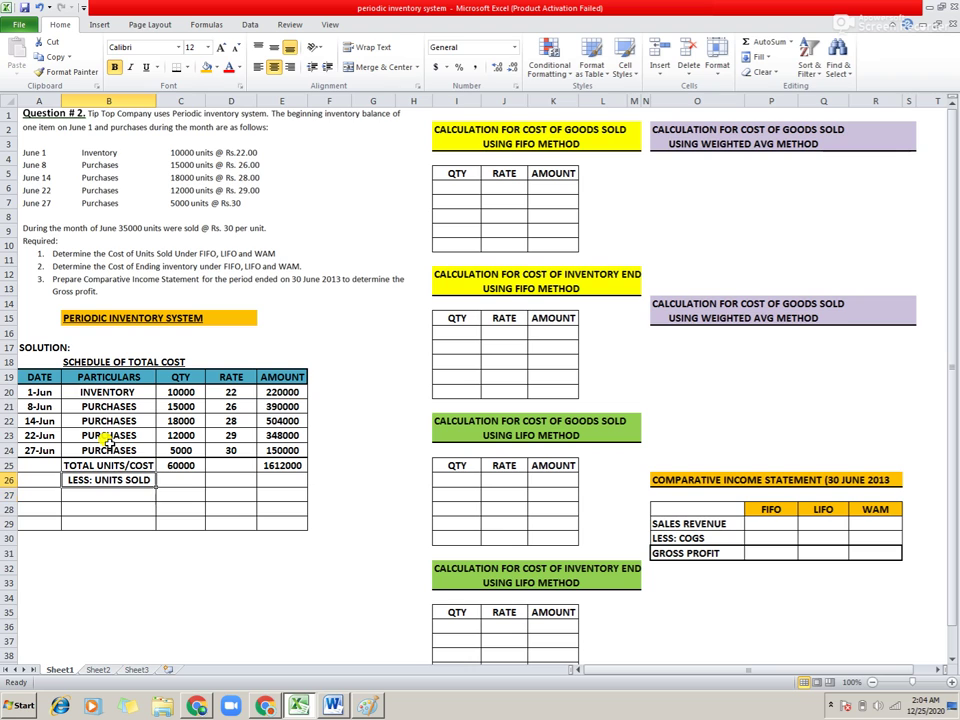
# - Enter -35000 as the units sold quantity in C26 and add a bottom border across A26:E26
pyautogui.click(187, 481)
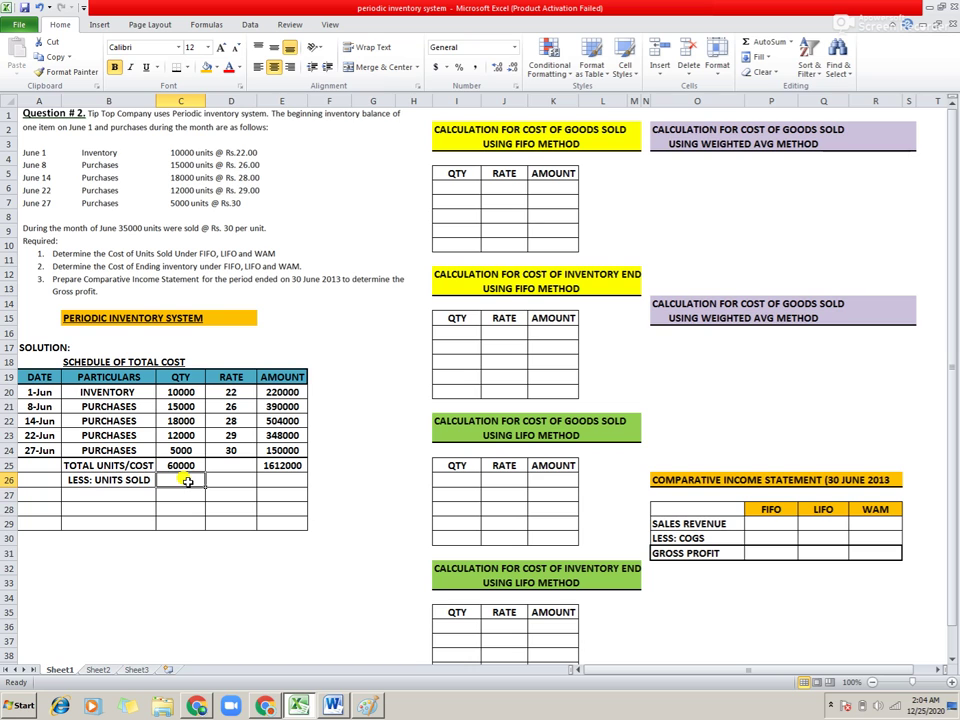
pyautogui.write('=')
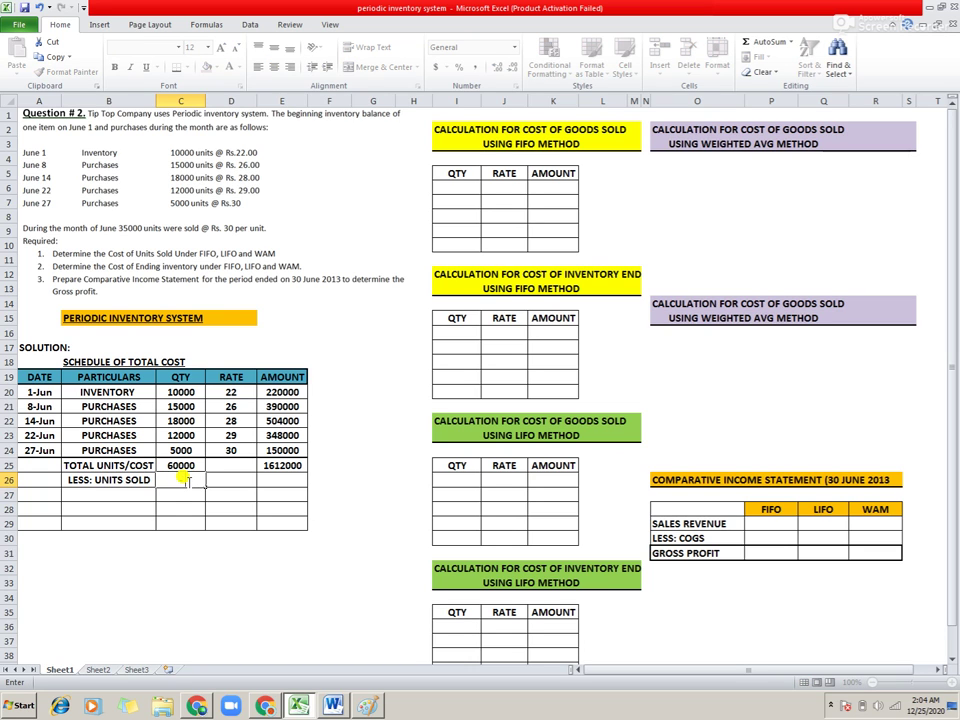
pyautogui.write('35000')
pyautogui.press('Return')
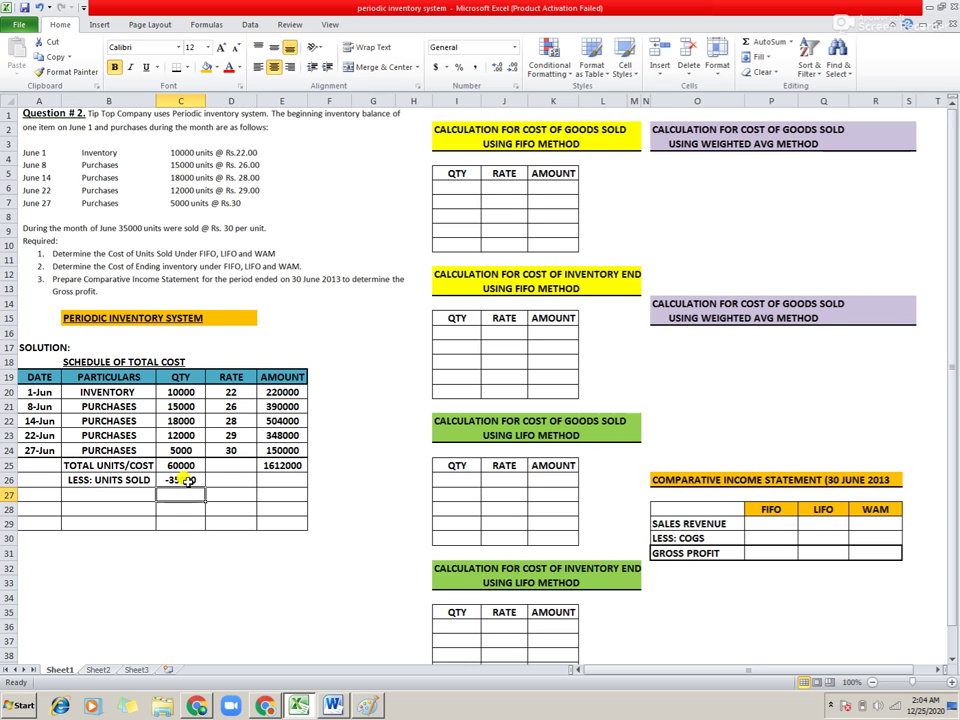
pyautogui.moveTo(40, 480); pyautogui.dragTo(253, 478)
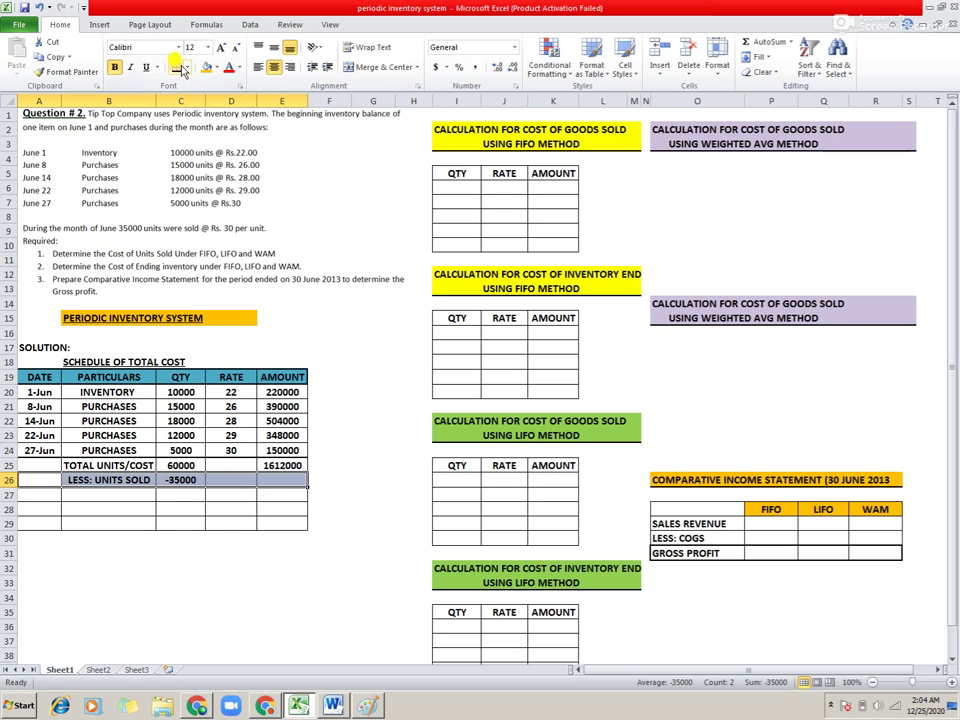
# - Total C25:C26 and enter 25000 as the ending units quantity in C27
pyautogui.click(167, 495)
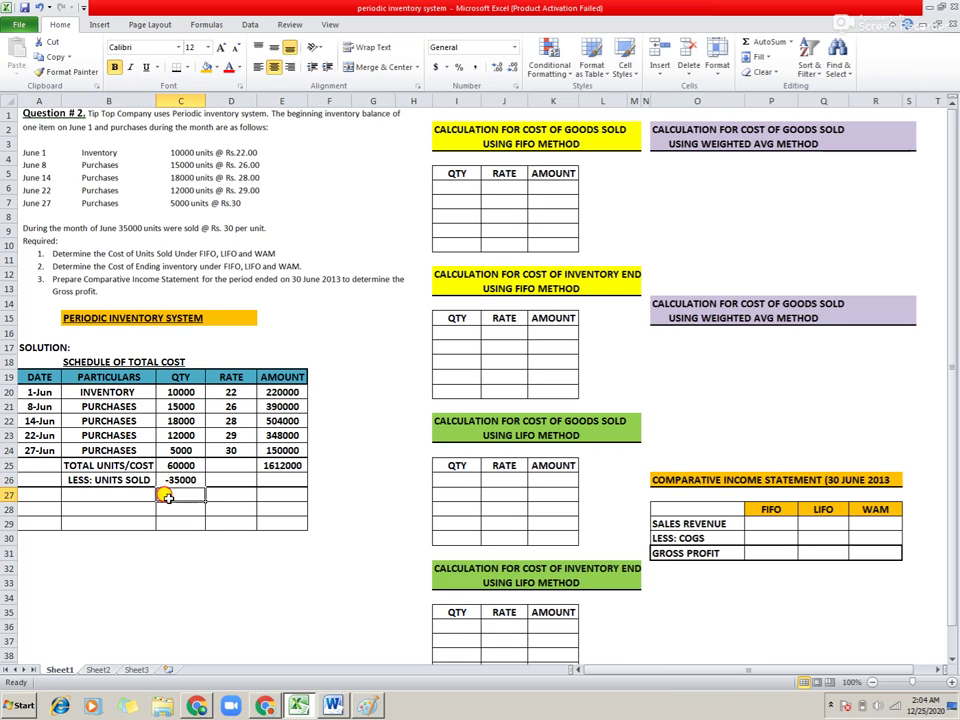
pyautogui.click(180, 465)
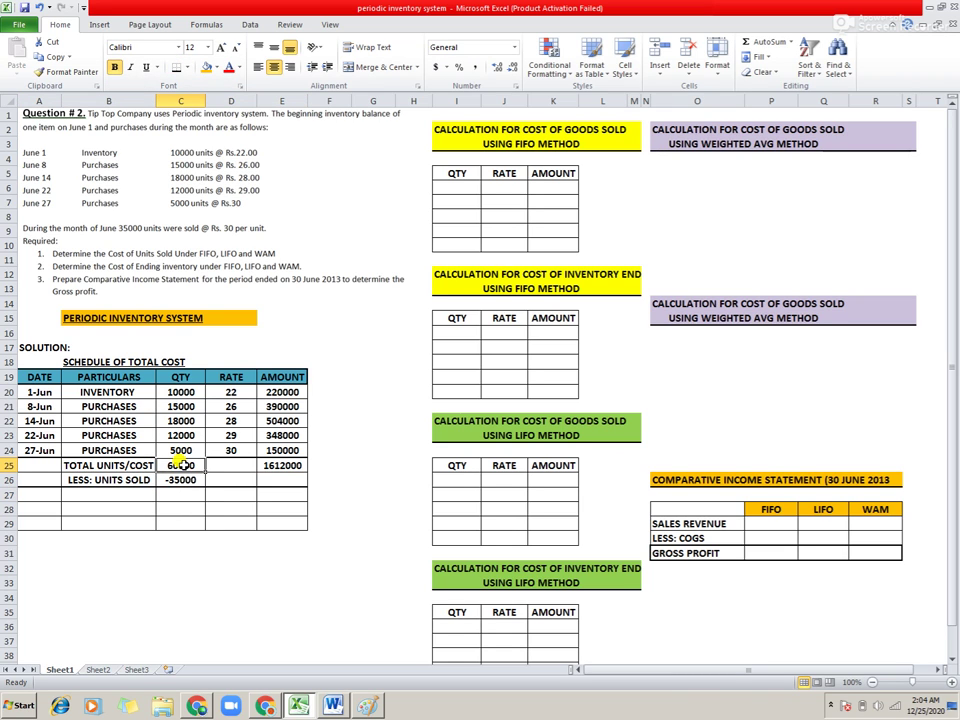
pyautogui.hotkey('shift', 'Down')
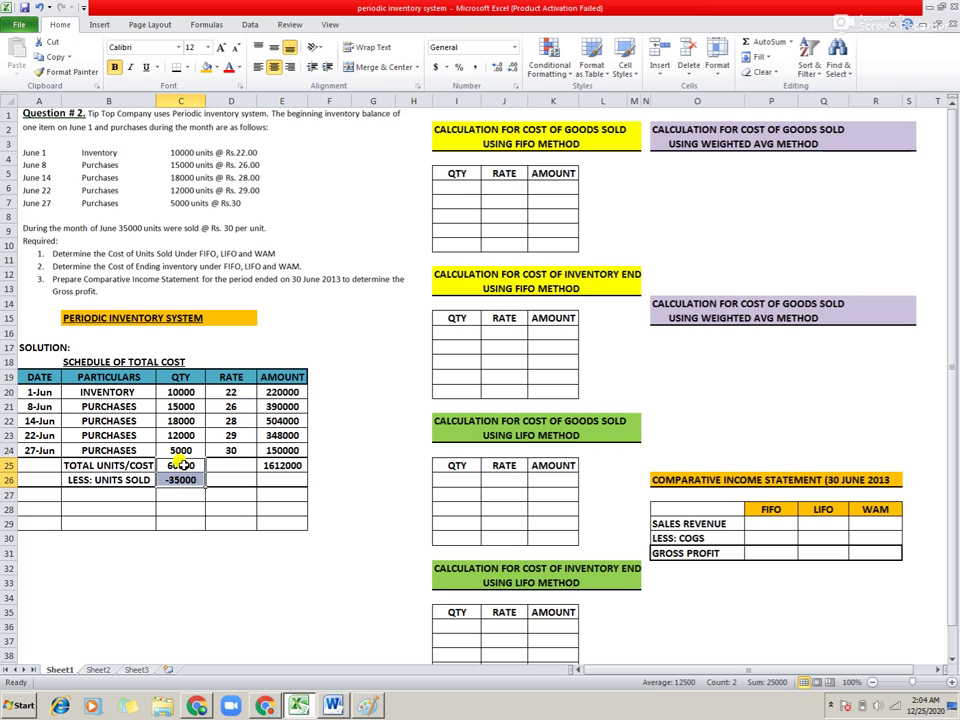
pyautogui.click(190, 493)
pyautogui.write('25')
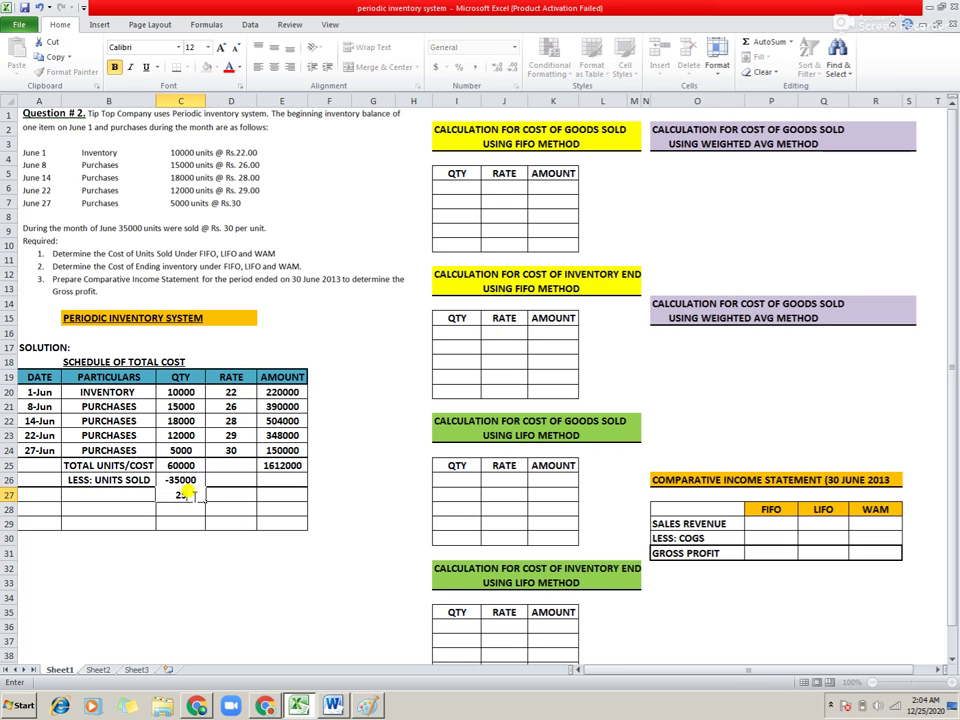
pyautogui.write('000')
# - Enter the label UNITS ENDING in B27 beside the ending quantity
pyautogui.press('Left')
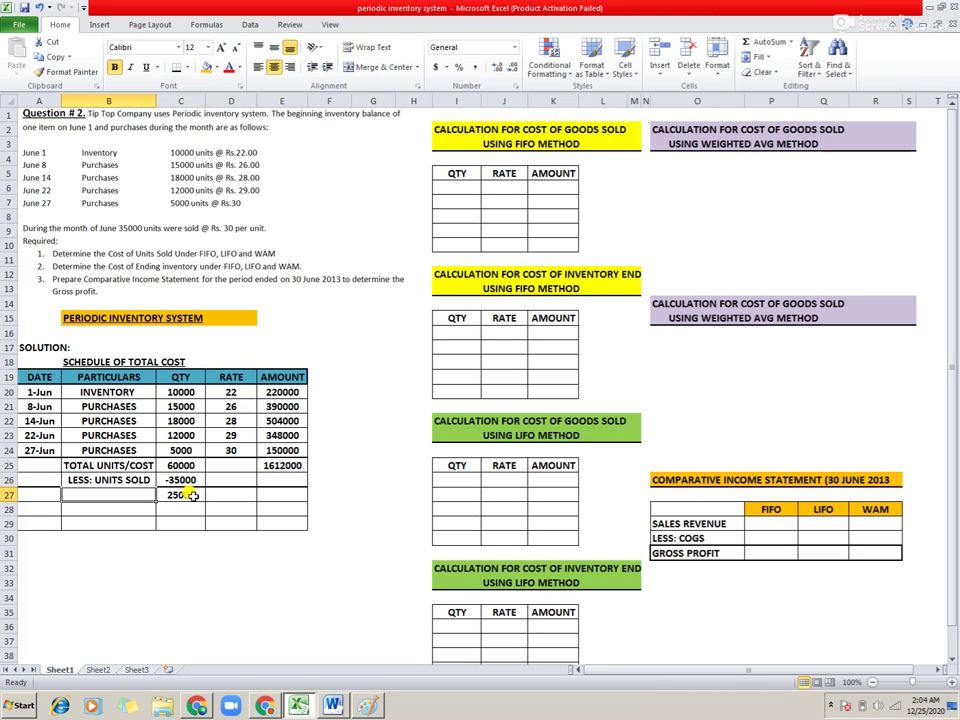
pyautogui.write('UNITS EN')
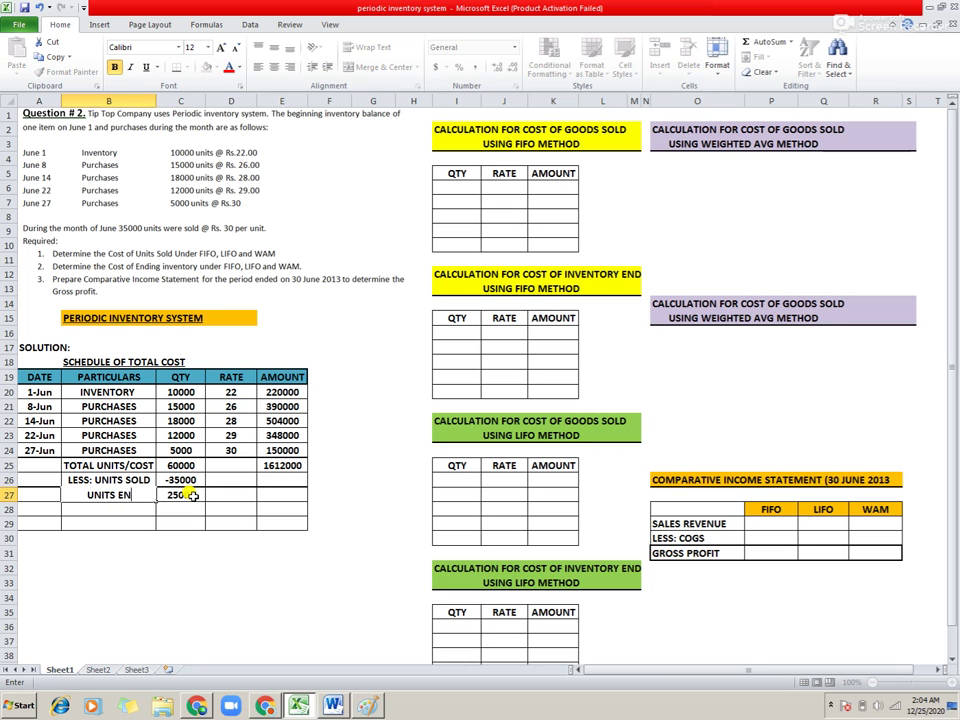
pyautogui.write('DING')
pyautogui.press('Right')
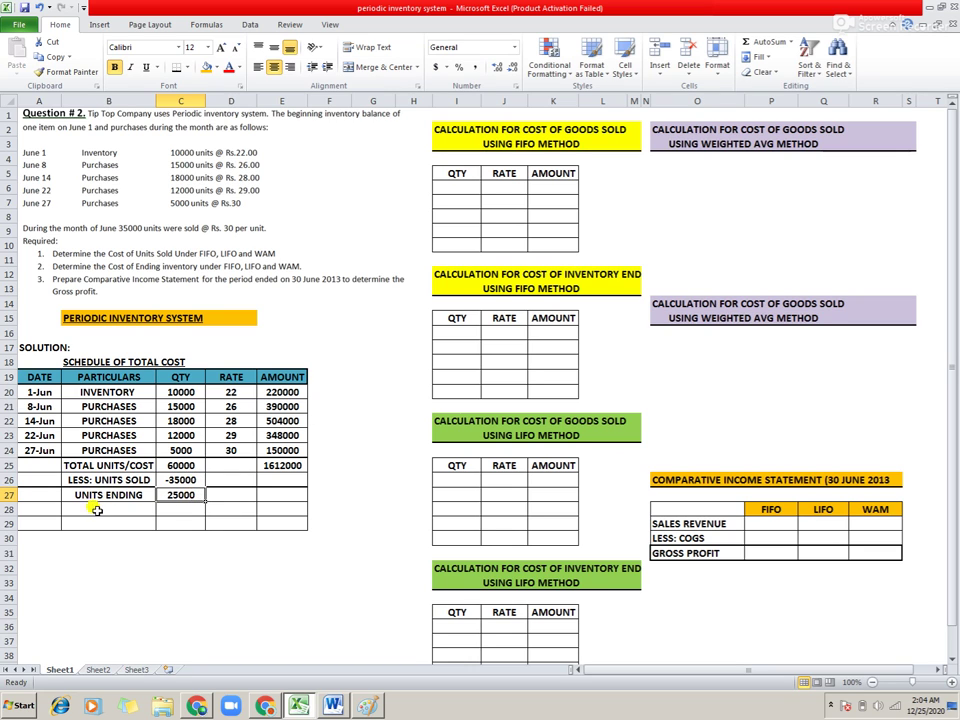
# - Add a bottom border across A27:E27 under the ending units row
pyautogui.click(45, 496)
pyautogui.hotkey('shift', 'Right')
pyautogui.hotkey('shift', 'Right')
pyautogui.hotkey('shift', 'Right')
pyautogui.hotkey('shift', 'Right')
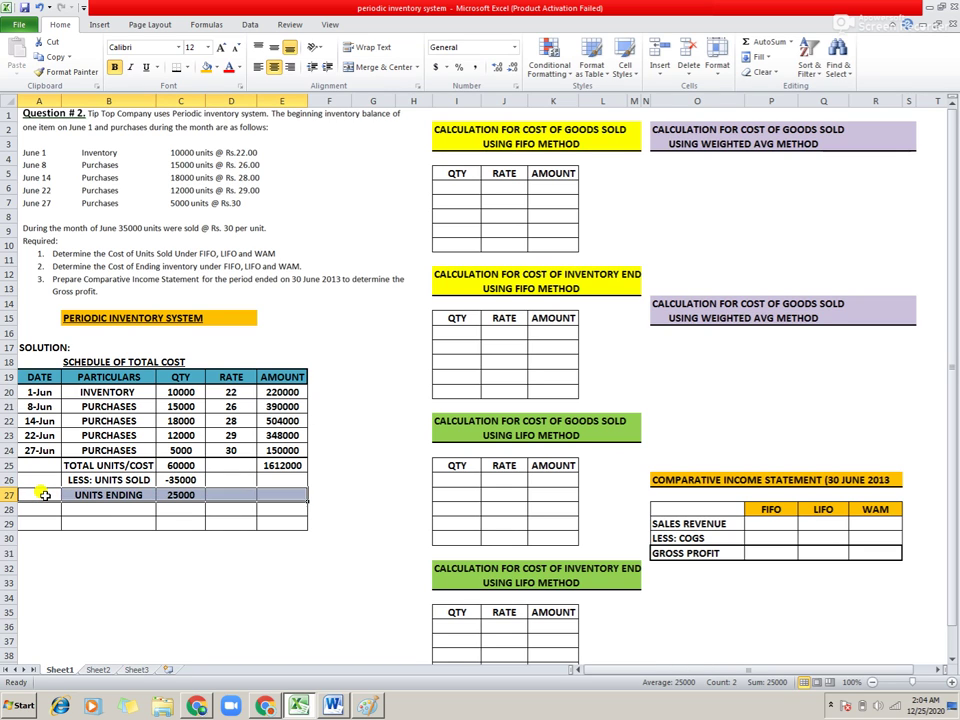
pyautogui.click(177, 67)
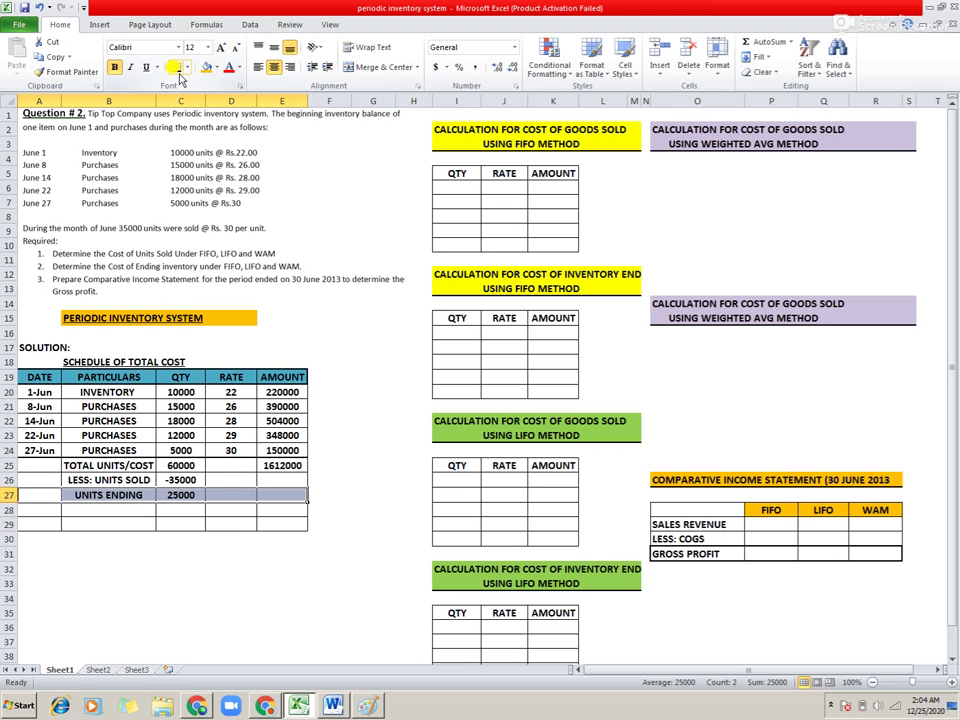
# - Select the two empty bordered rows A28:E29 below the ending units row
pyautogui.click(287, 505)
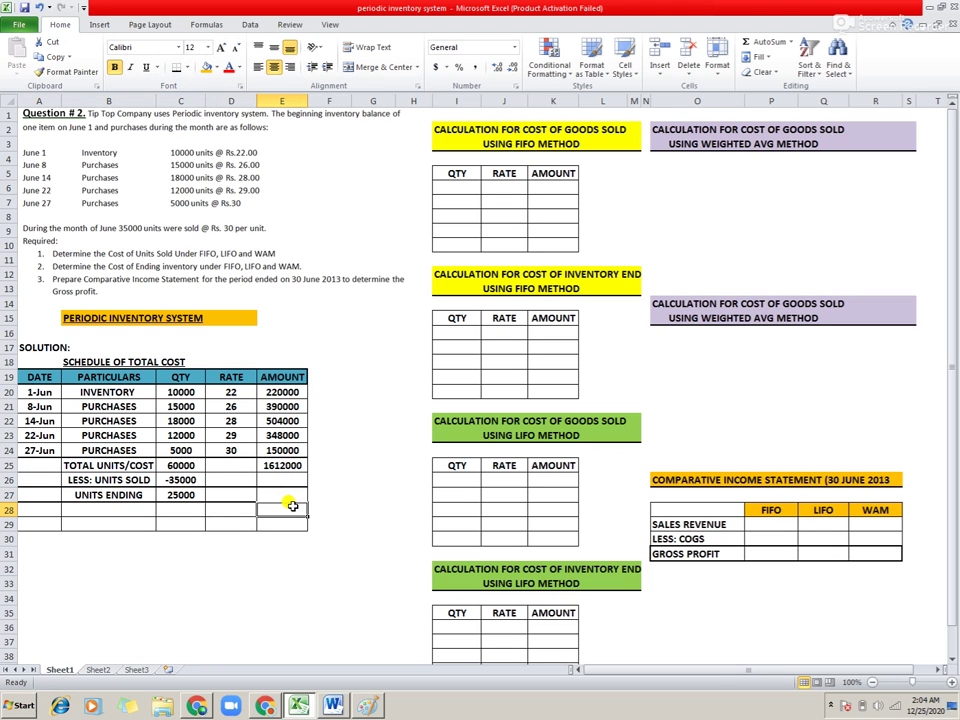
pyautogui.hotkey('shift', 'Down')
pyautogui.hotkey('shift', 'Left')
pyautogui.hotkey('shift', 'Left')
pyautogui.hotkey('shift', 'Left')
pyautogui.hotkey('shift', 'Left')
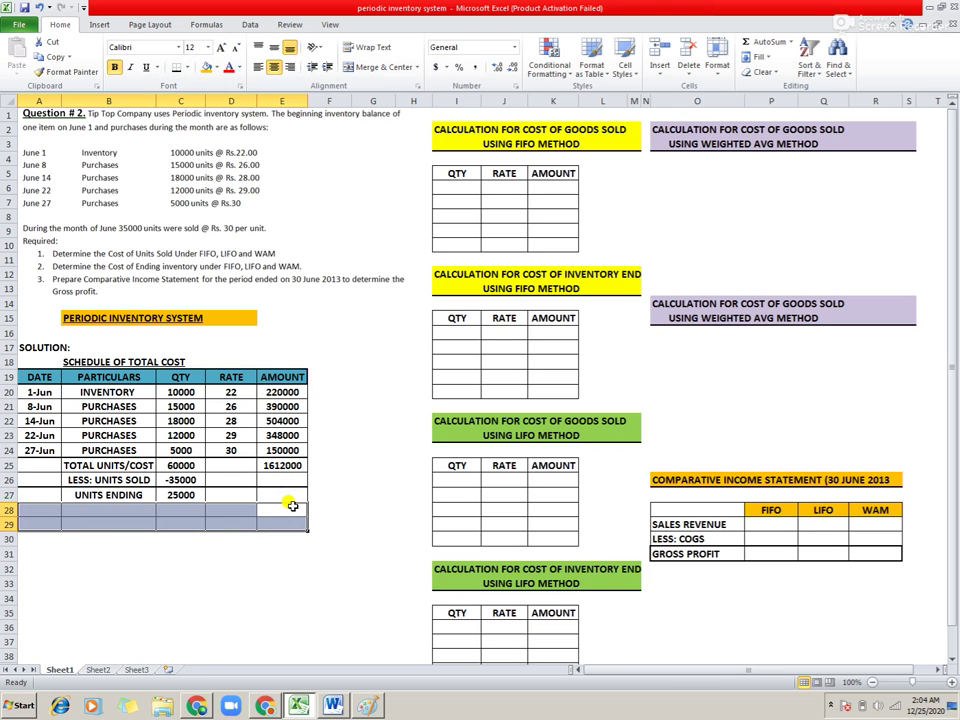
# - Try to delete the selected cells A28:E29 with the remaining cells shifted left, and undo the deletion
pyautogui.hotkey('ctrl', '-')
pyautogui.press('Return')
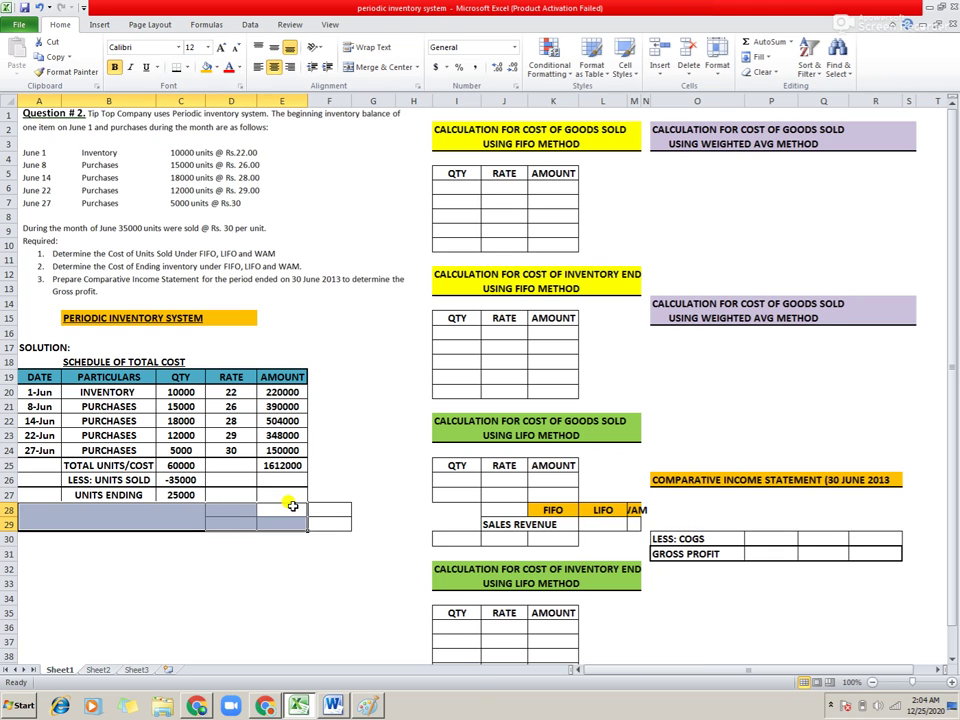
pyautogui.hotkey('ctrl', 'z')
# - Delete the selected empty cells A28:E29, shifting the cells below up
pyautogui.hotkey('ctrl', 'c')
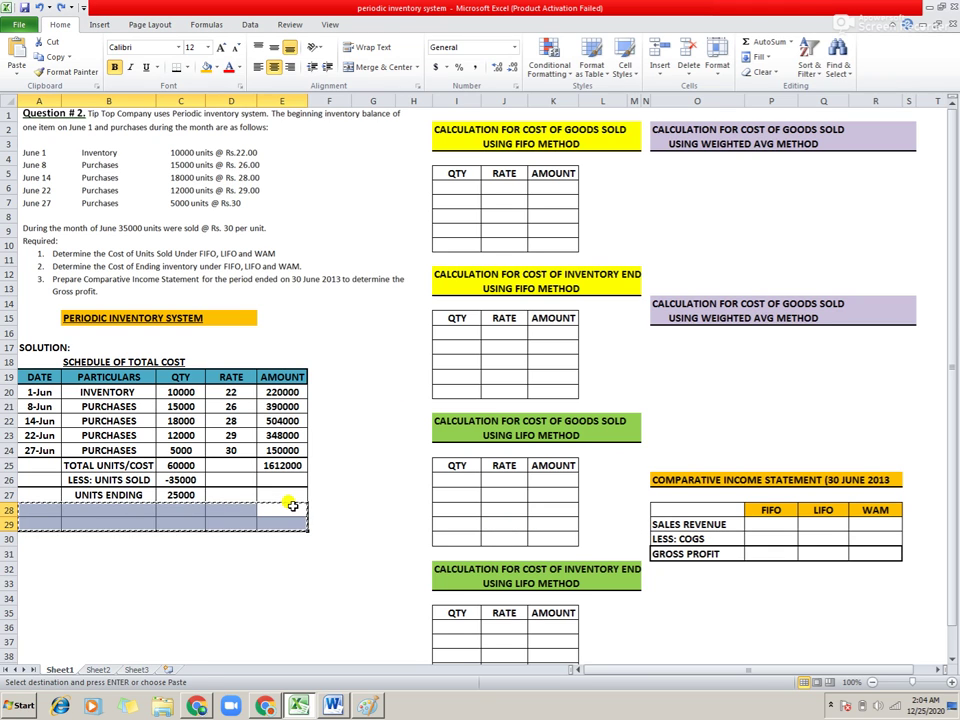
pyautogui.hotkey('ctrl', '-')
pyautogui.press('Down')
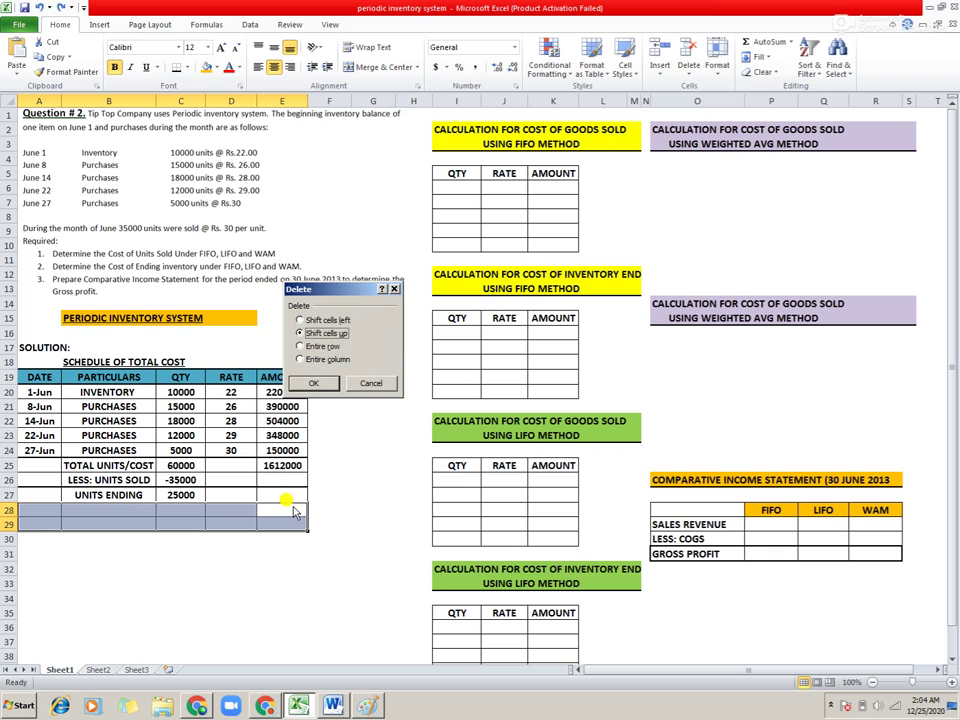
pyautogui.press('Return')
pyautogui.click(295, 517)
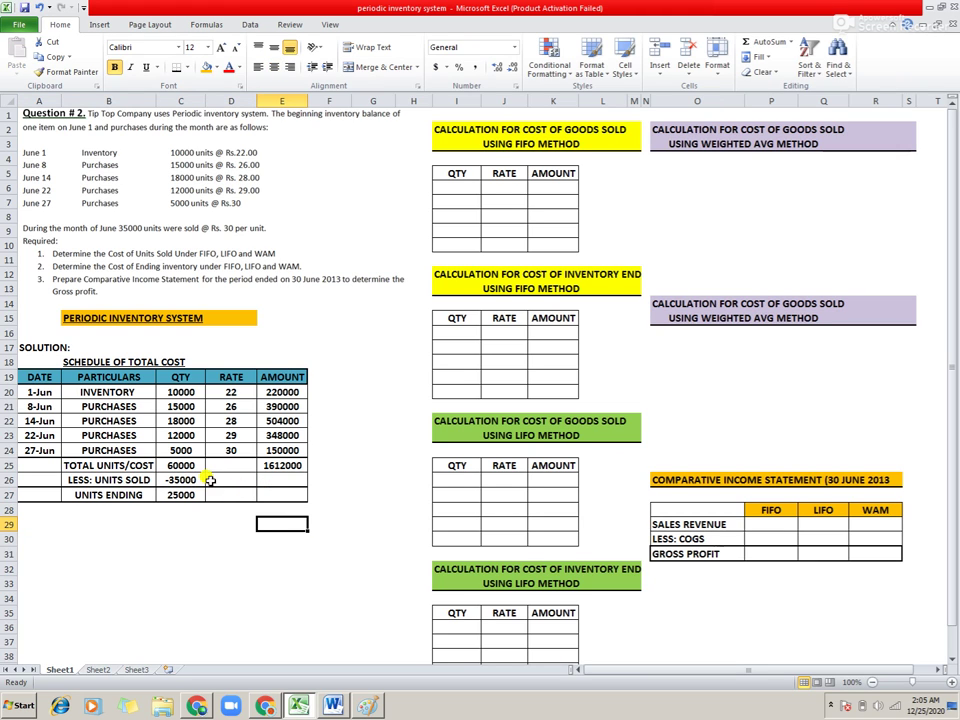
# - Fill the total cost cell E25 with orange
pyautogui.click(281, 468)
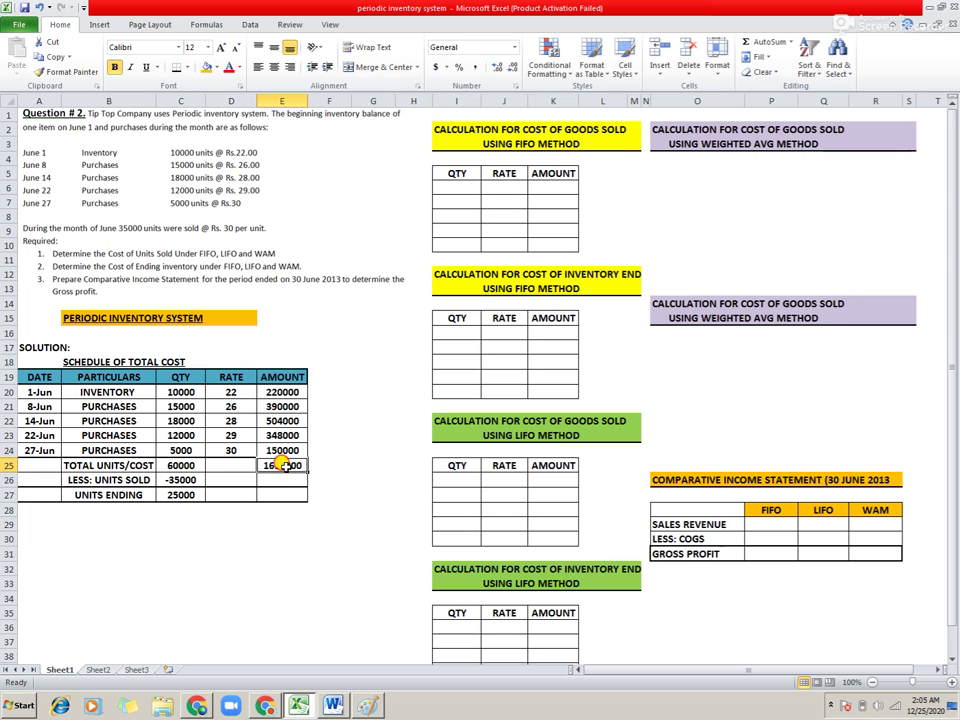
pyautogui.click(206, 67)
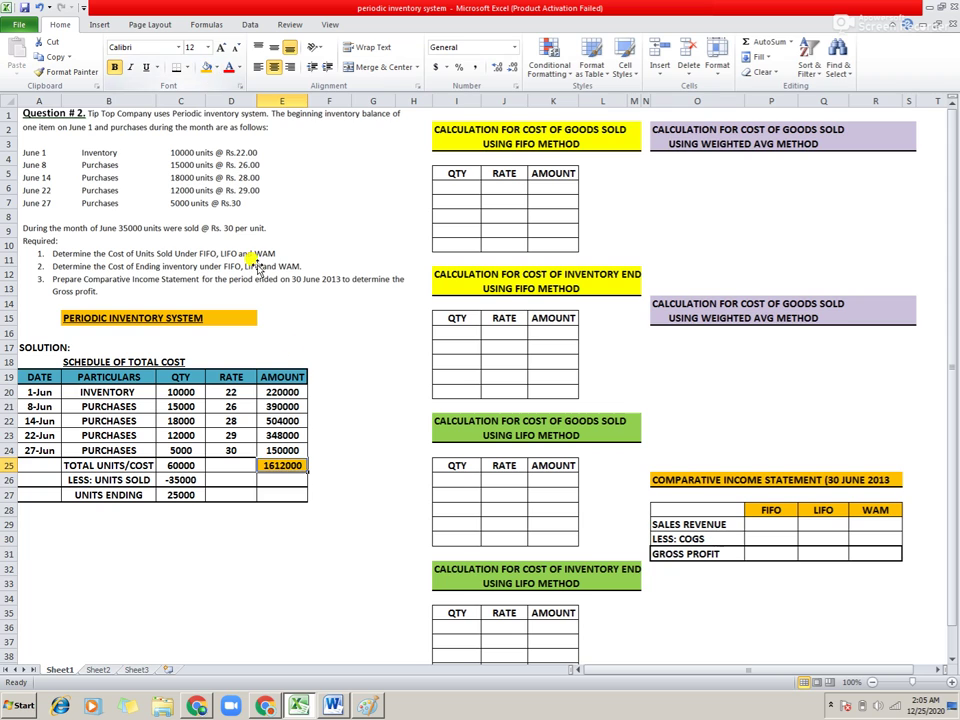
pyautogui.click(270, 511)
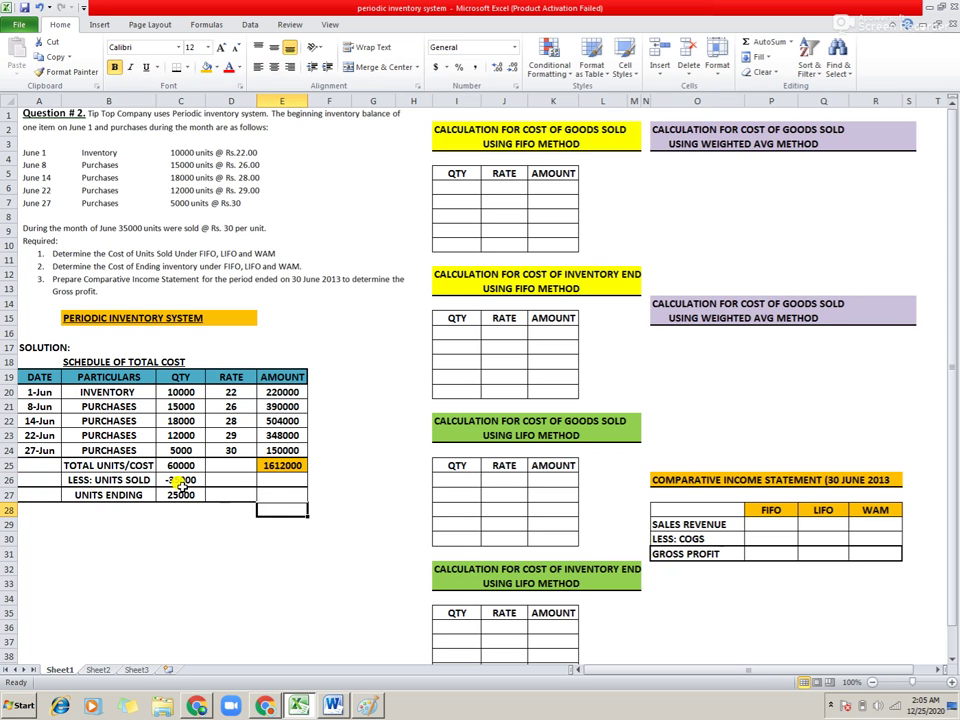
# - Enter ????? as placeholders for the unknown amounts in E26 and E27
pyautogui.click(284, 480)
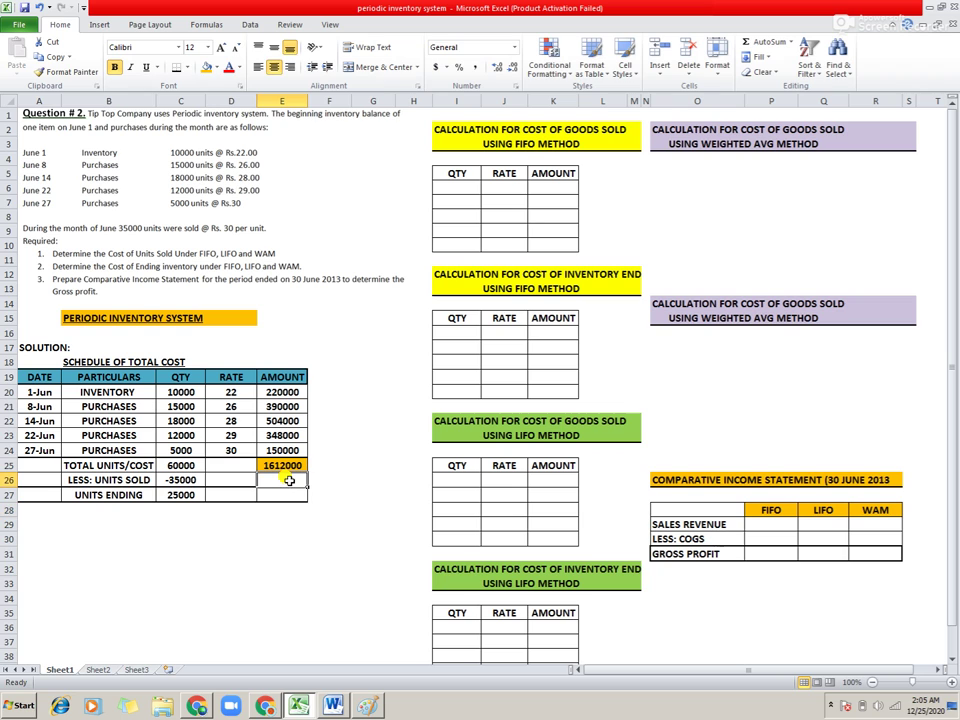
pyautogui.write('=')
pyautogui.write('??')
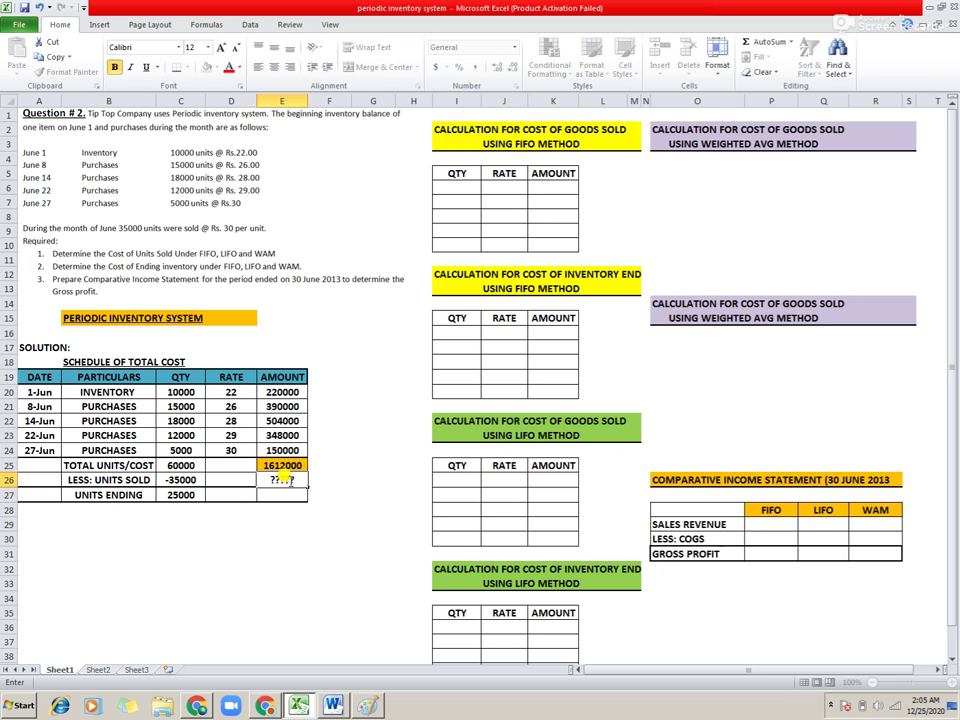
pyautogui.press('Return')
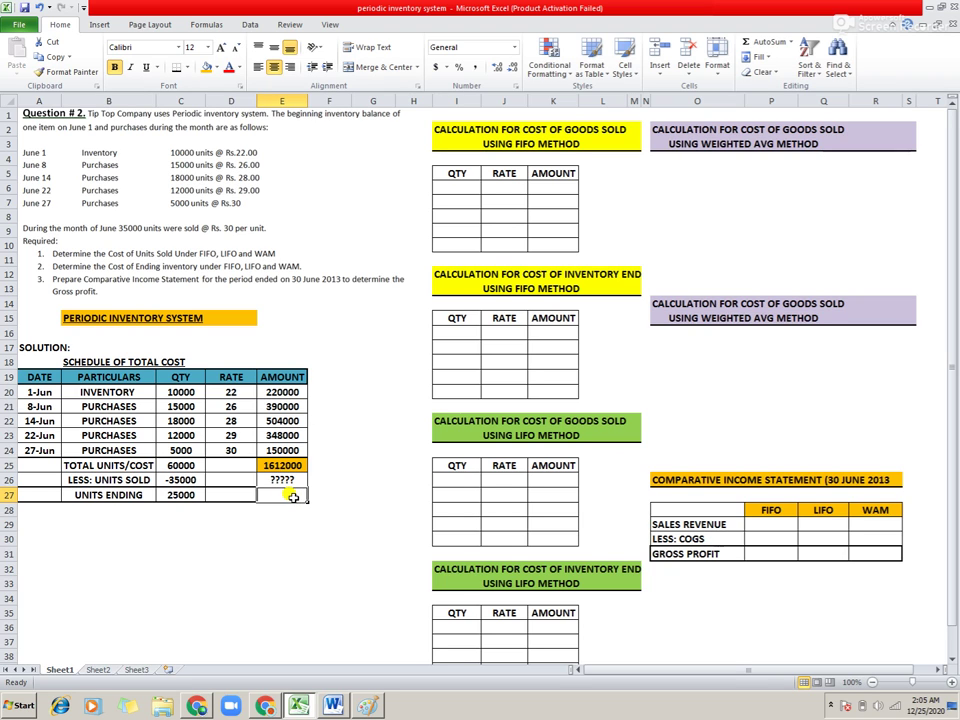
pyautogui.write('??')
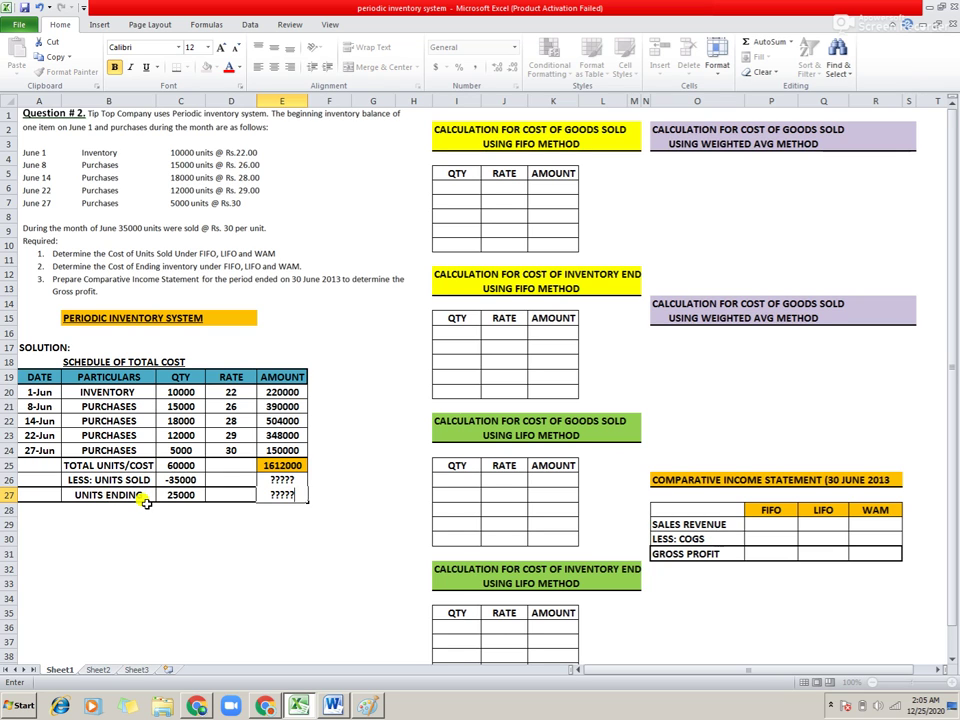
pyautogui.click(273, 534)
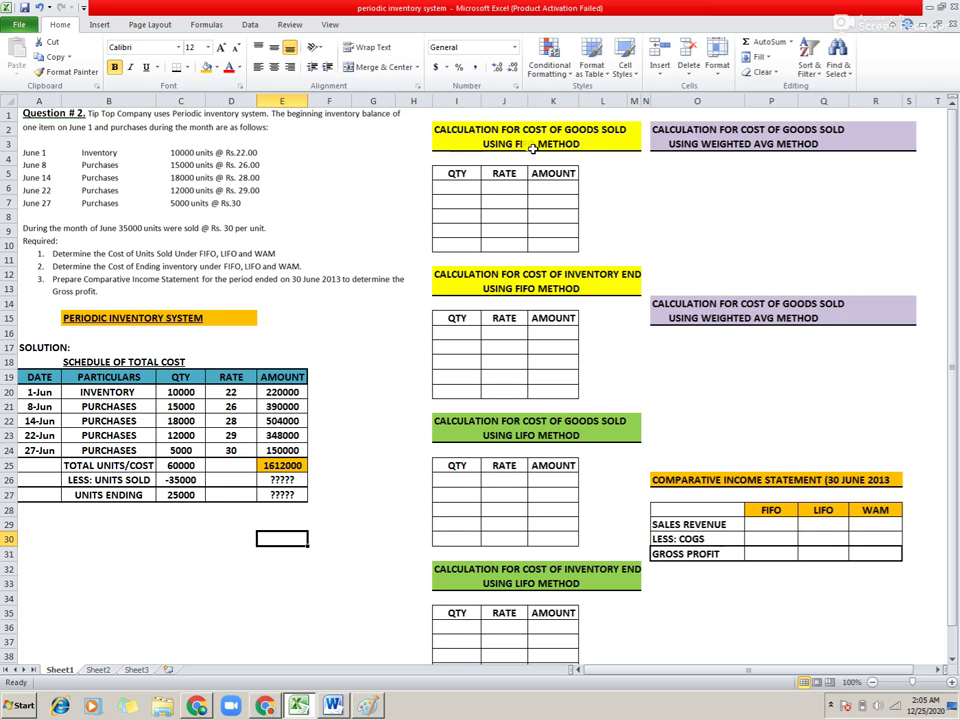
# - Fill both FIFO tables, I5:K10 and I15:K20, with standard yellow
pyautogui.click(461, 175)
pyautogui.moveTo(461, 175); pyautogui.dragTo(540, 240)
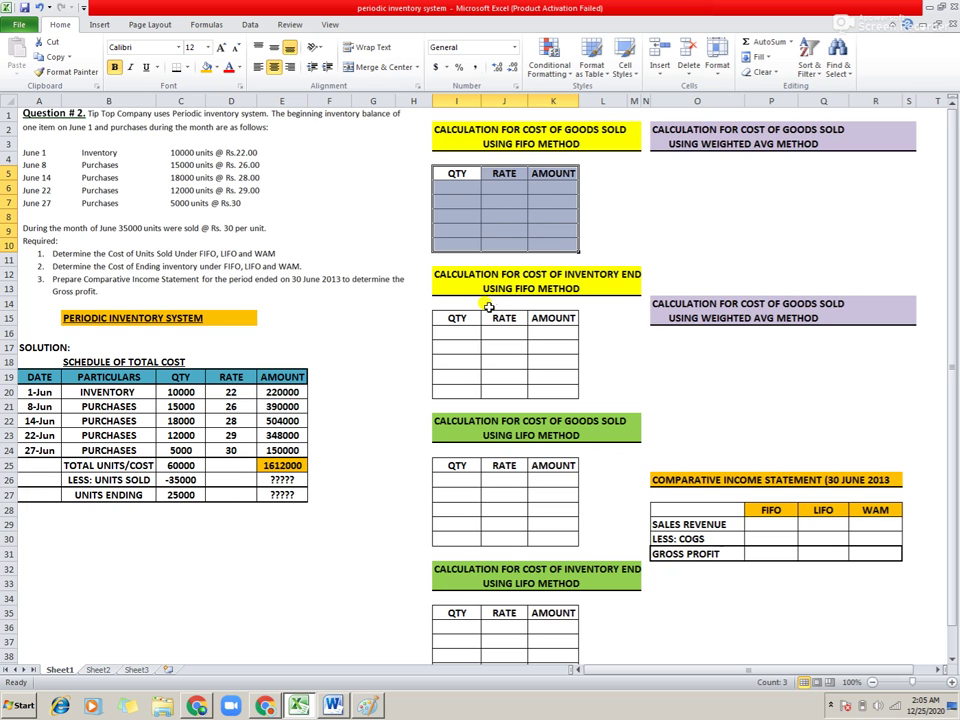
pyautogui.moveTo(456, 318); pyautogui.dragTo(541, 383)
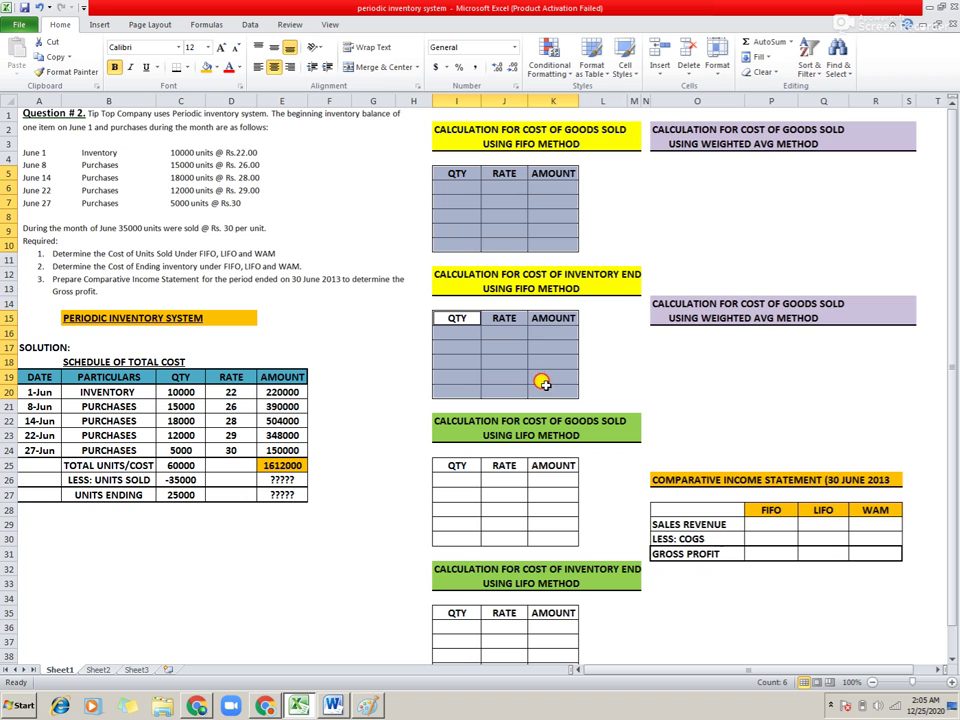
pyautogui.click(215, 68)
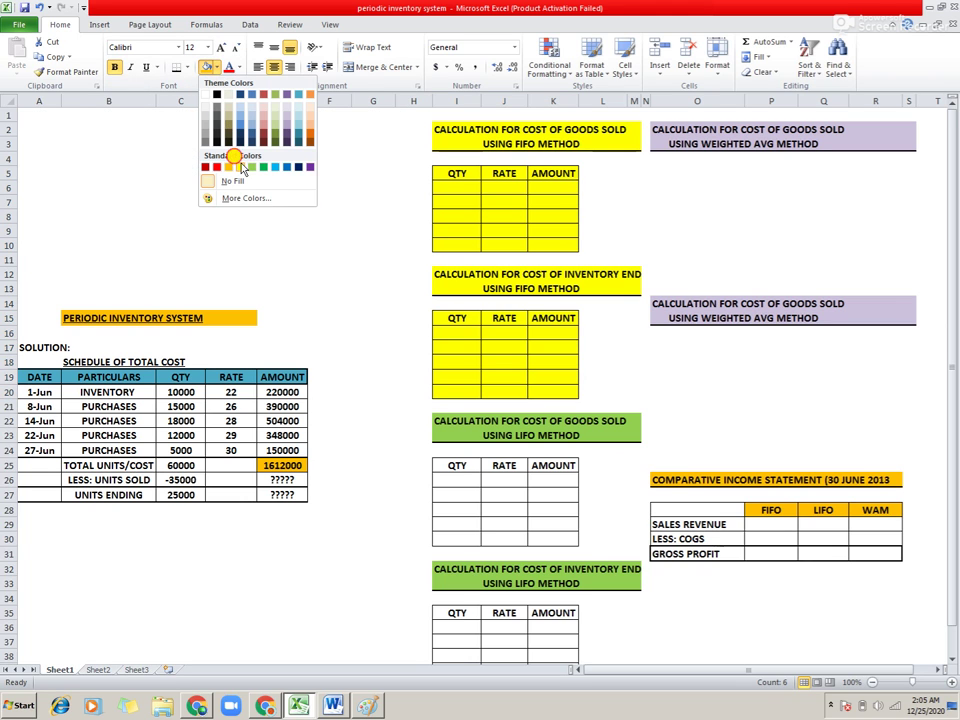
pyautogui.click(240, 166)
pyautogui.click(499, 261)
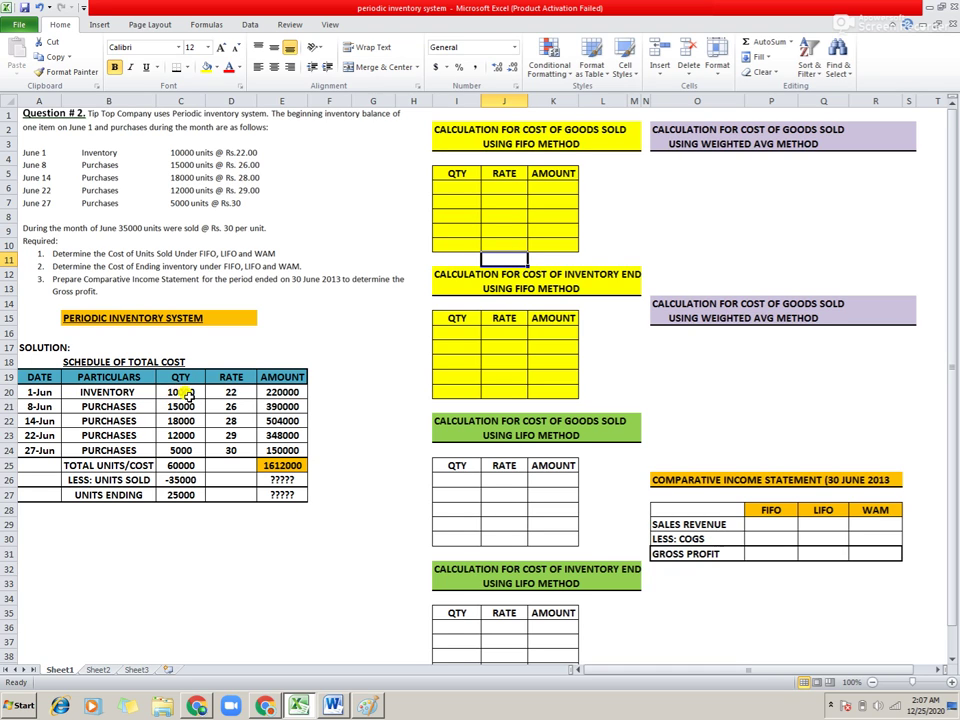
# - Enter the quantities 10000, 15000 and 10000 in I6:I8 of the FIFO cost of goods sold table
pyautogui.click(463, 187)
pyautogui.write('10000')
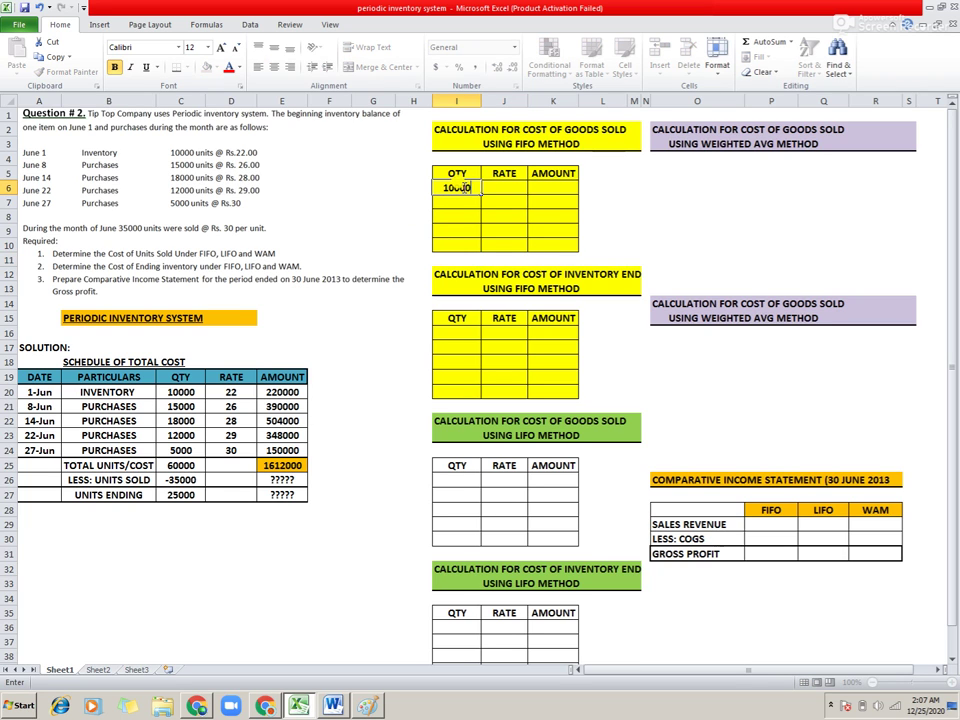
pyautogui.press('Return')
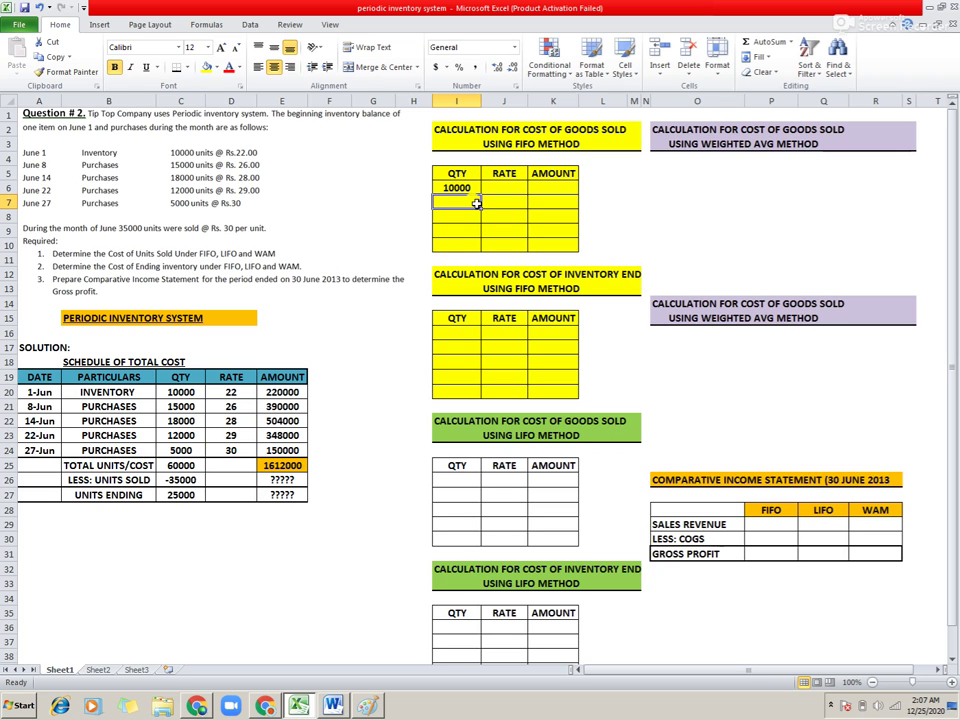
pyautogui.write('15000')
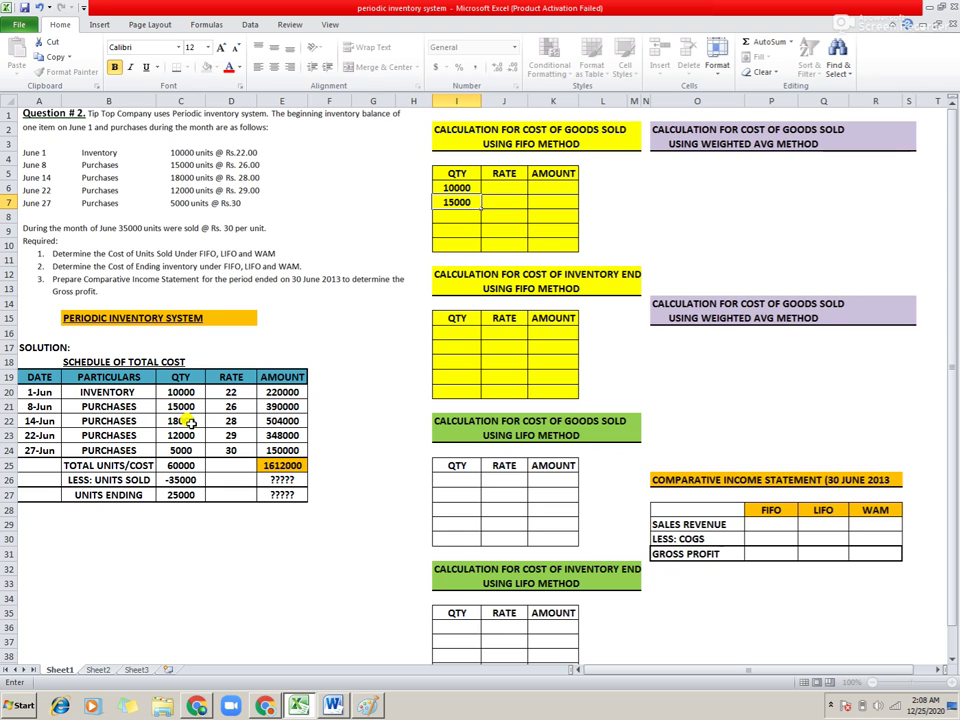
pyautogui.click(469, 217)
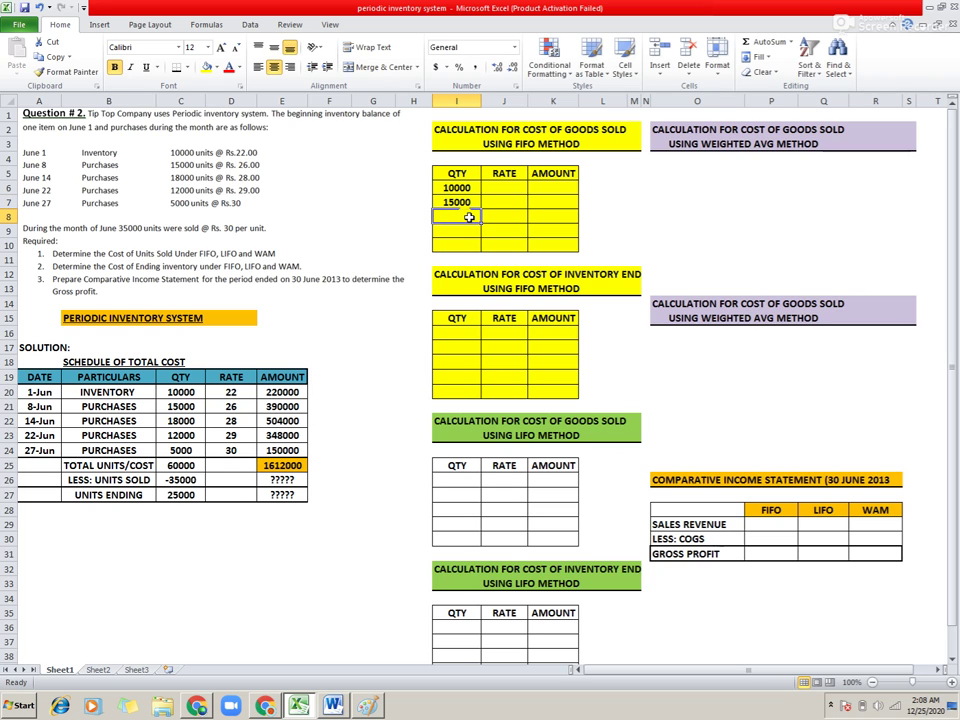
pyautogui.write('10000')
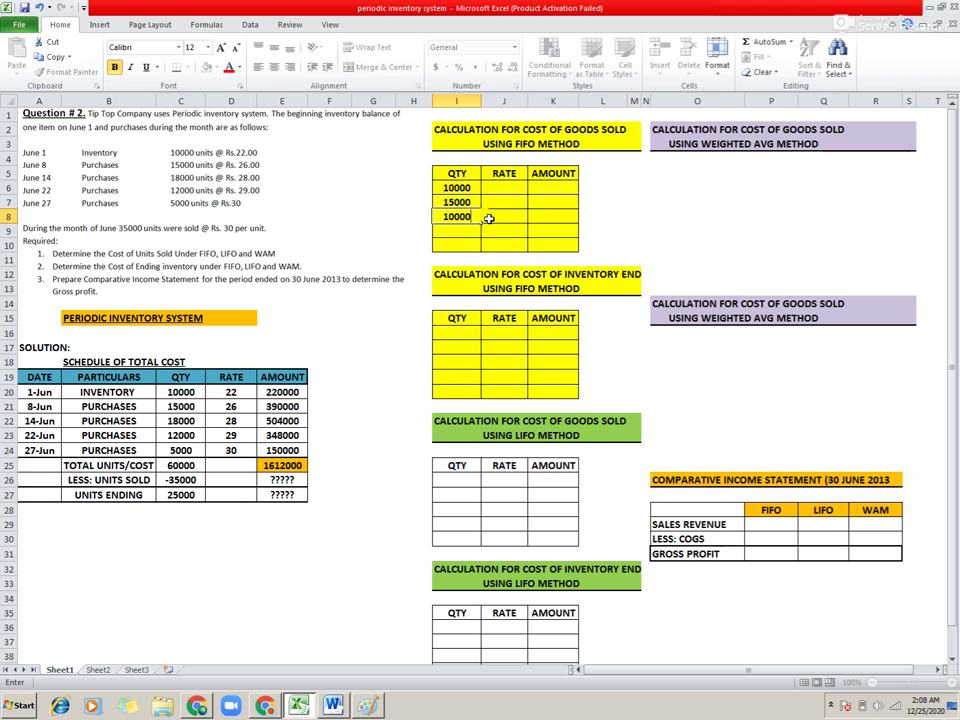
pyautogui.click(487, 212)
# - Check the sum of the FIFO cost of goods sold quantities in I6:I8
pyautogui.click(465, 187)
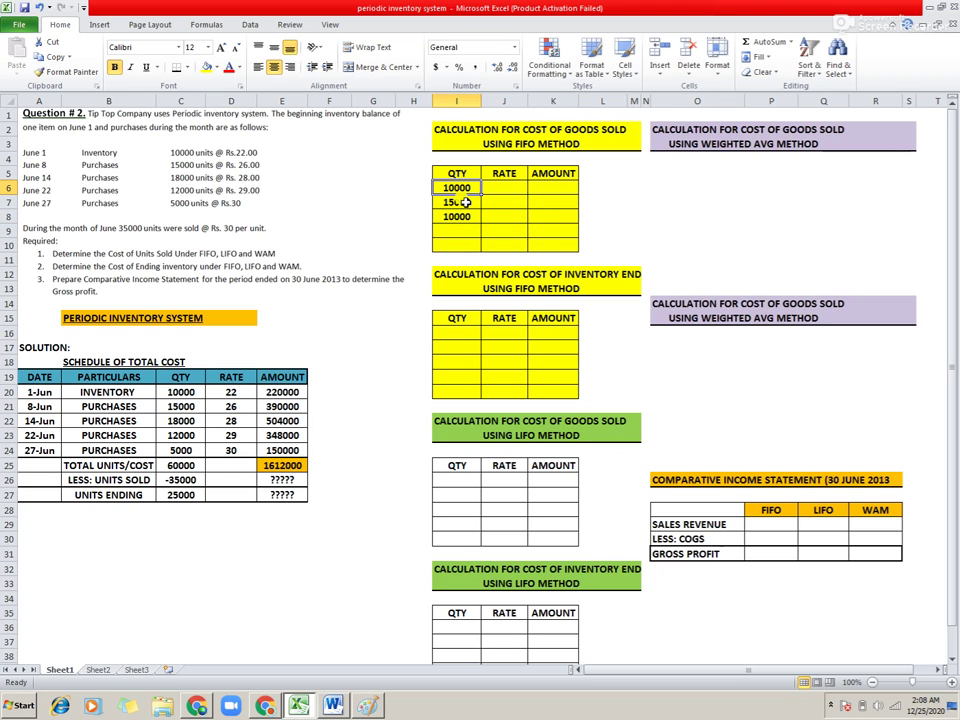
pyautogui.click(467, 202)
pyautogui.click(465, 217)
pyautogui.moveTo(465, 217); pyautogui.dragTo(459, 189)
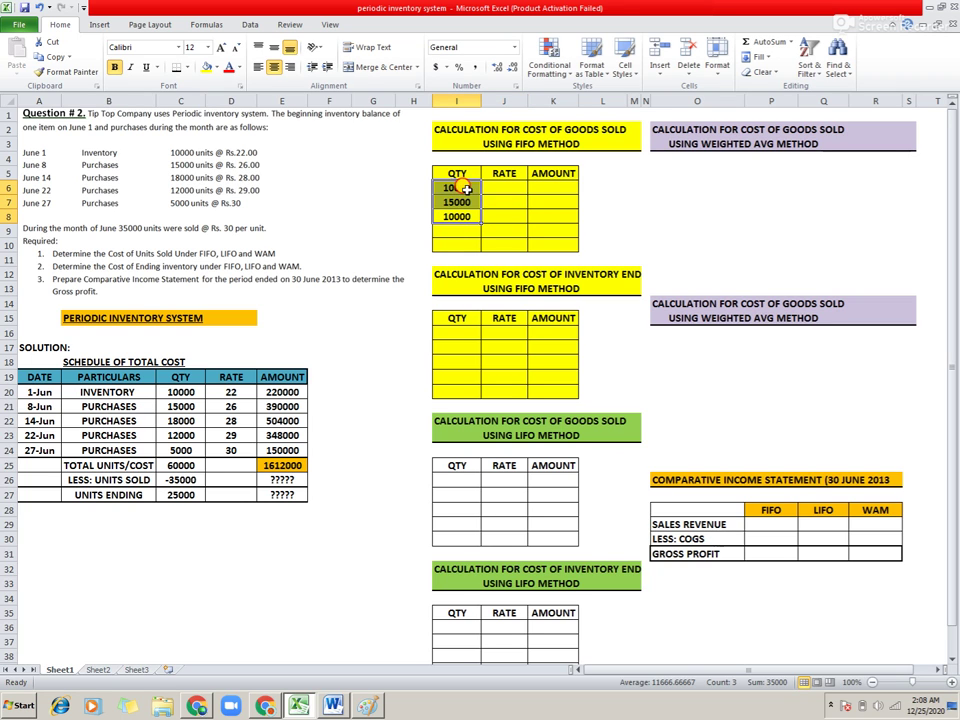
pyautogui.click(466, 189)
pyautogui.hotkey('shift', 'Down')
pyautogui.hotkey('shift', 'Down')
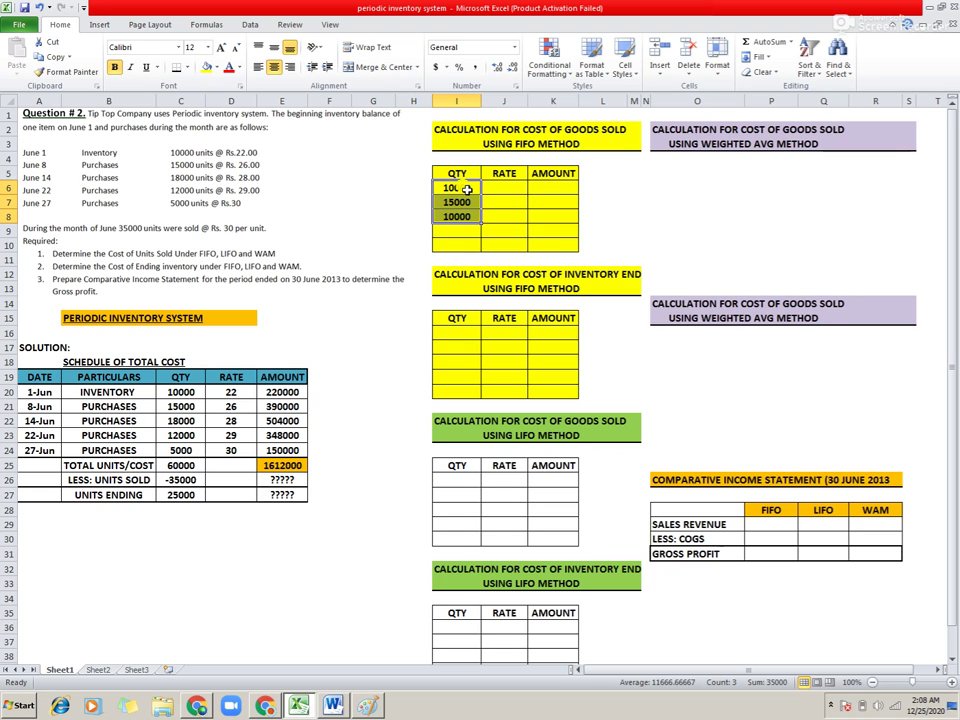
# - Enter the total quantity 35000 in I9 of the FIFO cost of goods sold table
pyautogui.press('Down')
pyautogui.press('Down')
pyautogui.press('Down')
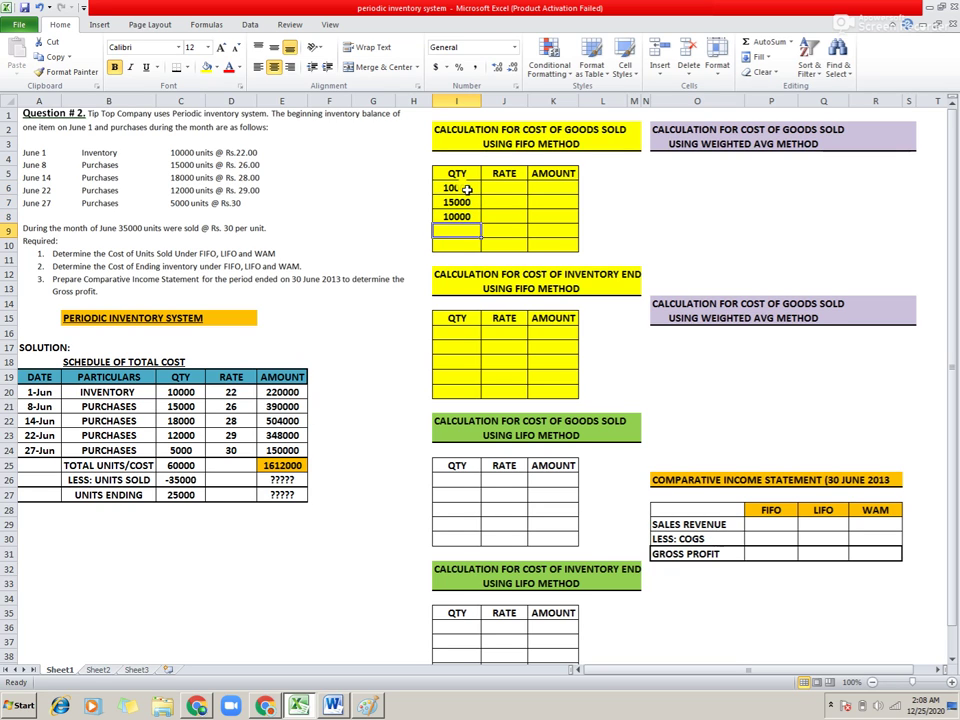
pyautogui.write('35000')
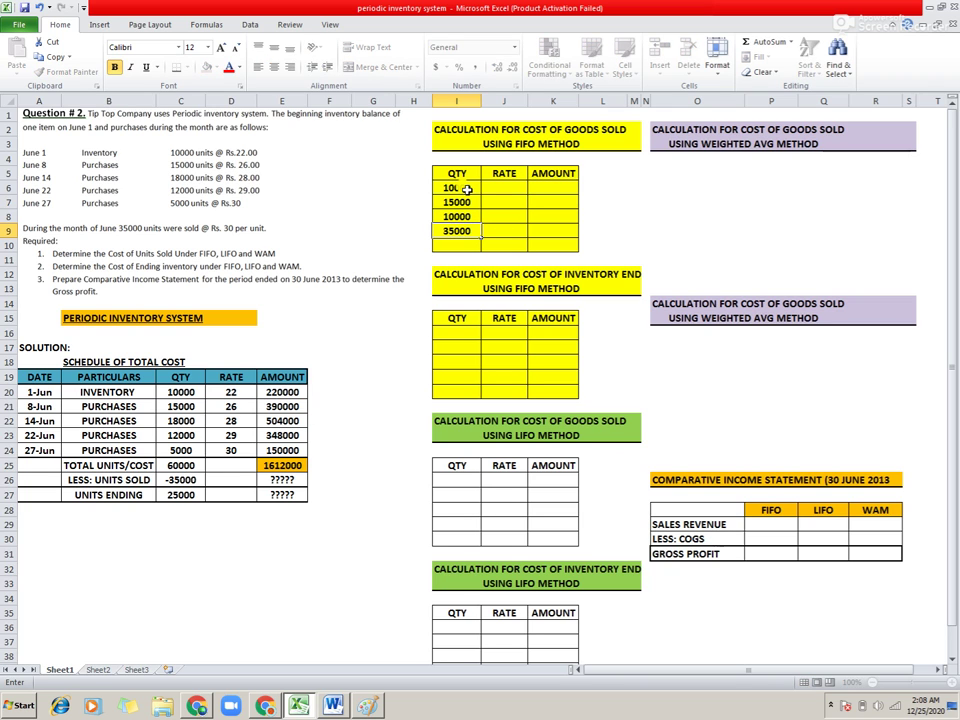
pyautogui.press('Up')
# - Apply a thick box border around the total row I9:K9 of the FIFO cost of goods sold table
pyautogui.press('Down')
pyautogui.hotkey('shift', 'Right')
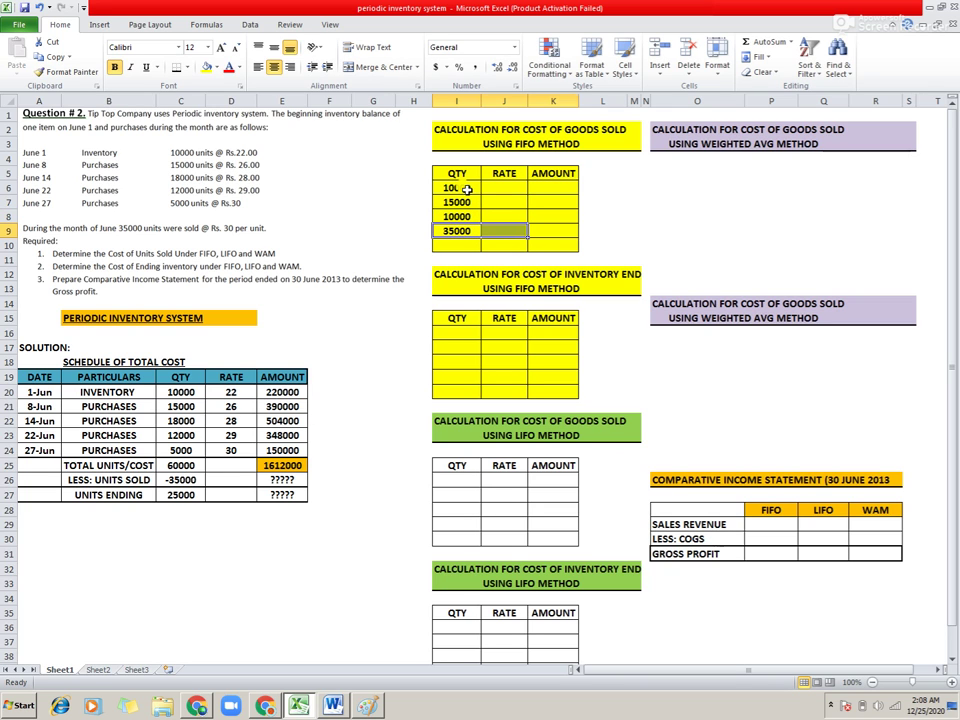
pyautogui.hotkey('shift', 'Right')
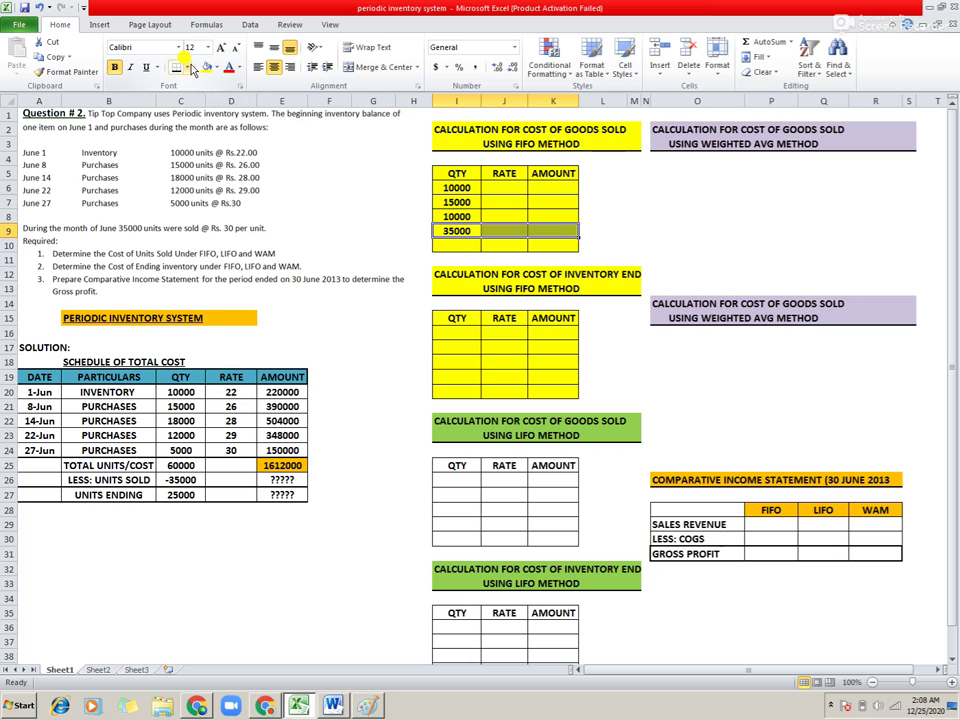
pyautogui.click(186, 67)
pyautogui.click(205, 207)
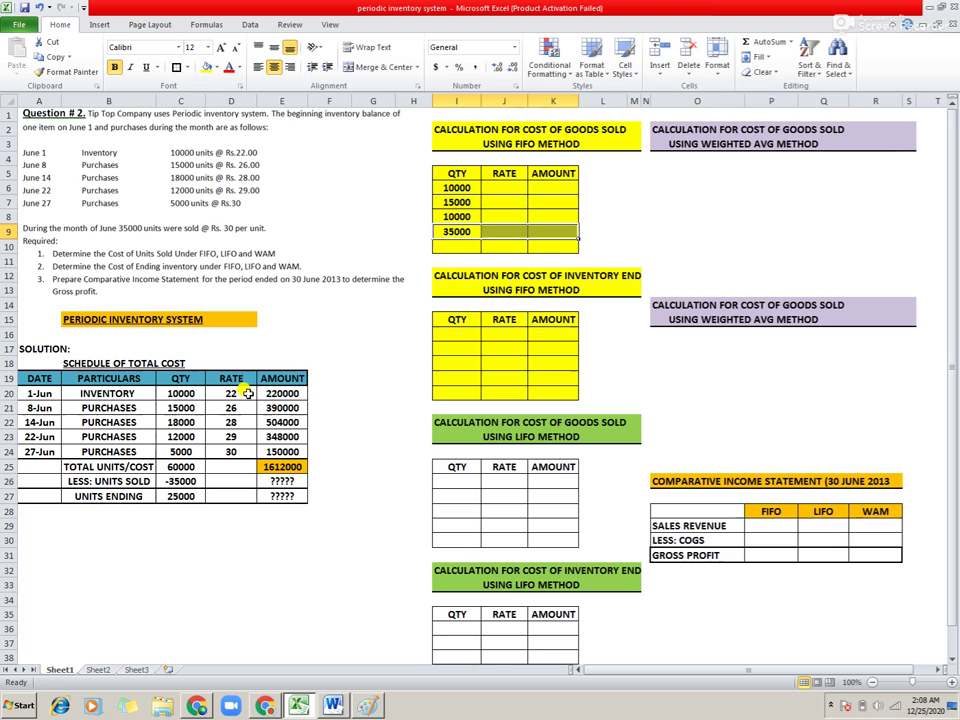
# - Enter the rates 22, 26 and 28 in J6:J8 of the FIFO cost of goods sold table
pyautogui.click(508, 187)
pyautogui.write('22')
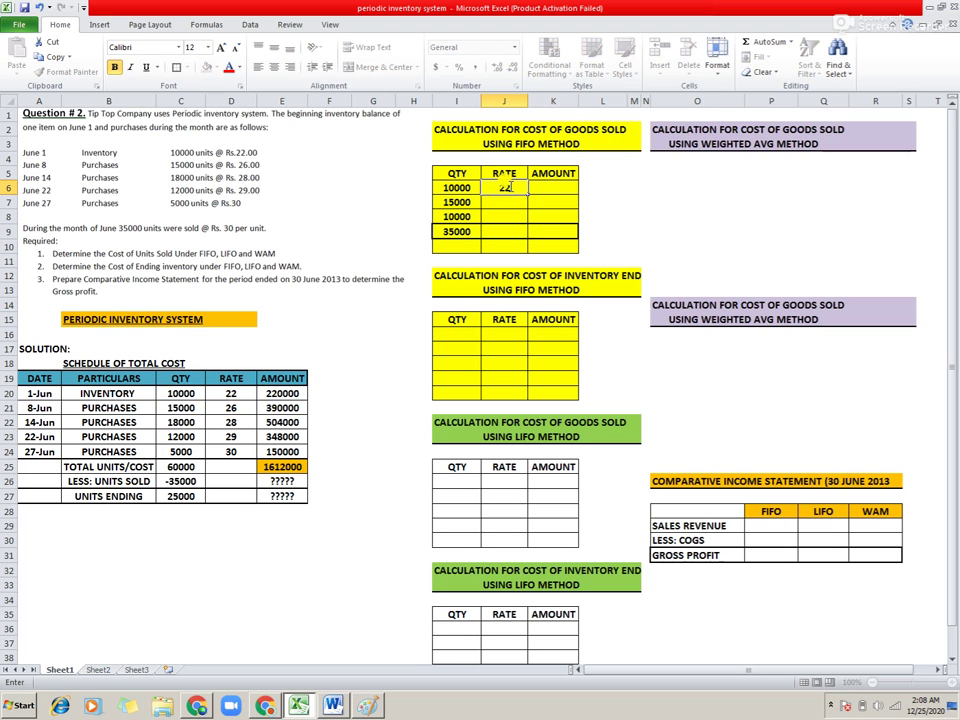
pyautogui.press('Return')
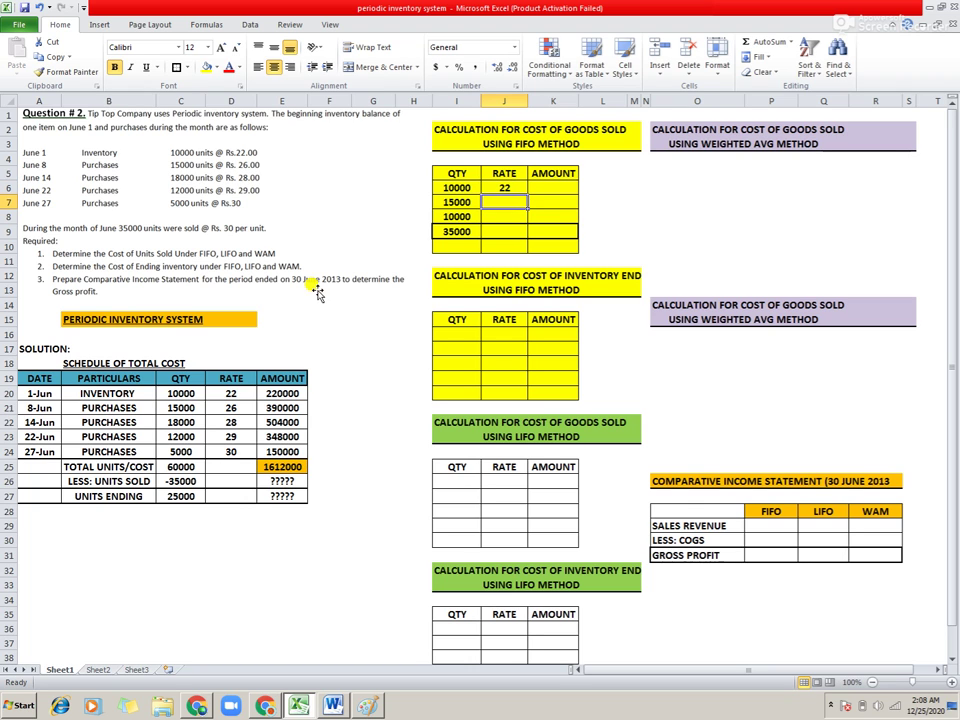
pyautogui.write('26')
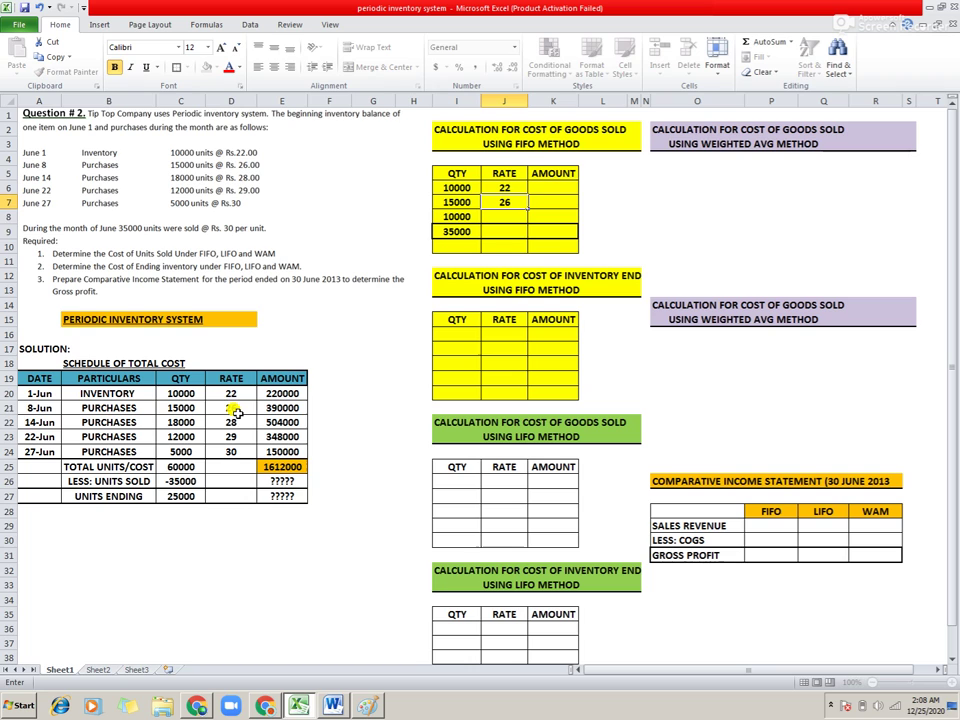
pyautogui.press('Return')
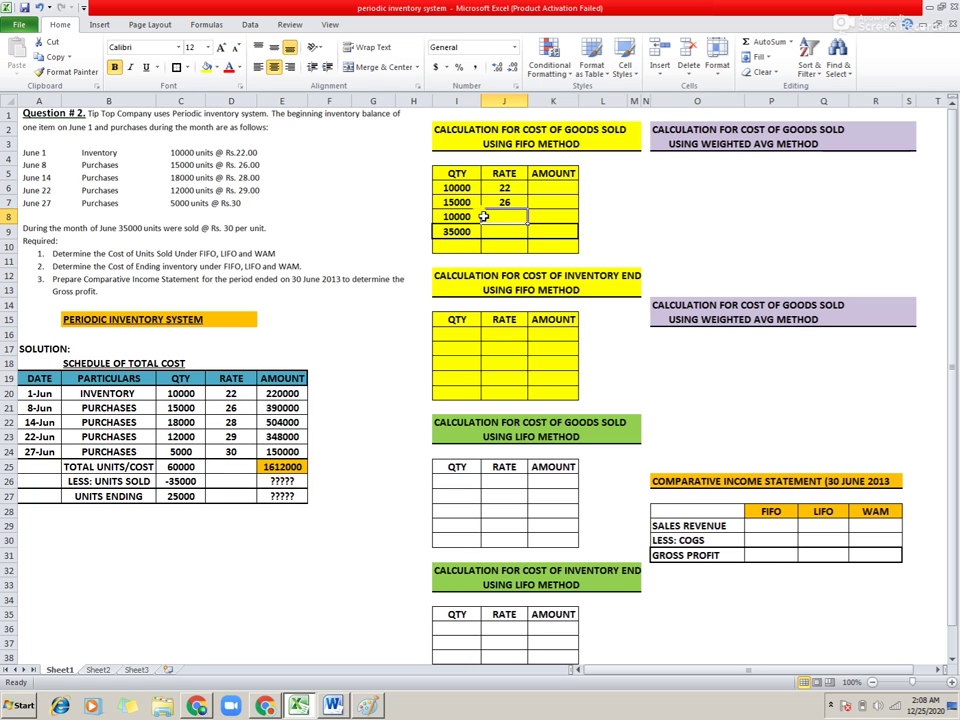
pyautogui.write('28')
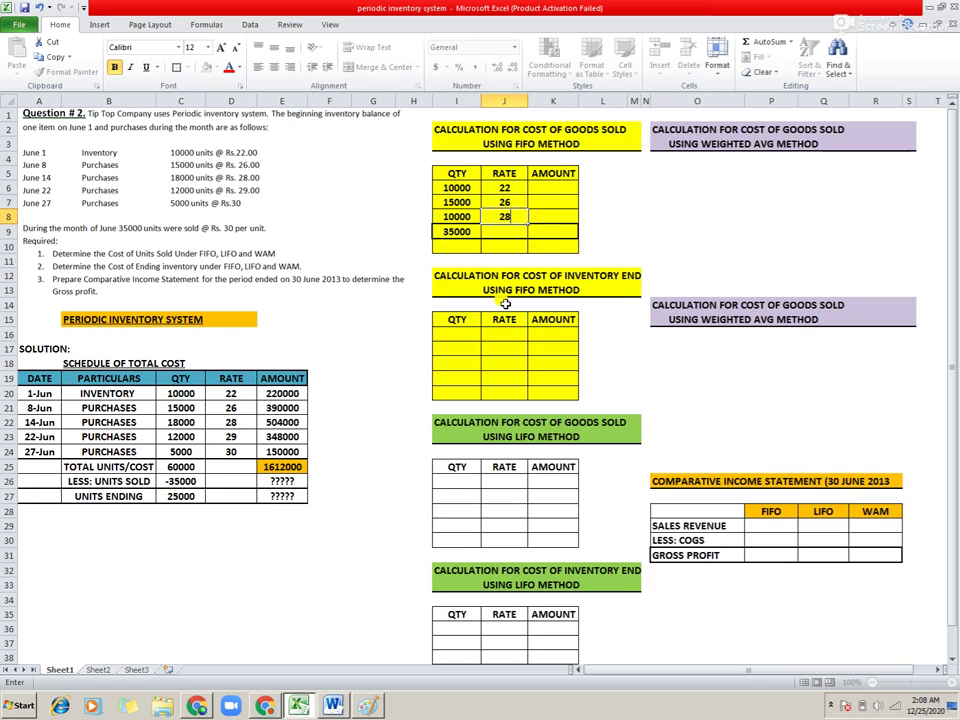
# - Calculate the first FIFO cost of goods sold amount in K6 as quantity times rate, I6*J6
pyautogui.click(563, 190)
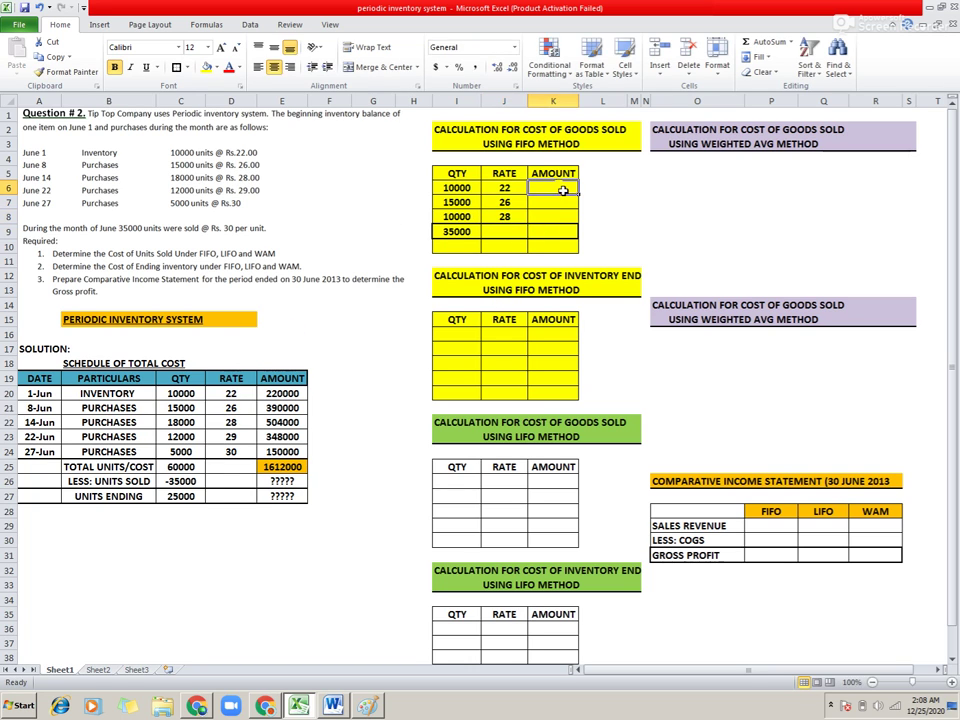
pyautogui.write('=')
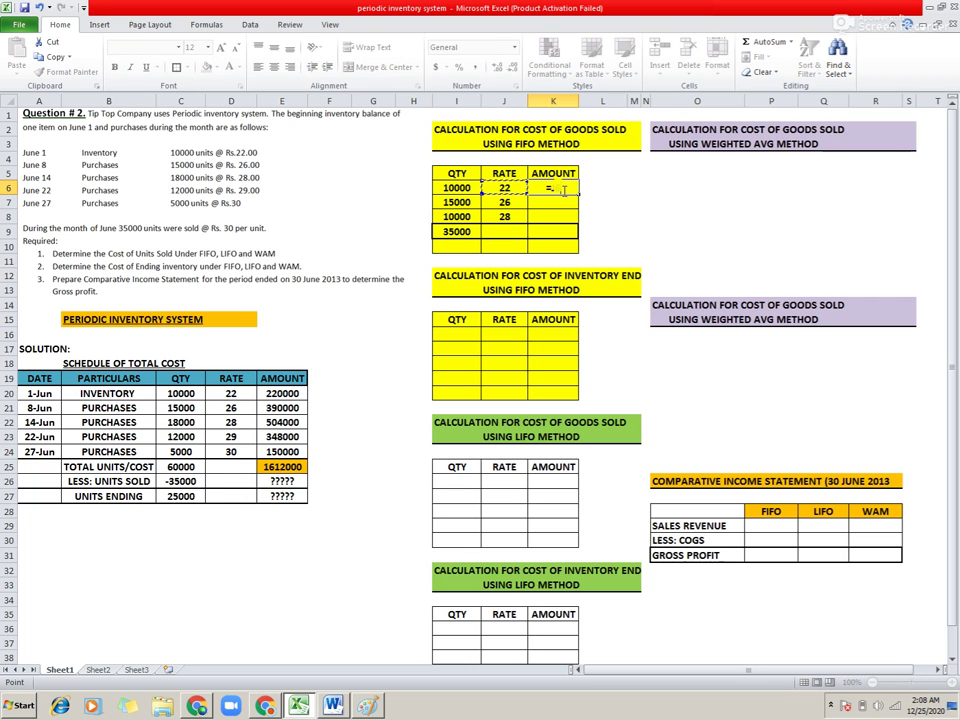
pyautogui.press('Left')
pyautogui.press('Left')
pyautogui.write('*')
pyautogui.press('Left')
pyautogui.press('Return')
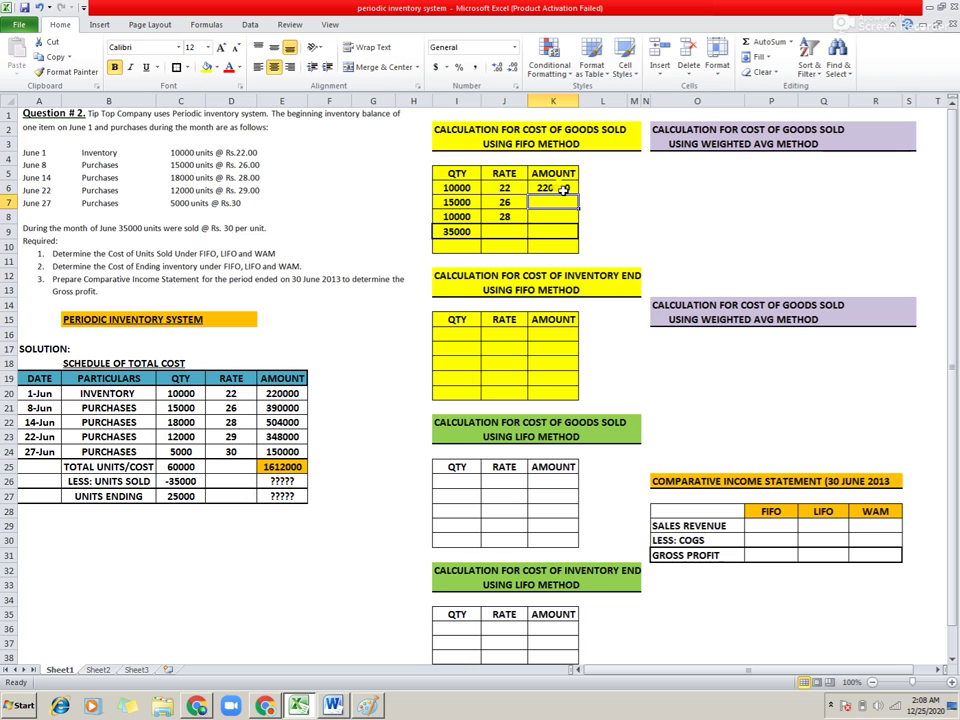
# - Copy the amount formula from K6 into K7:K8
pyautogui.press('Up')
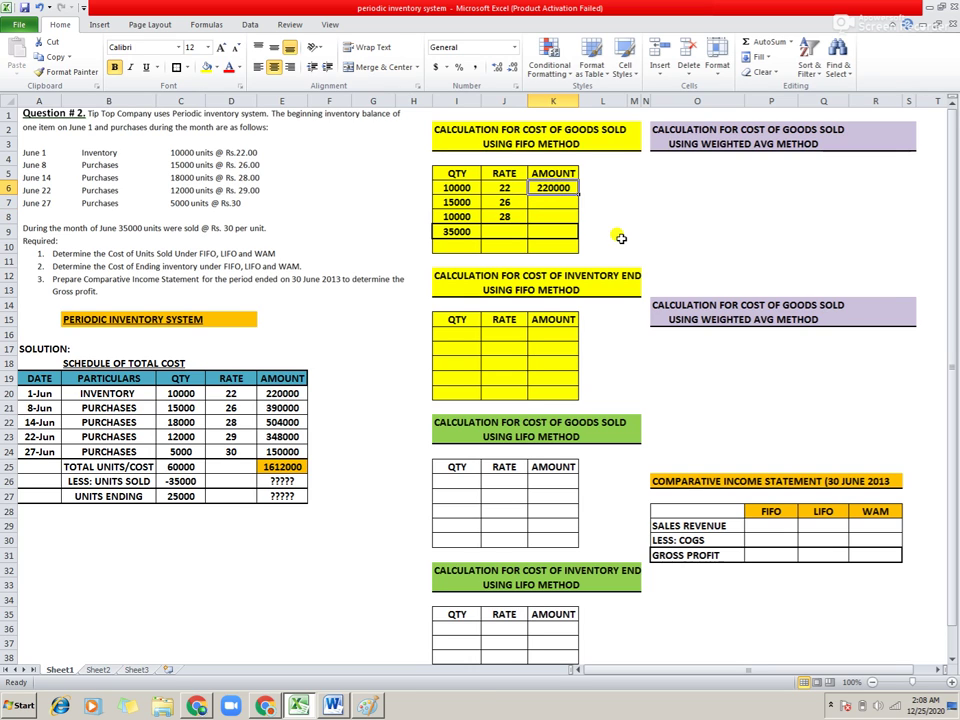
pyautogui.hotkey('ctrl', 'c')
pyautogui.press('Down')
pyautogui.hotkey('shift', 'Down')
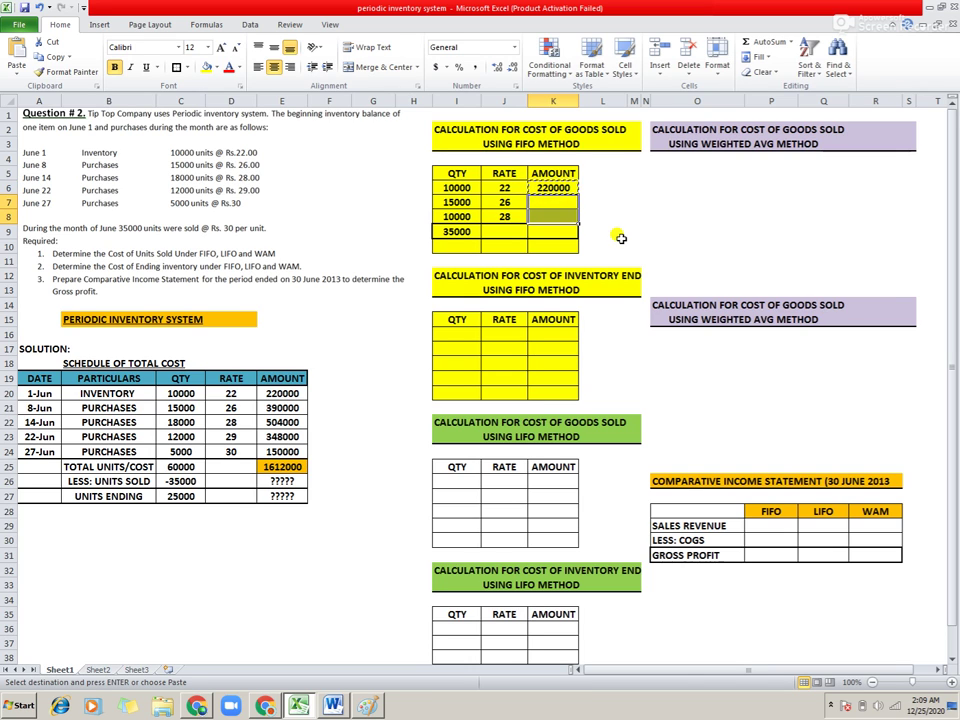
pyautogui.press('Return')
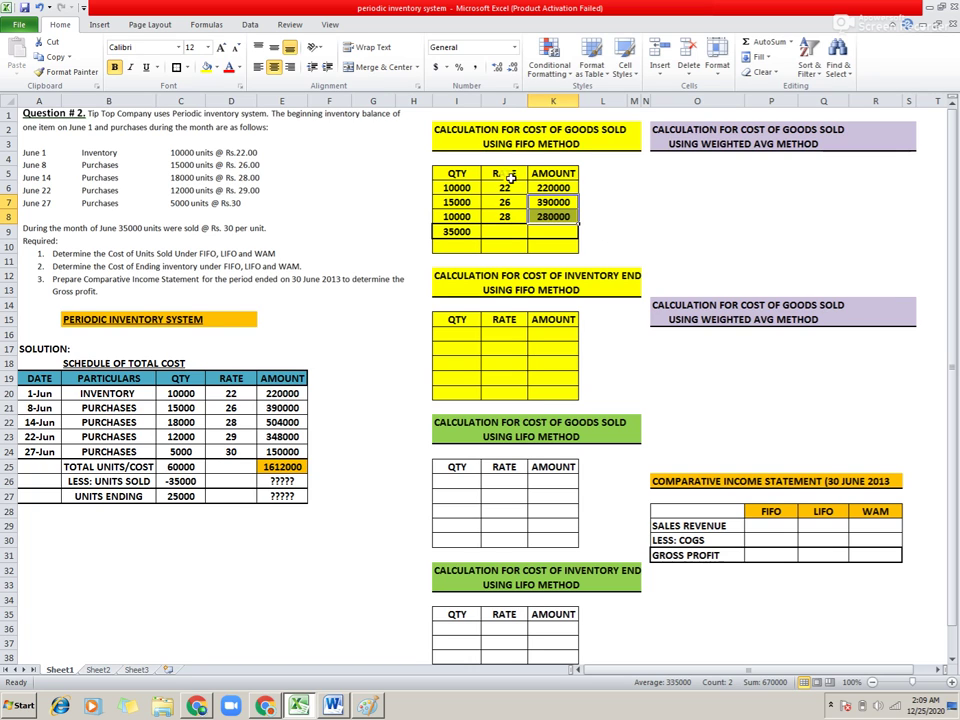
pyautogui.click(592, 233)
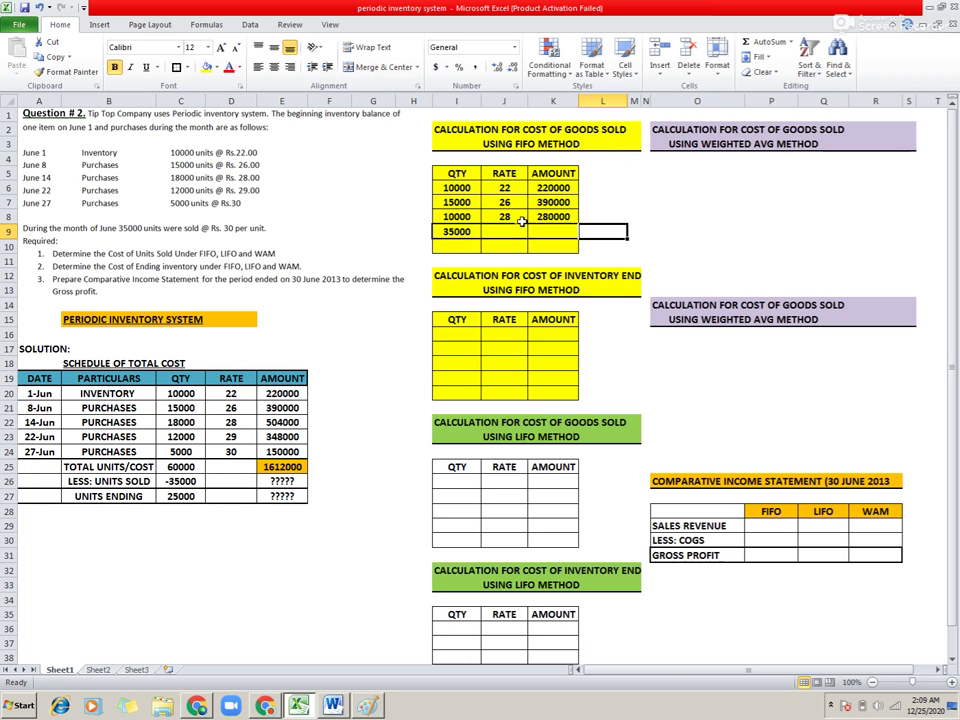
# - Check the sum of the amounts in K6:K8 and enter the total 890000 in K9
pyautogui.moveTo(561, 188); pyautogui.dragTo(563, 212)
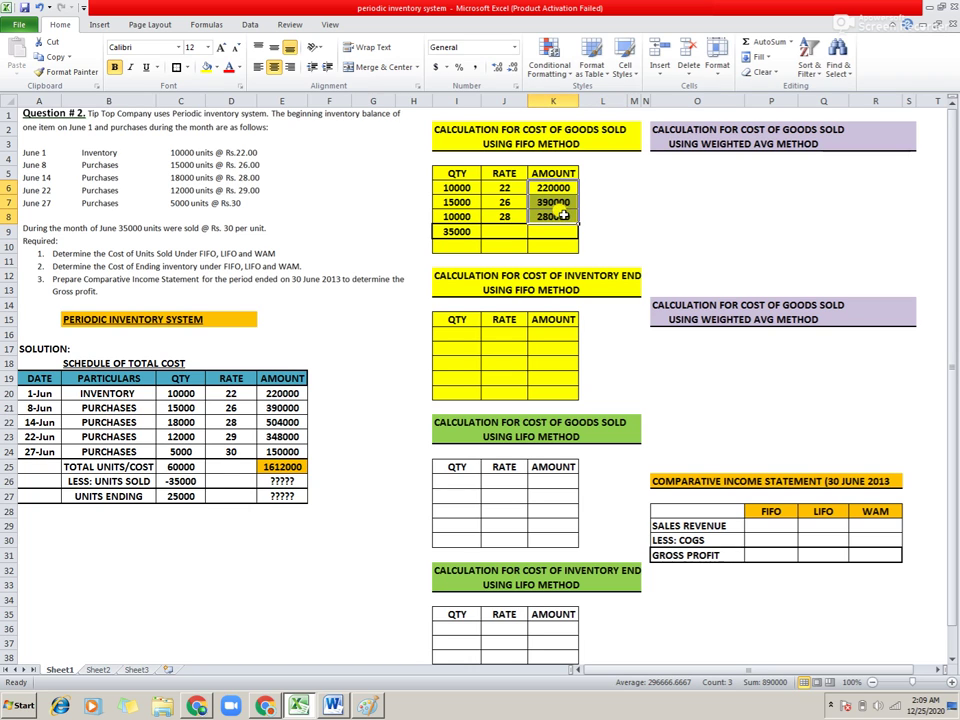
pyautogui.click(560, 234)
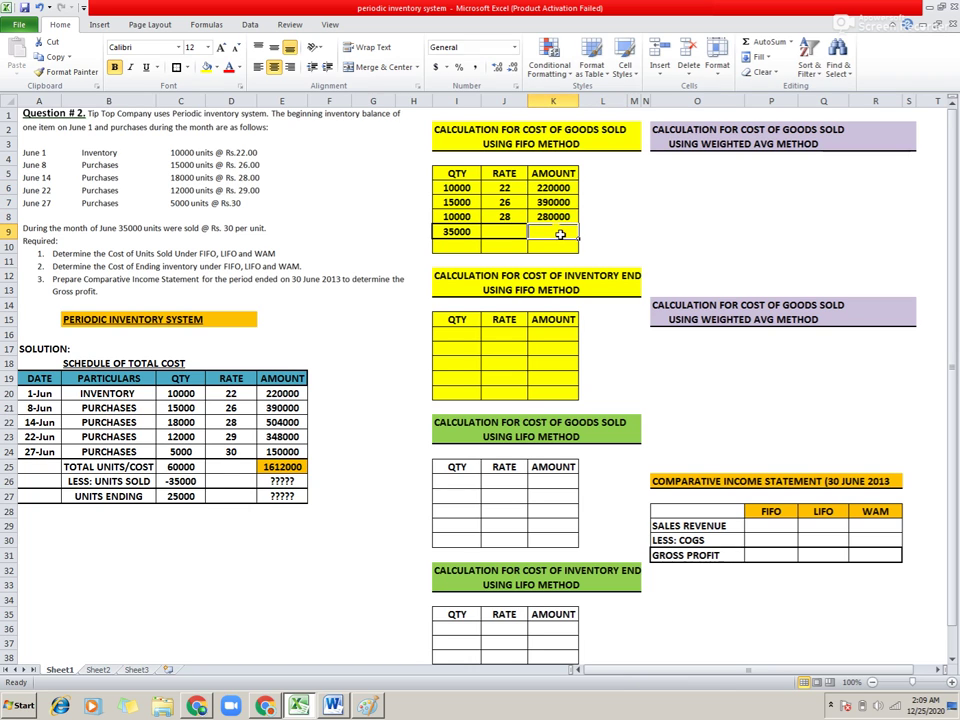
pyautogui.write('890000')
pyautogui.press('Return')
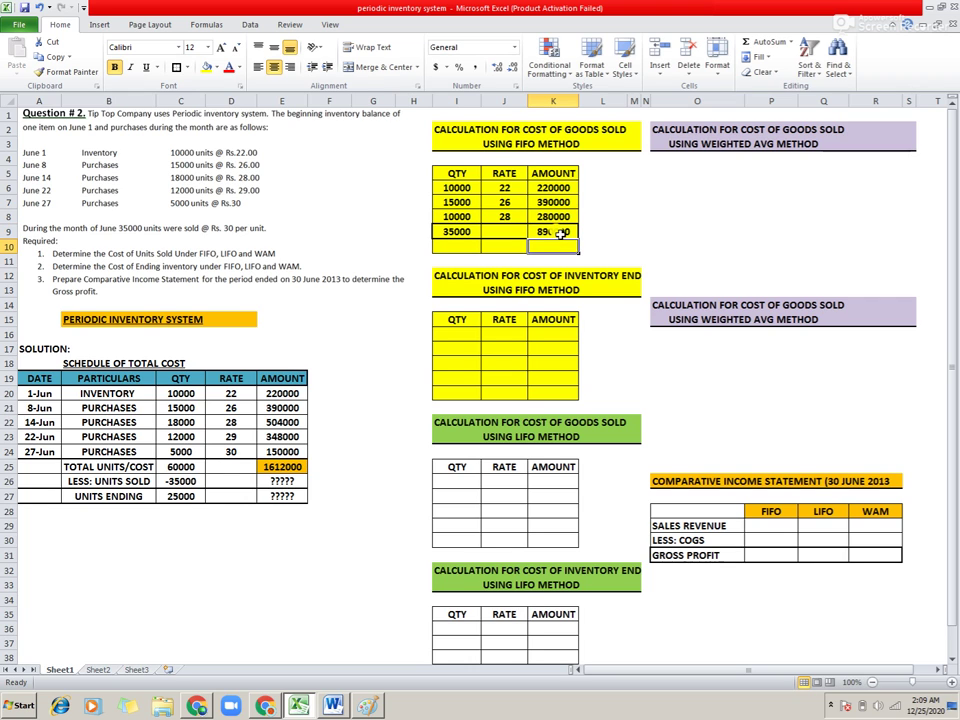
pyautogui.hotkey('shift', 'Left')
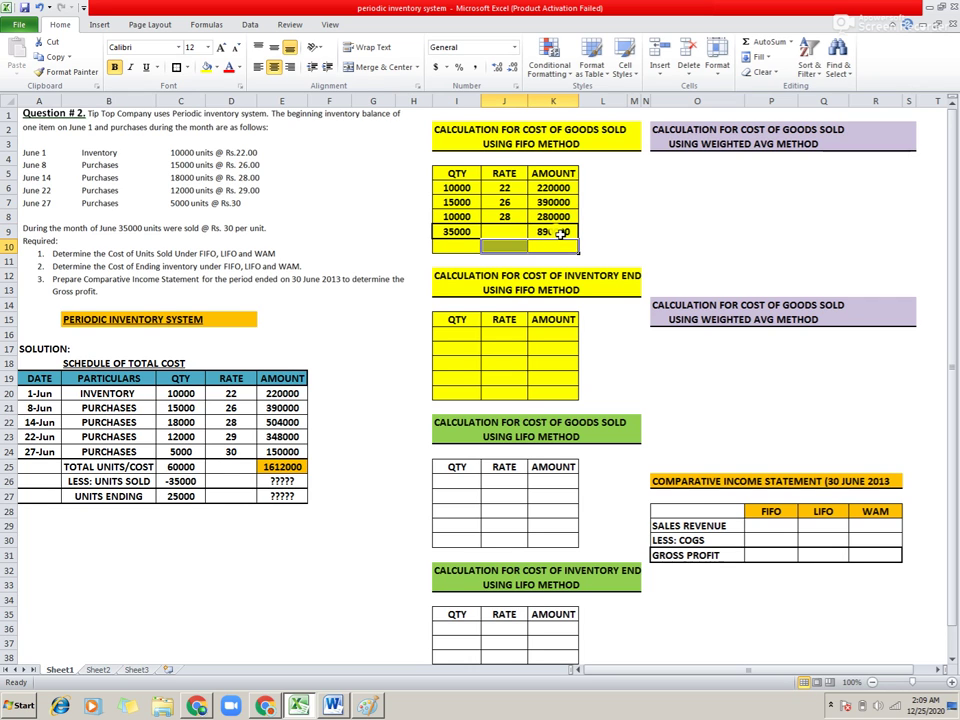
pyautogui.press('Right')
pyautogui.press('Right')
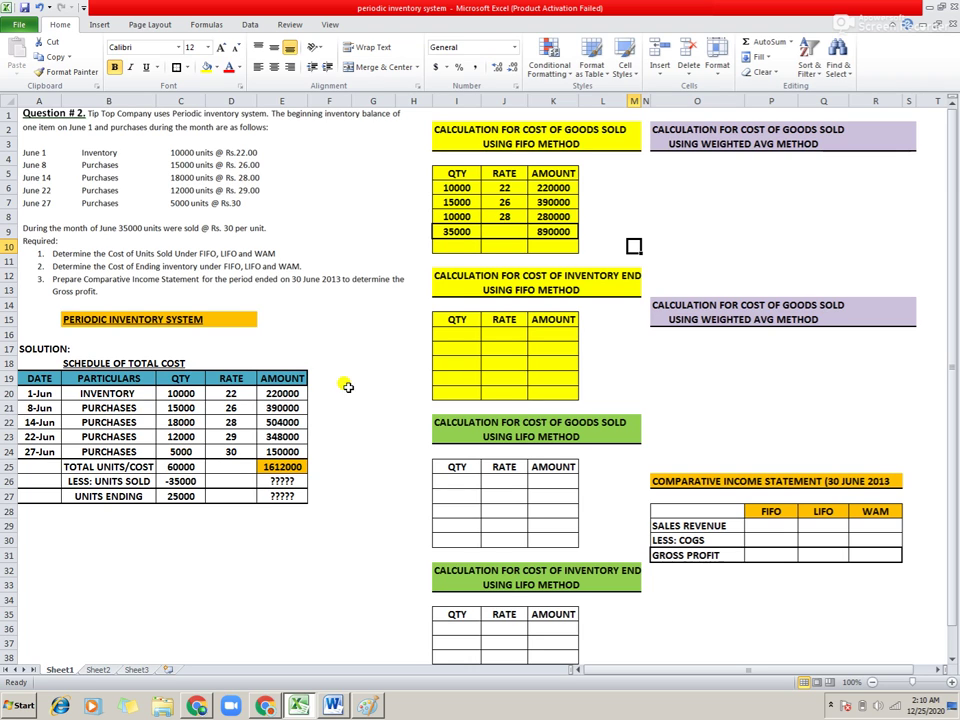
# - Enter the quantities 8000, 12000 and 5000 in I16:I18 of the FIFO ending inventory table
pyautogui.click(465, 331)
pyautogui.write('8000')
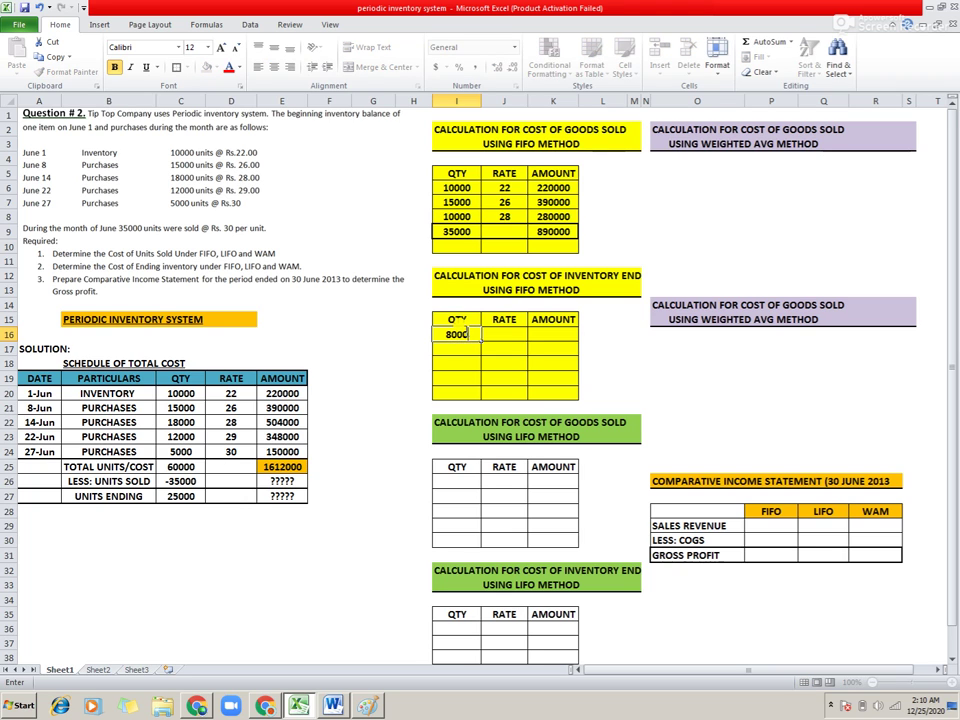
pyautogui.press('Return')
pyautogui.write('12000')
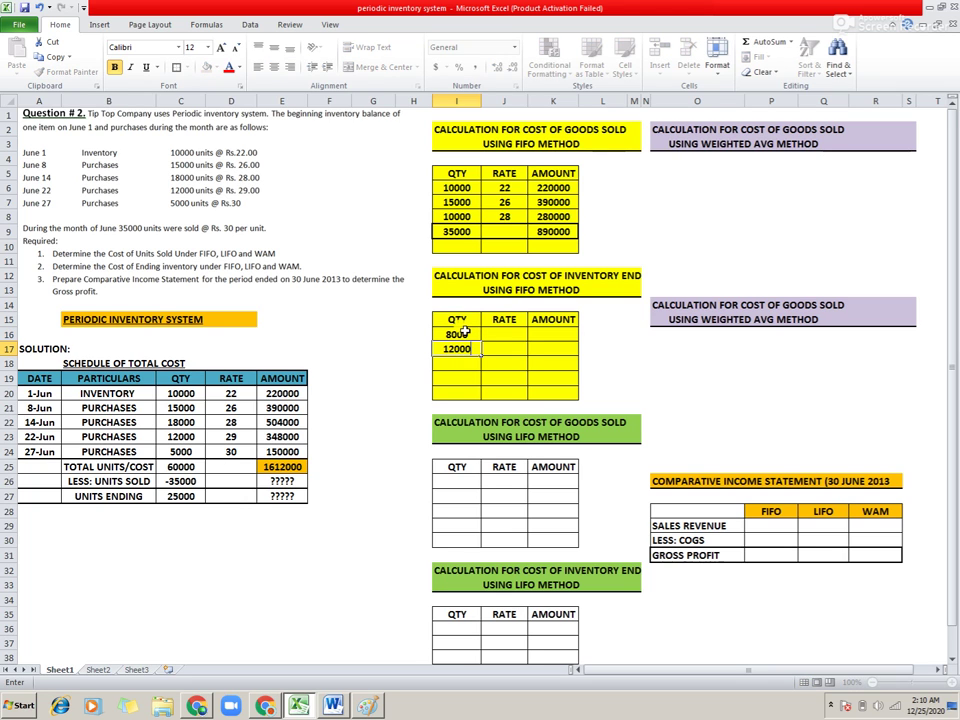
pyautogui.press('Return')
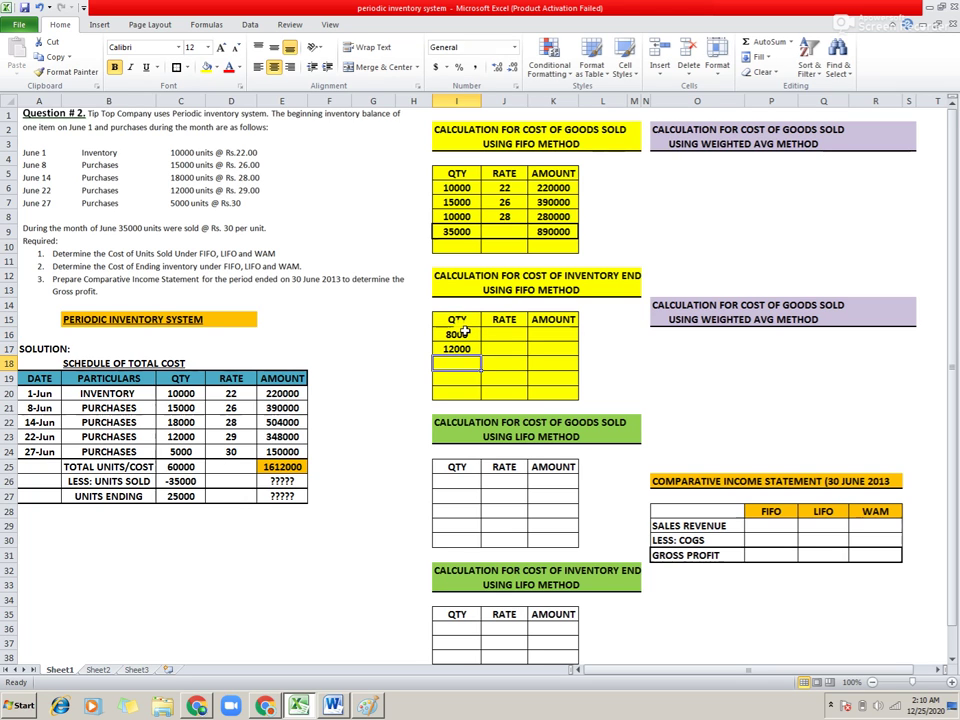
pyautogui.write('5000')
pyautogui.press('Up')
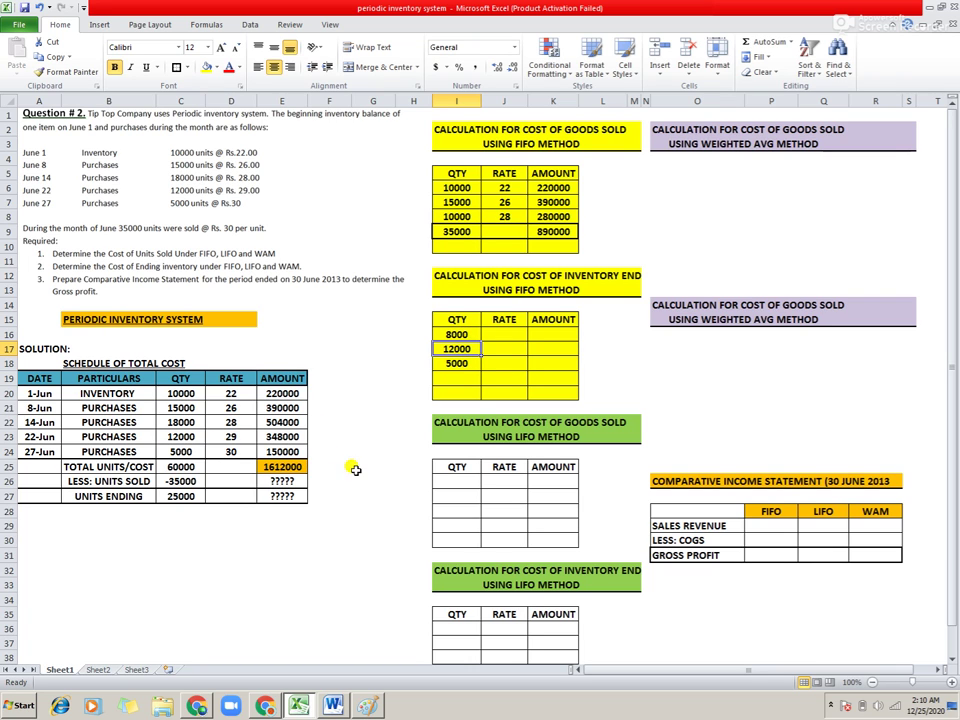
# - Check the sum of the FIFO ending inventory quantities in I16:I18
pyautogui.click(465, 333)
pyautogui.hotkey('shift', 'Down')
pyautogui.hotkey('shift', 'Down')
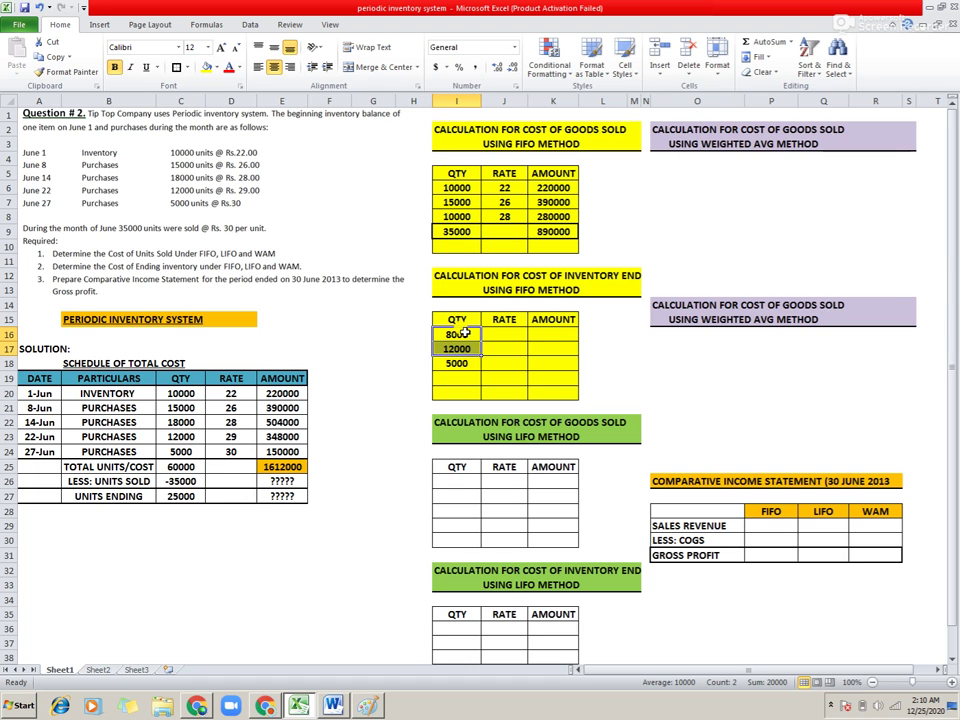
# - Apply a thick box border around the total row I19:K19 of the FIFO ending inventory table
pyautogui.press('Down')
pyautogui.press('Down')
pyautogui.press('Down')
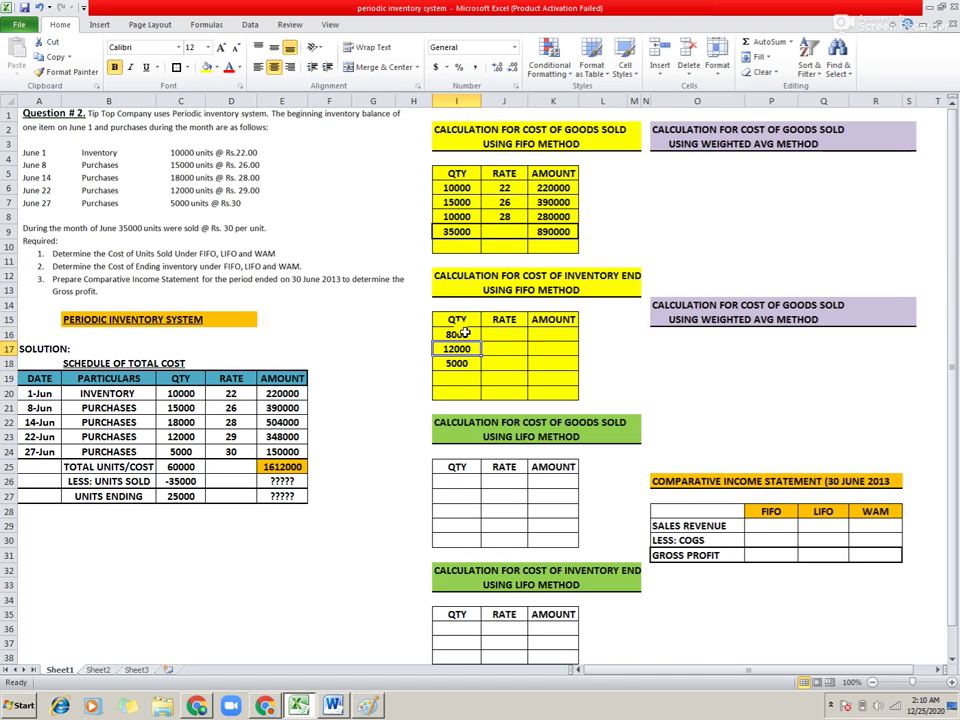
pyautogui.hotkey('shift', 'Right')
pyautogui.hotkey('shift', 'Right')
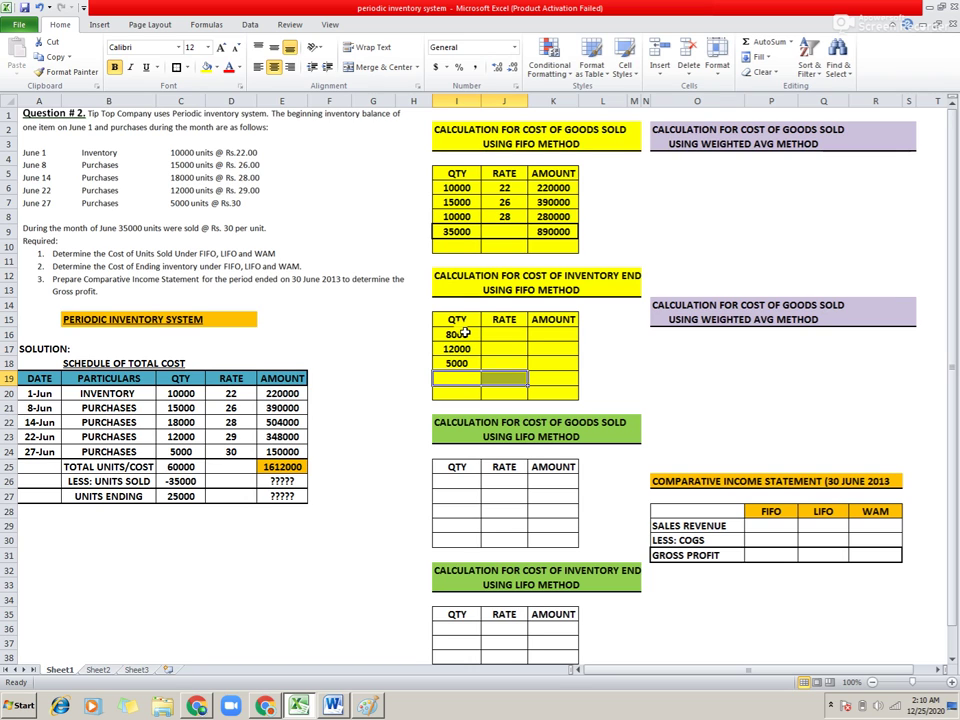
pyautogui.click(176, 67)
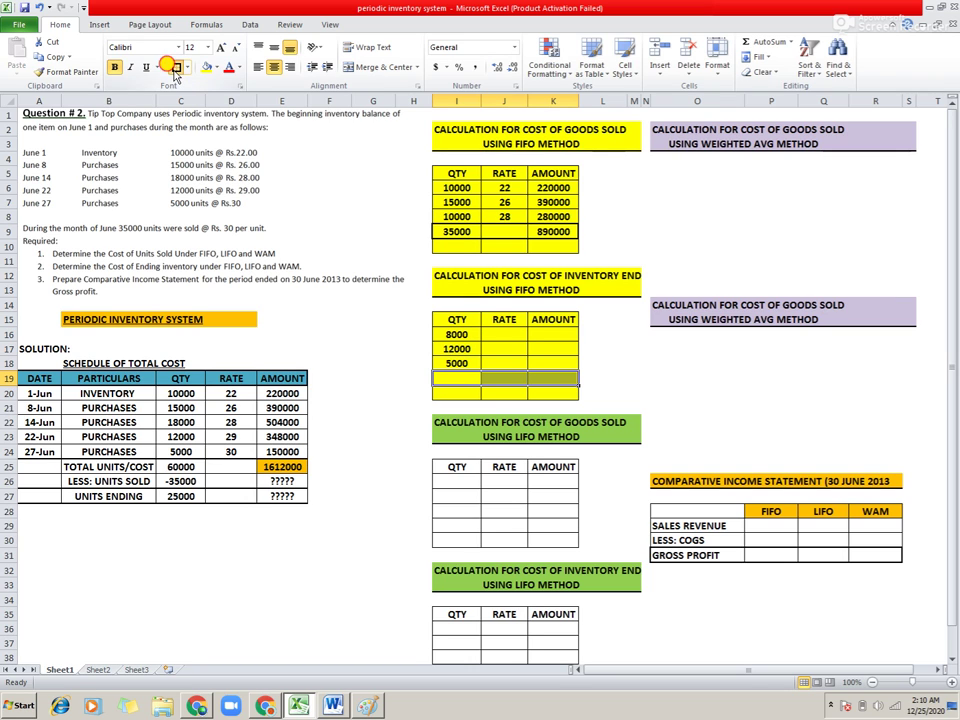
# - Enter the total quantity 25000 in I19 of the FIFO ending inventory table
pyautogui.click(473, 378)
pyautogui.write('2')
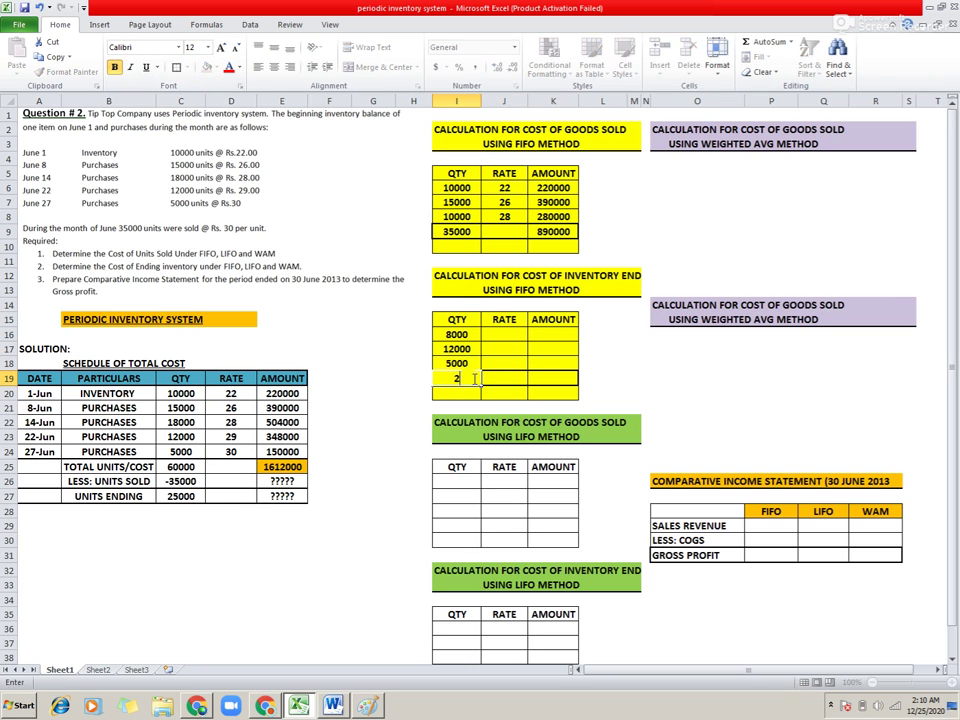
pyautogui.write('5000')
pyautogui.press('Tab')
pyautogui.press('Up')
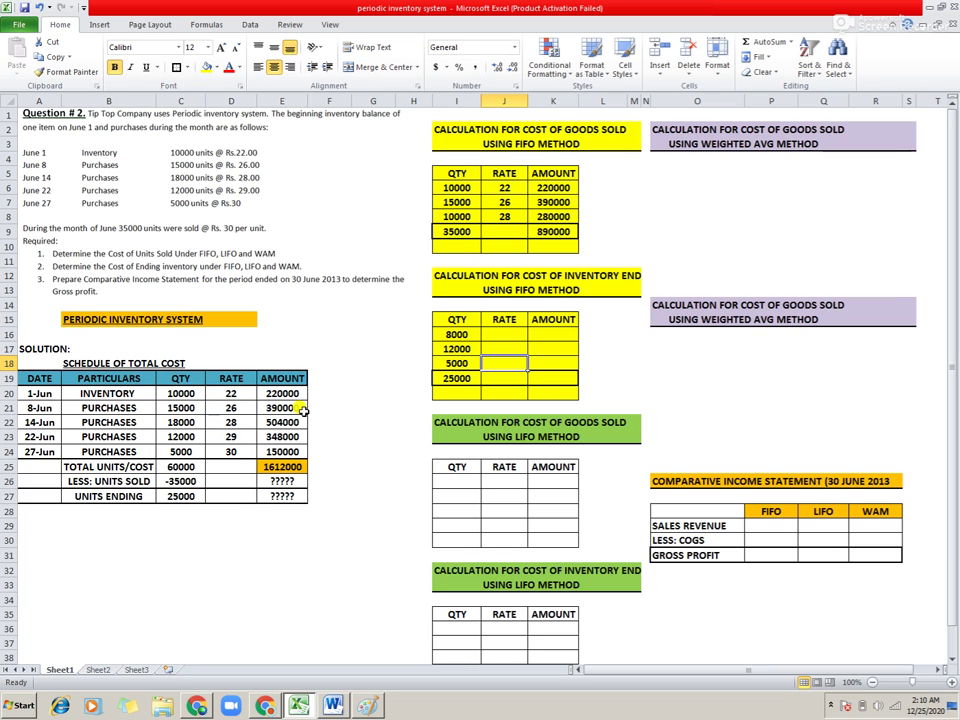
# - Enter the rates 28, 29 and 30 in J16:J18 of the FIFO ending inventory table
pyautogui.click(504, 334)
pyautogui.write('28')
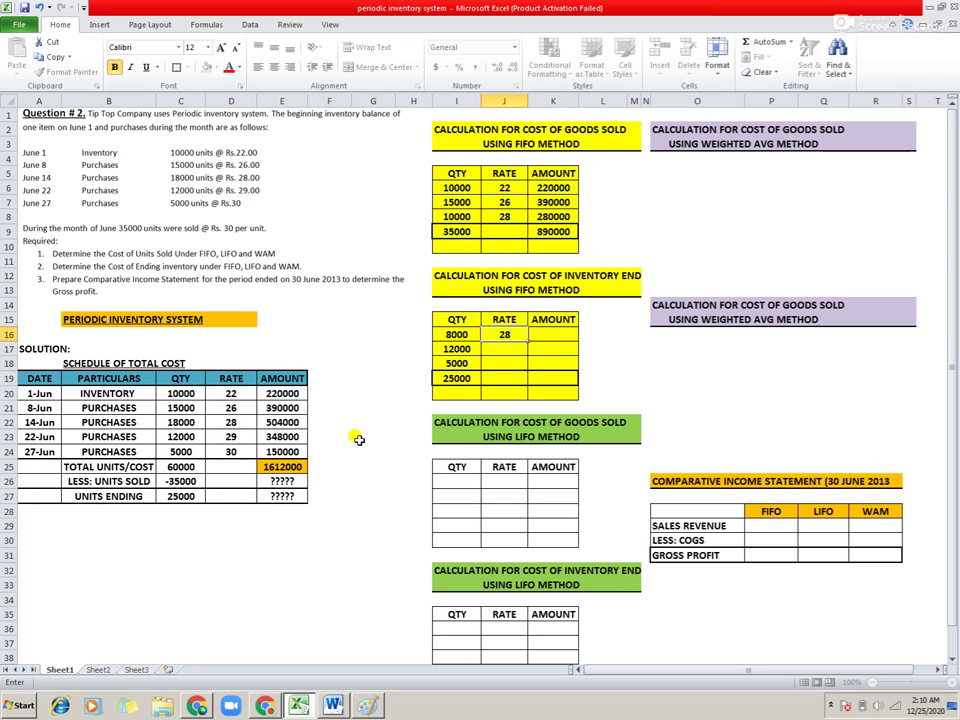
pyautogui.click(506, 349)
pyautogui.write('29')
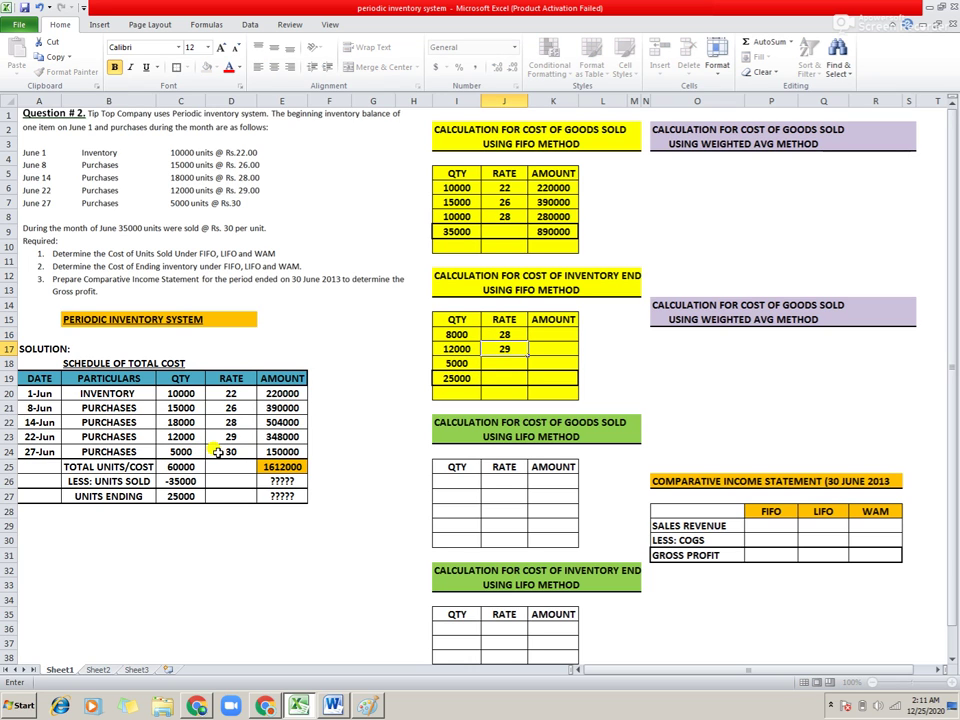
pyautogui.click(508, 366)
pyautogui.press('Return')
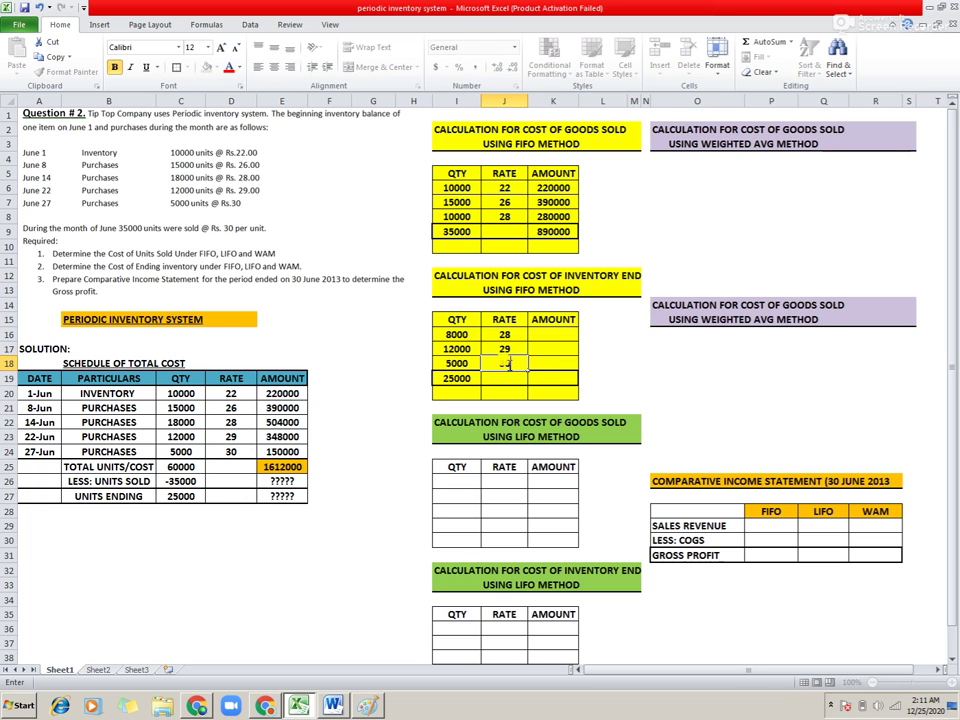
# - Calculate the first FIFO ending inventory amount in K16 with the formula =I16*J16
pyautogui.press('Up')
pyautogui.press('Up')
pyautogui.press('Up')
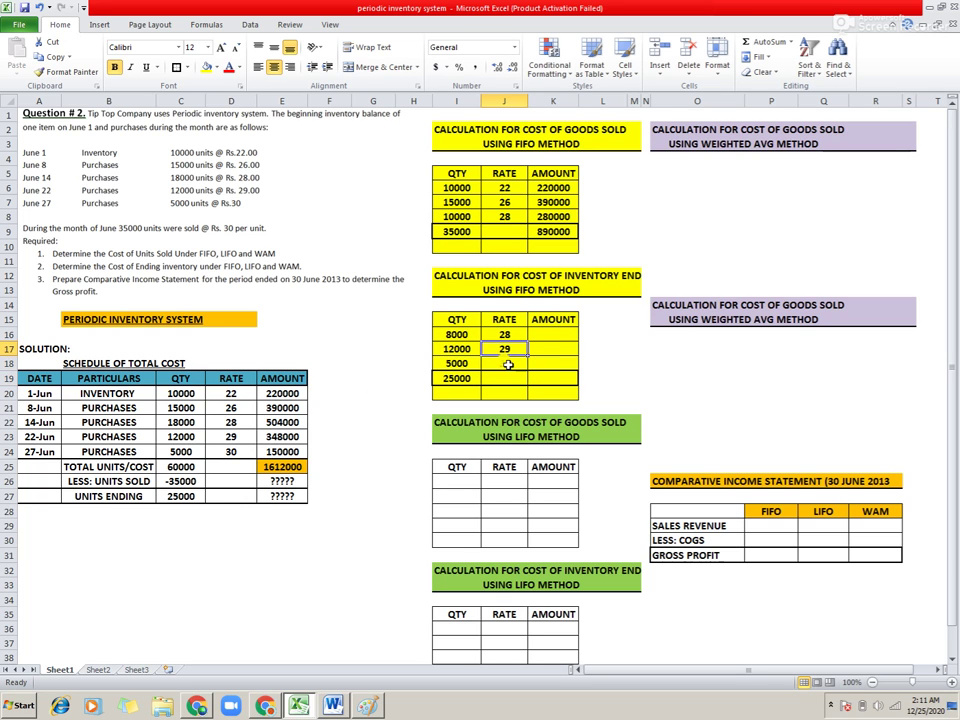
pyautogui.press('Right')
pyautogui.write('=')
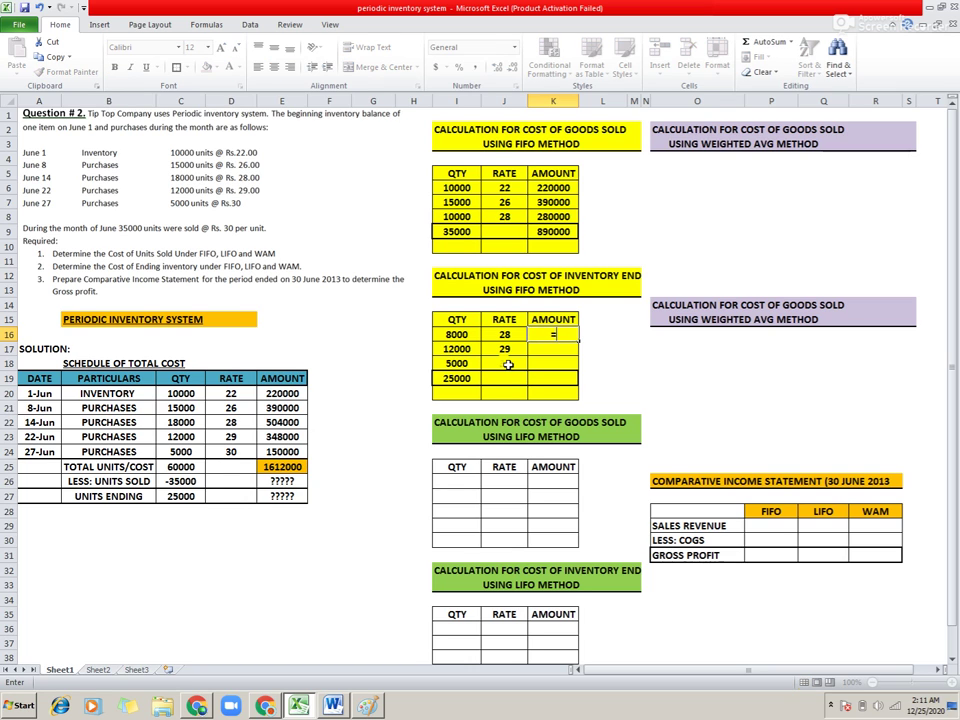
pyautogui.press('Left')
pyautogui.press('Left')
pyautogui.write('*')
pyautogui.press('Left')
pyautogui.press('Return')
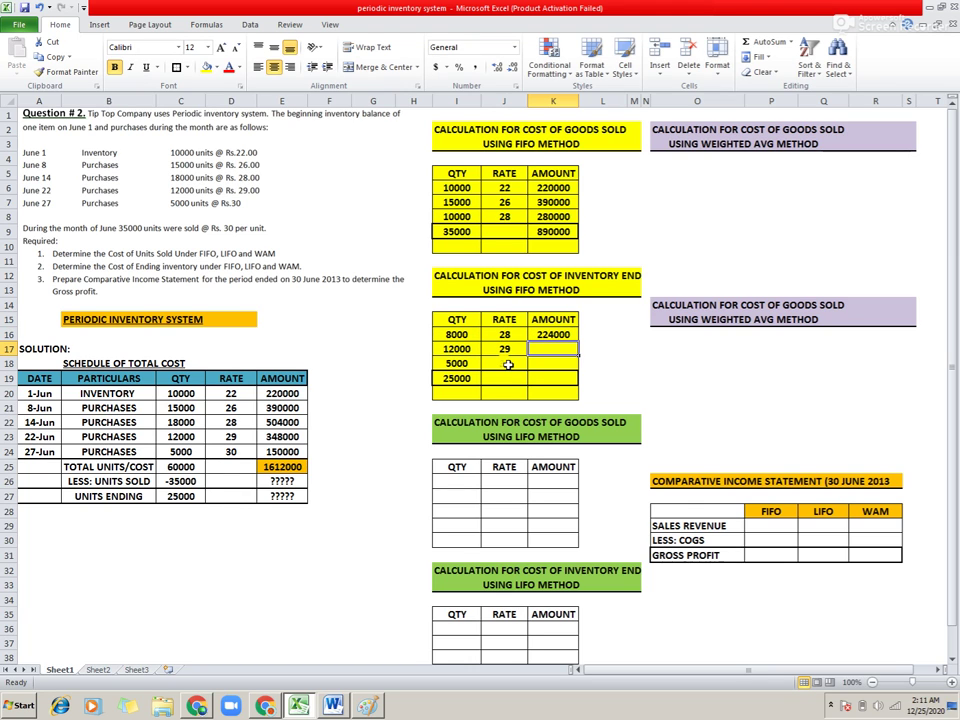
pyautogui.press('Up')
pyautogui.hotkey('ctrl', 'c')
pyautogui.press('Down')
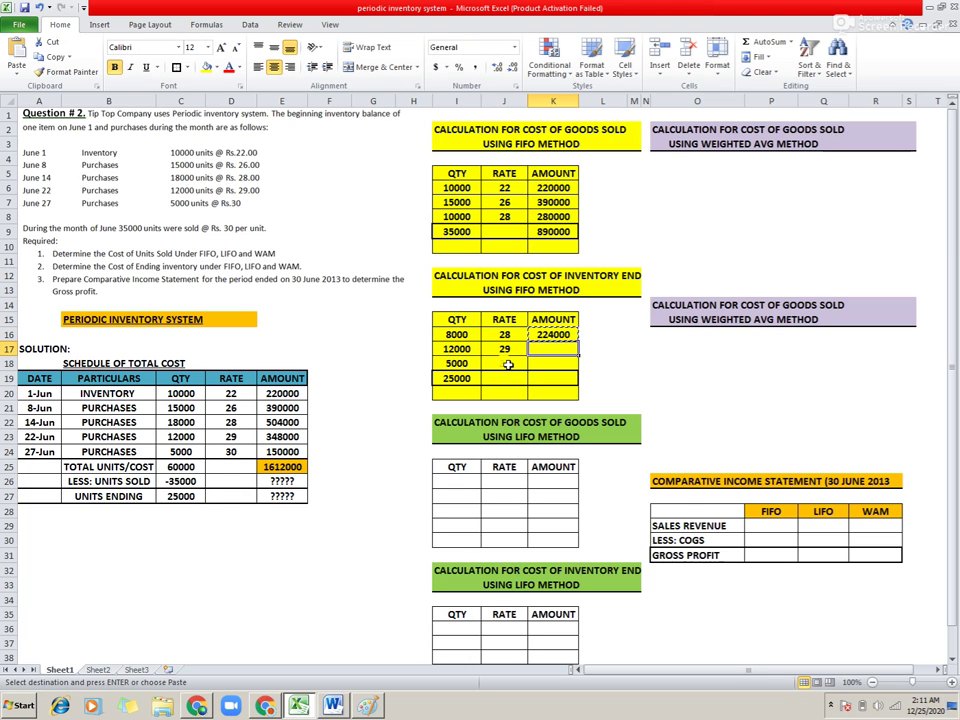
pyautogui.hotkey('shift', 'Down')
pyautogui.write('\\')
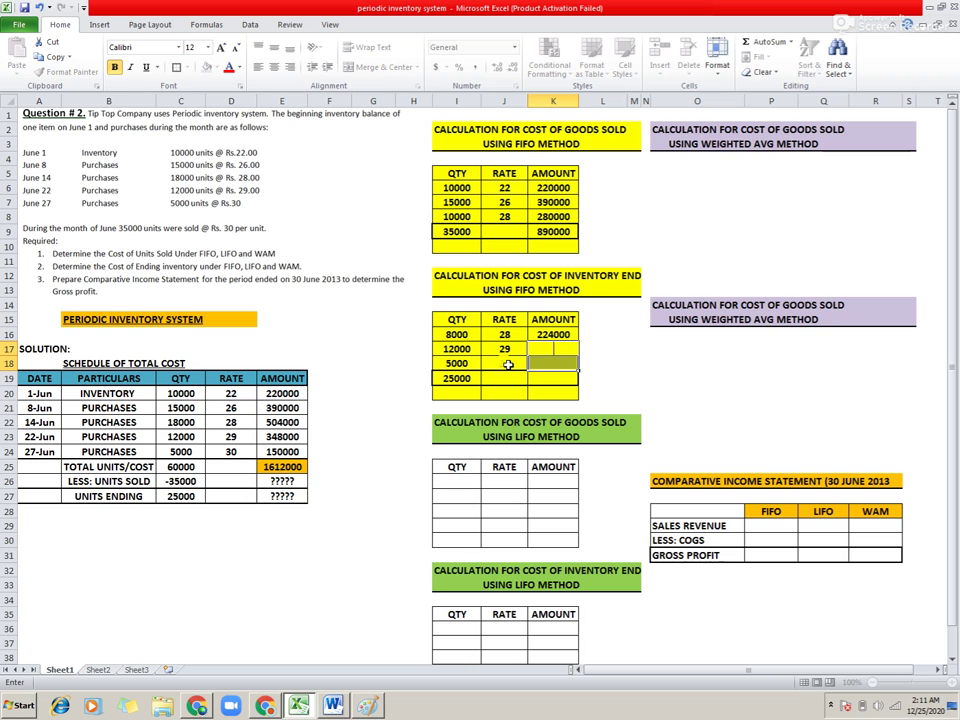
pyautogui.press('Escape')
# - Copy the amount formula from K16 into K17:K18 of the FIFO ending inventory table
pyautogui.press('Up')
pyautogui.hotkey('ctrl', 'c')
pyautogui.press('Down')
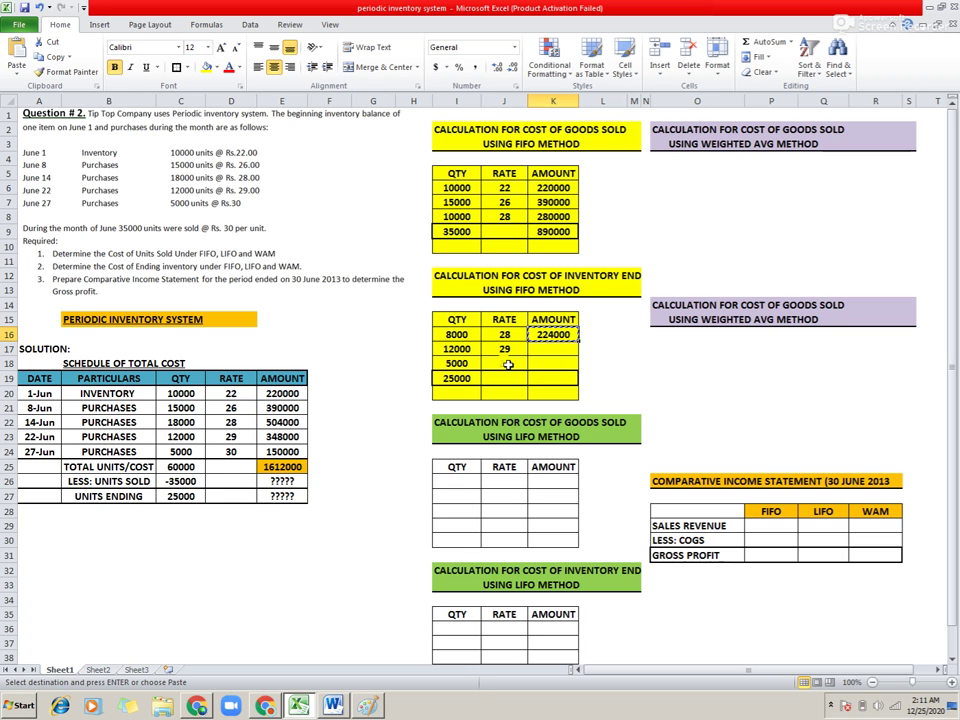
pyautogui.hotkey('shift', 'Down')
pyautogui.hotkey('ctrl', 'v')
pyautogui.press('Escape')
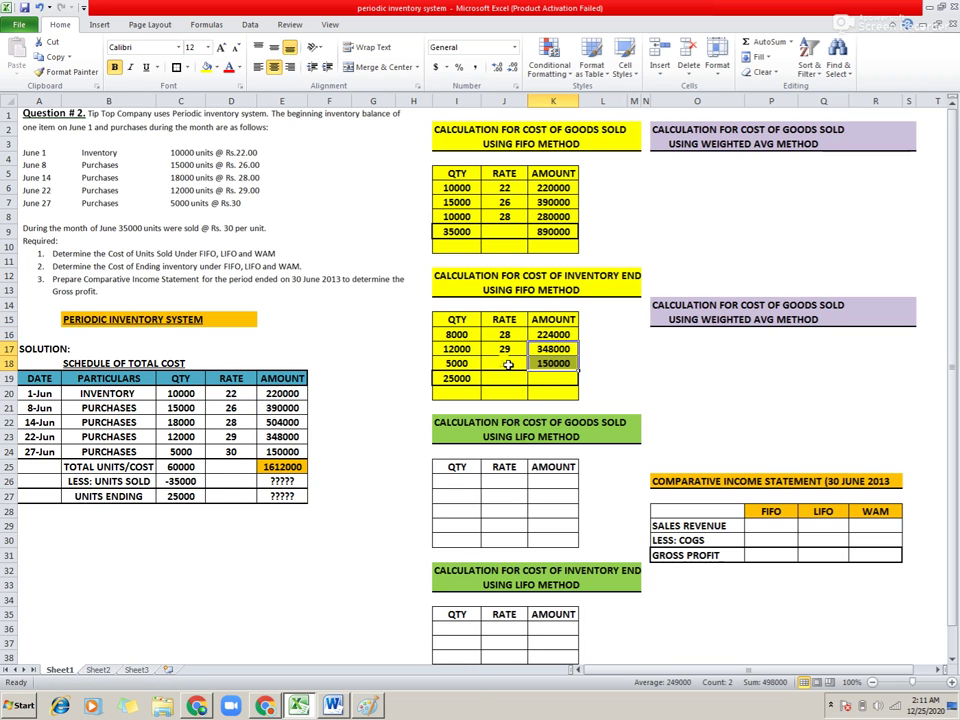
# - Check the sum of K16:K18 and enter the total amount 722000 in K19 of the FIFO ending inventory table
pyautogui.moveTo(557, 334); pyautogui.dragTo(561, 363)
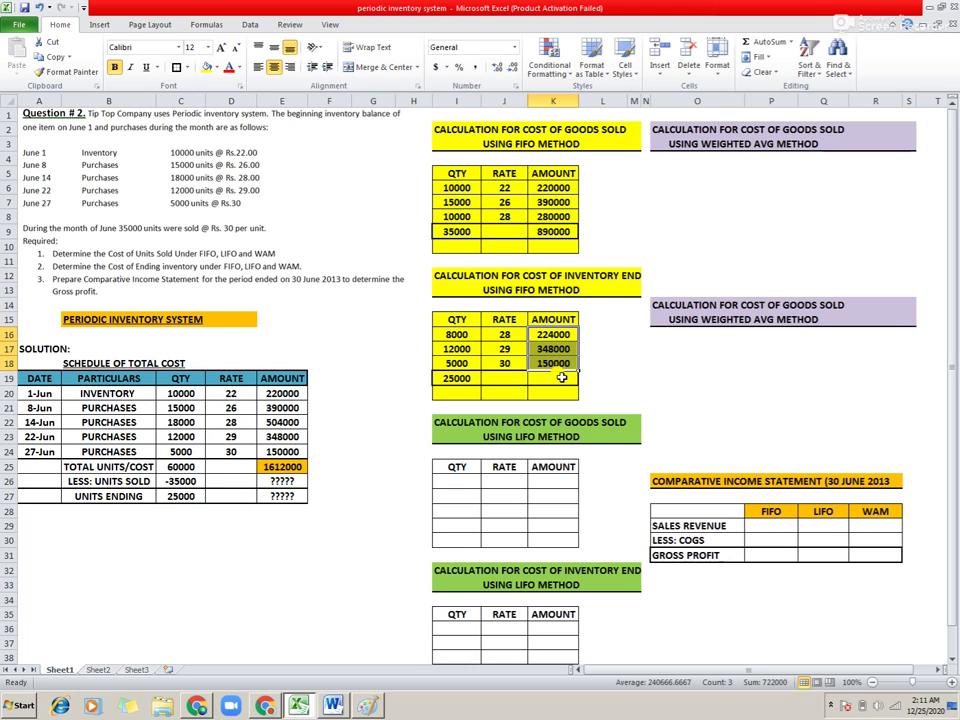
pyautogui.click(561, 379)
pyautogui.write('=')
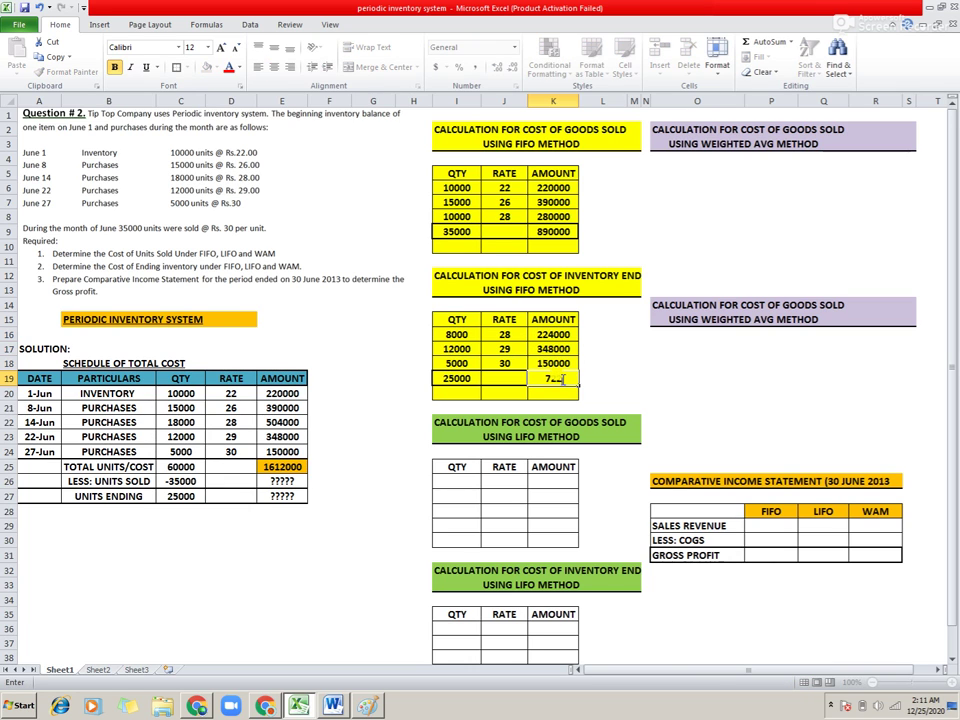
pyautogui.write('22000')
pyautogui.press('Return')
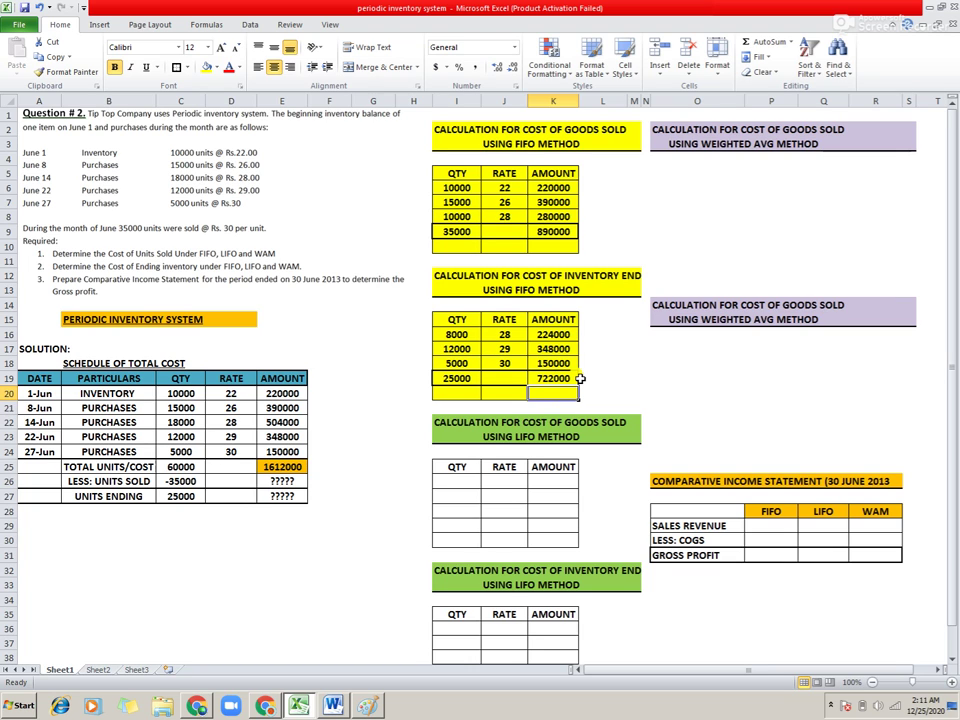
# - Fill the two FIFO total amount cells, K9 and K19, with the standard light blue colour
pyautogui.click(562, 233)
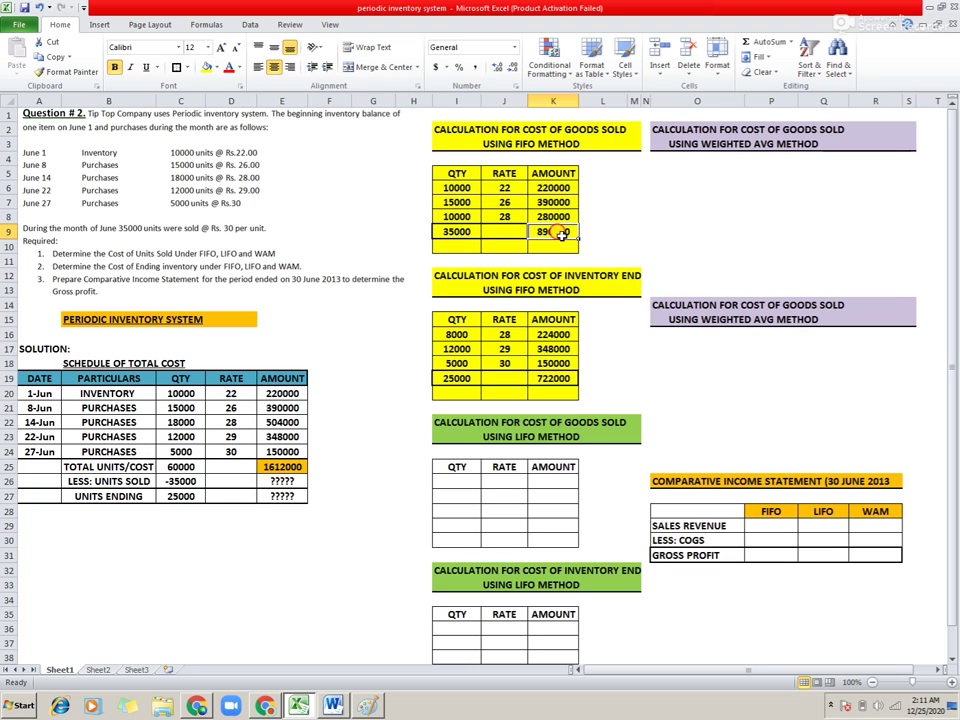
pyautogui.keyDown('ctrl'); pyautogui.click(553, 378); pyautogui.keyUp('ctrl')
pyautogui.click(215, 67)
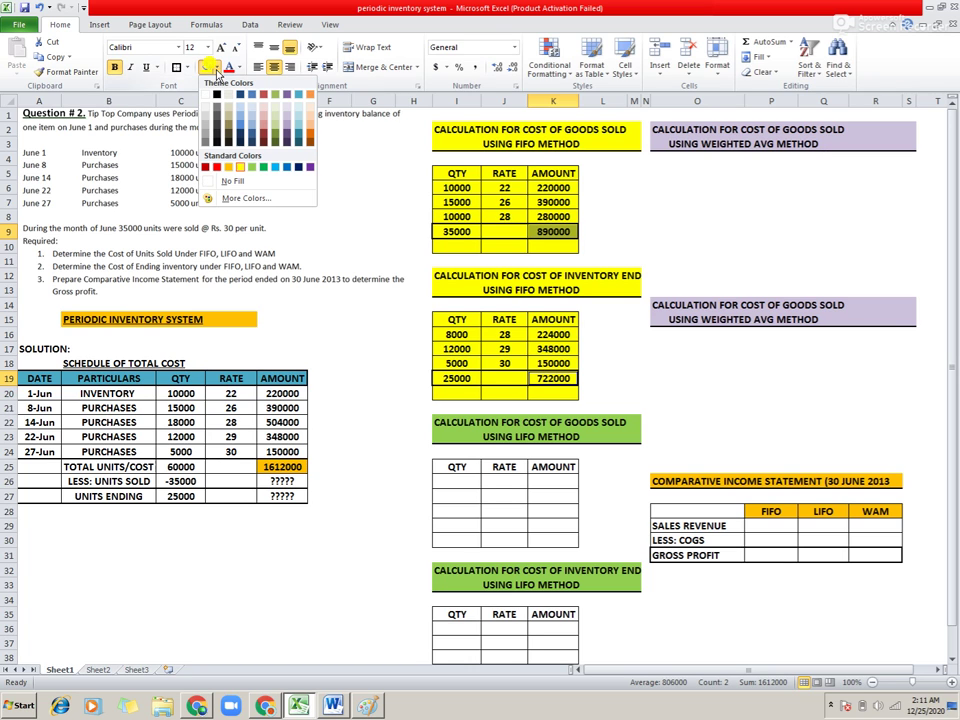
pyautogui.click(276, 168)
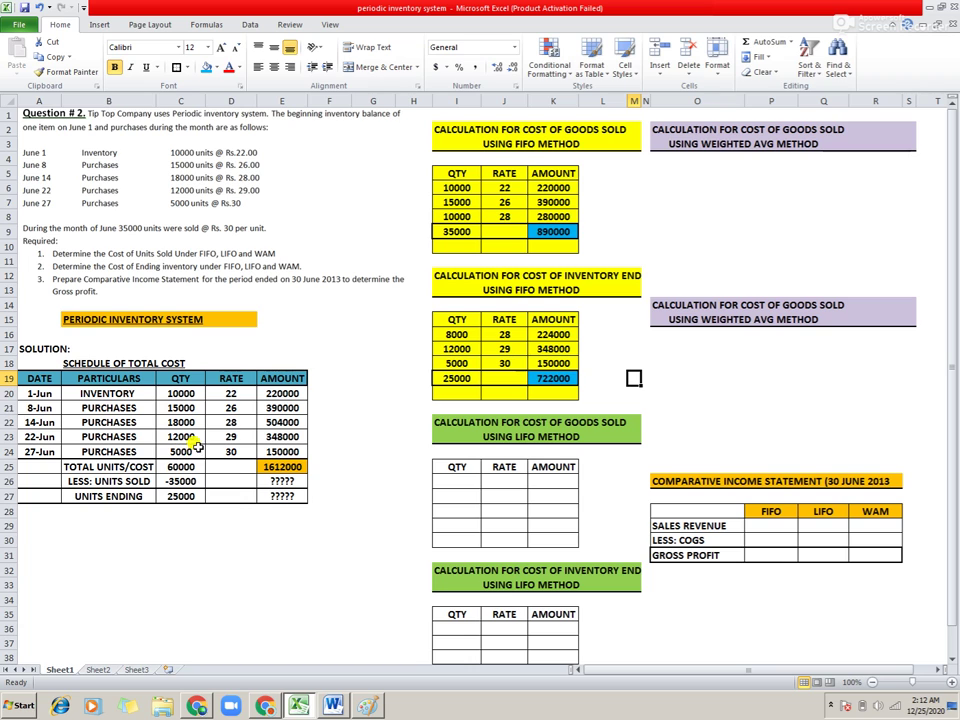
# - Enter the quantities 5000, 12000 and 18000 in I26:I28 of the LIFO cost of goods sold table
pyautogui.click(450, 480)
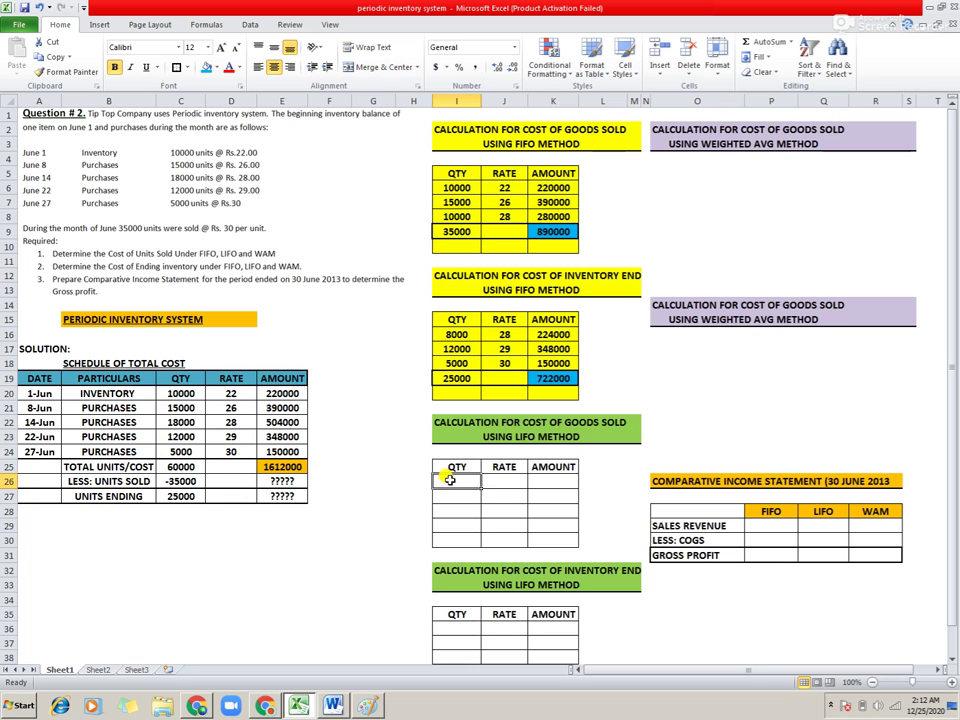
pyautogui.write('500')
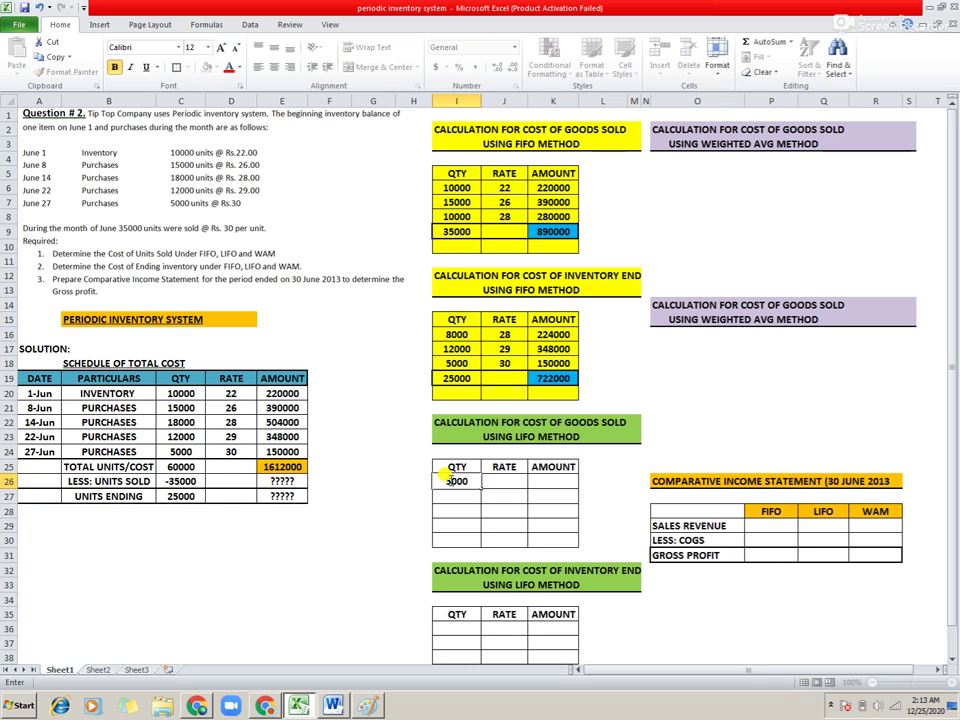
pyautogui.write('0')
pyautogui.click(455, 497)
pyautogui.write('120')
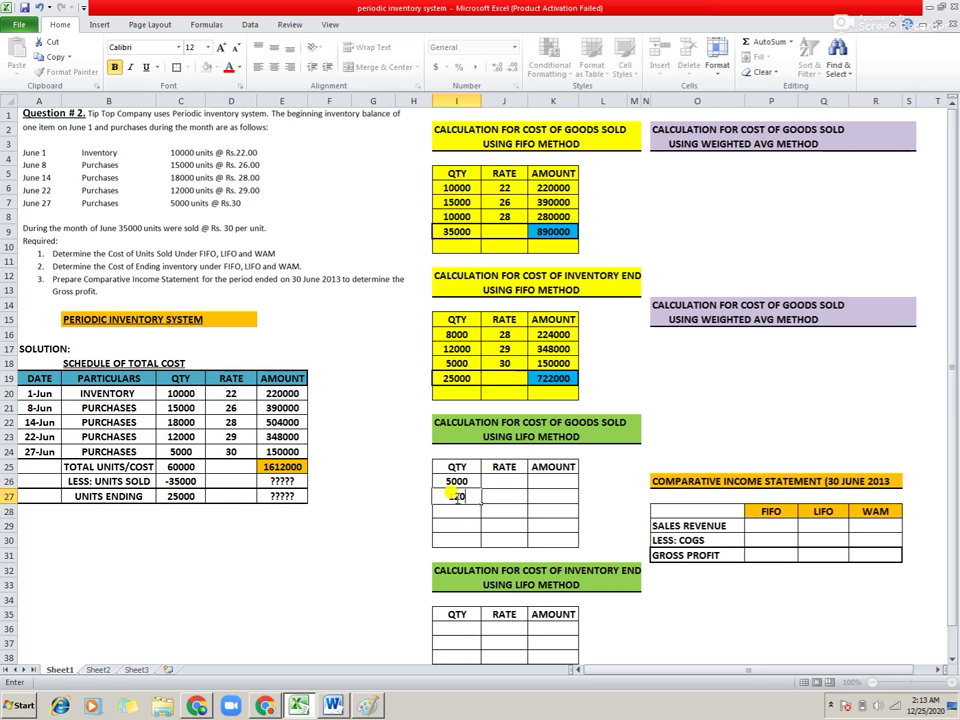
pyautogui.press('Return')
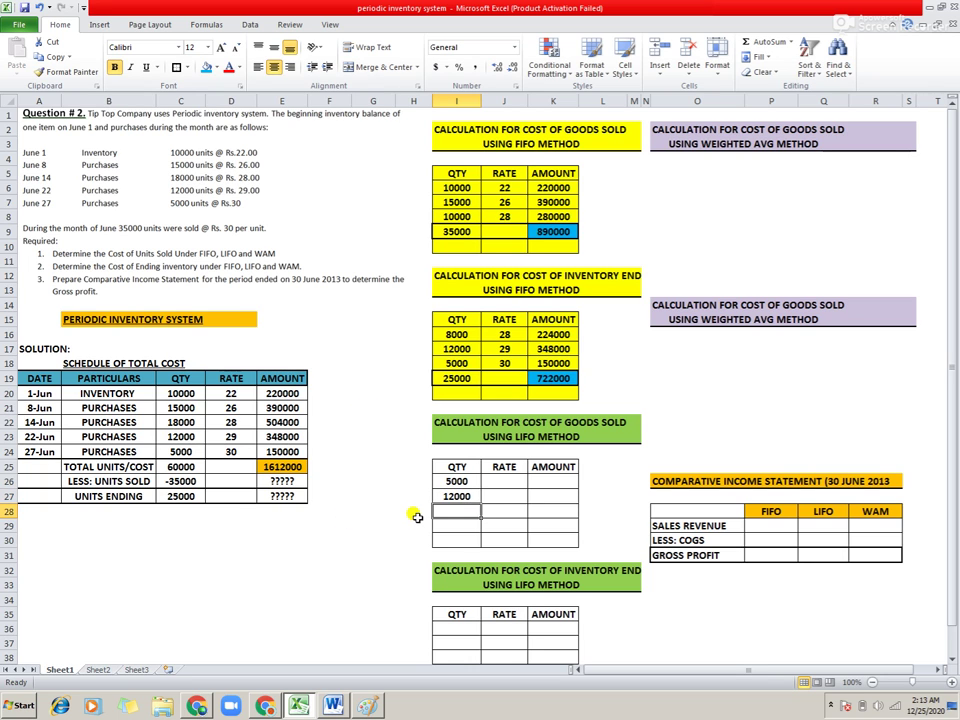
pyautogui.write('1')
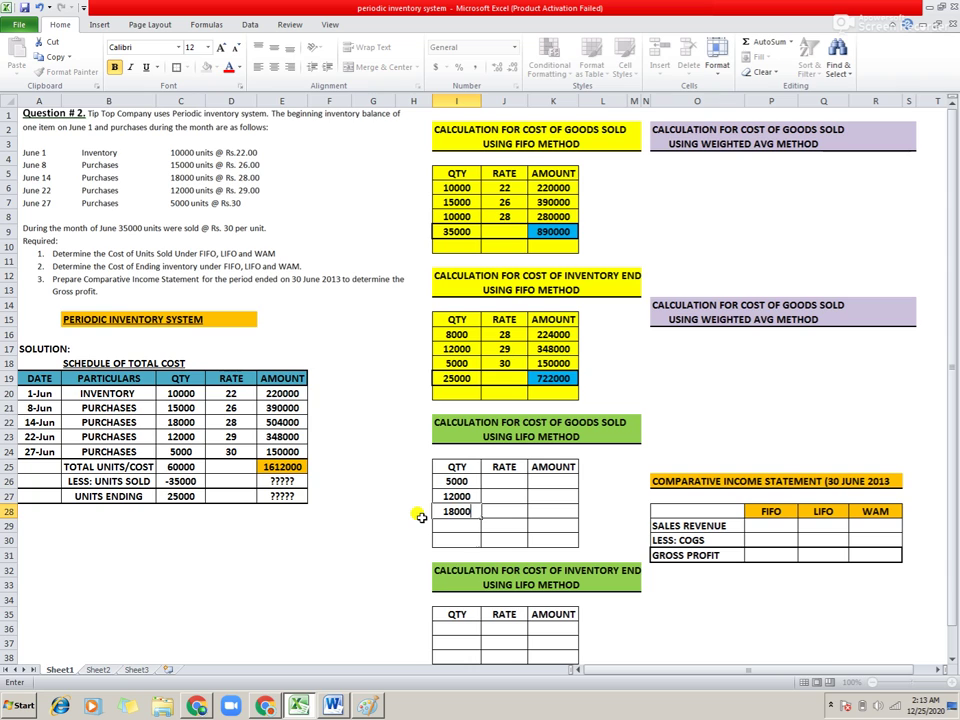
pyautogui.write('8000')
pyautogui.press('Return')
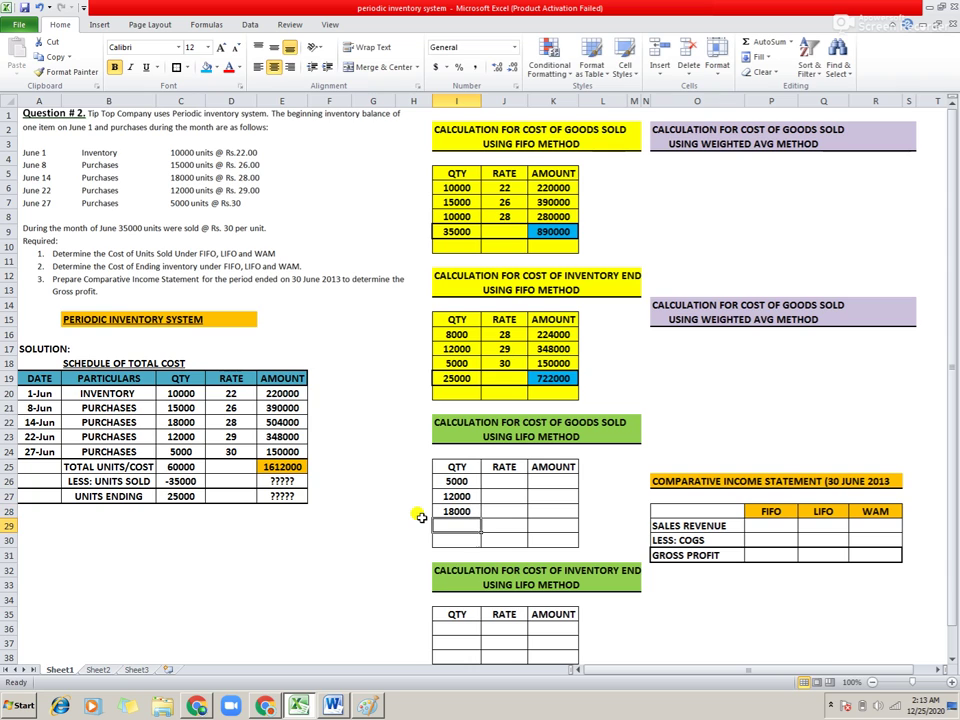
# - Check the sum of I26:I28 and enter the total quantity 35000 in I29 of the LIFO cost of goods sold table
pyautogui.click(457, 481)
pyautogui.hotkey('shift', 'Down')
pyautogui.hotkey('shift', 'Down')
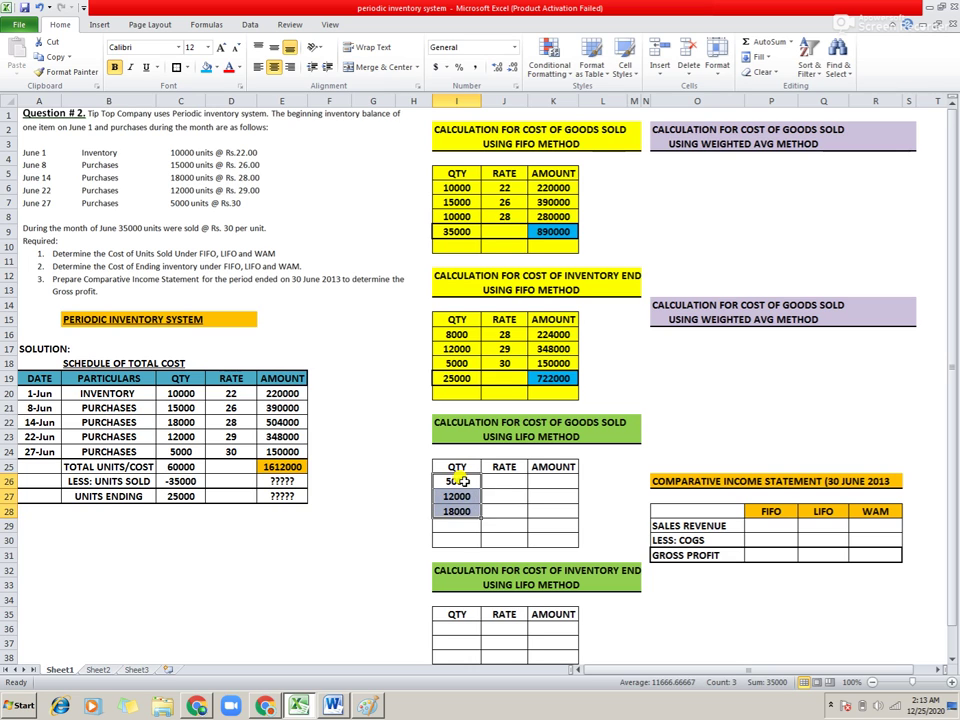
pyautogui.press('Down')
pyautogui.press('Down')
pyautogui.press('Down')
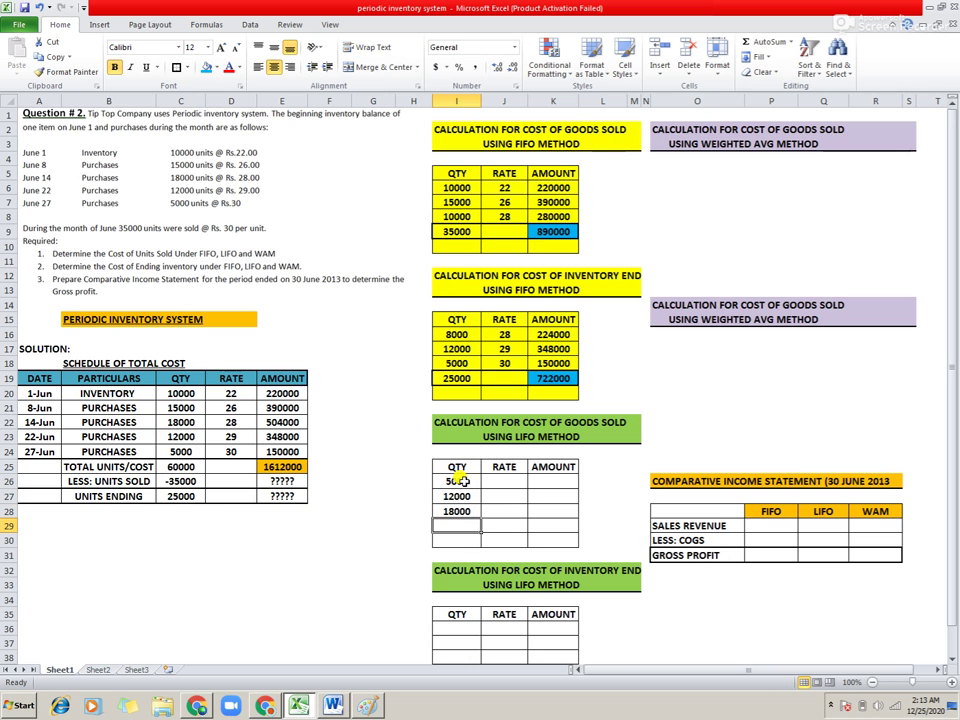
pyautogui.write('35000')
pyautogui.press('Return')
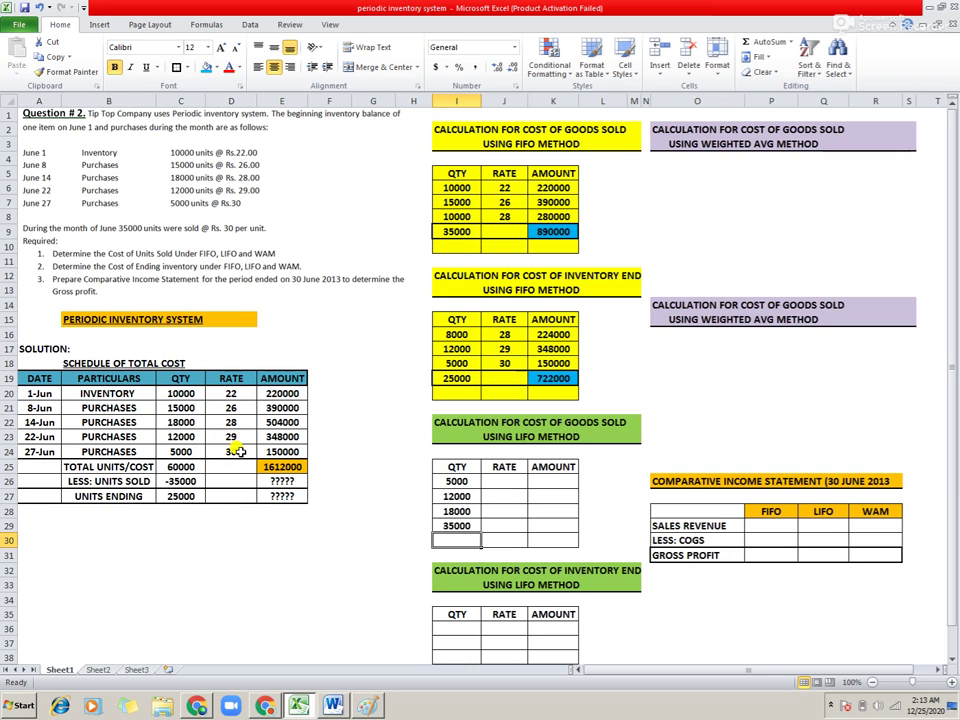
# - Enter the rates 30, 29 and 28 in J26:J28 of the LIFO cost of goods sold table
pyautogui.click(516, 484)
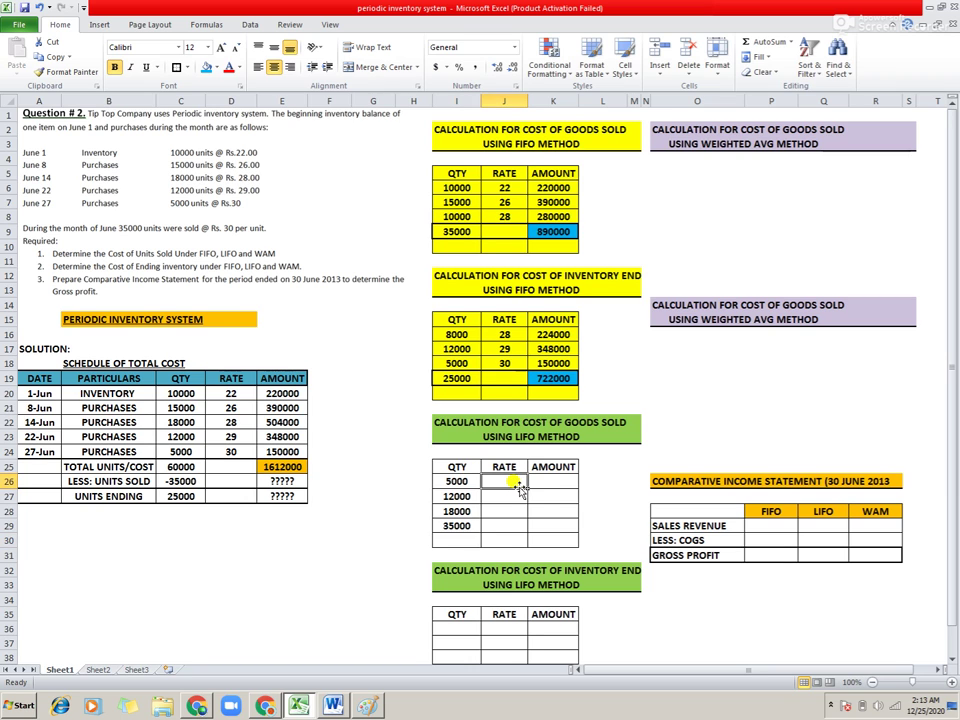
pyautogui.write('30')
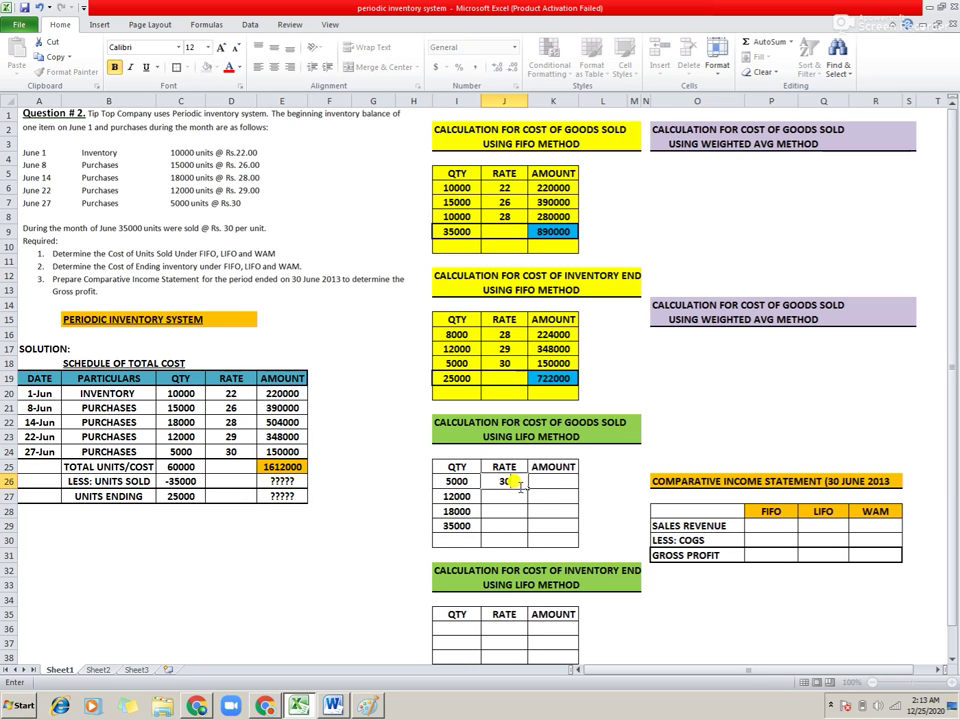
pyautogui.press('Return')
pyautogui.write('29')
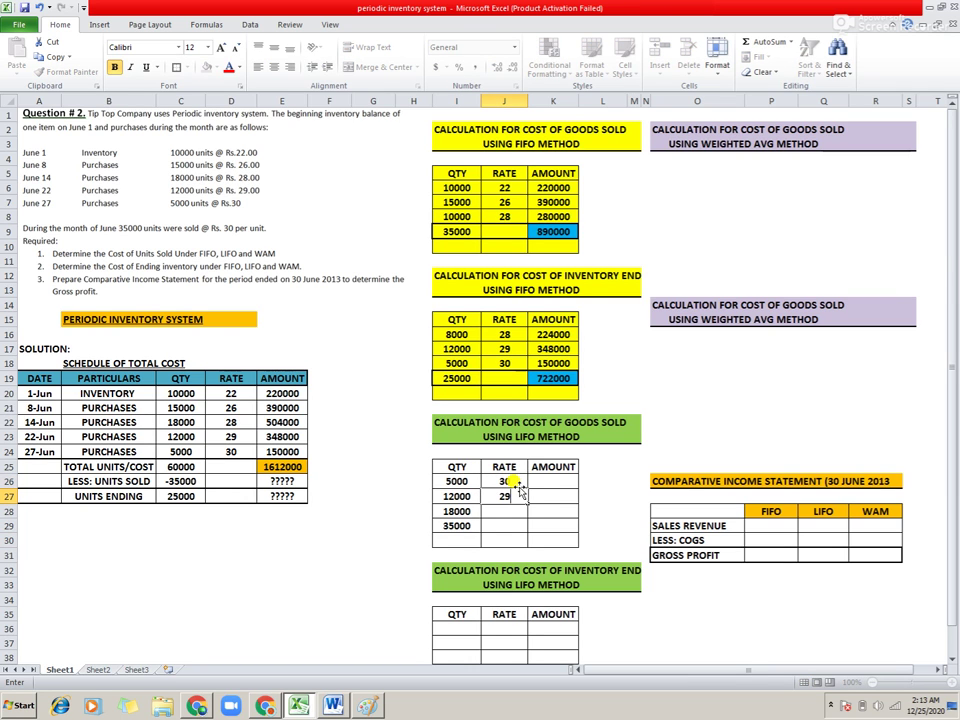
pyautogui.press('Return')
pyautogui.write('2')
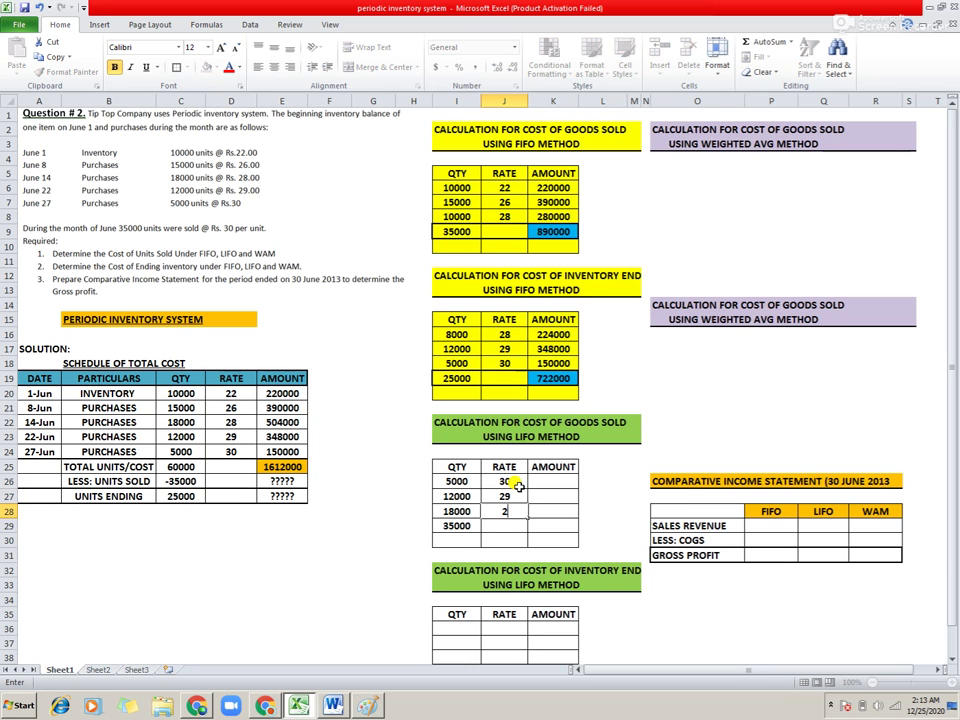
pyautogui.write('8')
pyautogui.press('Tab')
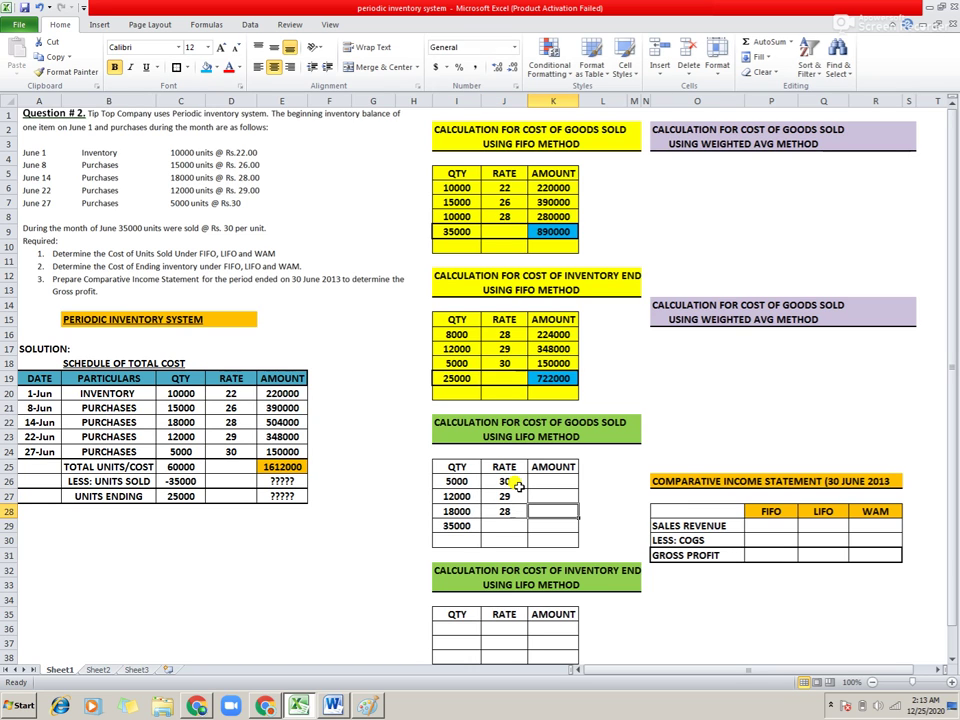
# - Calculate the first LIFO cost of goods sold amount in K26 with the formula =I26*J26
pyautogui.press('Up')
pyautogui.press('Up')
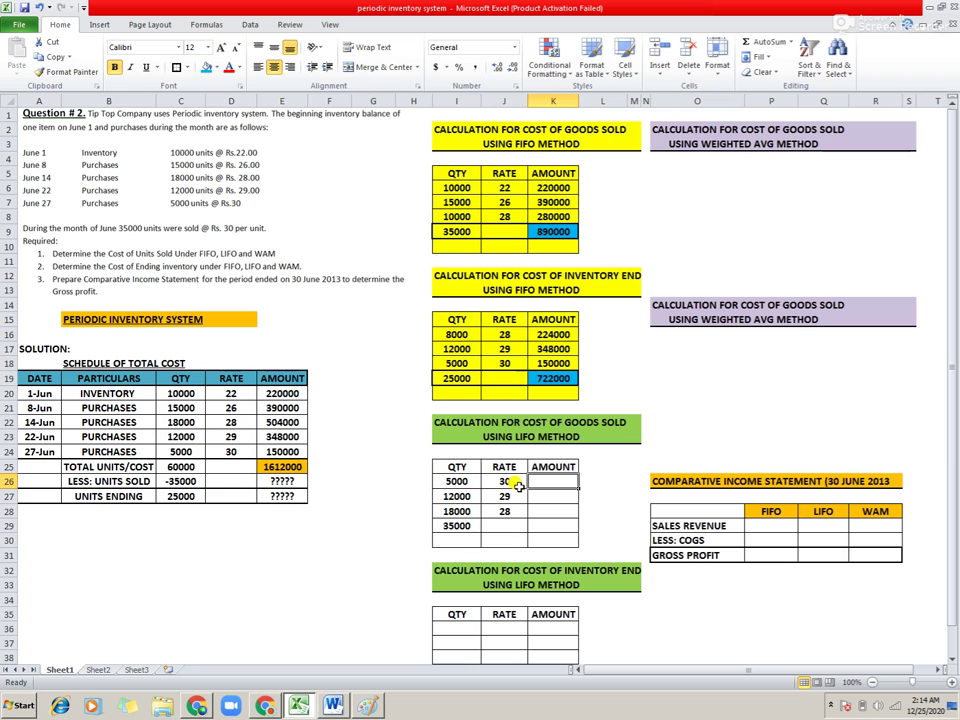
pyautogui.write('=')
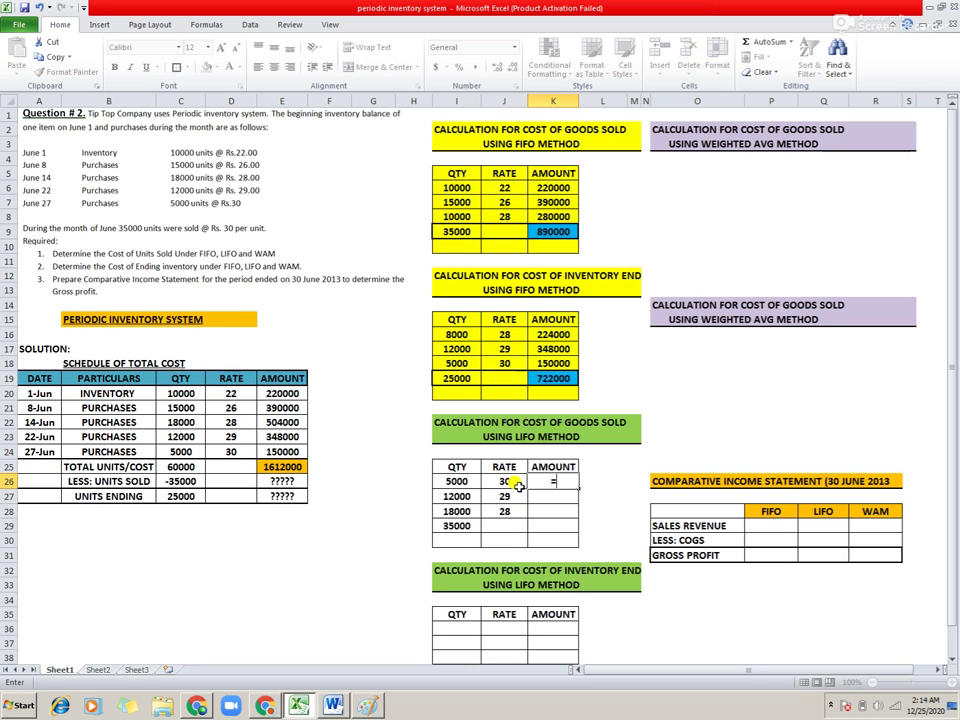
pyautogui.press('Left')
pyautogui.press('Left')
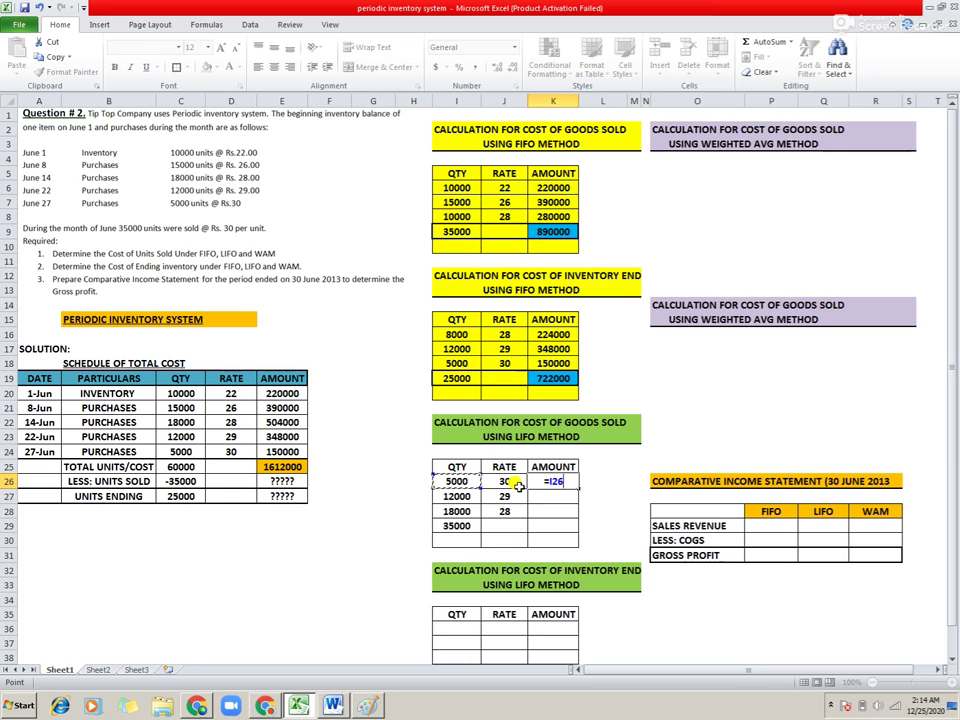
pyautogui.write('*')
pyautogui.press('Left')
pyautogui.press('Return')
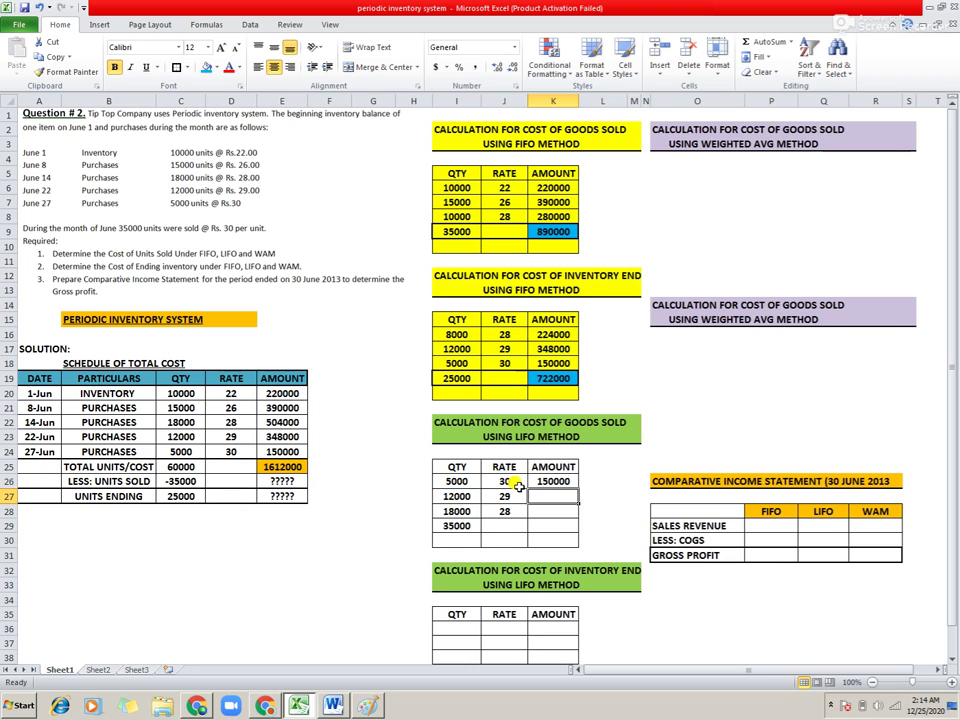
# - Copy the amount formula from K26 into K27:K28 of the LIFO cost of goods sold table
pyautogui.press('Up')
pyautogui.hotkey('ctrl', 'c')
pyautogui.hotkey('shift', 'Down')
pyautogui.hotkey('shift', 'Down')
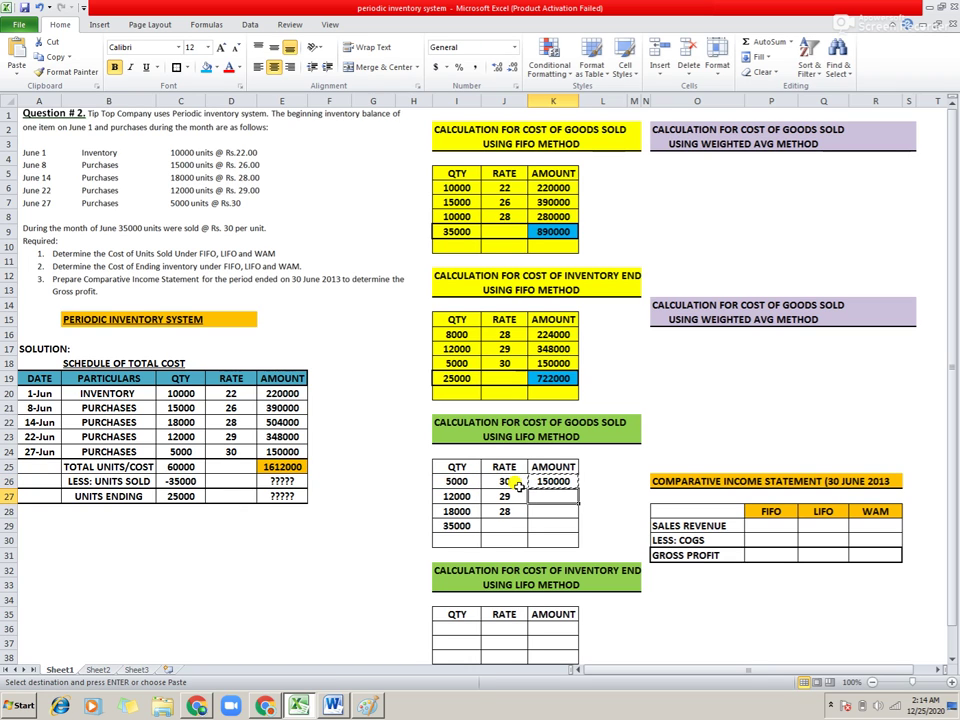
pyautogui.press('Return')
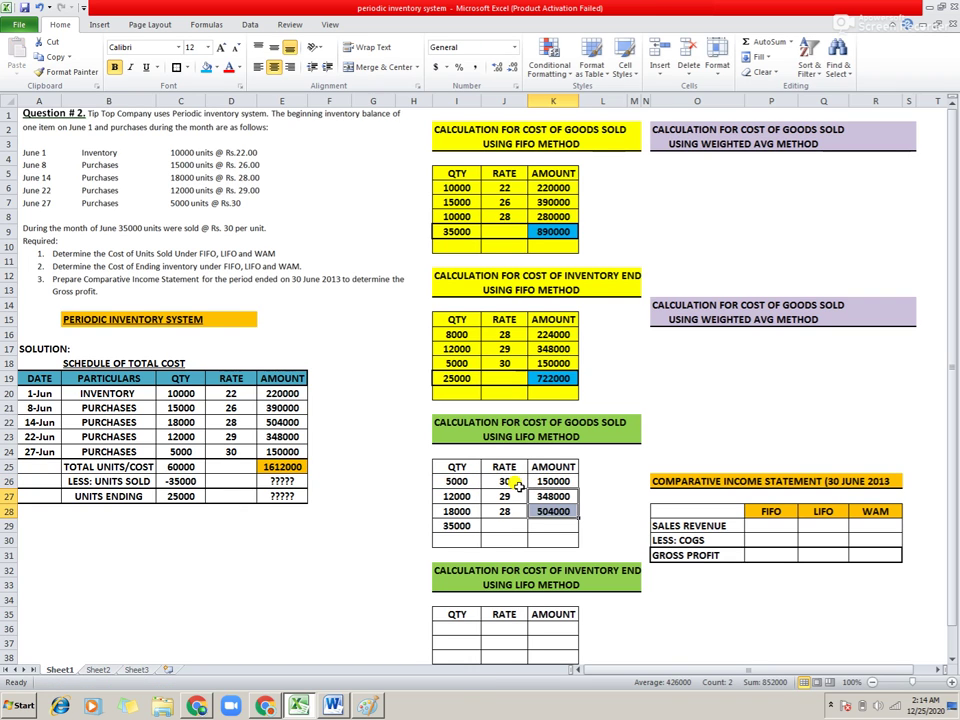
# - Check the sum of K26:K28 and enter the total amount 1002000 in K29 of the LIFO cost of goods sold table
pyautogui.moveTo(557, 480); pyautogui.dragTo(561, 507)
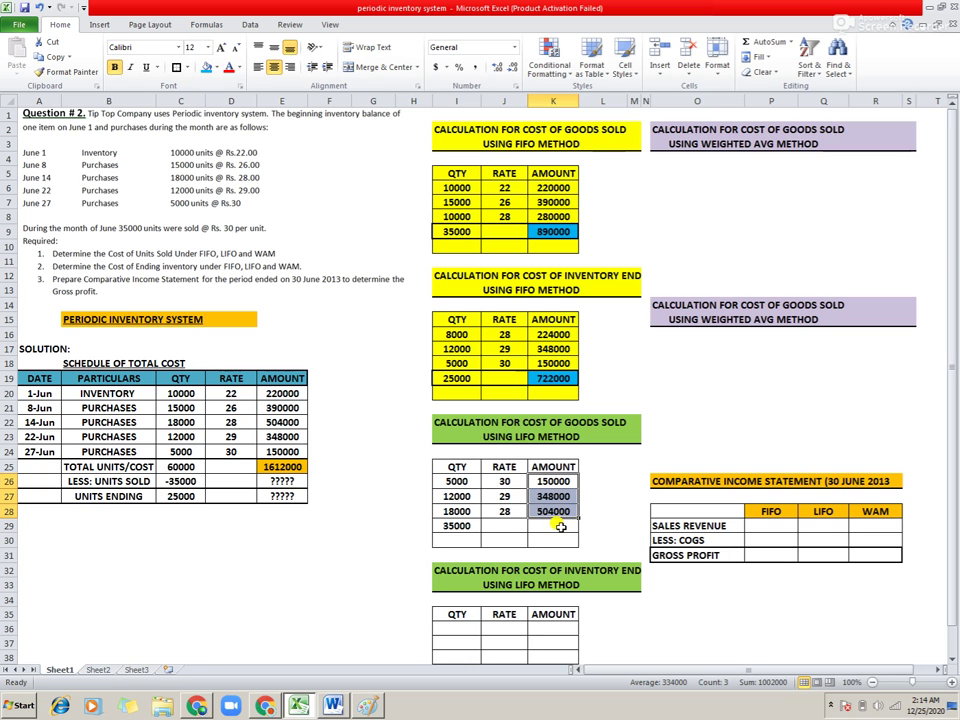
pyautogui.write('100200')
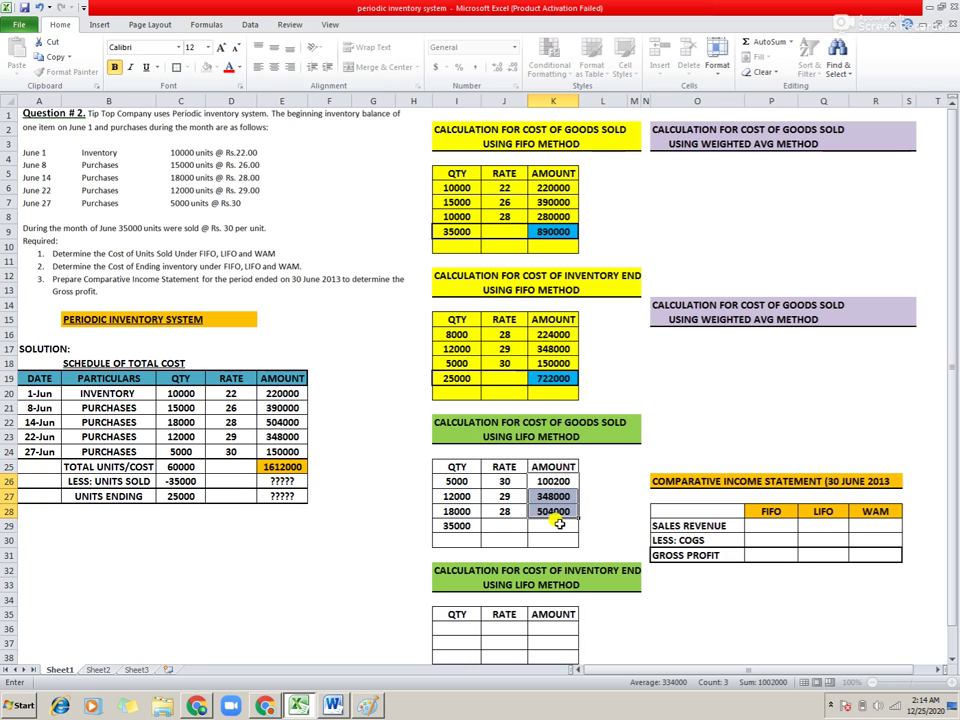
pyautogui.press('Escape')
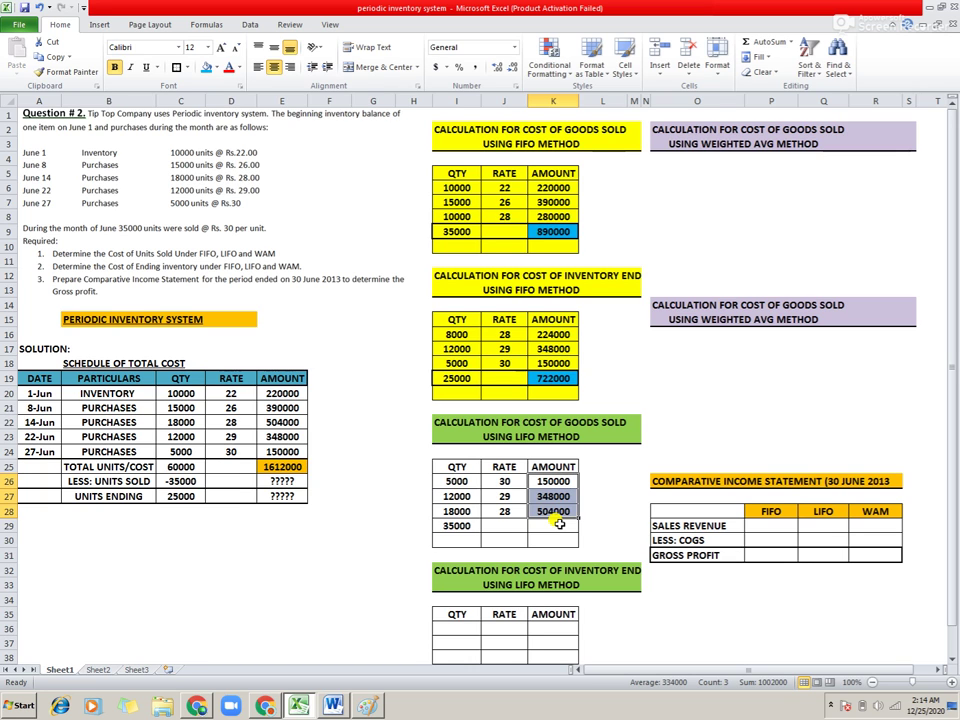
pyautogui.click(559, 523)
pyautogui.write('=')
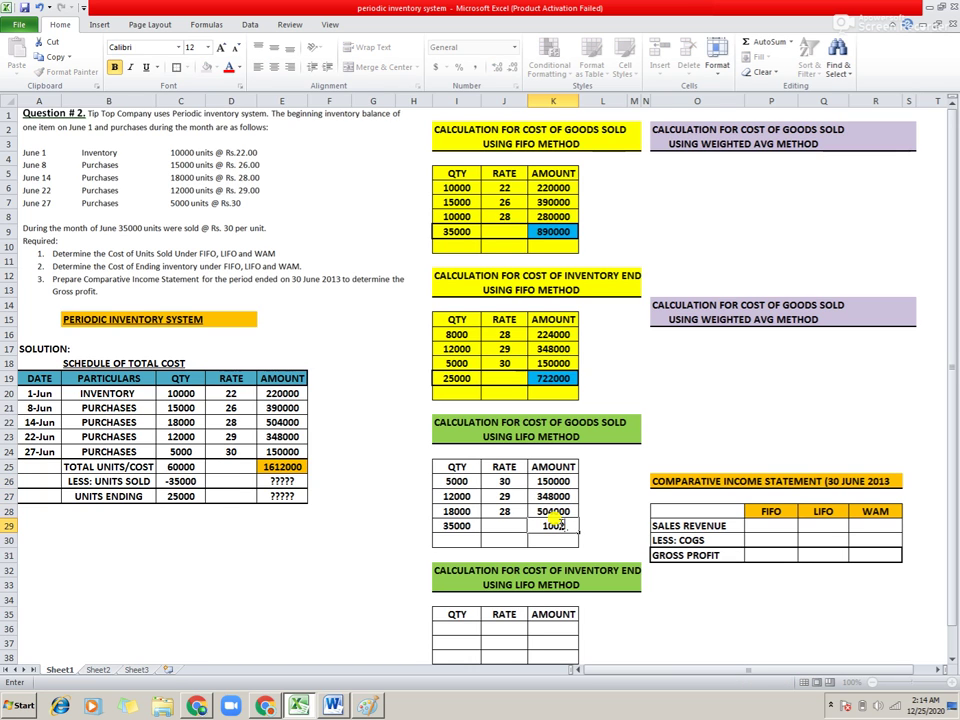
pyautogui.press('Return')
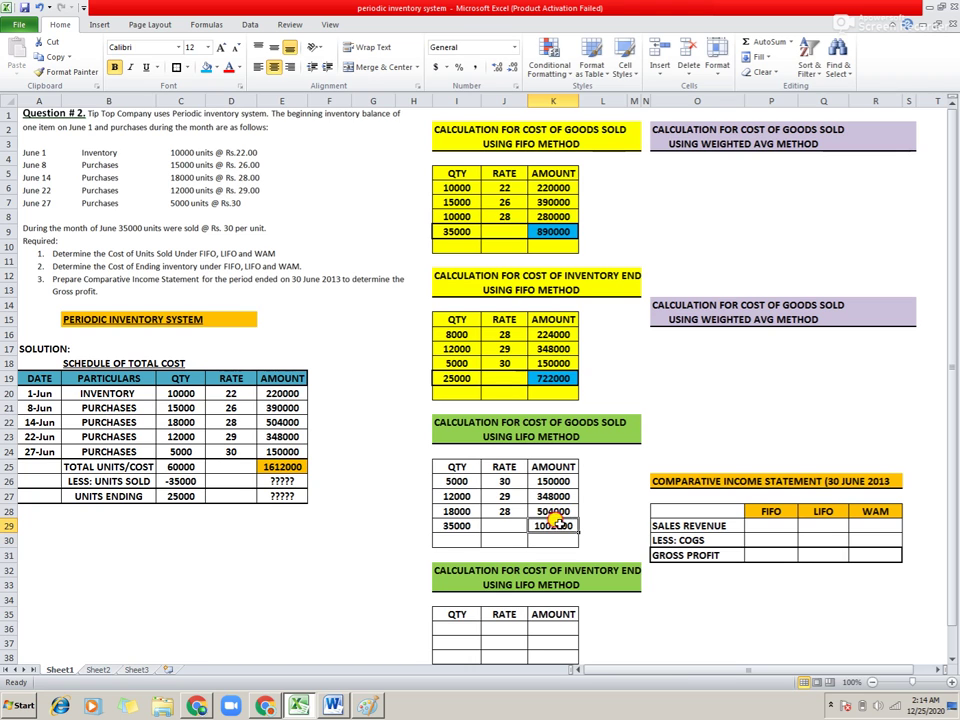
# - Fill the LIFO cost of goods sold table, I25:K30, with the standard light green colour
pyautogui.moveTo(557, 522); pyautogui.dragTo(457, 525)
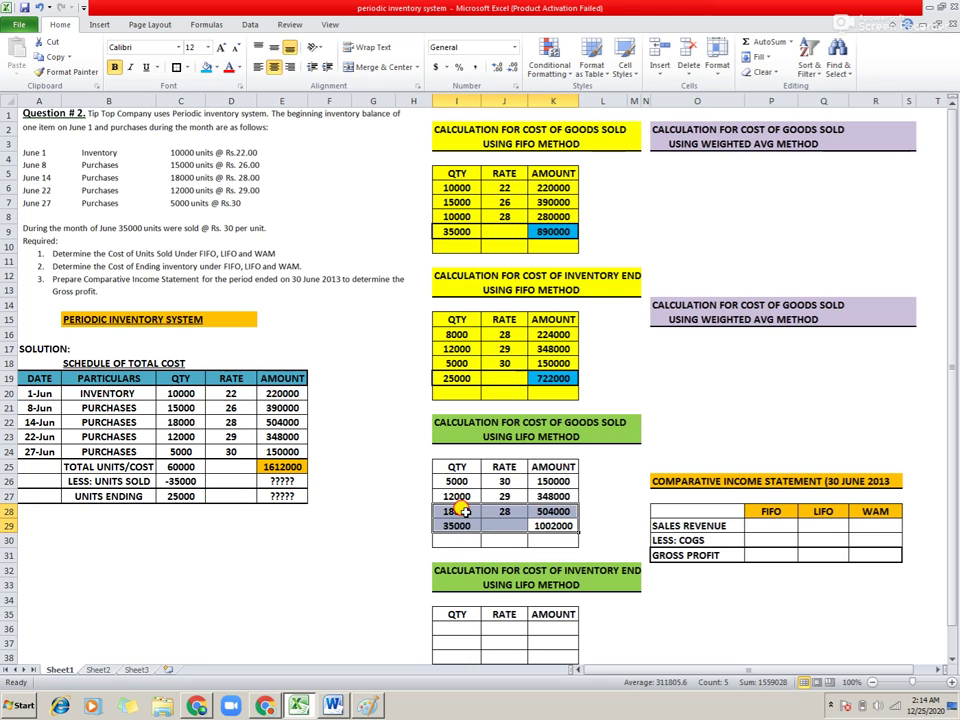
pyautogui.click(215, 67)
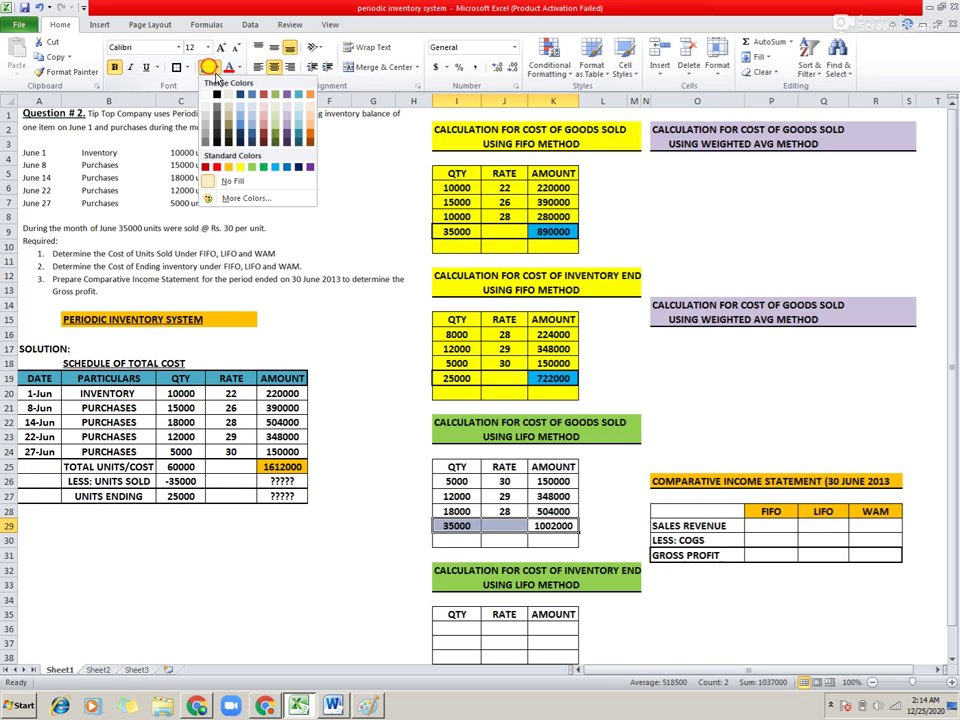
pyautogui.click(251, 167)
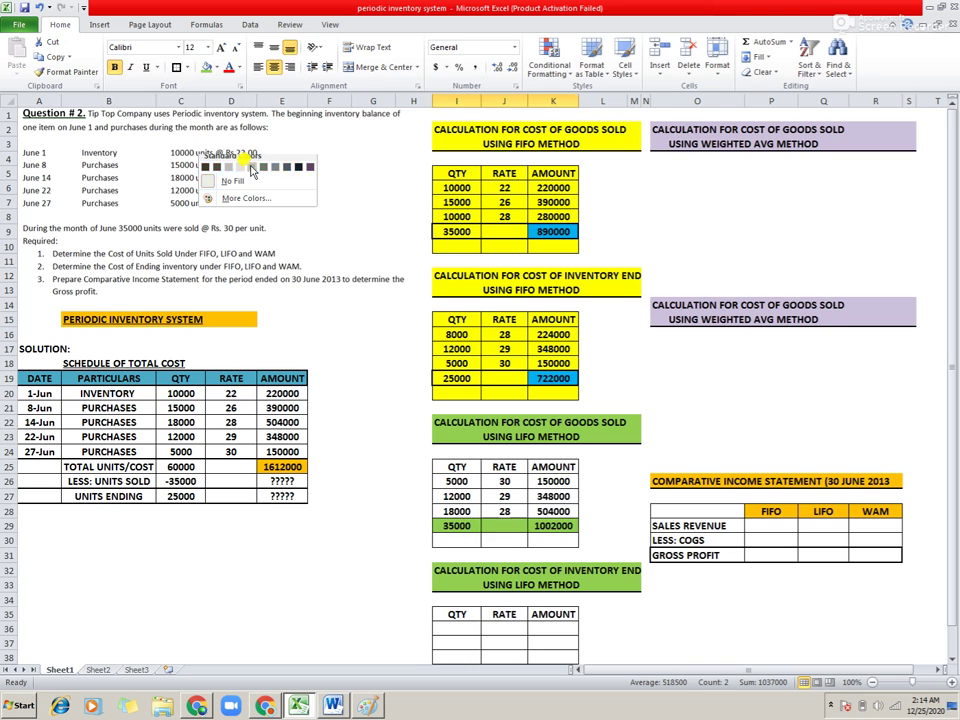
pyautogui.moveTo(455, 466); pyautogui.dragTo(566, 540)
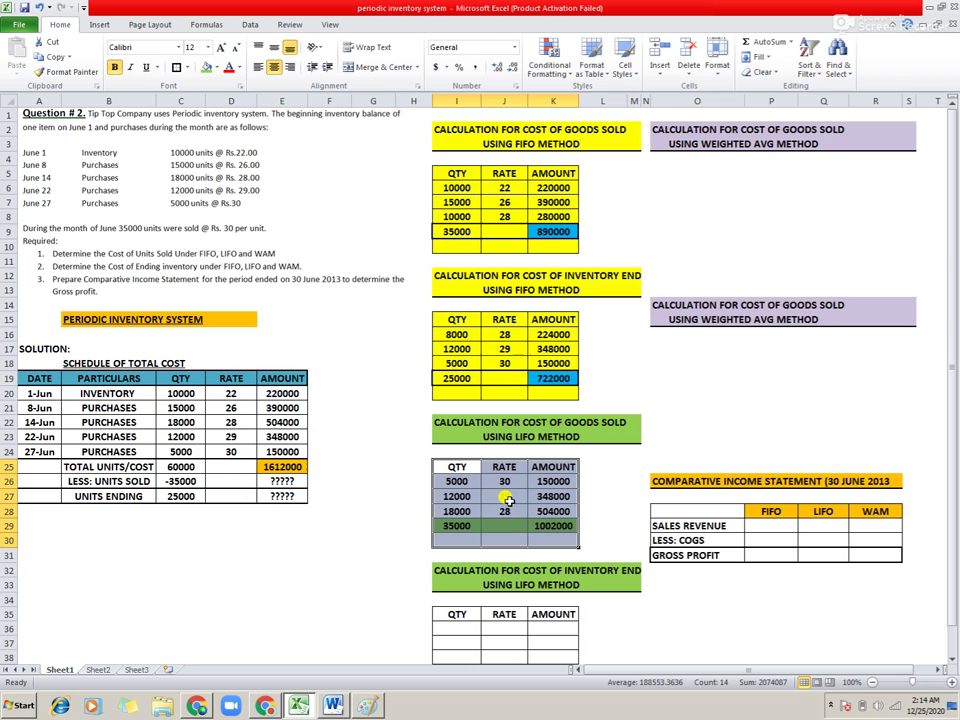
pyautogui.click(206, 67)
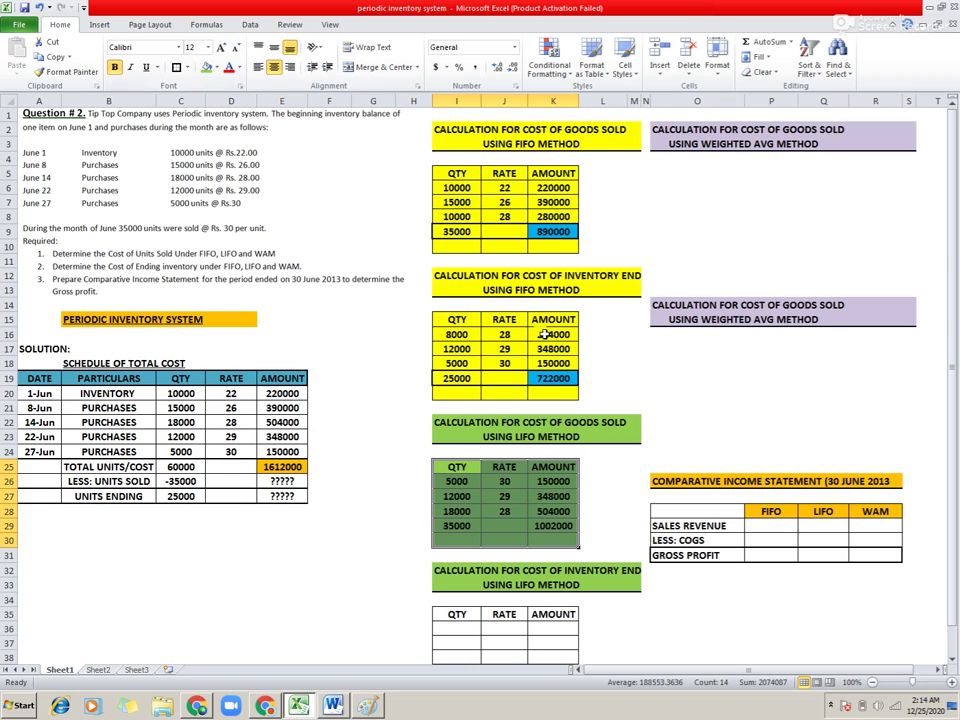
# - Highlight the LIFO cost of goods sold total in K29 with a light blue fill
pyautogui.click(553, 525)
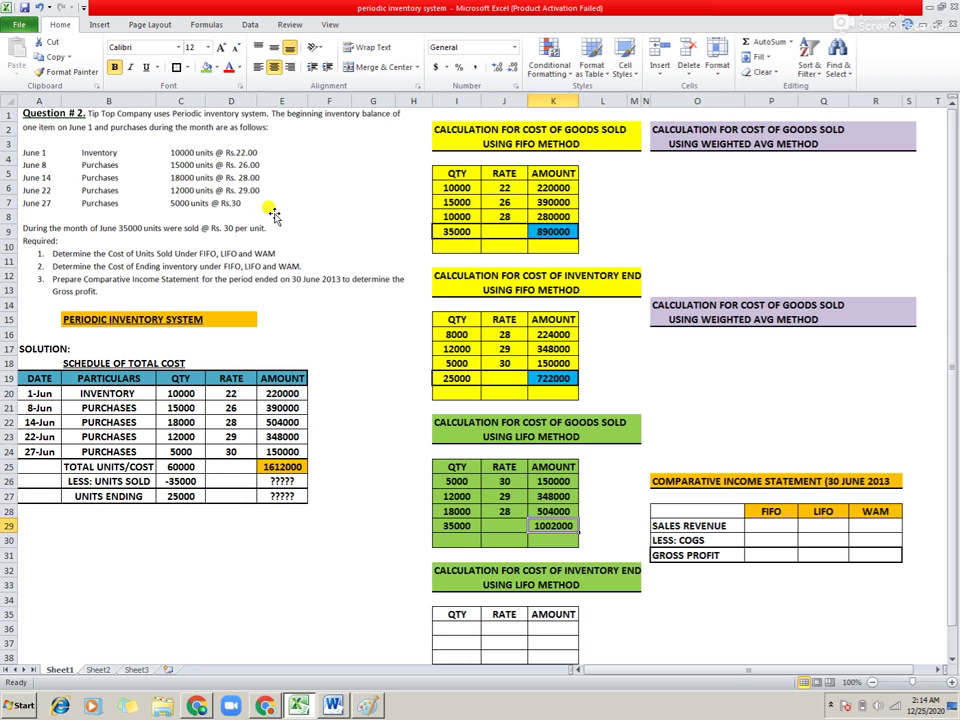
pyautogui.click(214, 67)
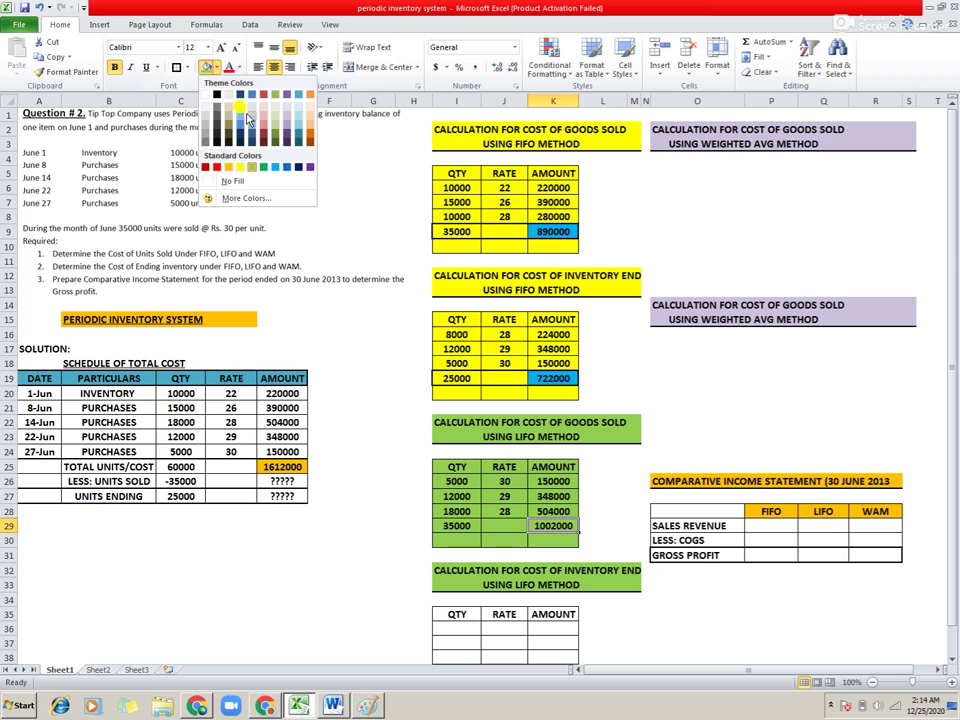
pyautogui.click(276, 166)
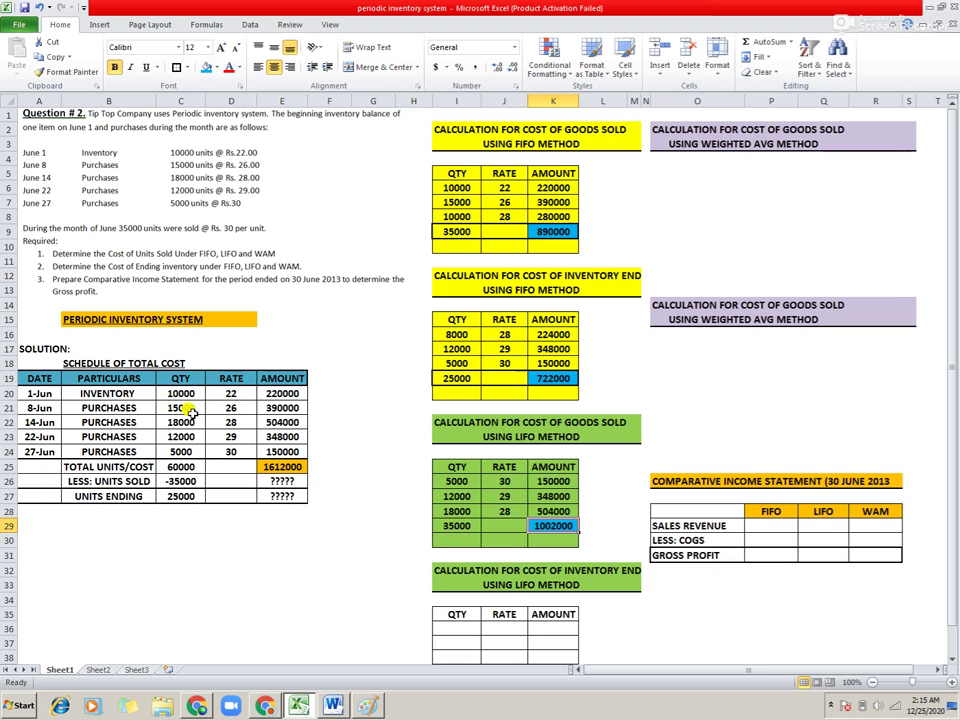
# - Enter the quantities 10000 and 15000 in I36:I37 of the LIFO ending inventory table
pyautogui.click(451, 630)
pyautogui.write('1')
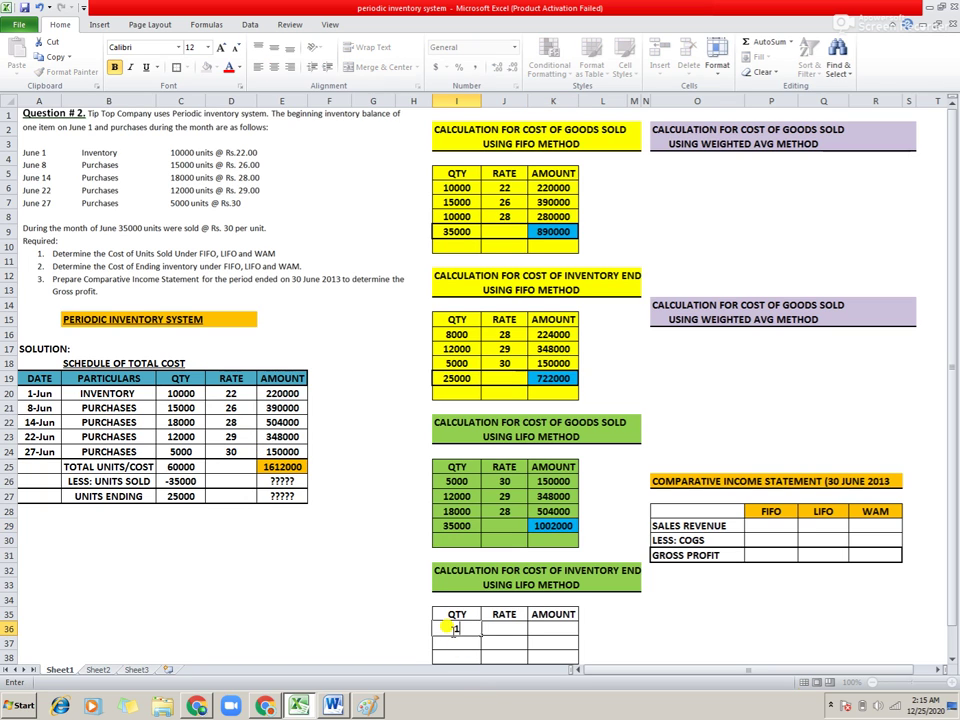
pyautogui.write('0000')
pyautogui.press('Return')
pyautogui.write('15')
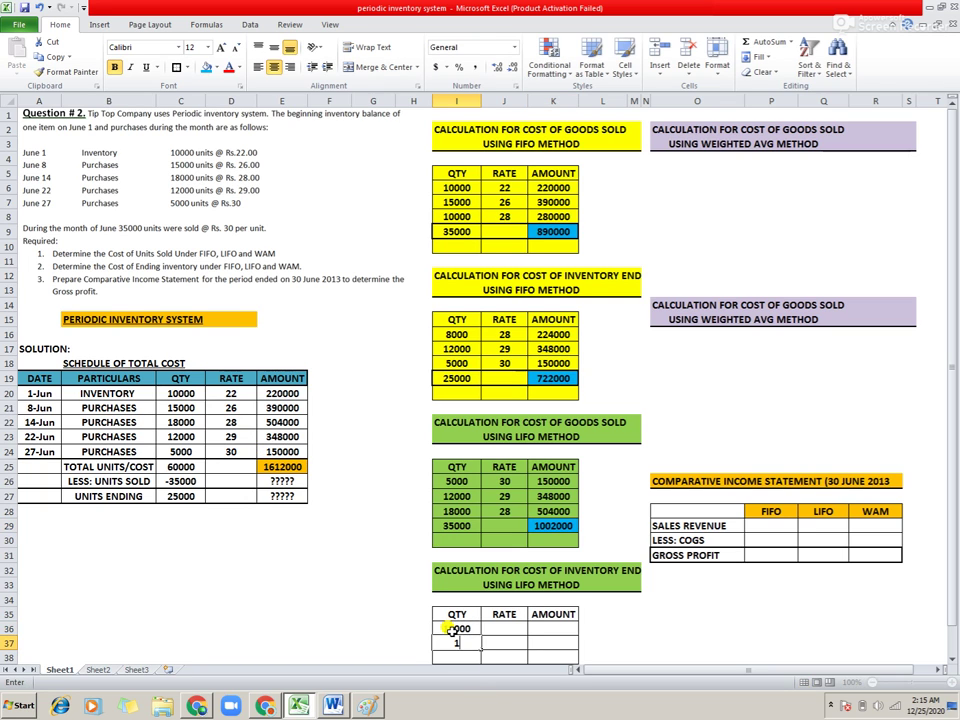
pyautogui.write('000')
pyautogui.press('Tab')
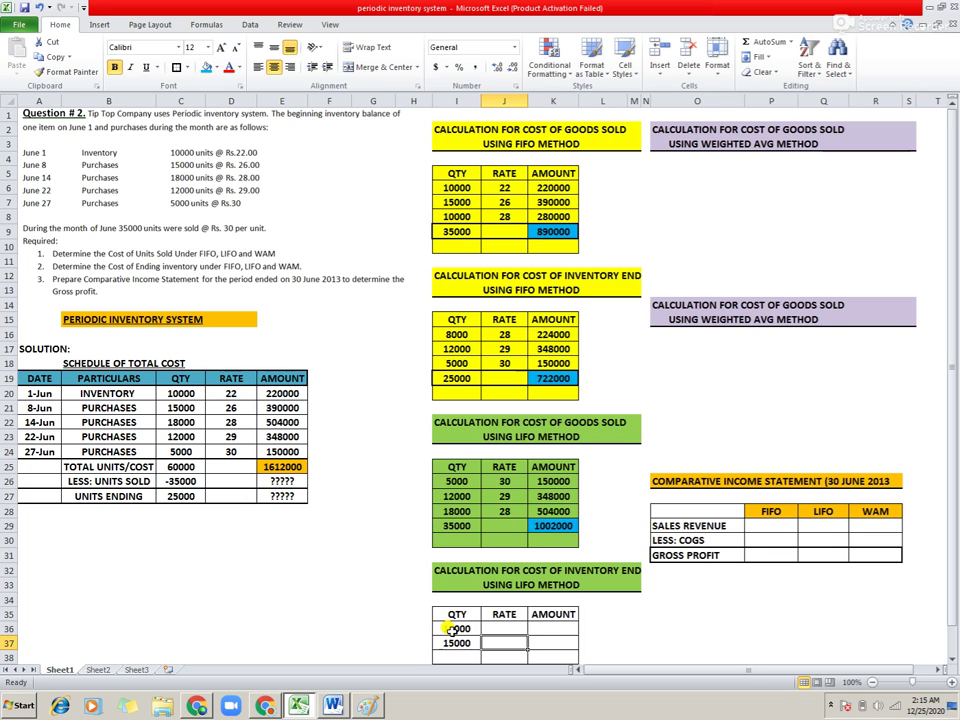
# - Enter the rates 22 and 26 in J36:J37 of the LIFO ending inventory table
pyautogui.press('Up')
pyautogui.press('Up')
pyautogui.press('Down')
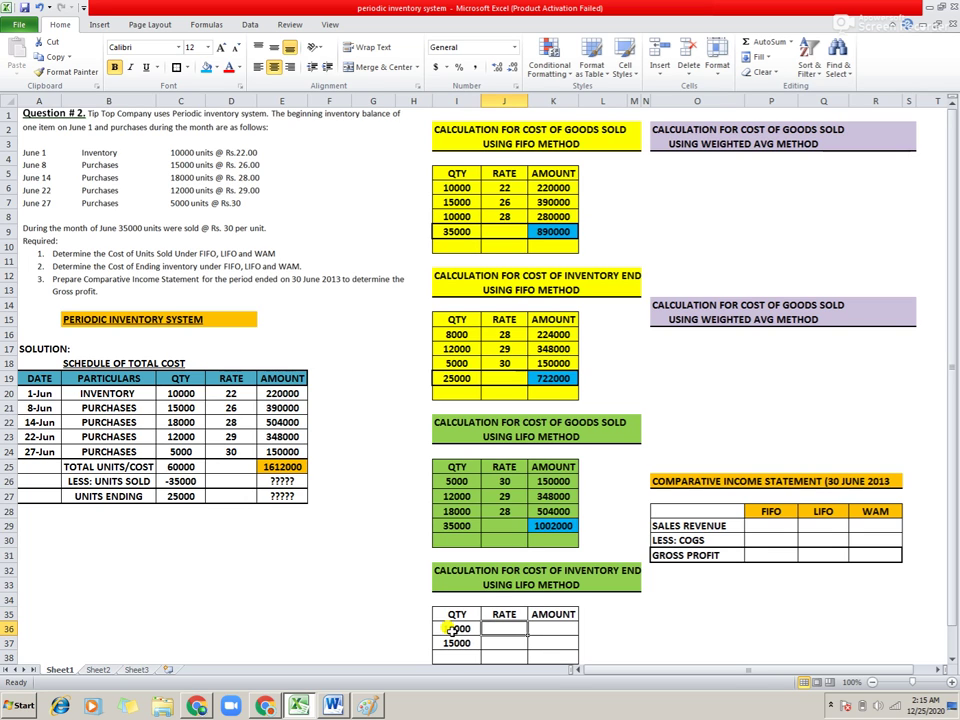
pyautogui.write('22')
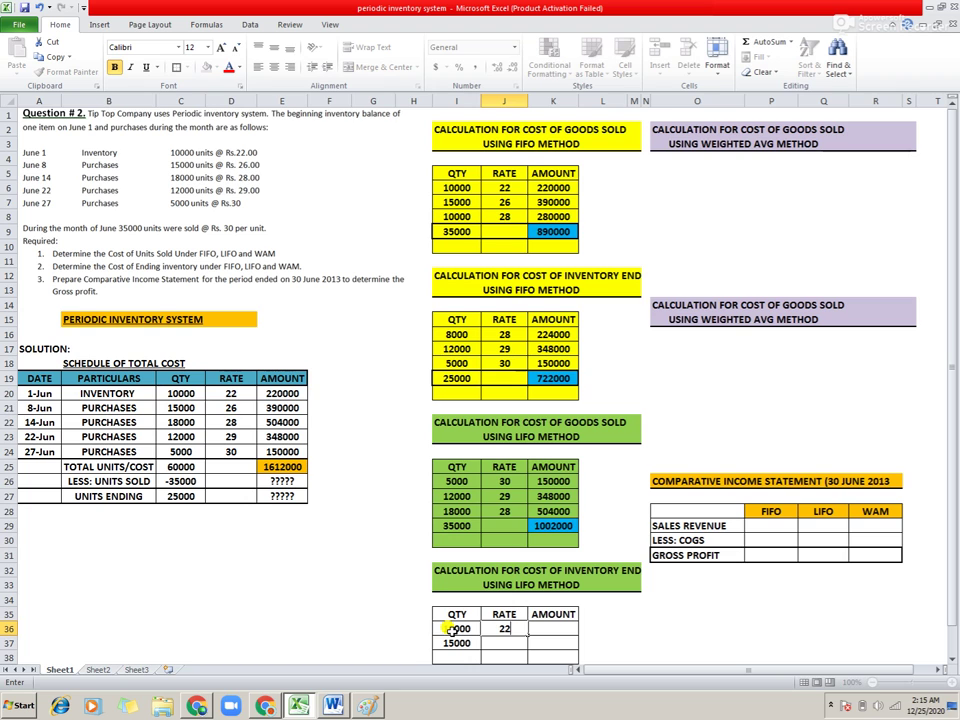
pyautogui.press('Return')
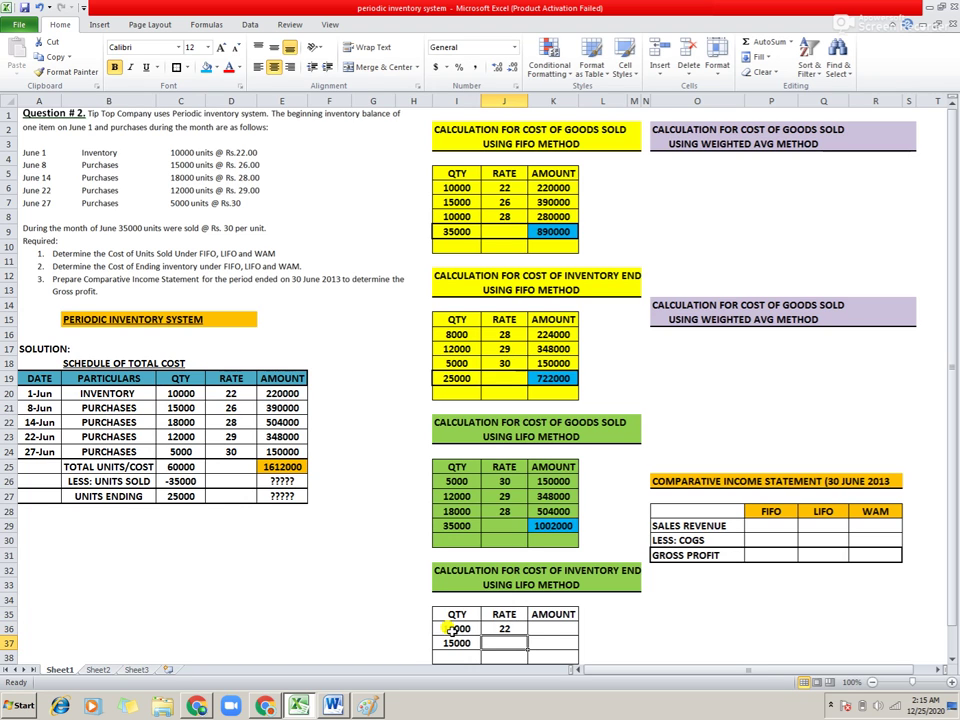
pyautogui.write('26')
pyautogui.press('Tab')
# - Calculate the first LIFO ending inventory amount in K36 with a formula multiplying the rate in J36 by the quantity in I36
pyautogui.press('Up')
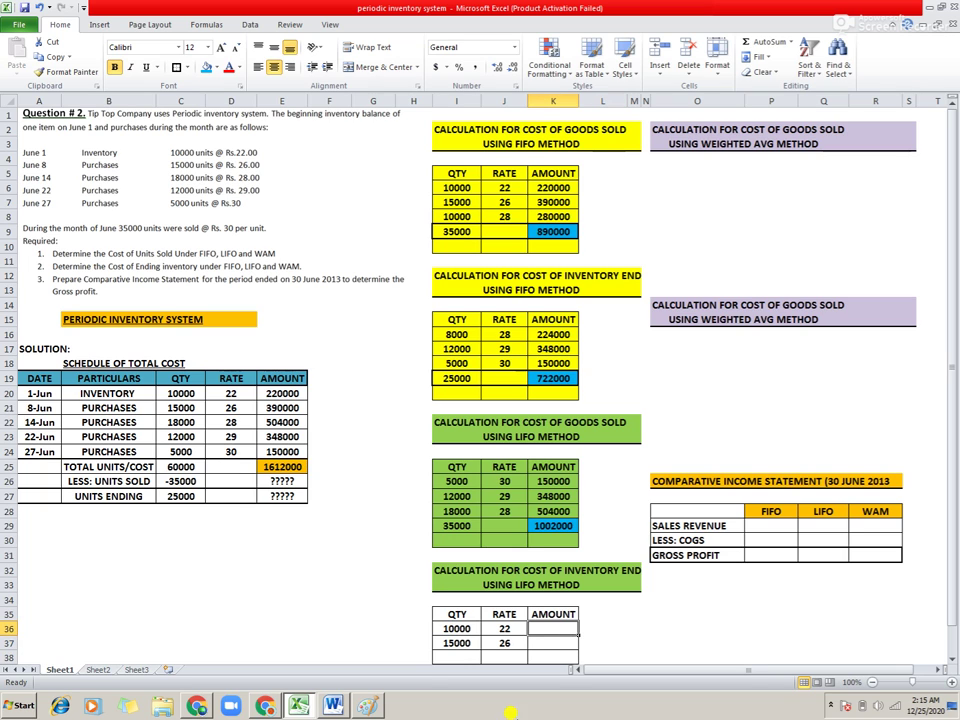
pyautogui.write('=')
pyautogui.press('Left')
pyautogui.press('Left')
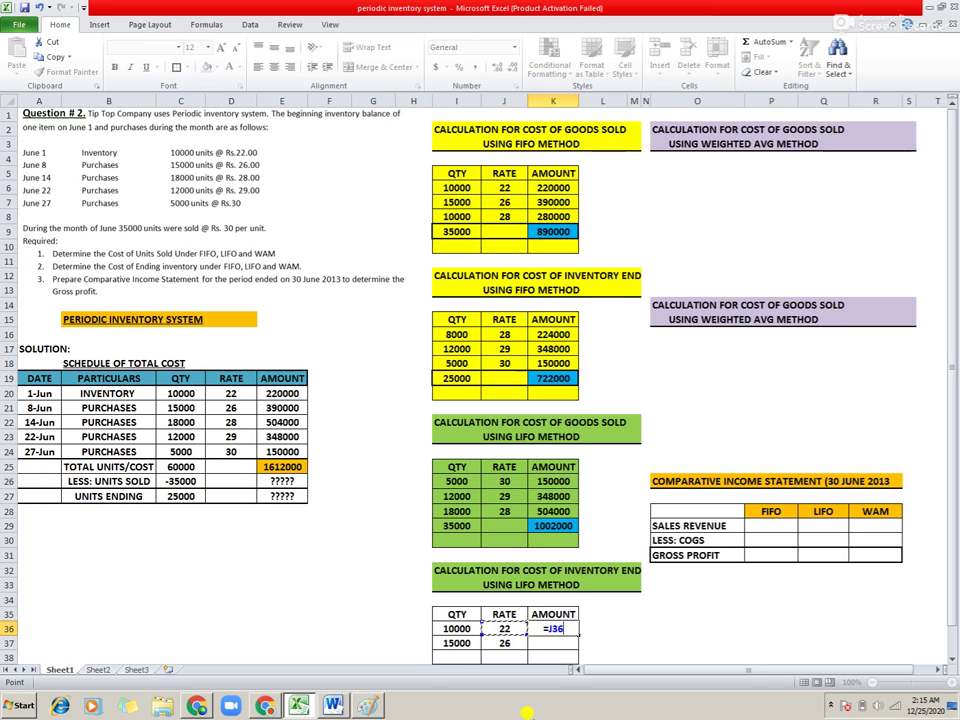
pyautogui.write('*')
pyautogui.press('Left')
pyautogui.press('Return')
# - Copy the amount formula from K36 into K37 of the LIFO ending inventory table
pyautogui.press('Up')
pyautogui.hotkey('ctrl', 'c')
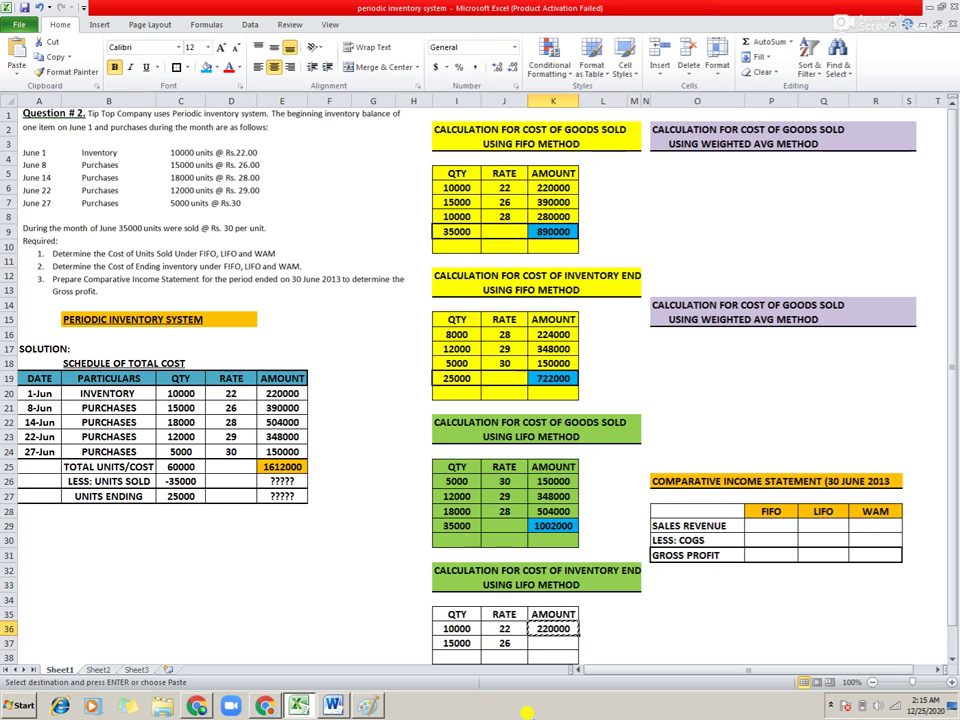
pyautogui.press('Down')
pyautogui.press('Return')
# - Apply a thick outline border to the total rows I38:K38 and I29:K29 of the two LIFO tables
pyautogui.press('Down')
pyautogui.press('Down')
pyautogui.press('Left')
pyautogui.press('Left')
pyautogui.press('Up')
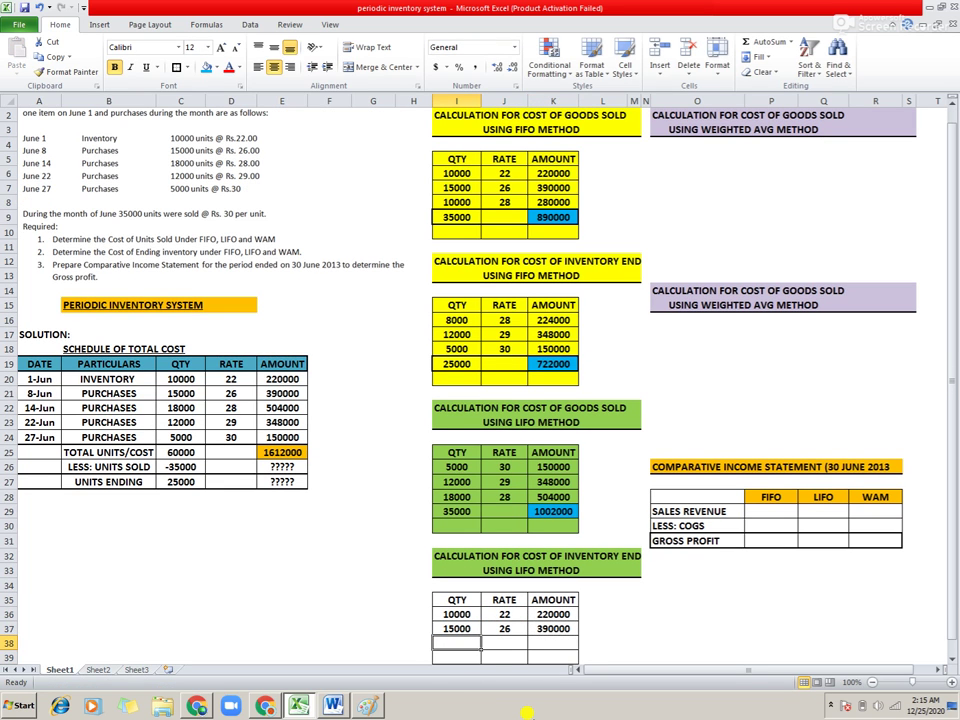
pyautogui.hotkey('shift', 'Right')
pyautogui.hotkey('shift', 'Right')
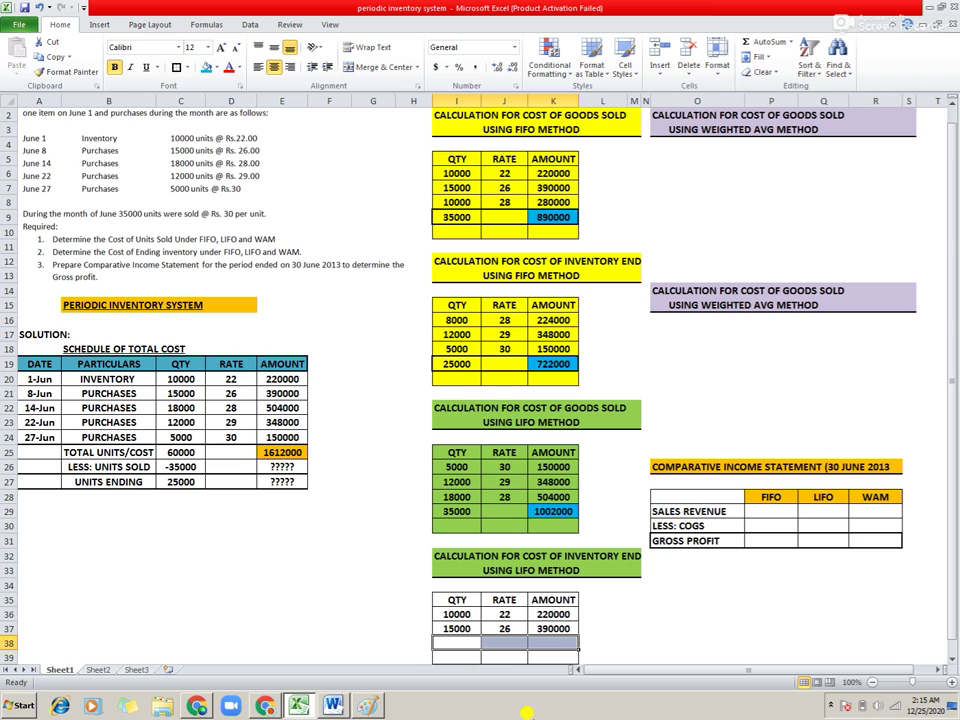
pyautogui.click(176, 67)
pyautogui.moveTo(452, 511); pyautogui.dragTo(541, 514)
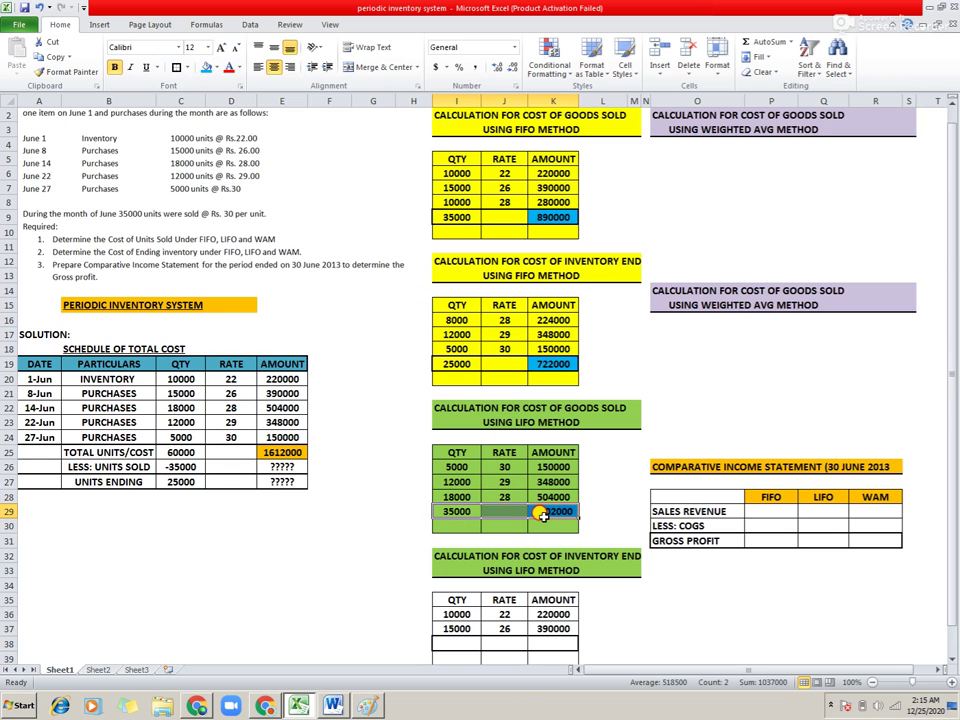
pyautogui.click(178, 67)
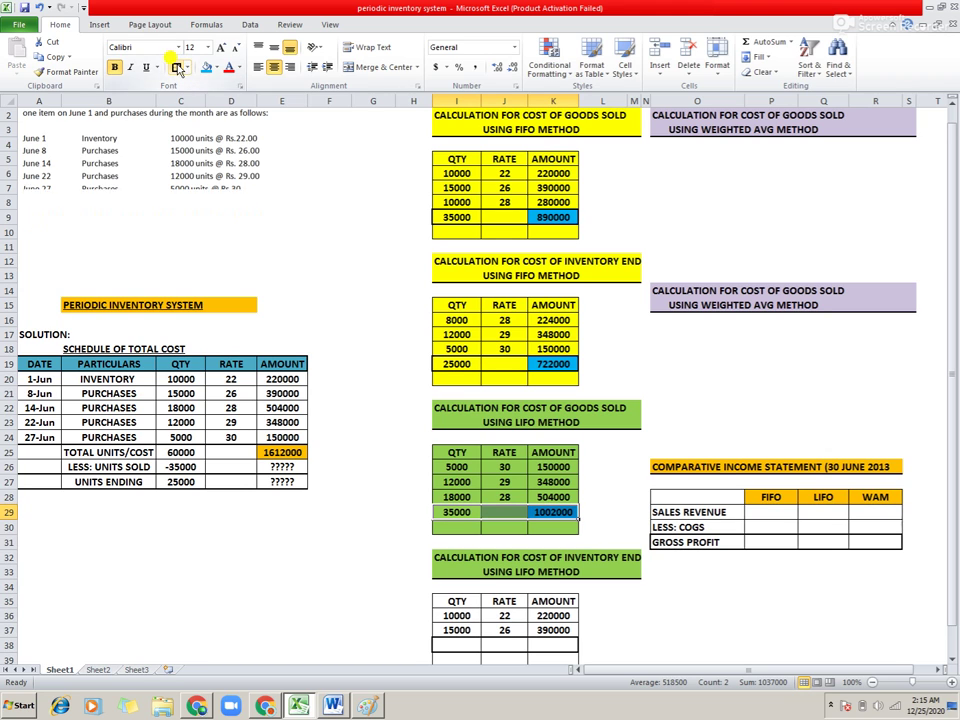
# - Enter the total quantity 25000 in I38 of the LIFO ending inventory table
pyautogui.moveTo(468, 615); pyautogui.dragTo(466, 627)
pyautogui.click(466, 645)
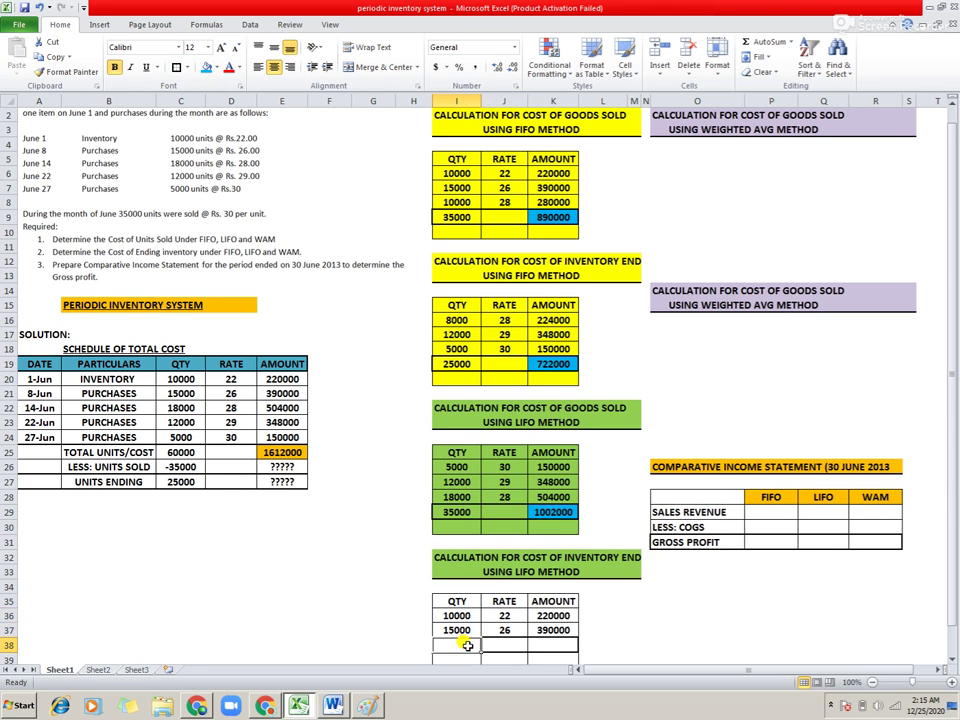
pyautogui.write('25000')
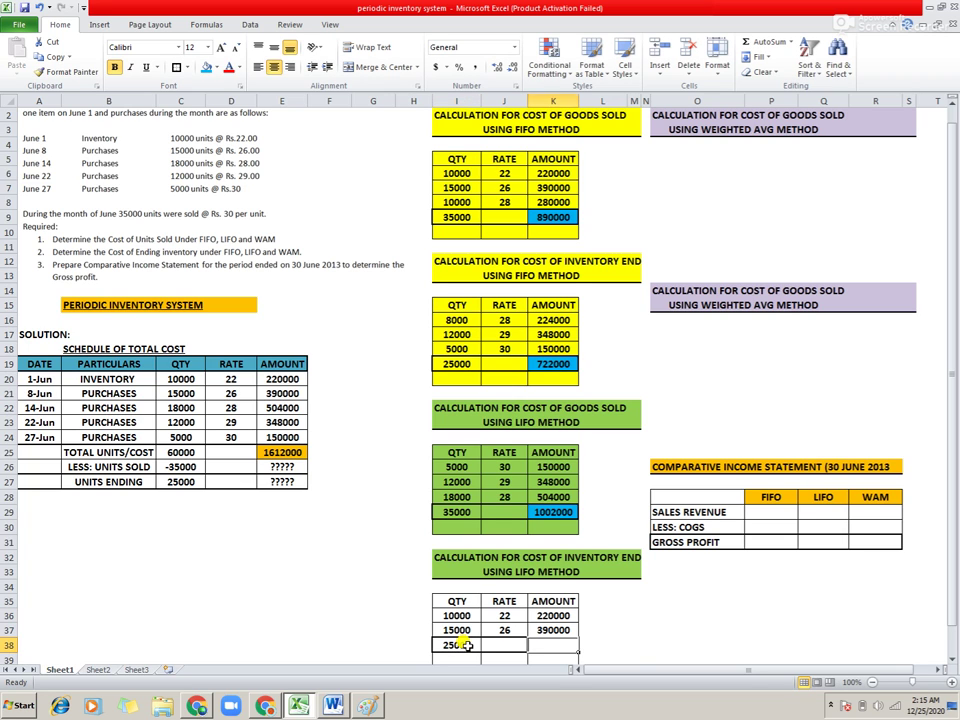
# - Check the sum of K36:K37 and enter the total amount 610000 in K38 of the LIFO ending inventory table
pyautogui.press('Up')
pyautogui.press('Up')
pyautogui.press('Right')
pyautogui.press('Right')
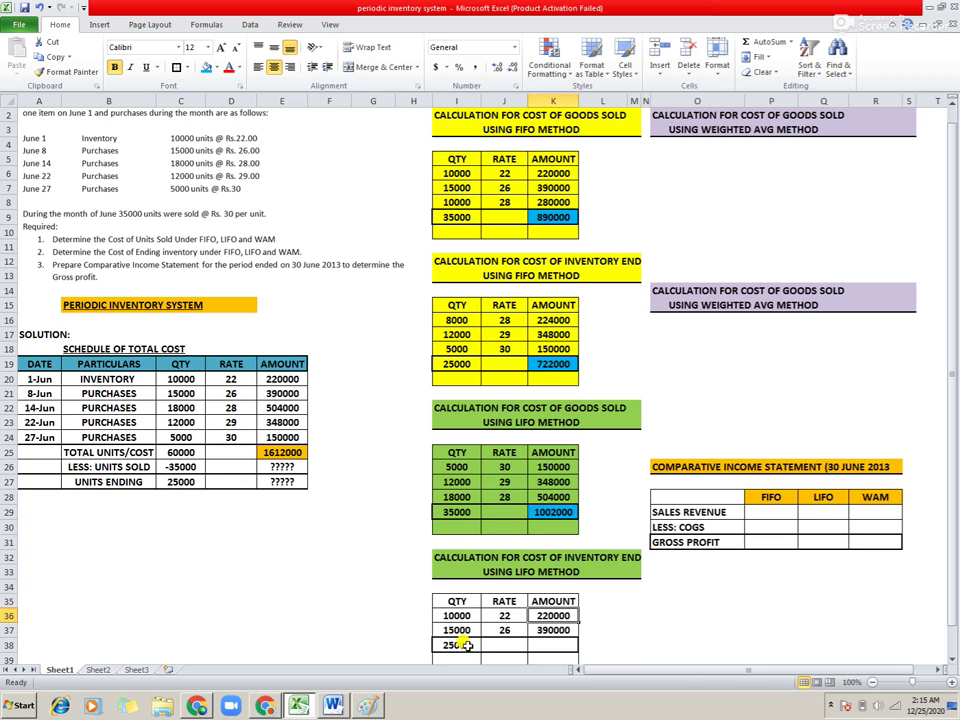
pyautogui.hotkey('shift', 'Down')
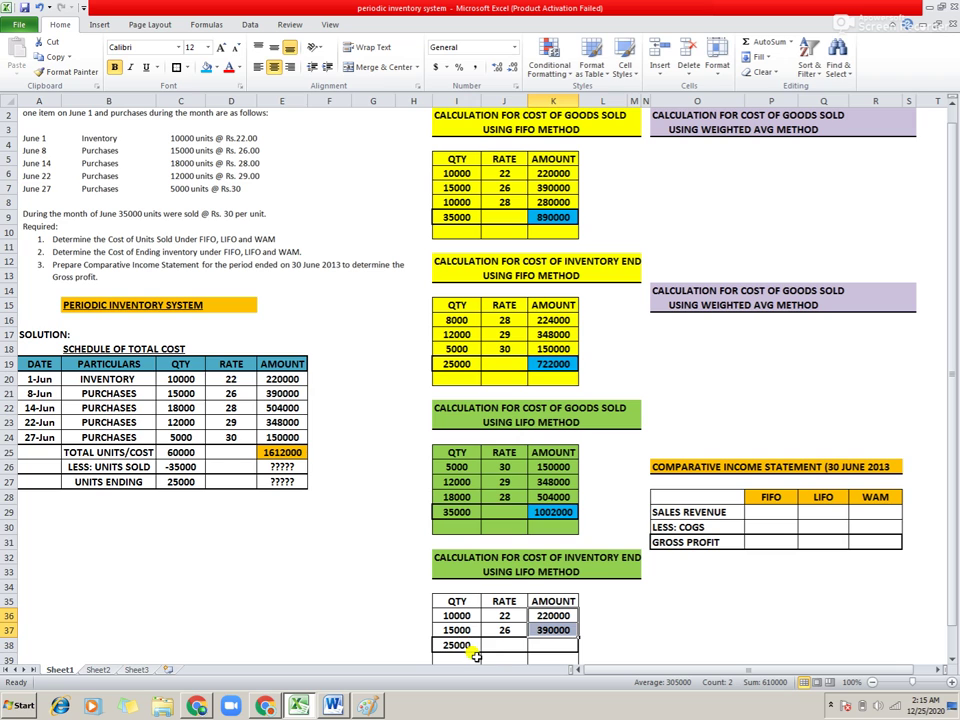
pyautogui.click(549, 648)
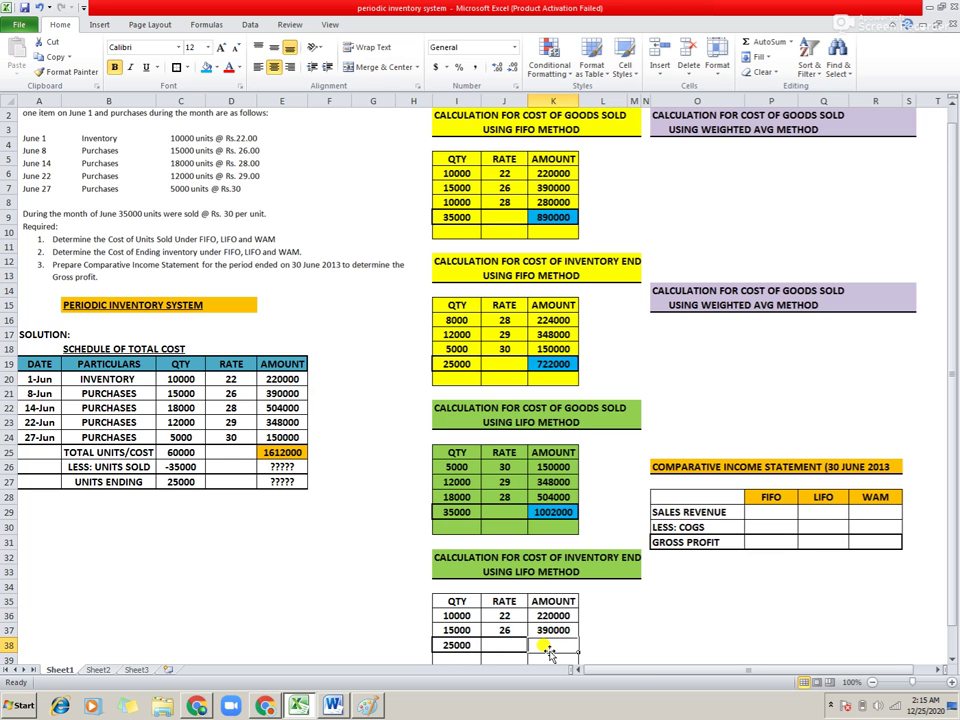
pyautogui.write('=s')
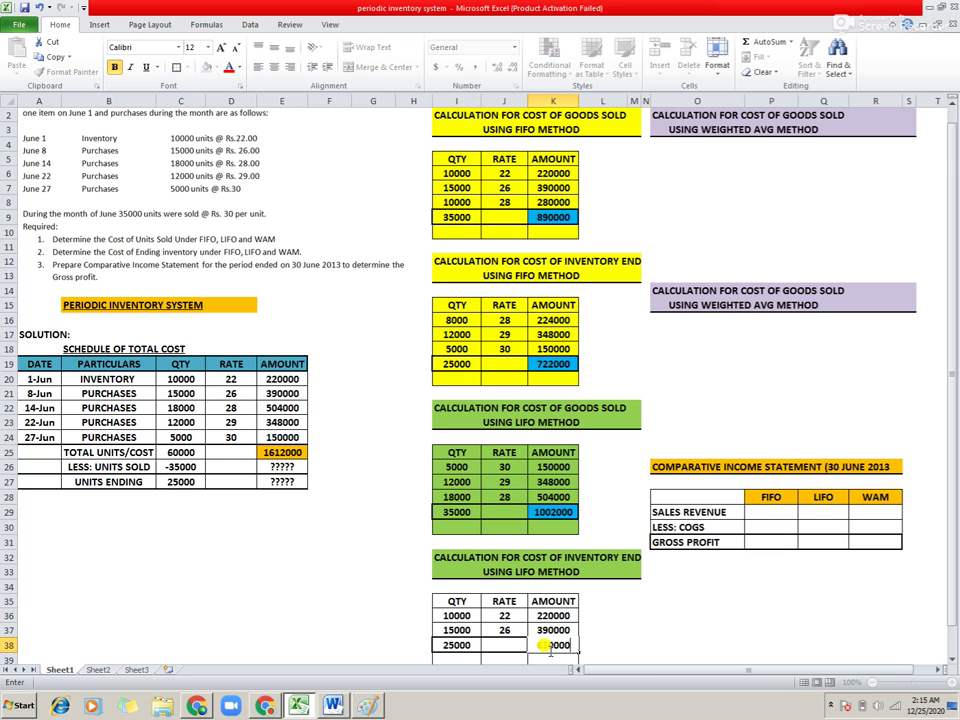
pyautogui.press('Return')
# - Delete the empty bordered cells I39:K40 below the LIFO ending inventory table, shifting cells up
pyautogui.click(668, 648)
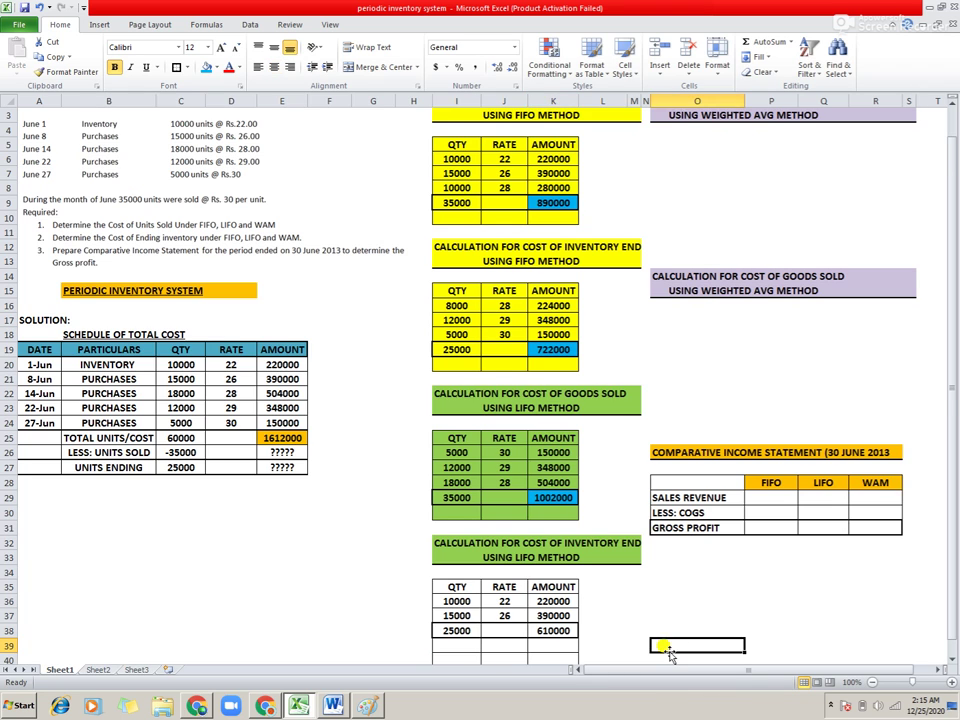
pyautogui.press('Down')
pyautogui.press('Down')
pyautogui.press('Left')
pyautogui.press('Left')
pyautogui.press('Left')
pyautogui.press('Left')
pyautogui.press('Left')
pyautogui.press('Left')
pyautogui.press('Up')
pyautogui.press('Up')
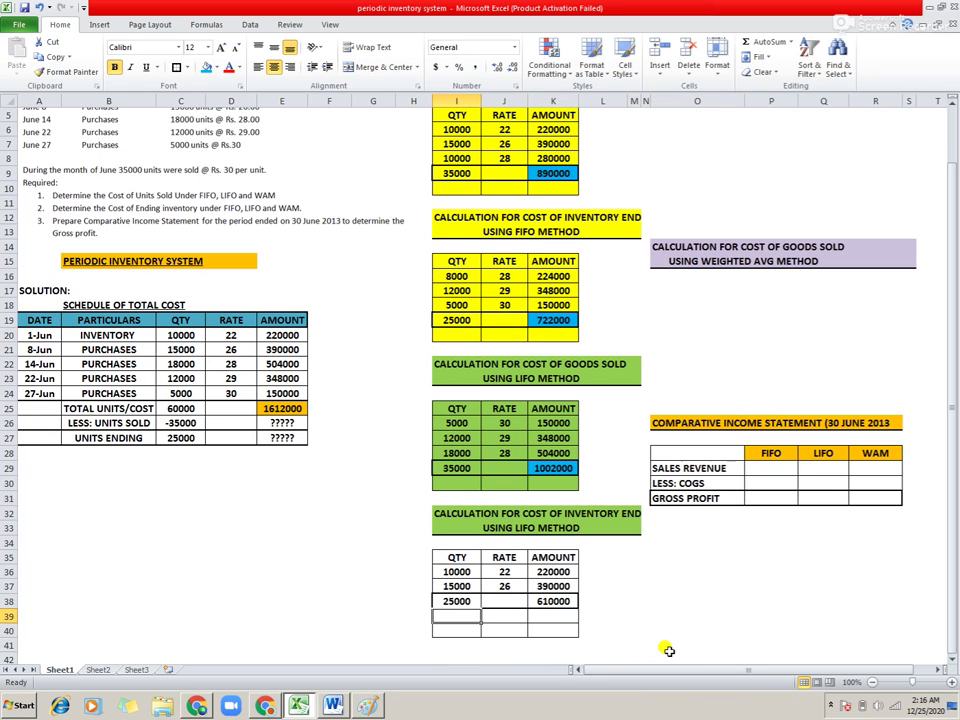
pyautogui.hotkey('shift', 'Down')
pyautogui.hotkey('shift', 'Right')
pyautogui.hotkey('shift', 'Right')
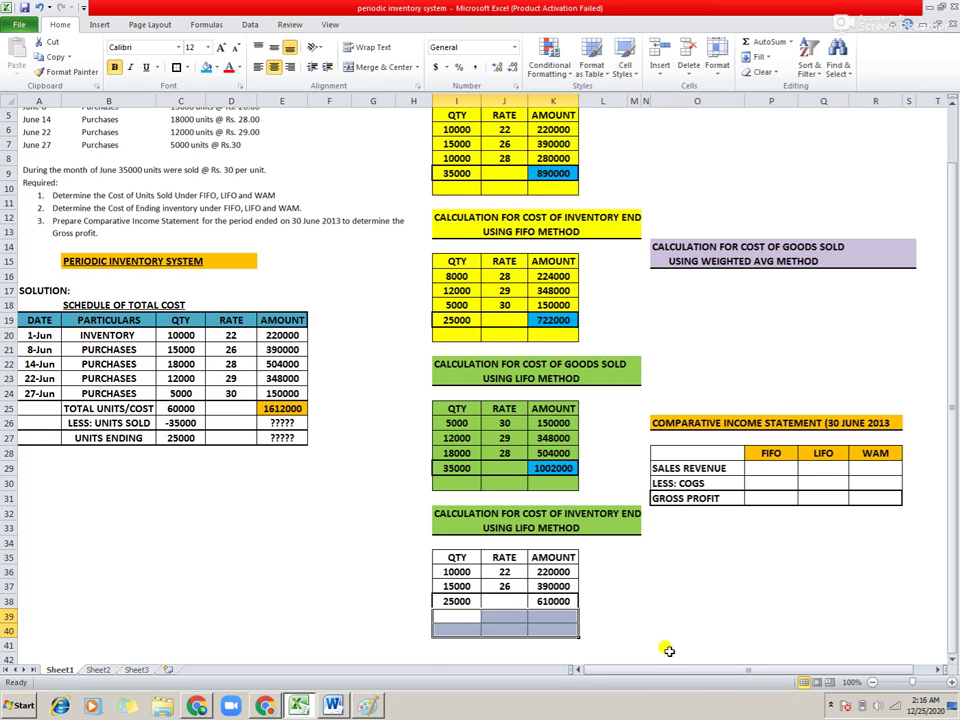
pyautogui.hotkey('ctrl', '-')
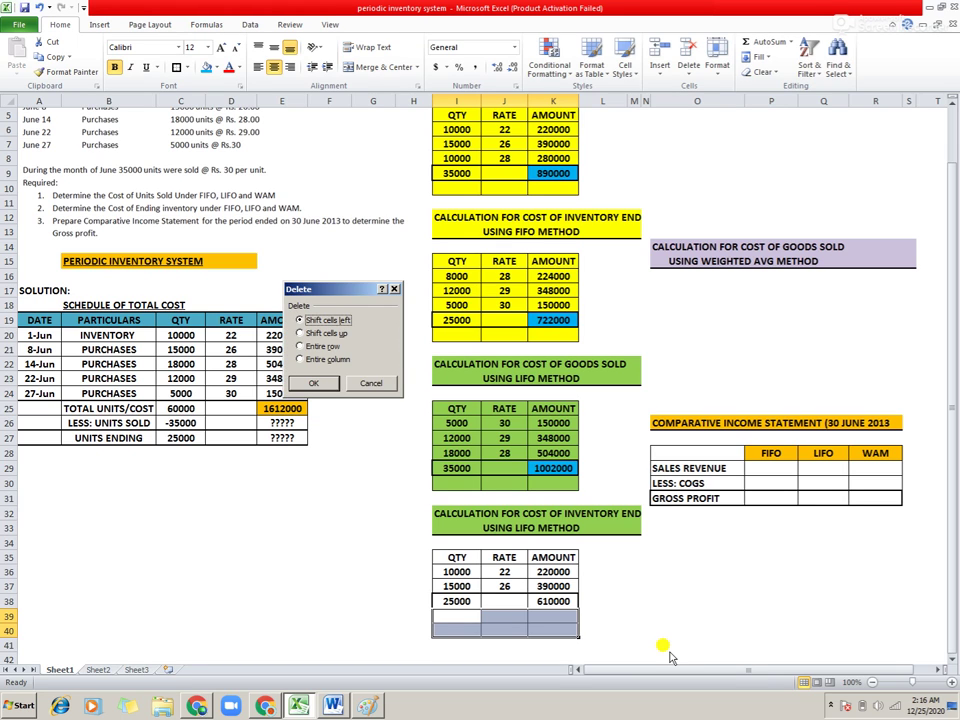
pyautogui.press('Down')
pyautogui.press('Return')
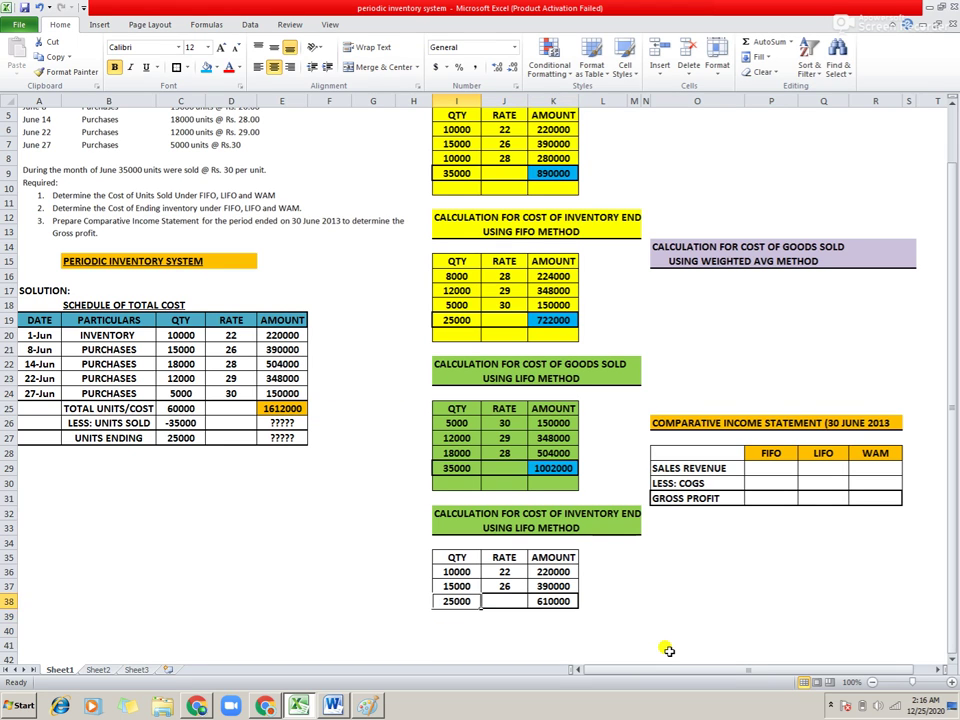
# - Fill the LIFO ending inventory table I35:K38 with the standard light green color
pyautogui.press('Up')
pyautogui.press('Up')
pyautogui.press('Up')
pyautogui.press('Up')
pyautogui.hotkey('shift', 'Down')
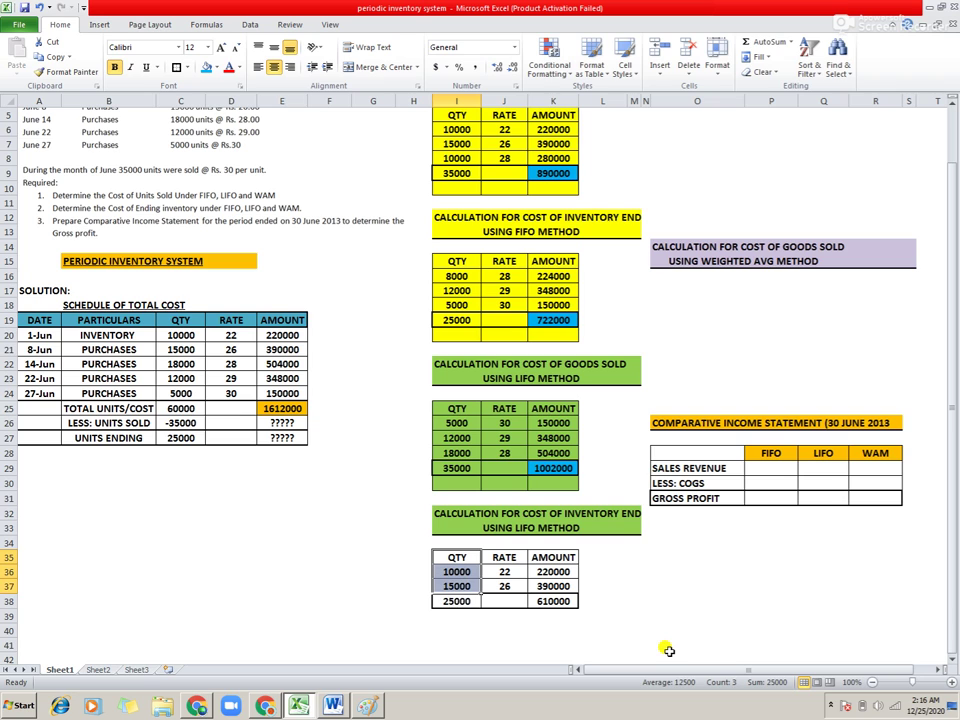
pyautogui.hotkey('shift', 'Down')
pyautogui.hotkey('shift', 'Right')
pyautogui.hotkey('shift', 'Right')
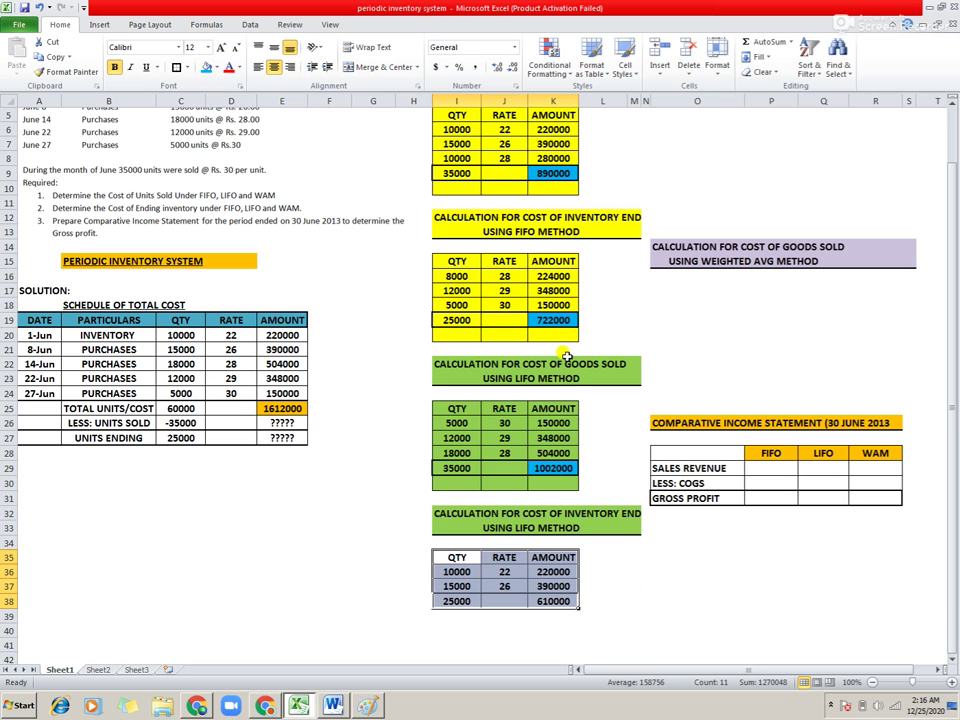
pyautogui.click(216, 67)
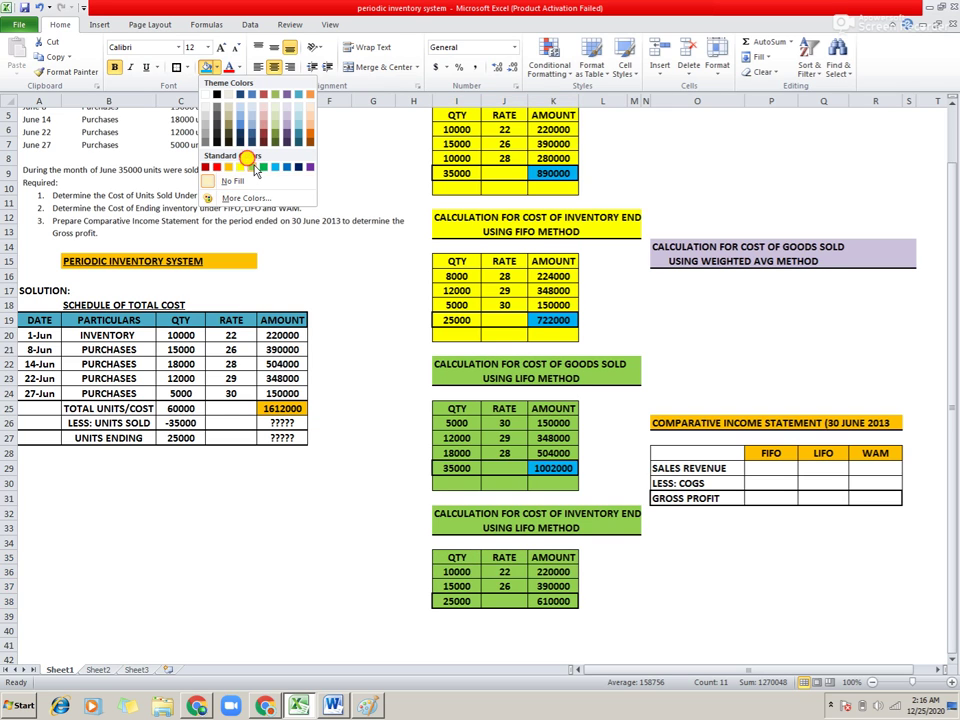
pyautogui.click(252, 167)
# - Fill the total amount cell K38 of the LIFO ending inventory table with the standard light blue color
pyautogui.click(556, 586)
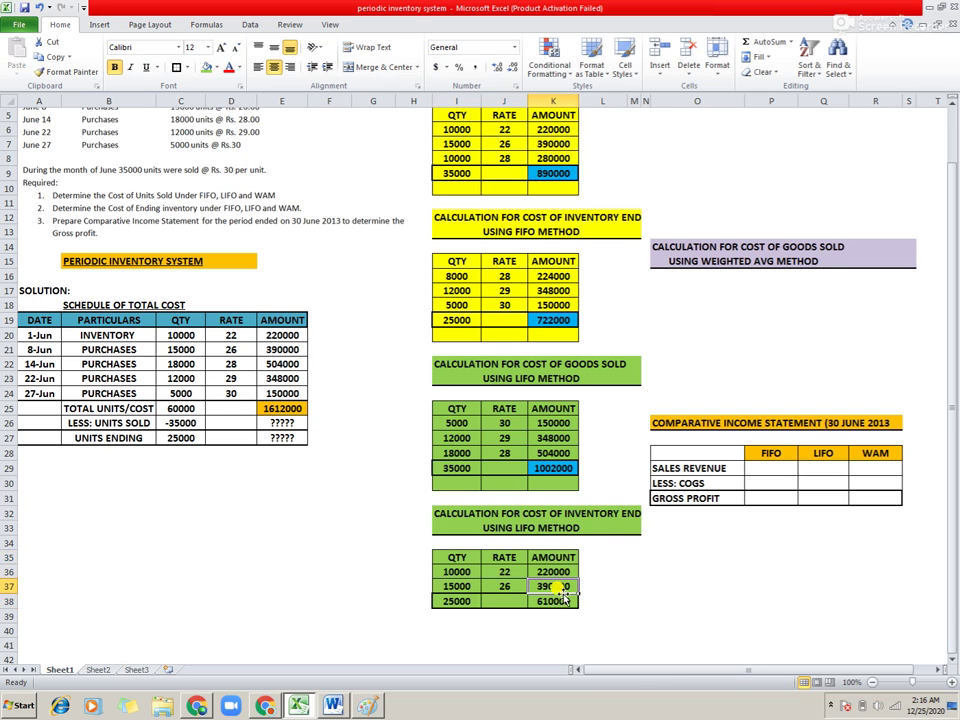
pyautogui.click(556, 599)
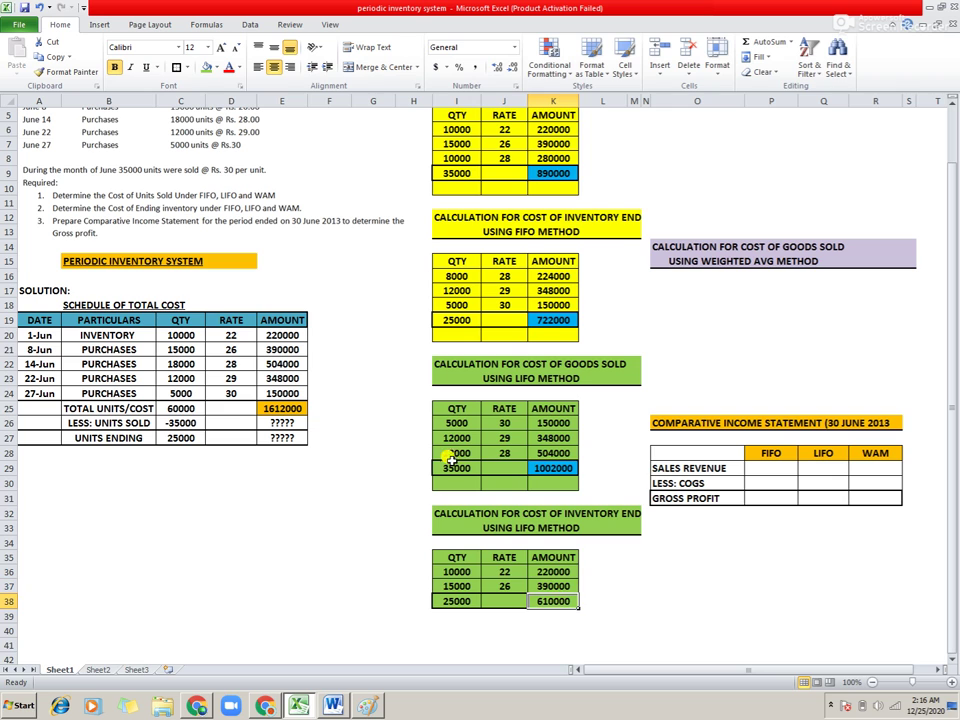
pyautogui.click(217, 70)
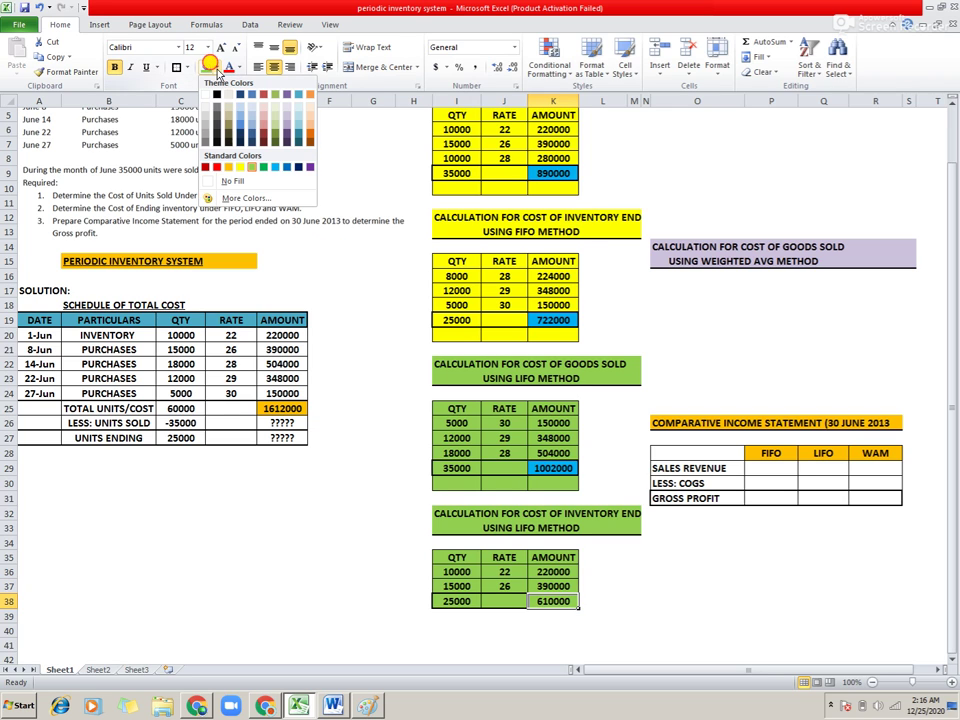
pyautogui.click(275, 167)
pyautogui.click(605, 599)
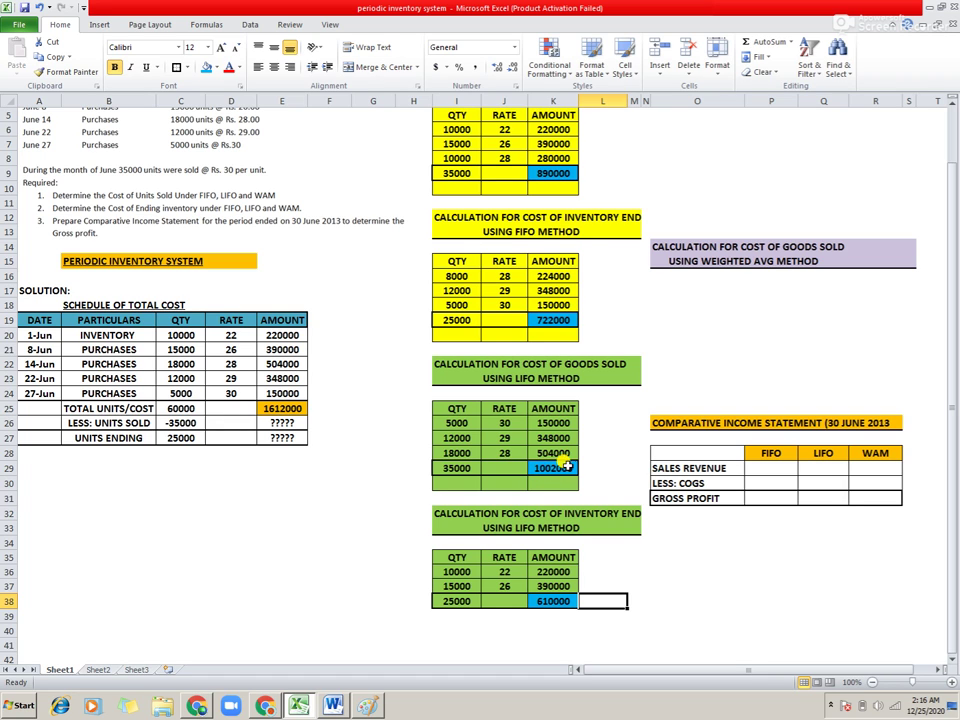
# - Change the second weighted average heading in O14 to "CALCULATION FOR COST OF INV ENDING"
pyautogui.click(658, 375)
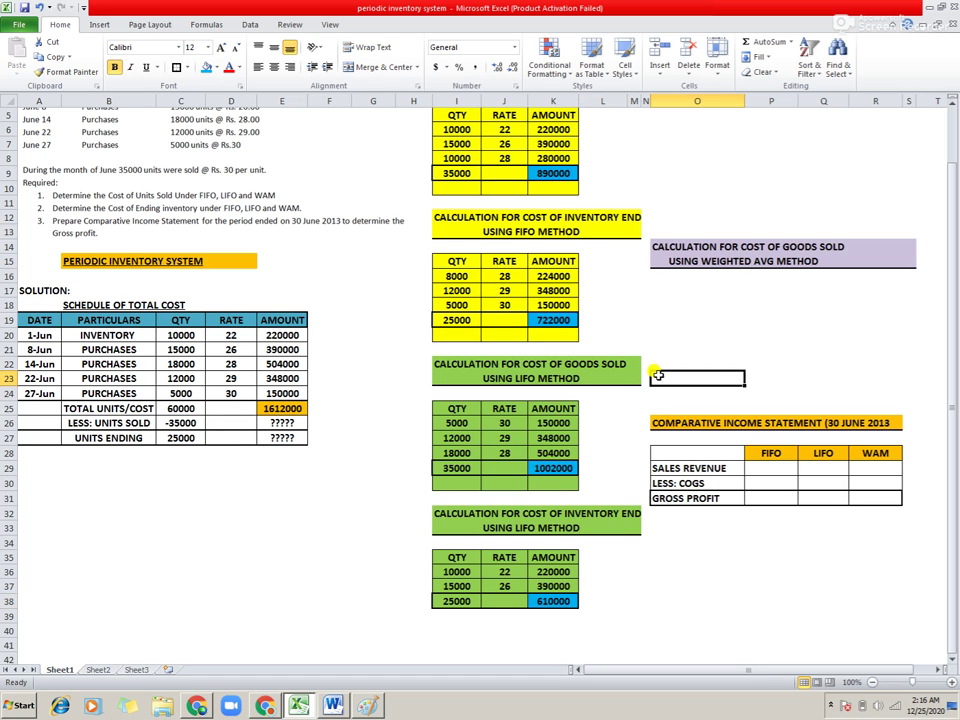
pyautogui.press('Up')
pyautogui.press('Up')
pyautogui.press('Up')
pyautogui.press('Up')
pyautogui.press('Up')
pyautogui.press('Up')
pyautogui.press('Up')
pyautogui.press('Up')
pyautogui.press('Up')
pyautogui.press('Up')
pyautogui.press('Up')
pyautogui.press('Up')
pyautogui.press('Up')
pyautogui.press('Up')
pyautogui.press('Up')
pyautogui.press('Up')
pyautogui.press('Up')
pyautogui.press('Up')
pyautogui.press('Up')
pyautogui.press('Up')
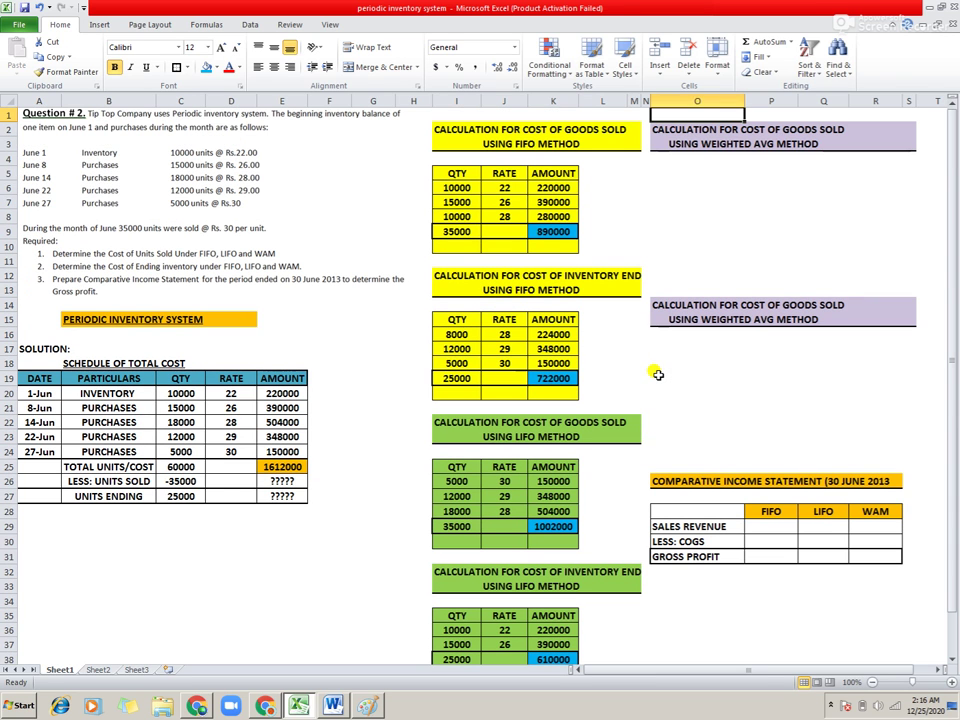
pyautogui.press('Down')
pyautogui.press('Down')
pyautogui.press('Down')
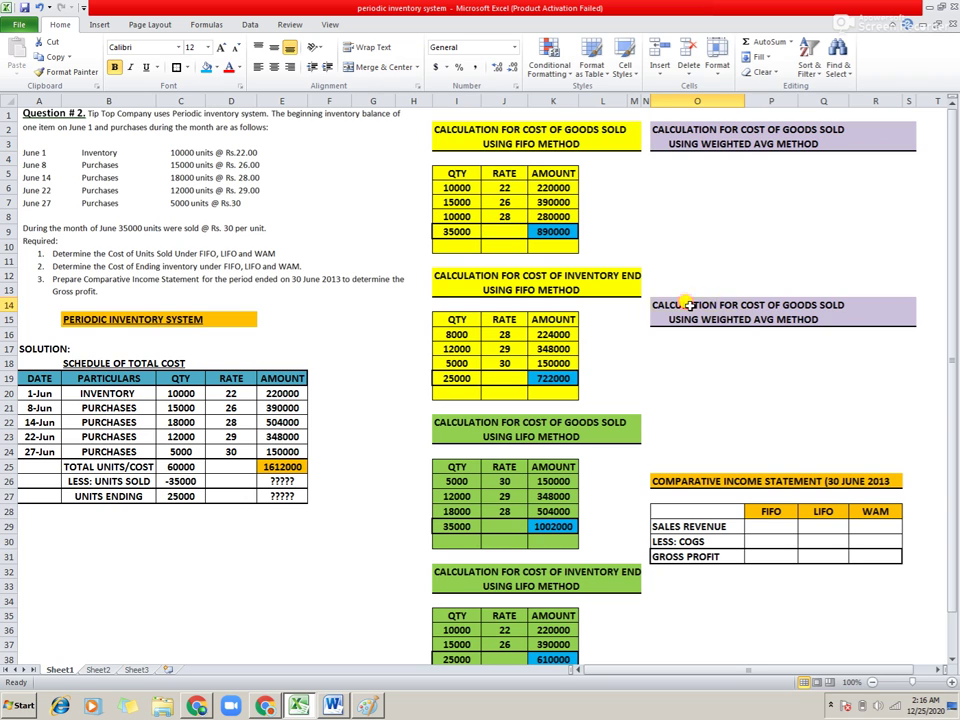
pyautogui.doubleClick(683, 302)
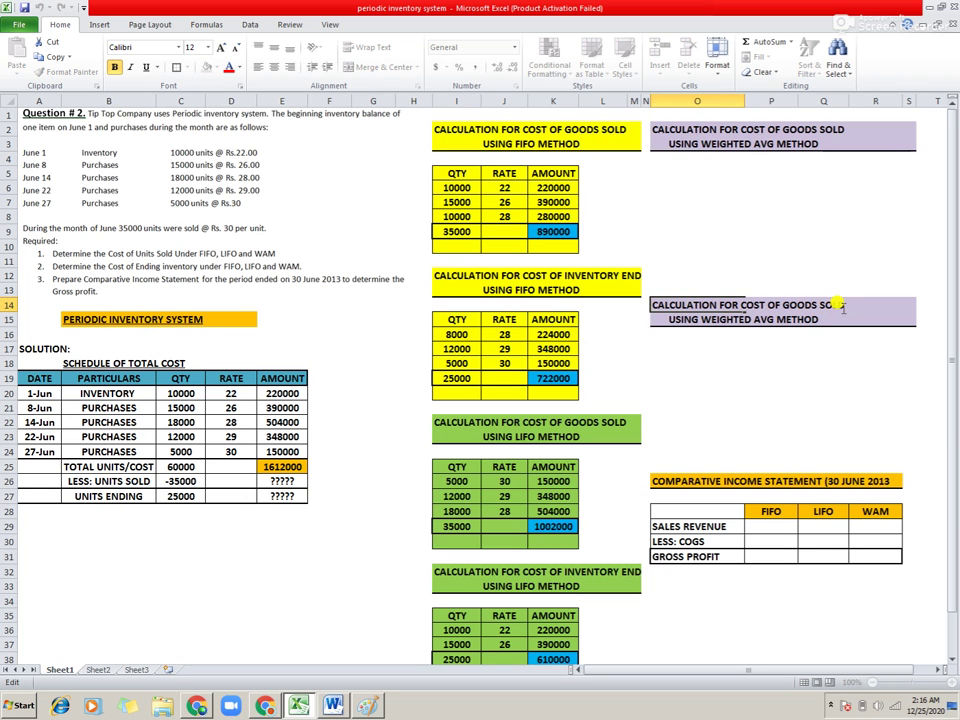
pyautogui.moveTo(844, 304); pyautogui.dragTo(795, 303)
pyautogui.write('IN')
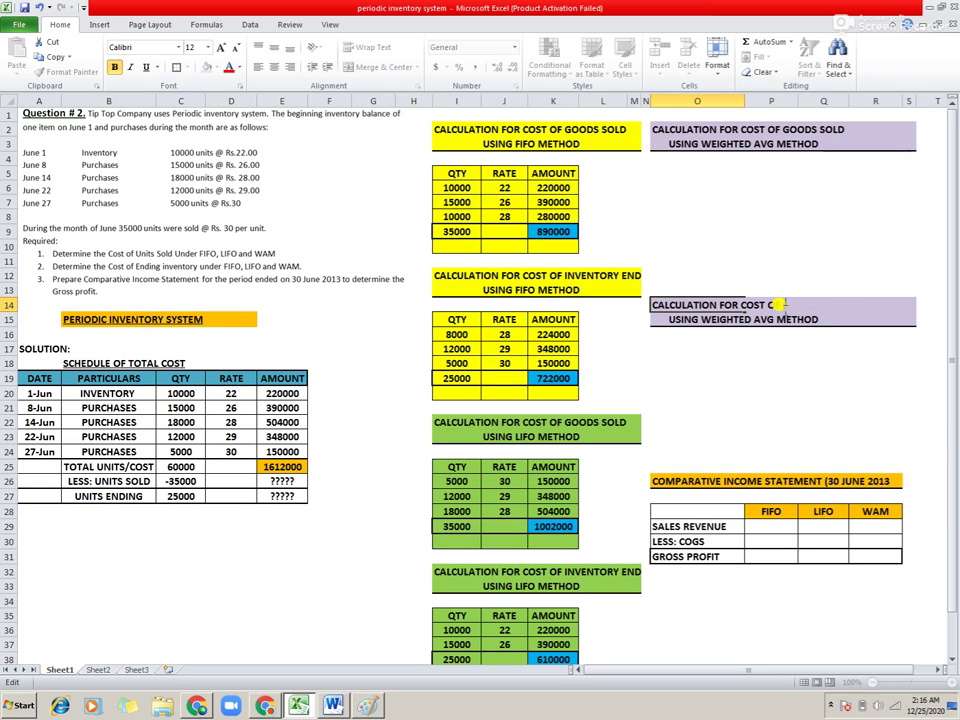
pyautogui.write('V ENDING')
pyautogui.press('Return')
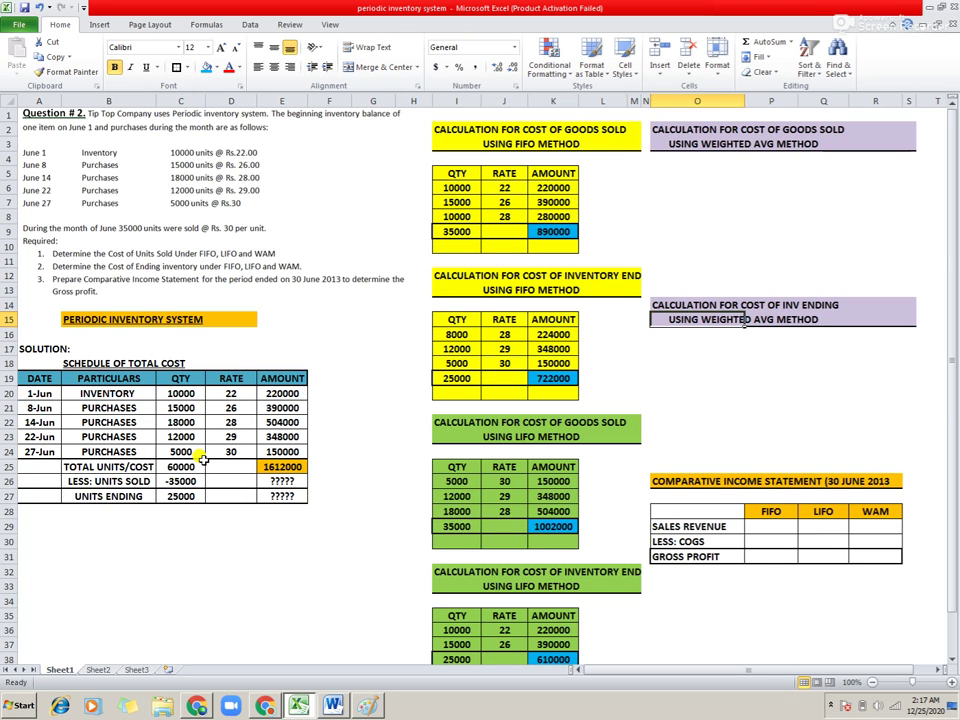
# - Enter "FIRSTLY, WE WILL CALCULATE THE W.AVG RATE" in O5 below the weighted average cost of goods sold heading and underline it
pyautogui.click(466, 180)
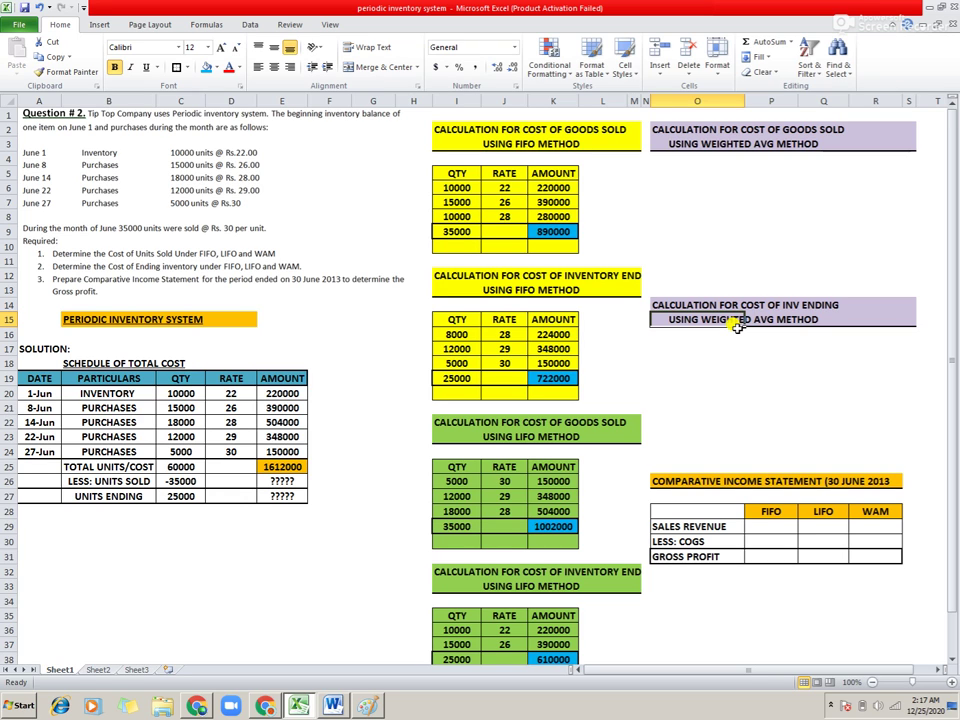
pyautogui.click(668, 171)
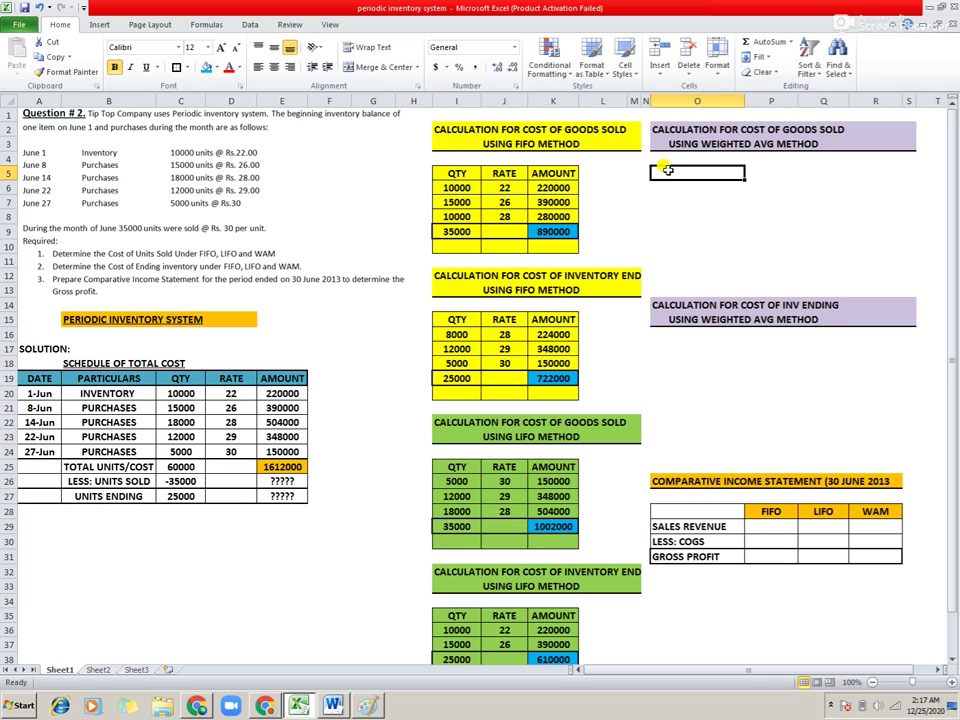
pyautogui.write('FIRST')
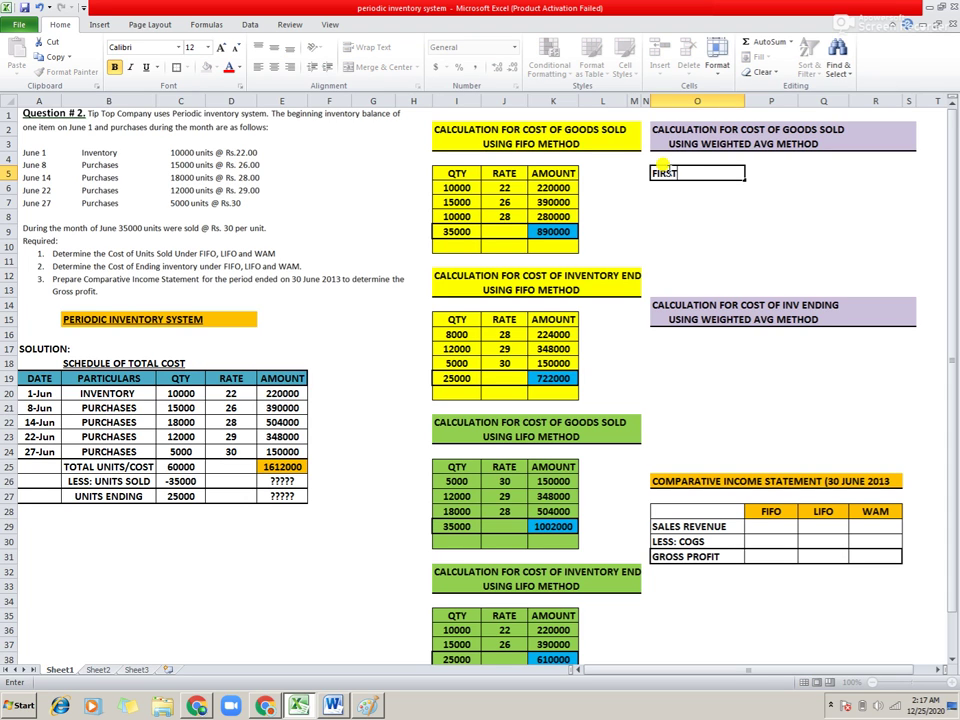
pyautogui.write('LY, WE WILL CALCULATE THE ')
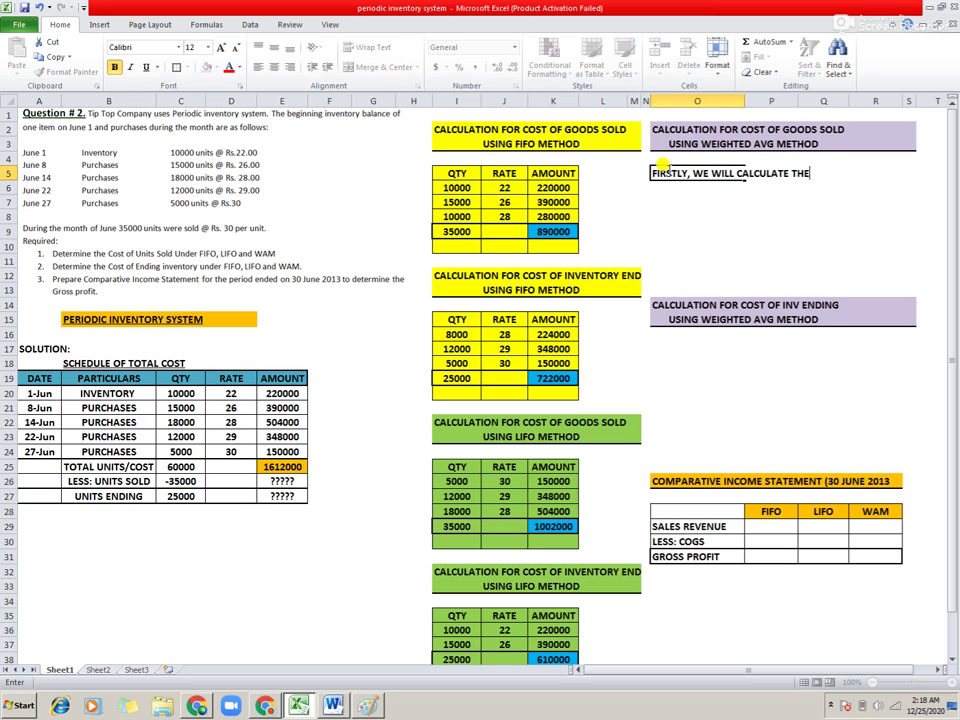
pyautogui.write('W.AVR')
pyautogui.press('BackSpace')
pyautogui.write('G RATE')
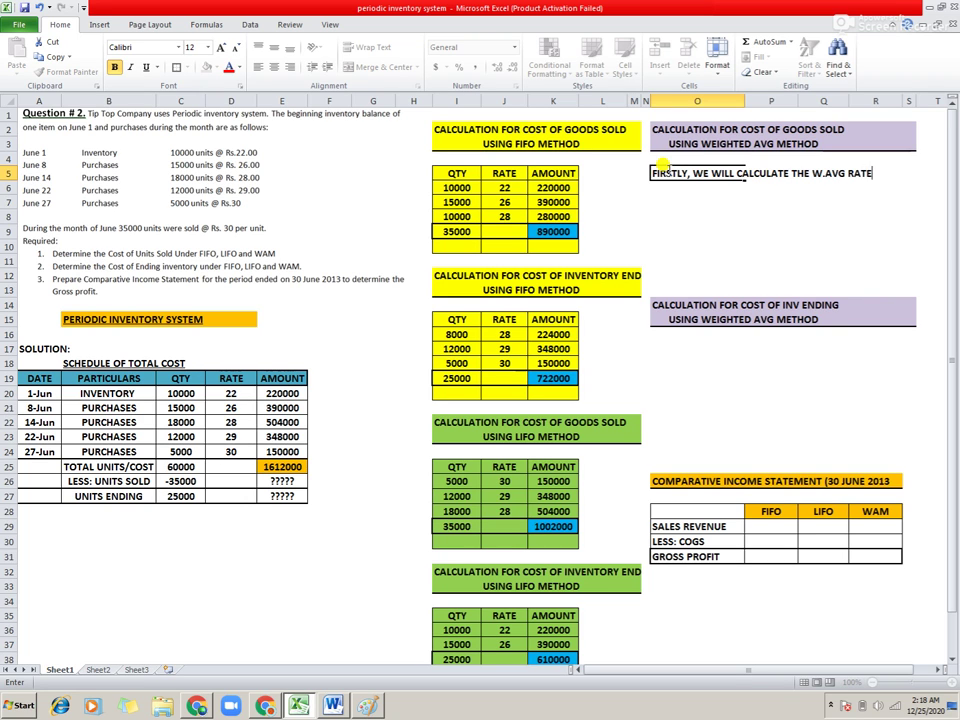
pyautogui.press('Return')
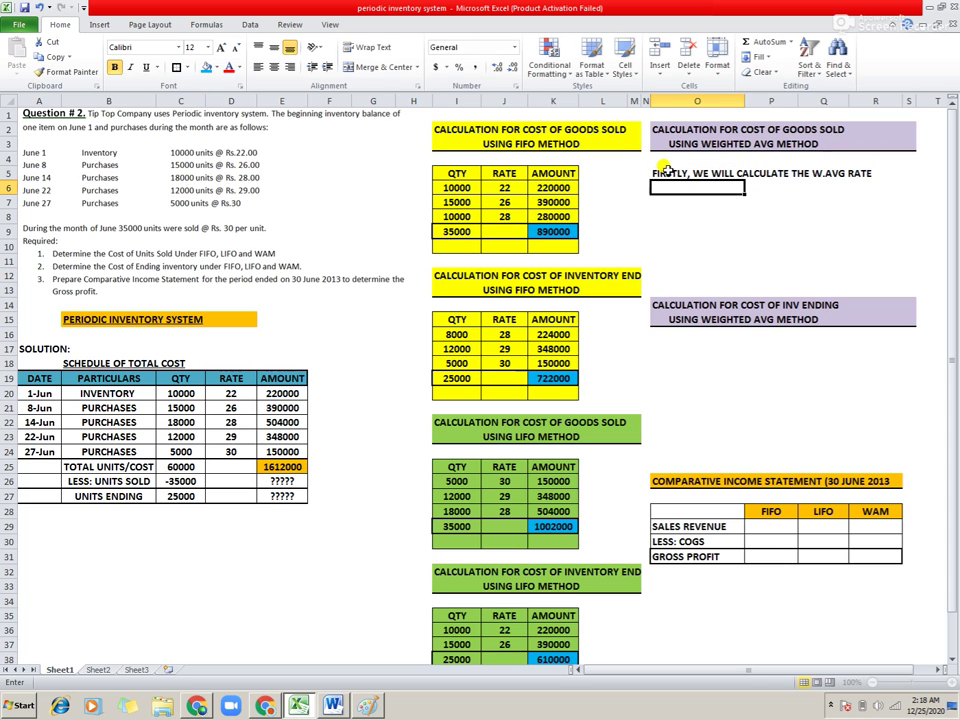
pyautogui.click(664, 171)
pyautogui.press('Return')
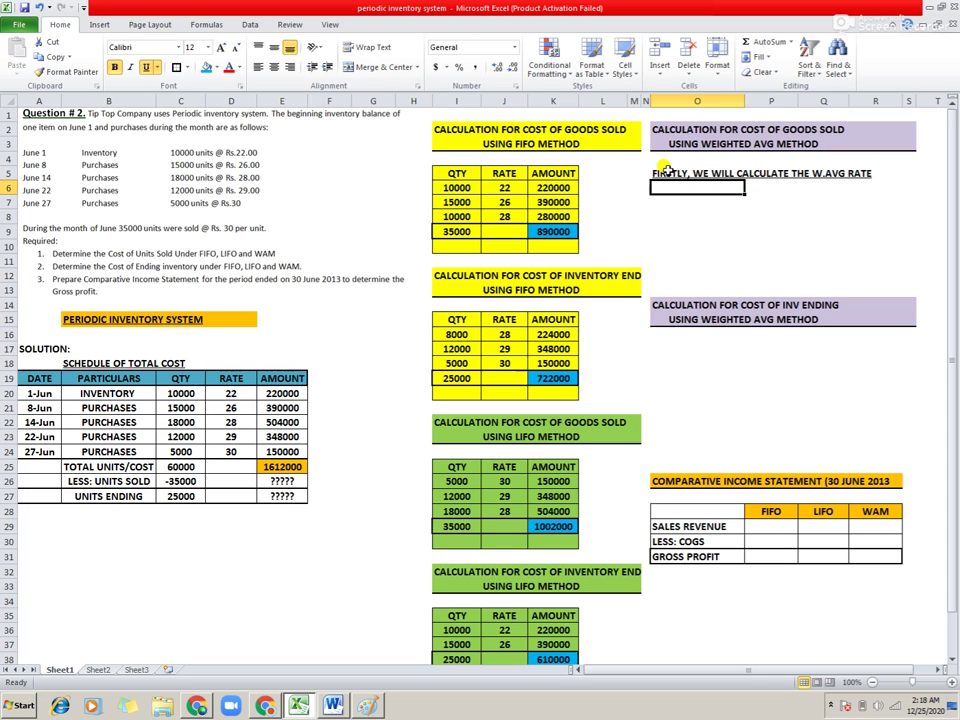
# - Enter the text formula "RATE = TOTAL COST / TOTAL UNIT" in O6
pyautogui.write('R')
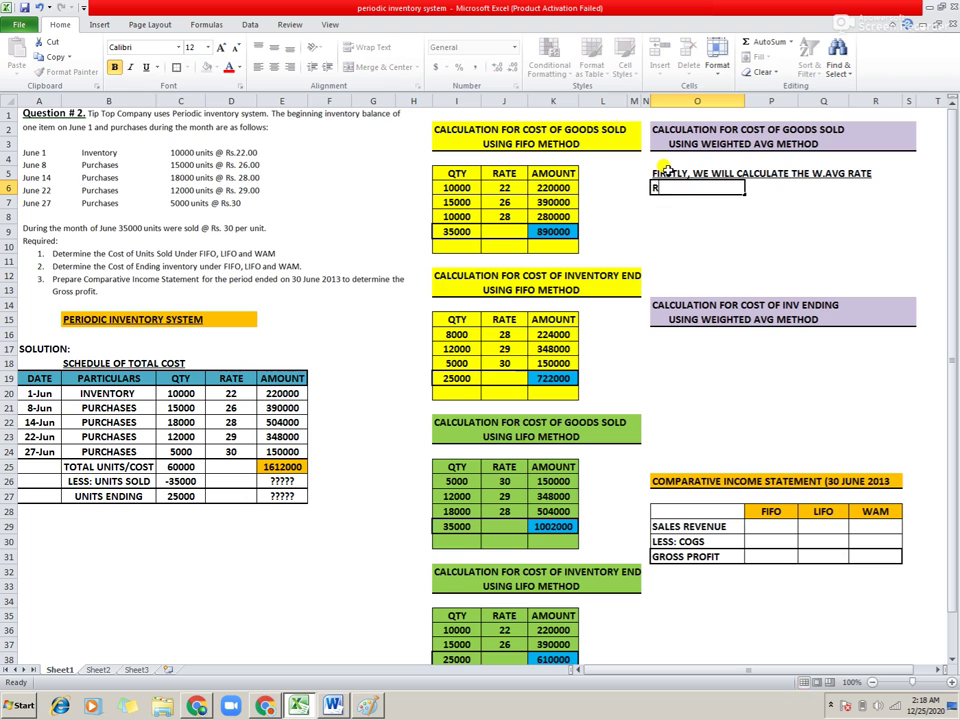
pyautogui.write('ATE  =   TOTAL COST')
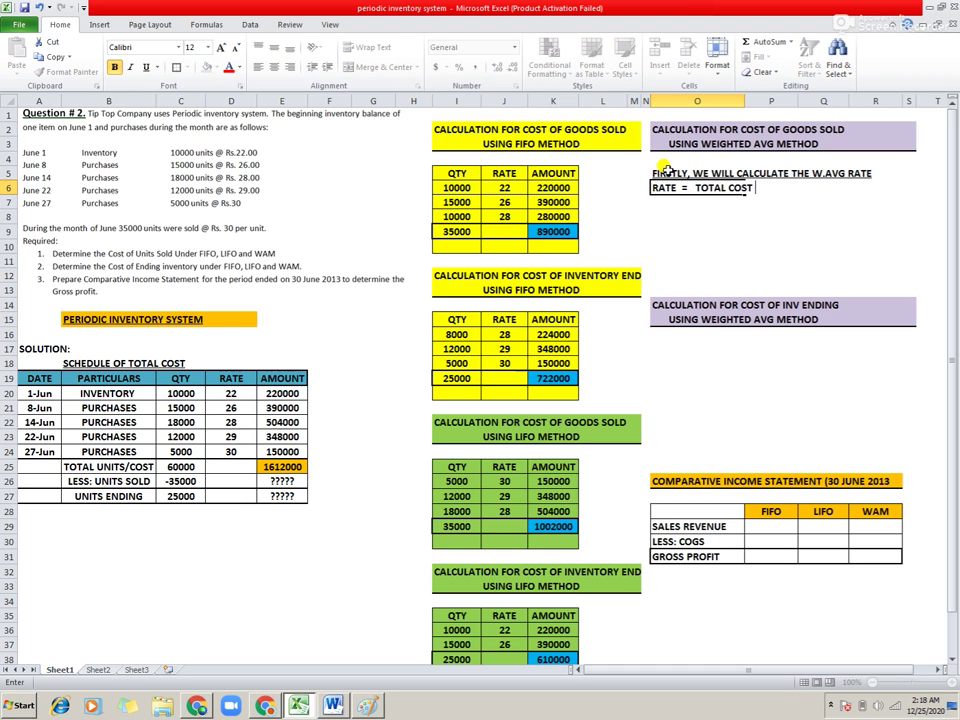
pyautogui.write(' / TOTAL UNI')
pyautogui.write('T')
pyautogui.press('Return')
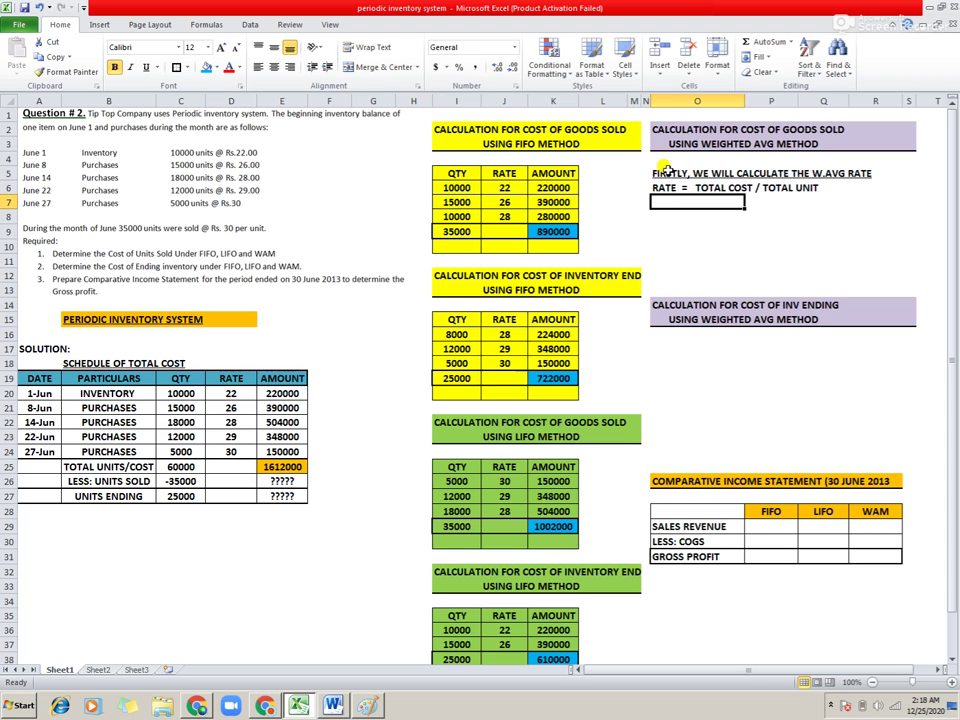
# - Fill the total units cell C25 in the schedule of total cost with the standard orange color
pyautogui.click(195, 466)
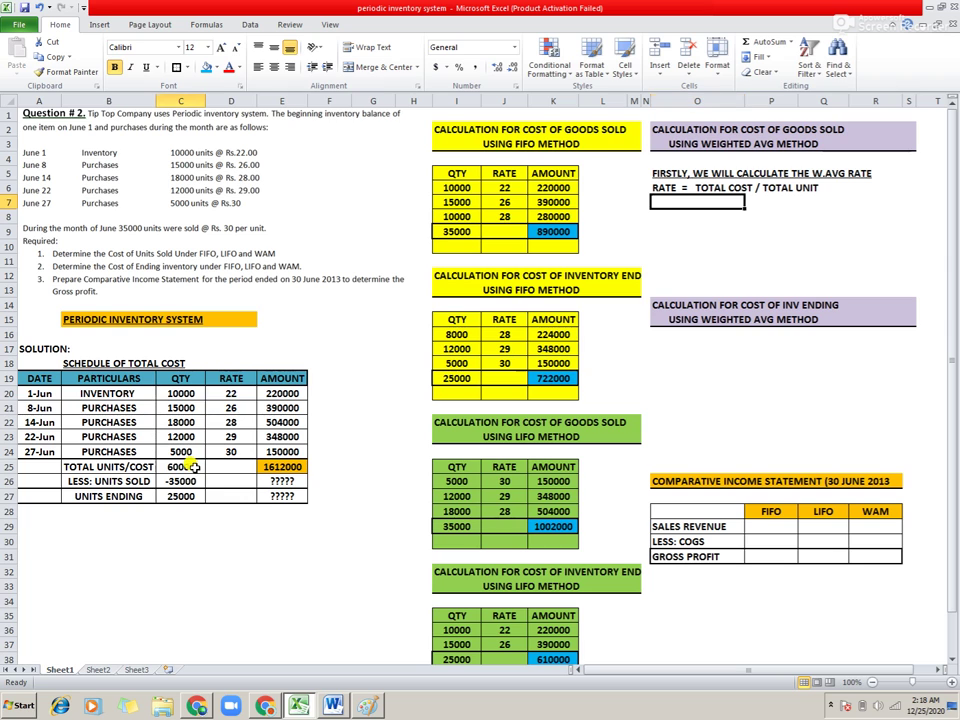
pyautogui.click(215, 68)
pyautogui.click(222, 157)
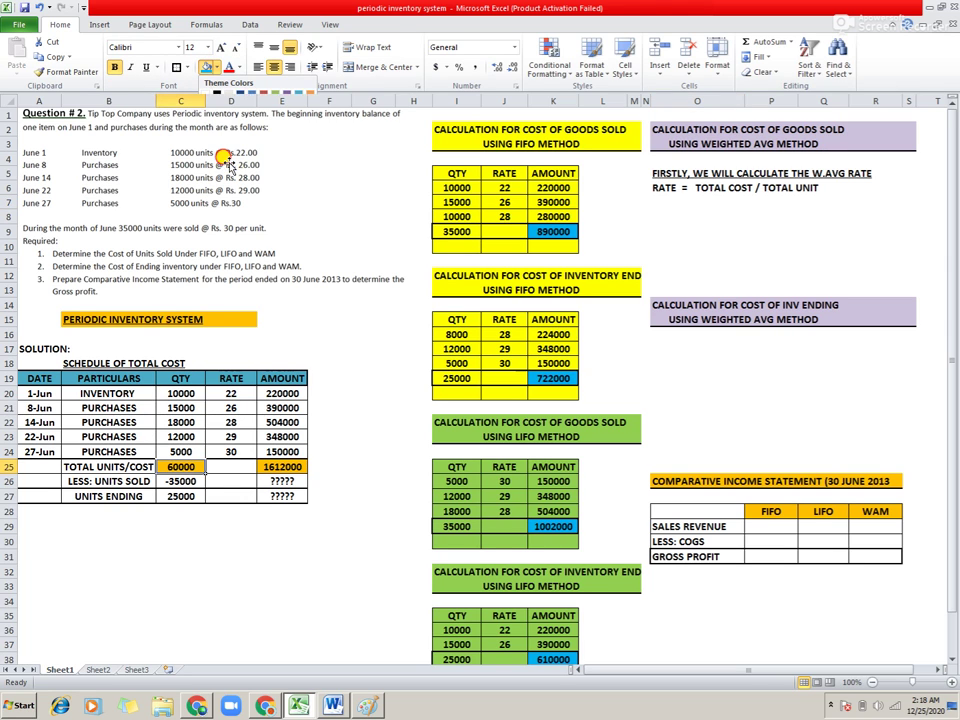
pyautogui.click(229, 165)
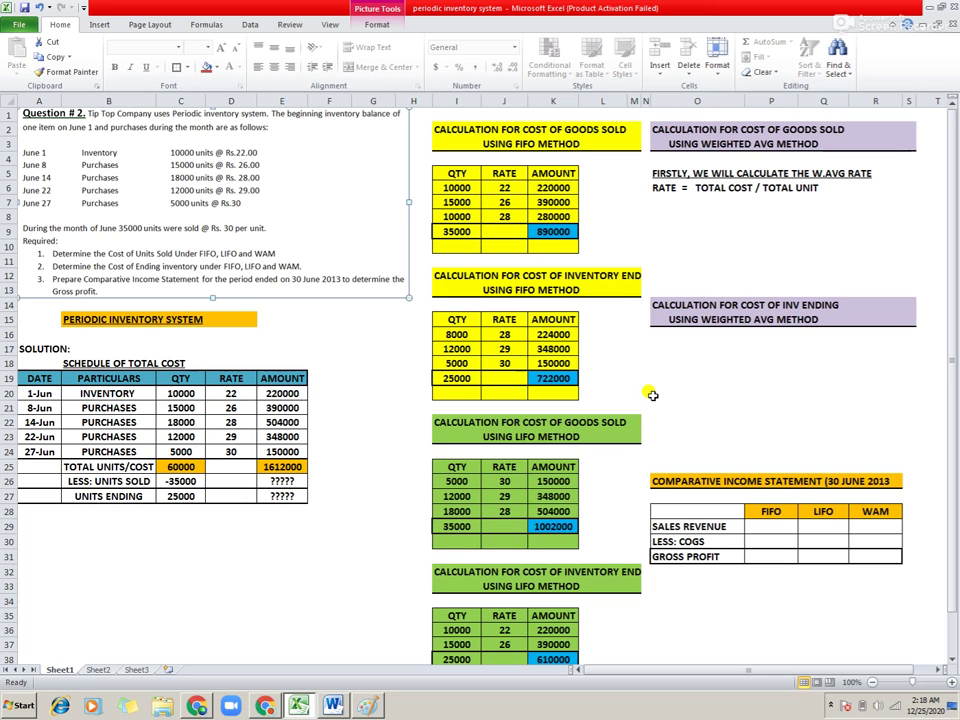
# - Copy the text formula for the rate into O7 and replace TOTAL COST in the copy with 1612000
pyautogui.click(660, 199)
pyautogui.hotkey('ctrl', 'v')
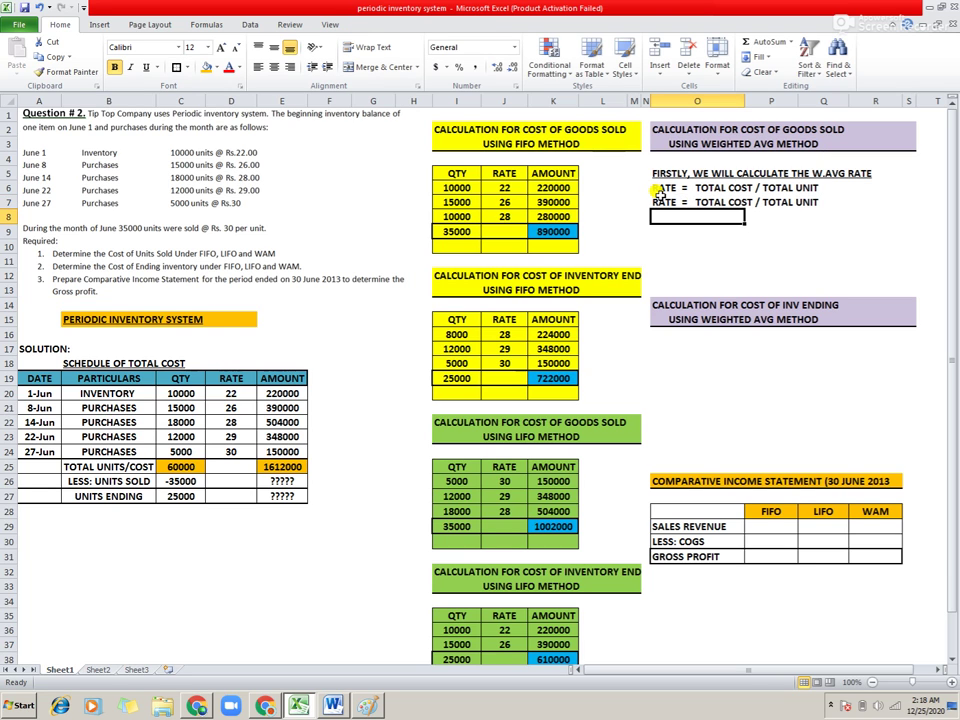
pyautogui.doubleClick(660, 197)
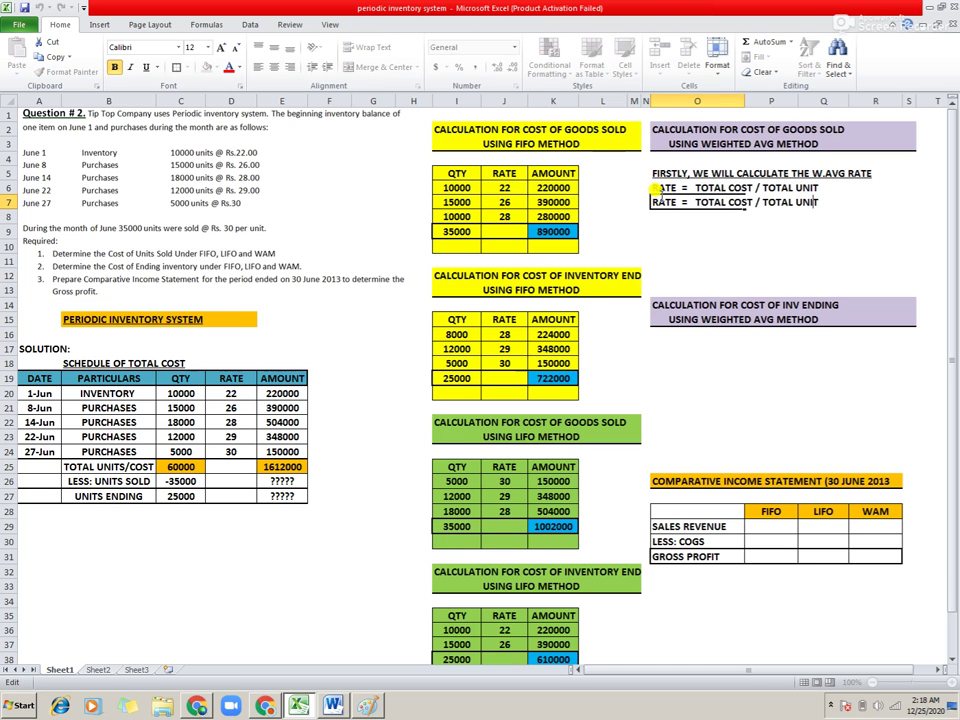
pyautogui.press('BackSpace')
pyautogui.press('BackSpace')
pyautogui.press('BackSpace')
pyautogui.press('BackSpace')
pyautogui.press('BackSpace')
pyautogui.press('BackSpace')
pyautogui.press('BackSpace')
pyautogui.press('BackSpace')
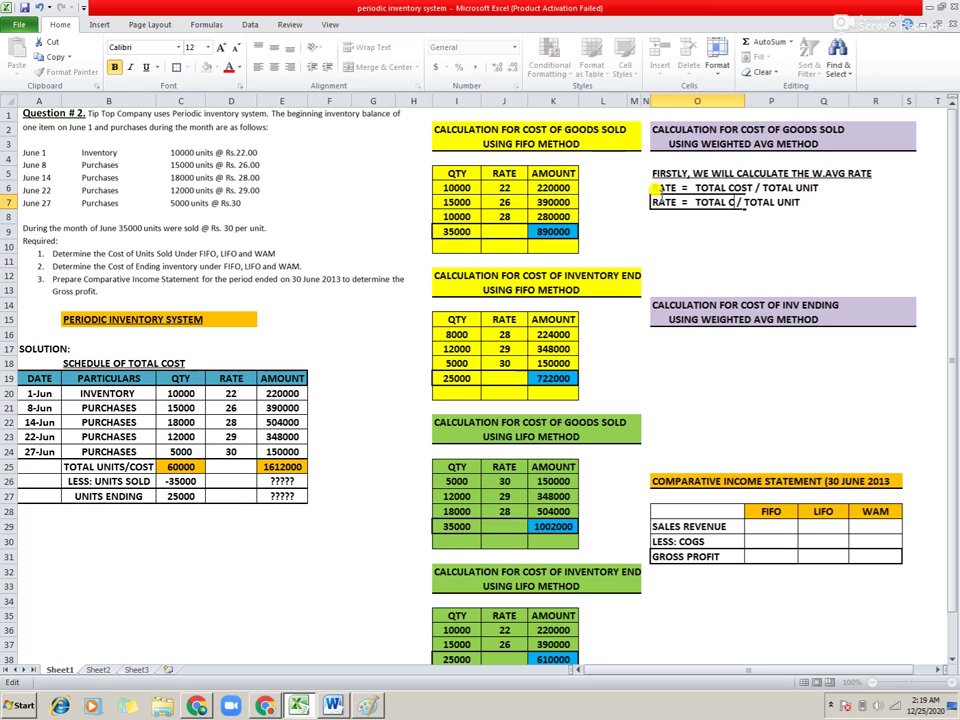
pyautogui.press('BackSpace')
pyautogui.press('BackSpace')
pyautogui.write('1')
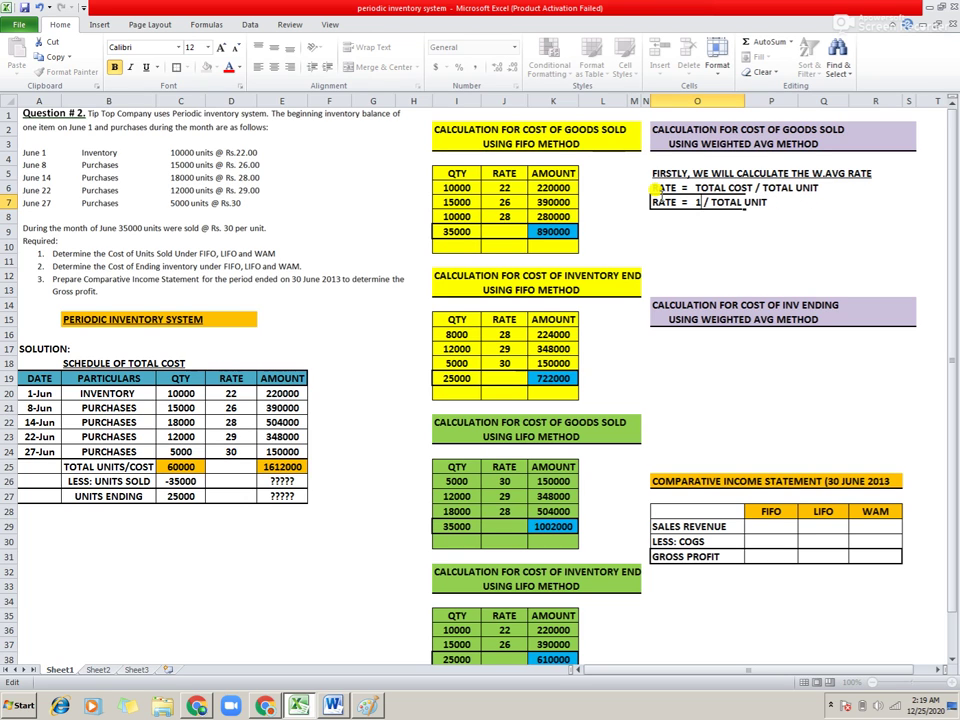
pyautogui.write('612000')
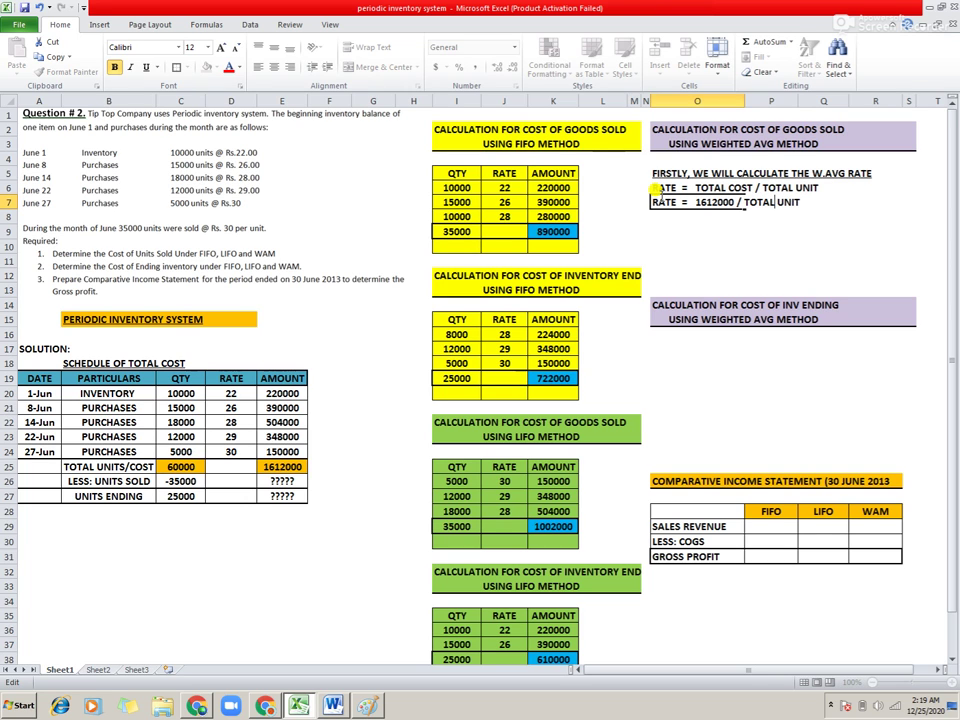
# - Replace TOTAL UNIT with 60000 in O7 so the line reads "RATE = 1612000 / 60000"
pyautogui.press('BackSpace')
pyautogui.press('BackSpace')
pyautogui.press('BackSpace')
pyautogui.press('BackSpace')
pyautogui.press('BackSpace')
pyautogui.press('BackSpace')
pyautogui.press('BackSpace')
pyautogui.press('BackSpace')
pyautogui.press('BackSpace')
pyautogui.press('BackSpace')
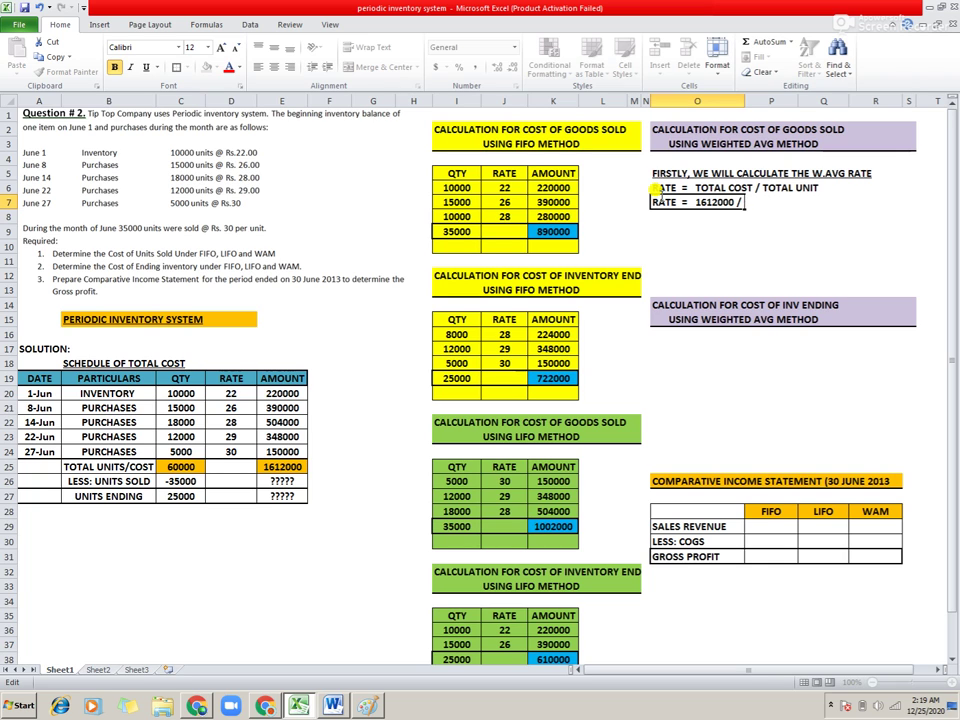
pyautogui.write('60000')
pyautogui.press('Return')
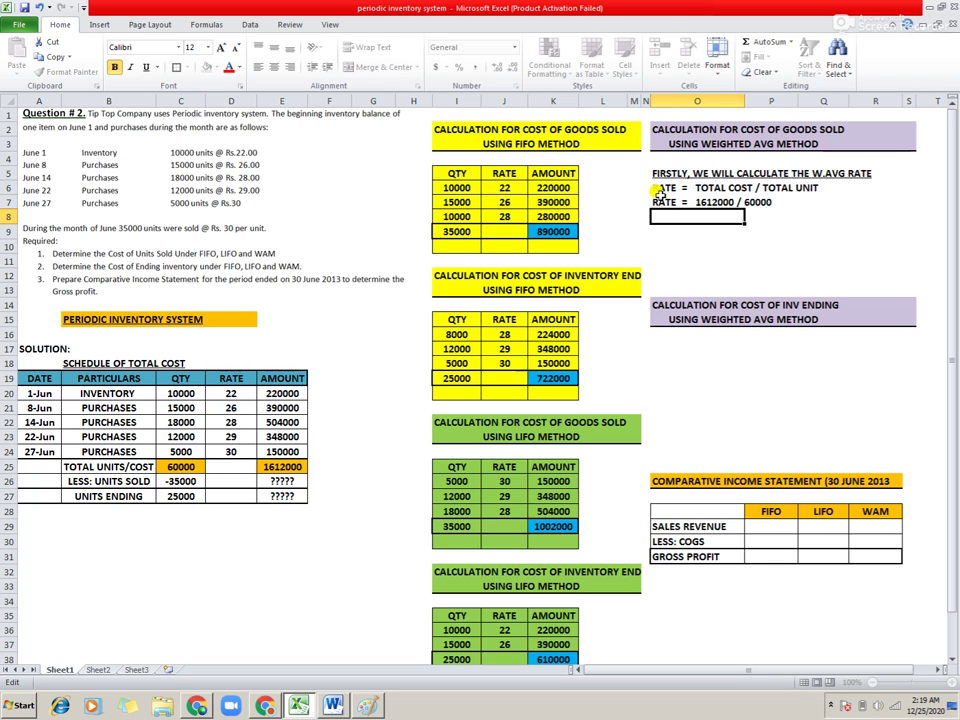
# - Enter "RATE =" in O8 and calculate 1612000/60000 as a scratch formula in R8
pyautogui.write('RATE')
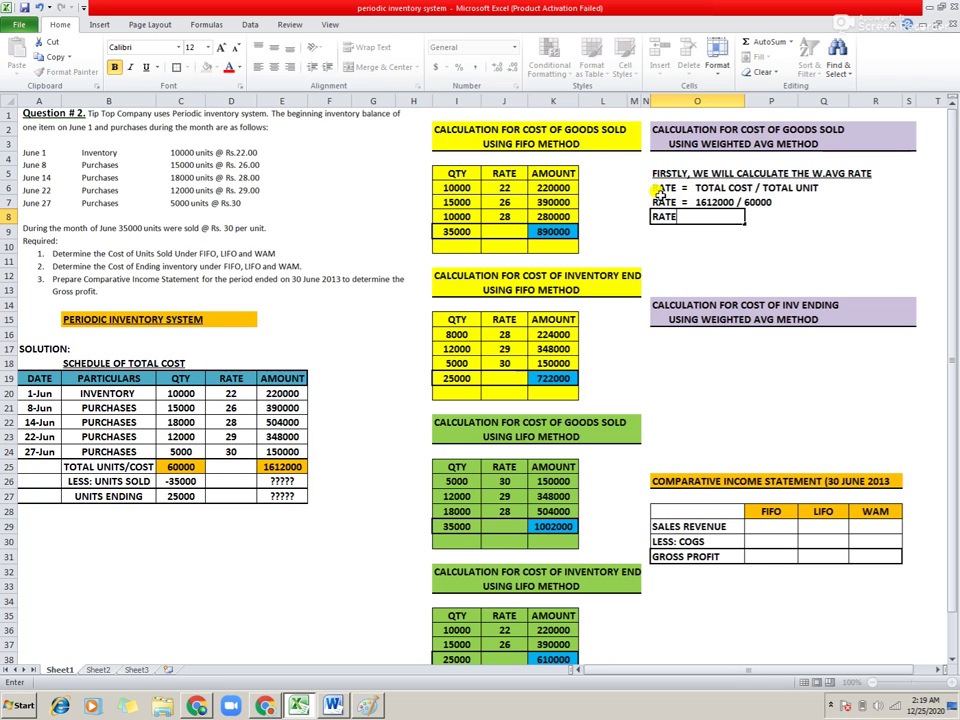
pyautogui.write('  =')
pyautogui.press('Right')
pyautogui.press('Right')
pyautogui.press('Right')
pyautogui.write('=')
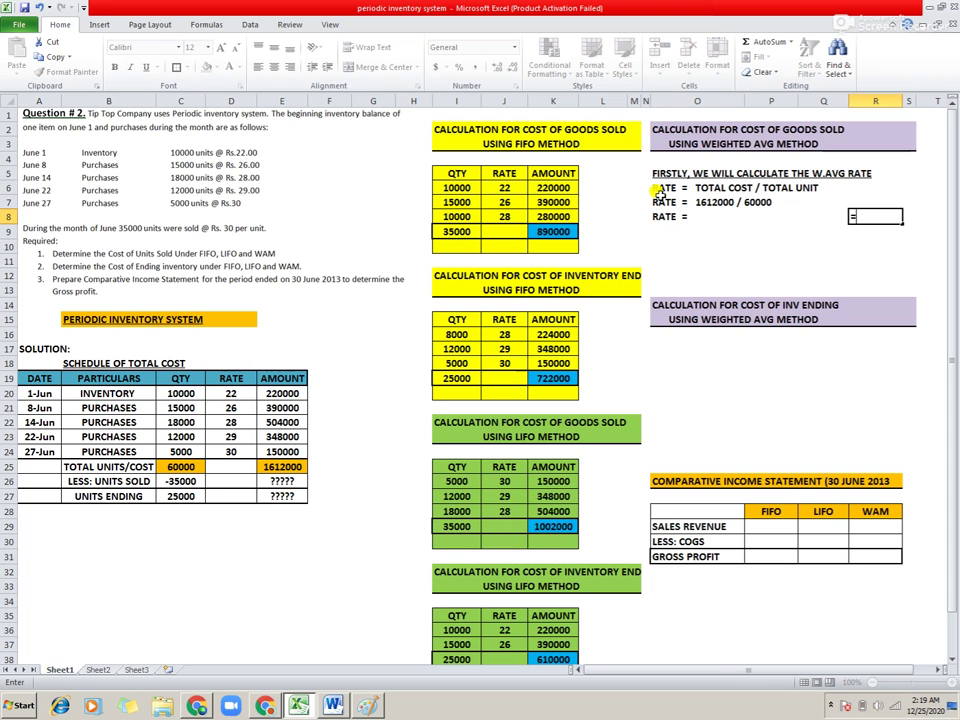
pyautogui.write('1612000/60000')
pyautogui.press('Return')
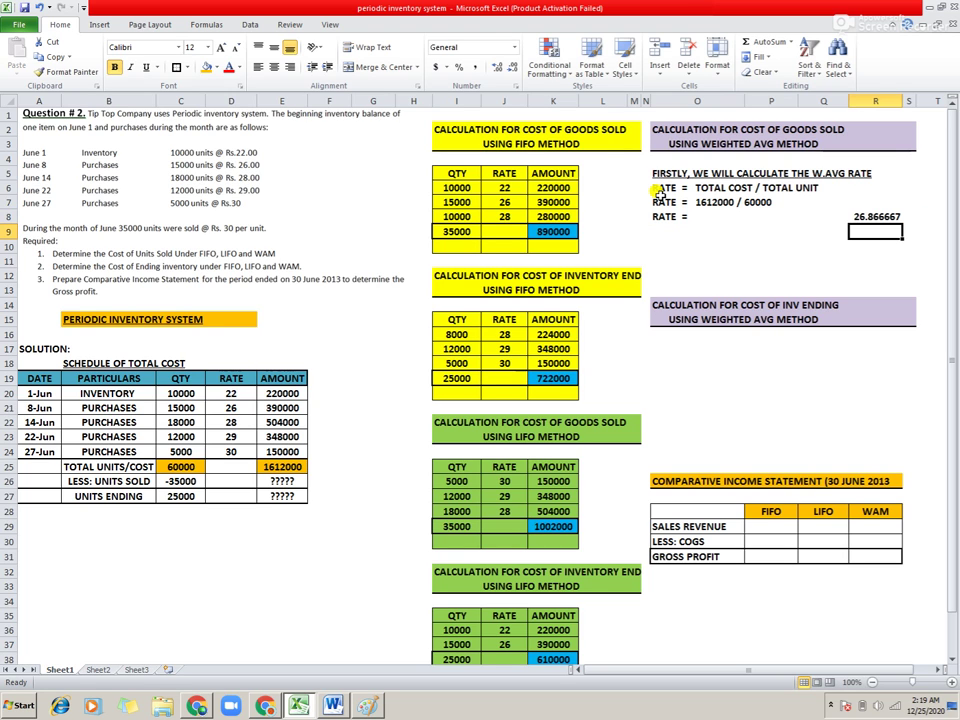
# - Complete O8 as "RATE = 26.86" and delete the scratch calculation in R8
pyautogui.click(703, 216)
pyautogui.doubleClick(685, 213)
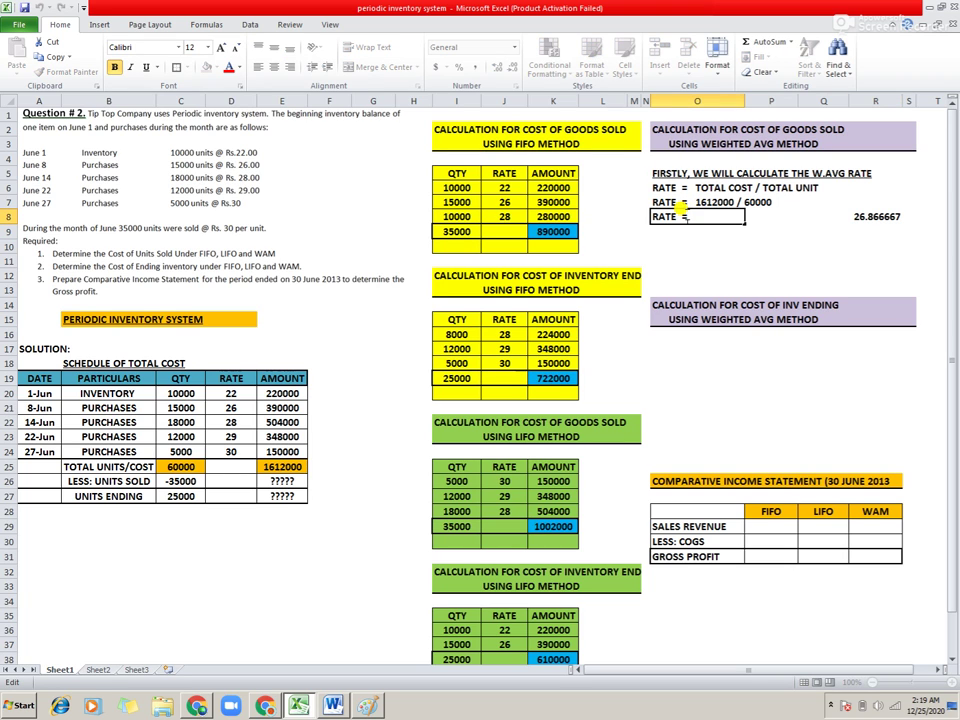
pyautogui.write('26.86')
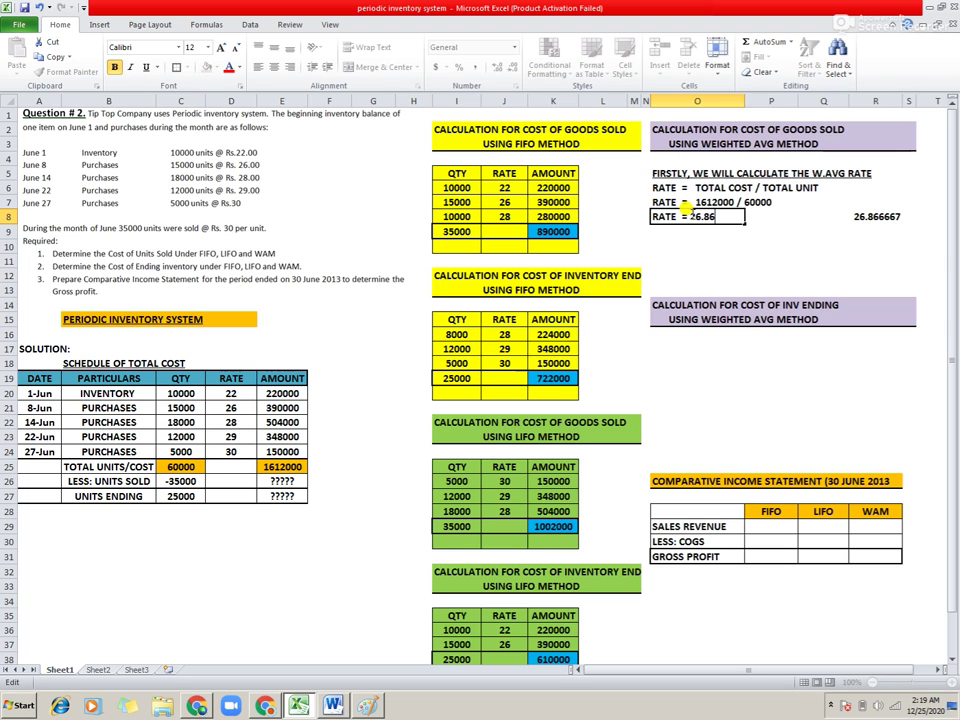
pyautogui.press('Return')
pyautogui.click(874, 217)
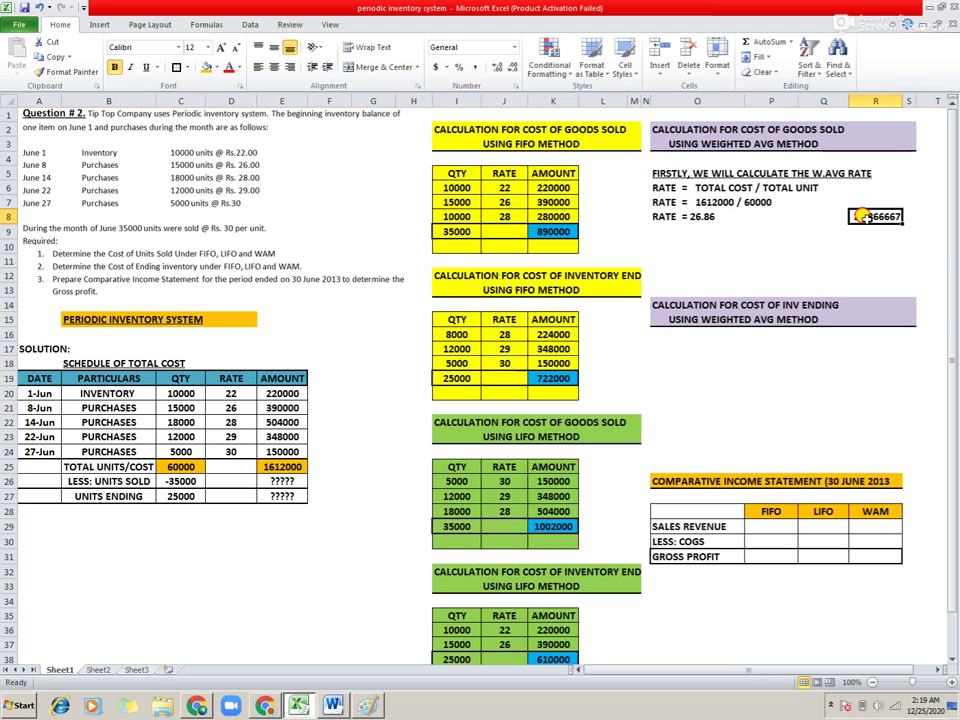
pyautogui.press('Delete')
# - Fill the weighted average rate cell O8 with the same light purple as the weighted average headings
pyautogui.click(652, 216)
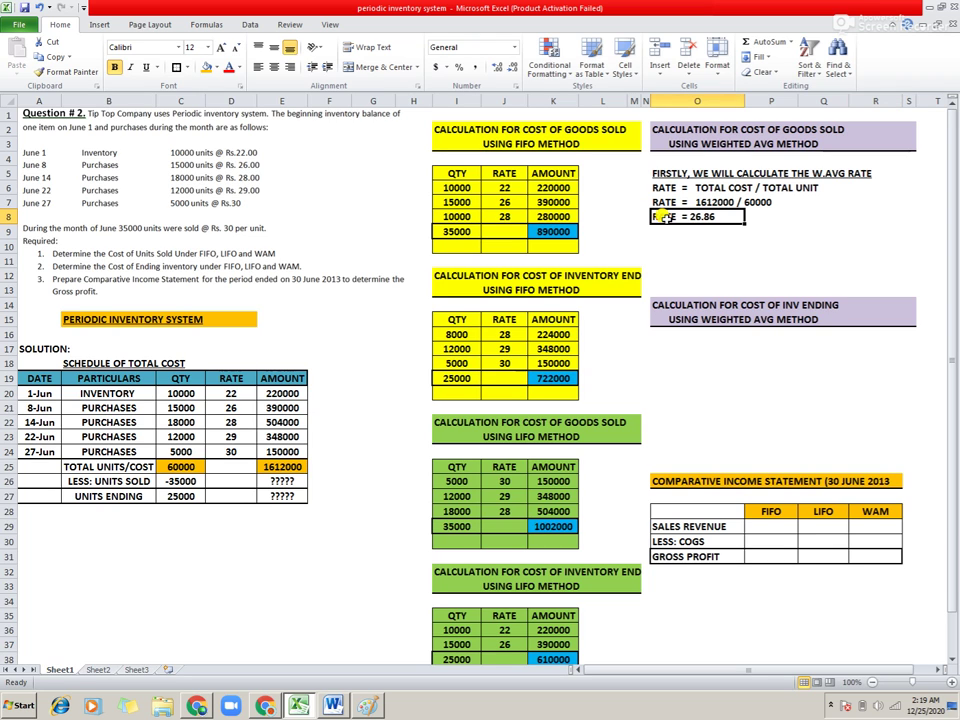
pyautogui.click(215, 67)
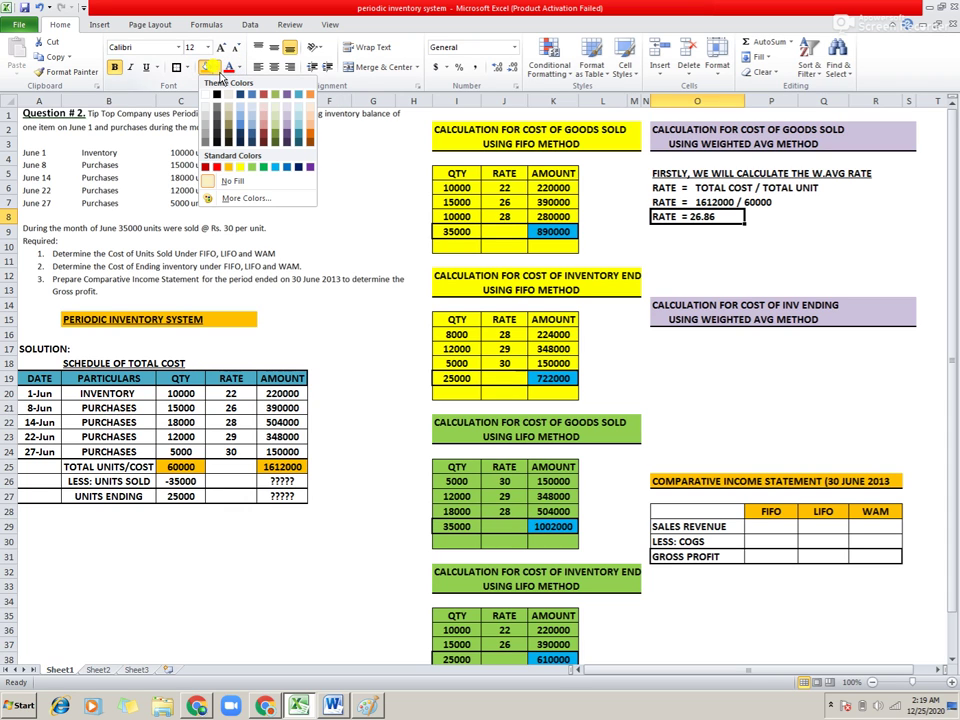
pyautogui.press('Escape')
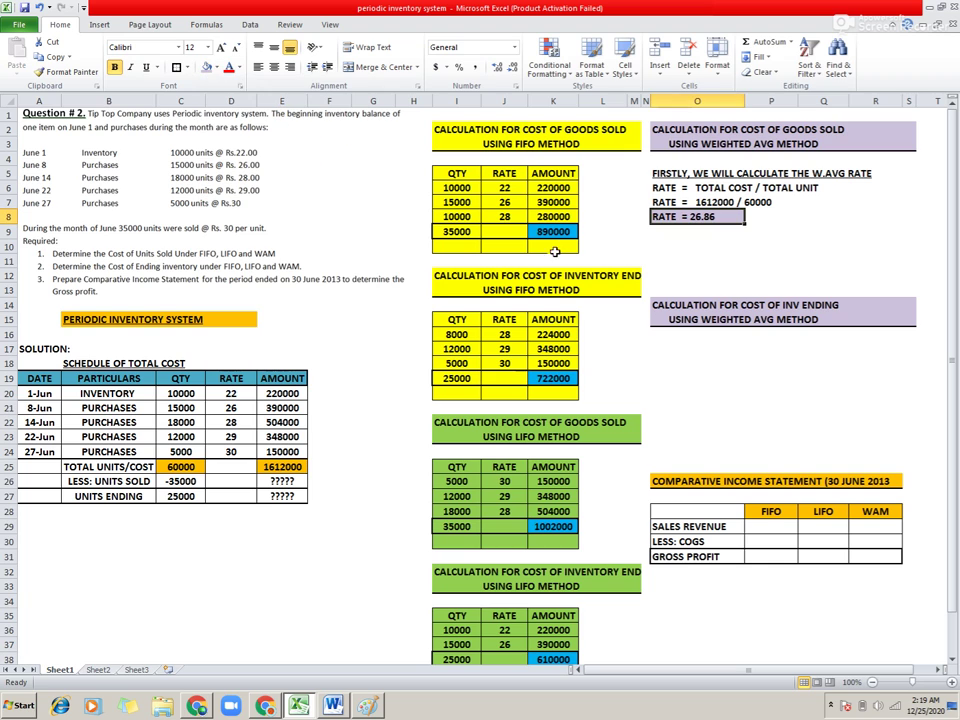
# - Enter the text formula "COGS = UNITS SOLD X RATE" in O9 below the weighted average rate
pyautogui.click(672, 242)
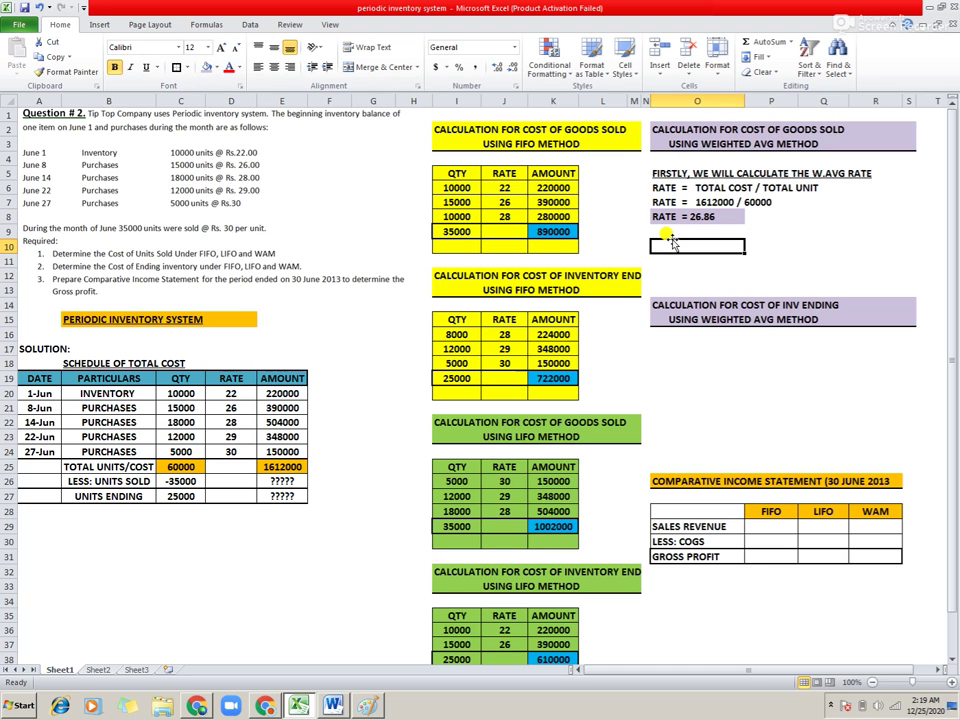
pyautogui.press('Up')
pyautogui.write('COST')
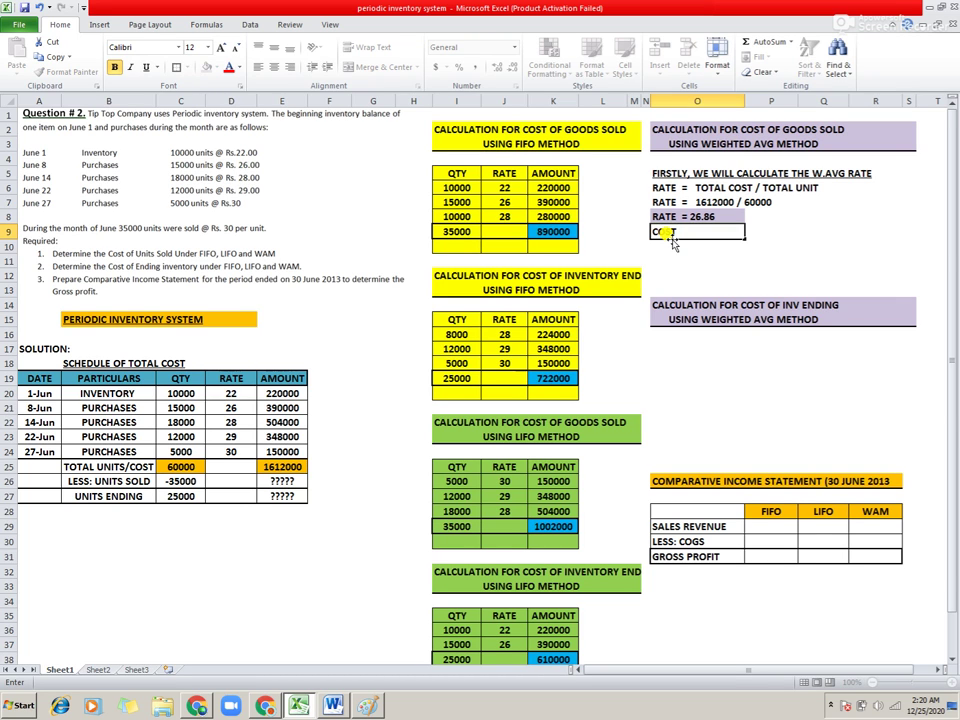
pyautogui.press('BackSpace')
pyautogui.write('= UNITS SOLD X RATE')
pyautogui.press('Return')
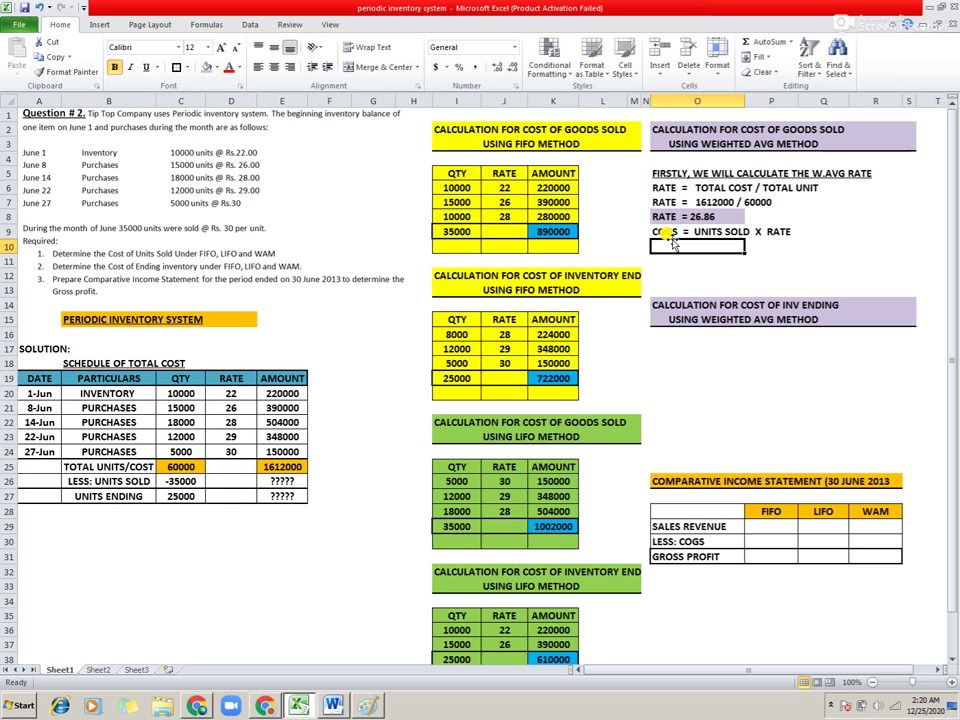
# - Duplicate the COGS text formula into O10 and replace UNITS SOLD in the copy with 35000
pyautogui.hotkey('ctrl', 'd')
pyautogui.press('F2')
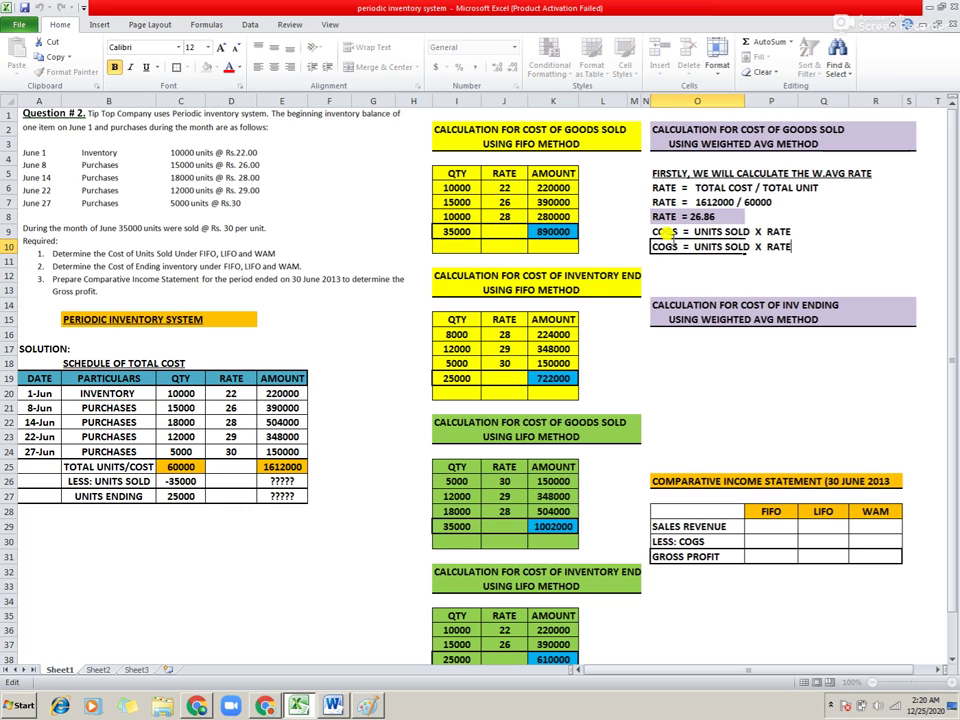
pyautogui.press('Left')
pyautogui.press('Left')
pyautogui.press('Left')
pyautogui.press('Left')
pyautogui.press('Left')
pyautogui.press('Left')
pyautogui.press('Left')
pyautogui.press('BackSpace')
pyautogui.press('BackSpace')
pyautogui.press('BackSpace')
pyautogui.press('BackSpace')
pyautogui.press('BackSpace')
pyautogui.press('BackSpace')
pyautogui.press('BackSpace')
pyautogui.press('BackSpace')
pyautogui.press('BackSpace')
pyautogui.press('BackSpace')
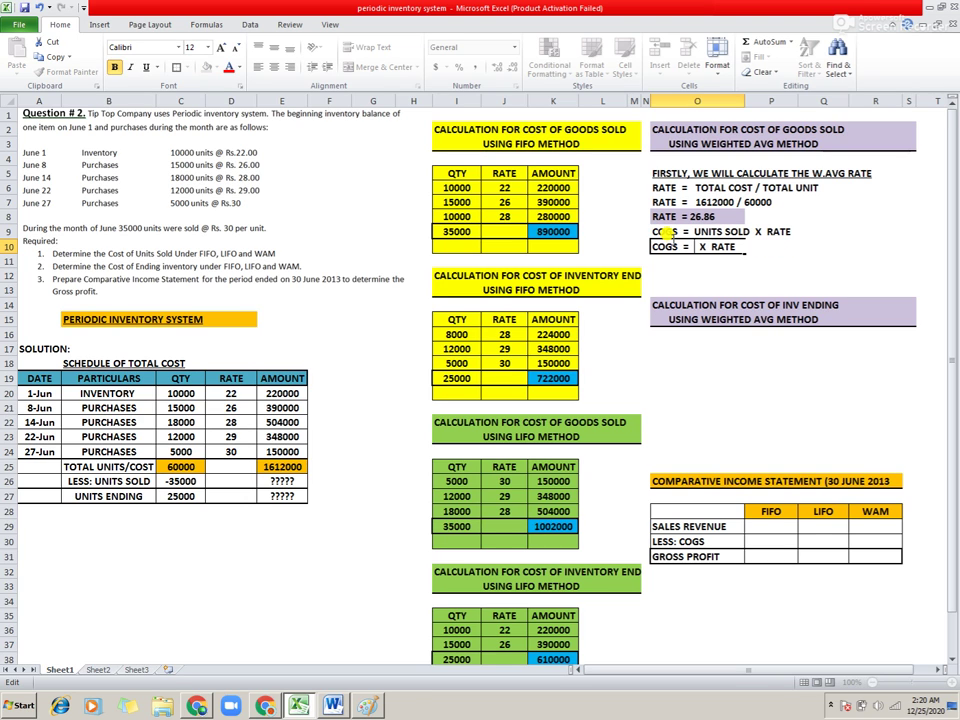
pyautogui.write('35000')
# - Replace RATE with 26.86 in O10 so the line reads "COGS = 35000 X 26.86"
pyautogui.press('Right')
pyautogui.press('Right')
pyautogui.press('Right')
pyautogui.press('Right')
pyautogui.press('Right')
pyautogui.press('Right')
pyautogui.press('Right')
pyautogui.press('BackSpace')
pyautogui.press('BackSpace')
pyautogui.press('BackSpace')
pyautogui.press('BackSpace')
pyautogui.write('26.86')
pyautogui.press('Return')
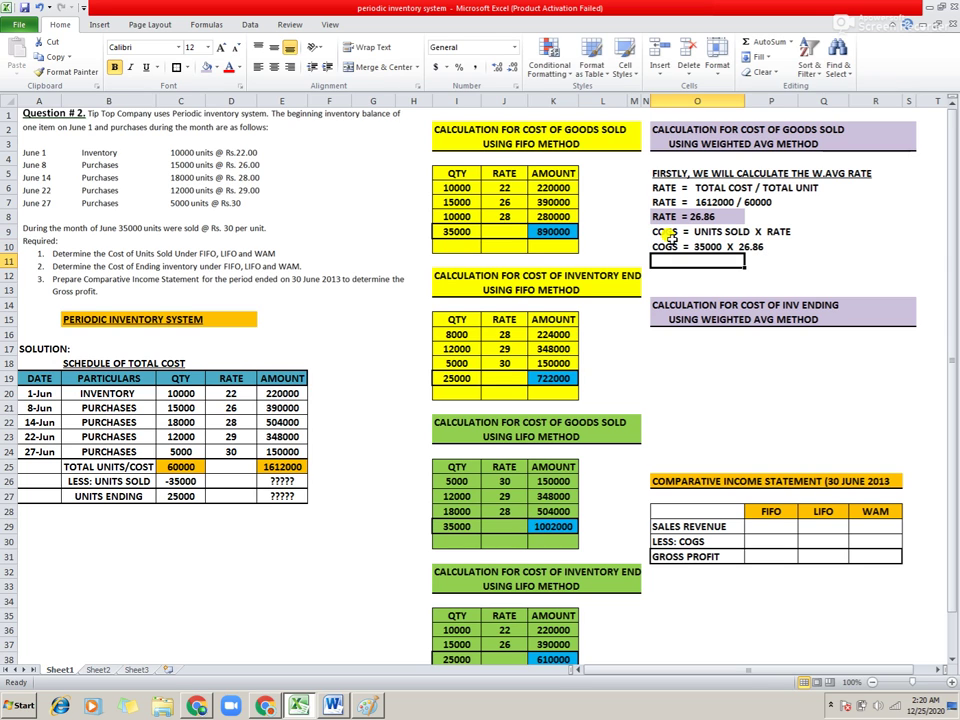
# - Enter "COGS =" in O11 and calculate 35000*26.86 as a scratch formula in Q11
pyautogui.write('COGS ')
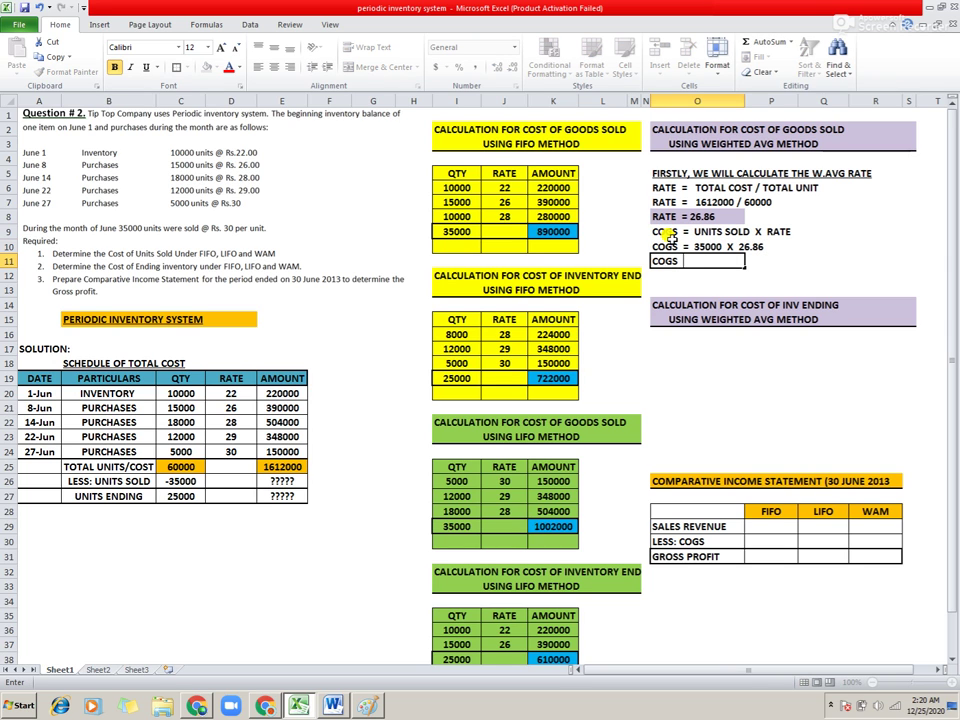
pyautogui.write('=')
pyautogui.click(672, 240)
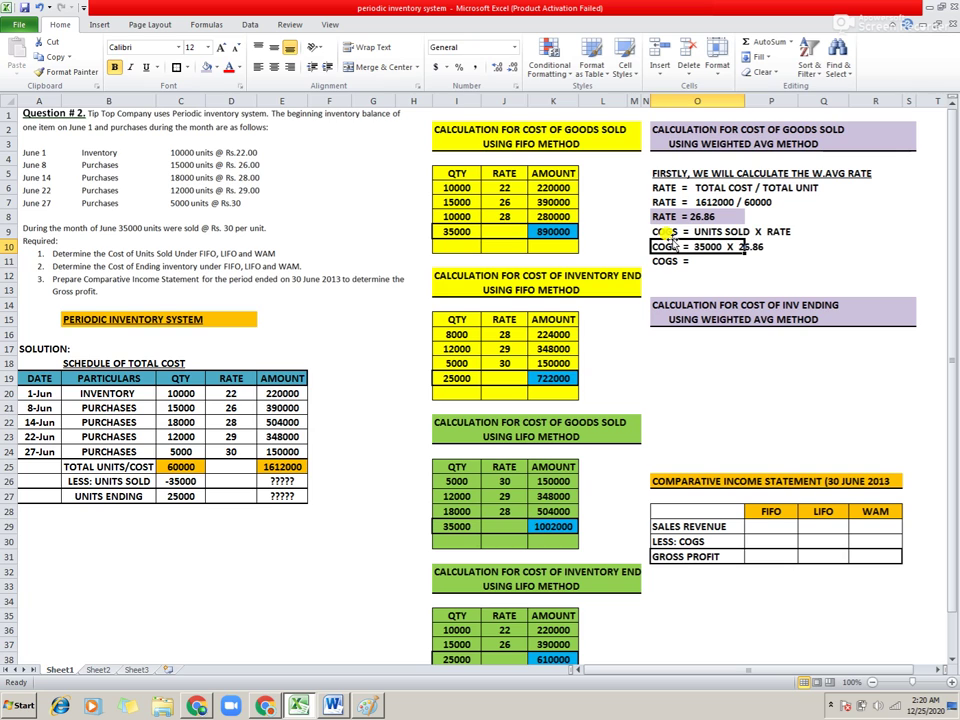
pyautogui.press('Down')
pyautogui.press('Right')
pyautogui.press('Right')
pyautogui.write('=')
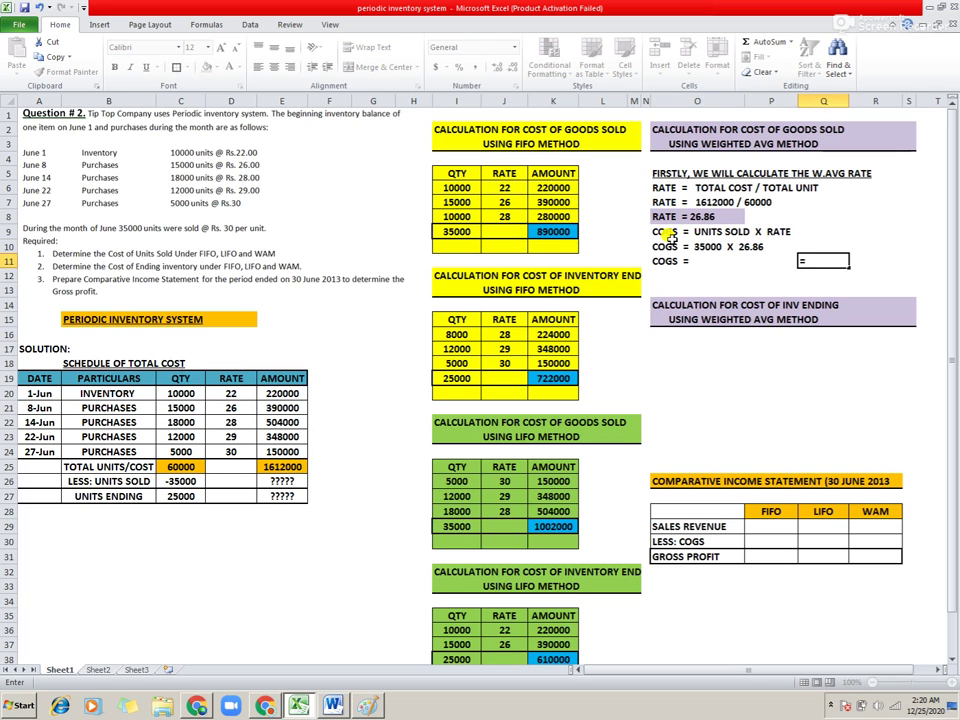
pyautogui.write('35000 *26.86')
pyautogui.press('Return')
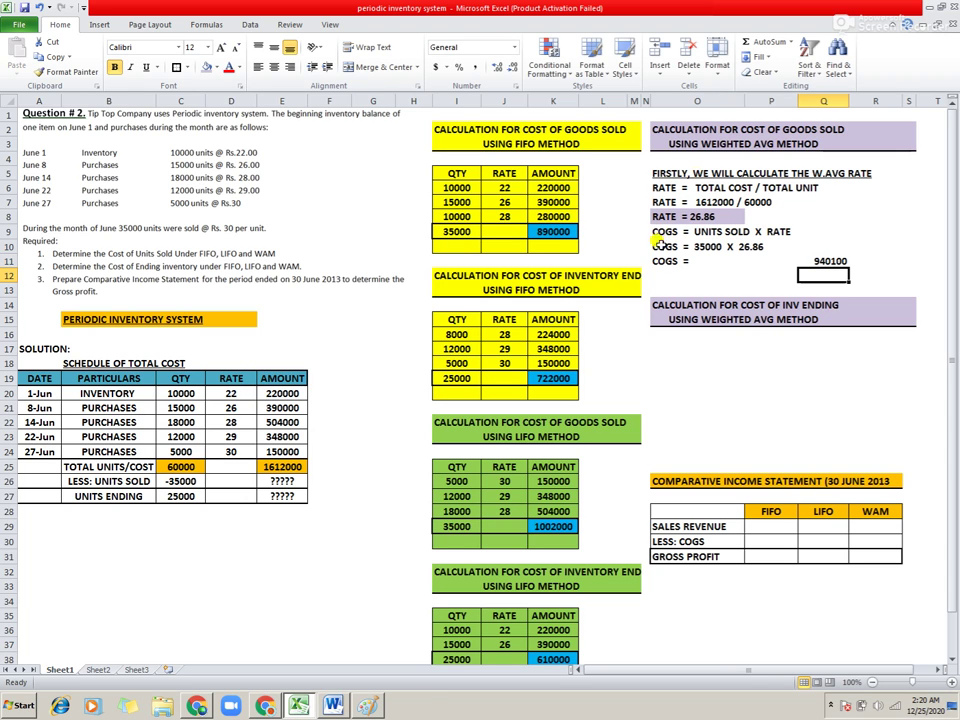
# - Complete O11 as "COGS = 940100" and delete the scratch calculation in Q11
pyautogui.click(688, 259)
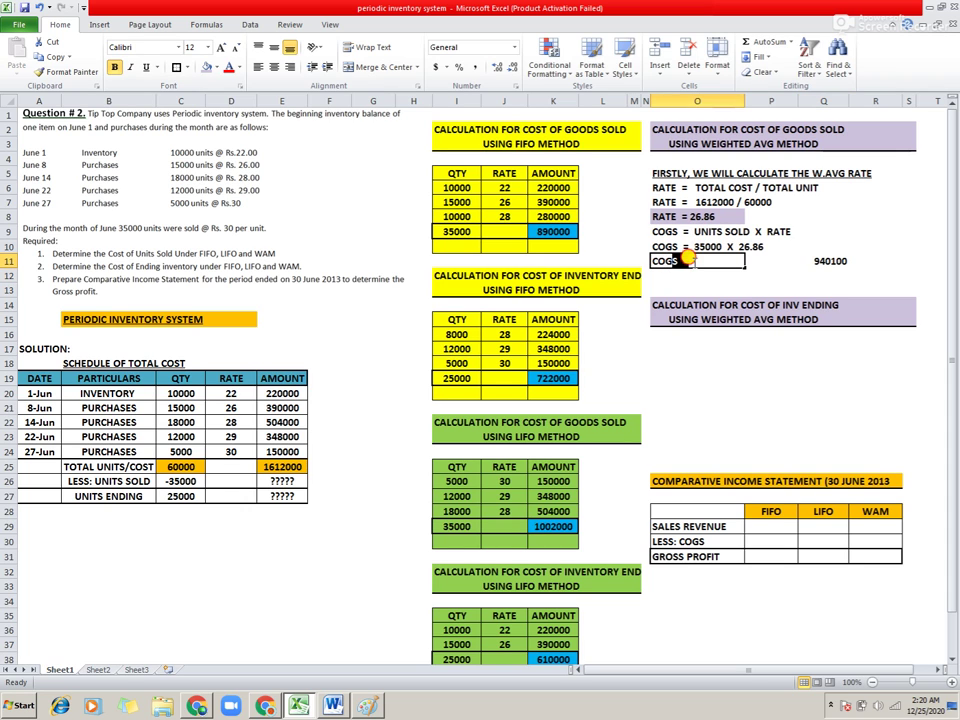
pyautogui.doubleClick(689, 259)
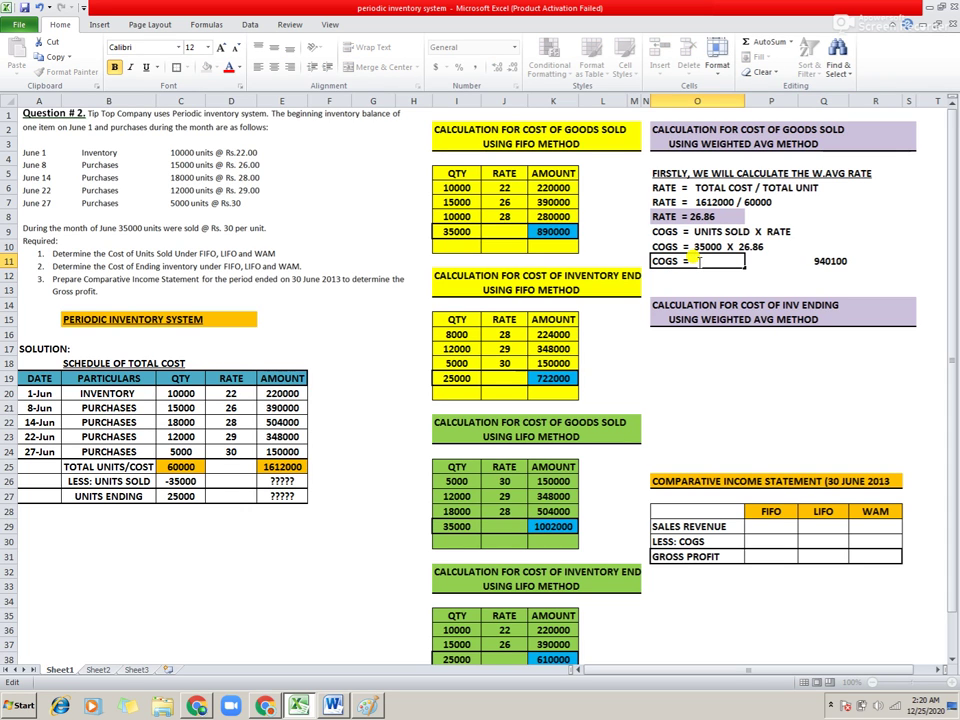
pyautogui.write('940100')
pyautogui.hotkey('ctrl', 'Return')
pyautogui.press('Right')
pyautogui.press('Right')
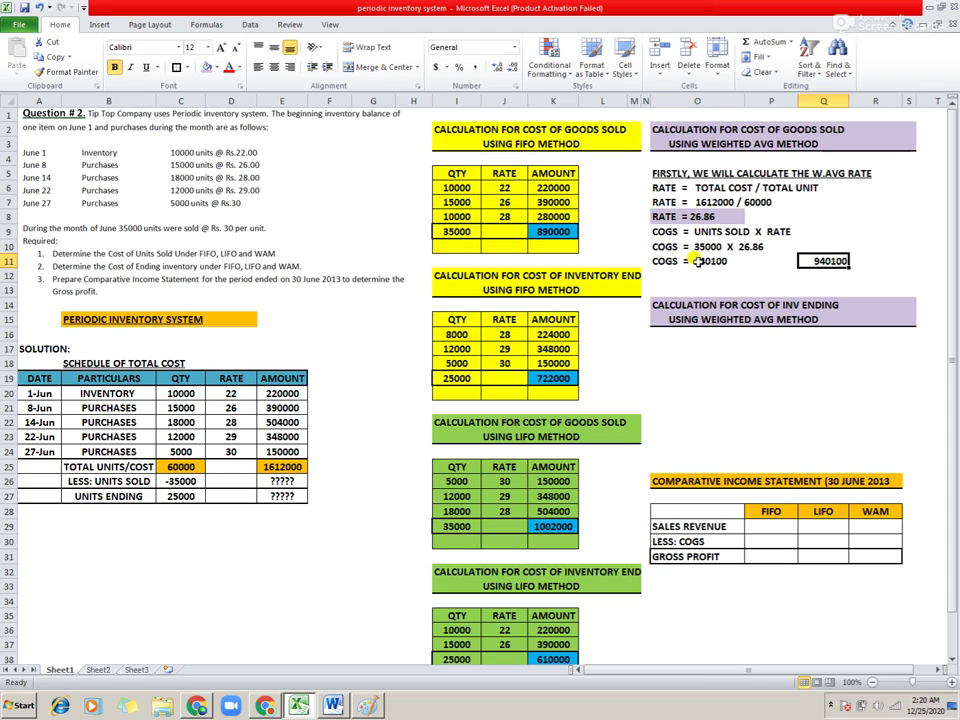
pyautogui.press('Delete')
# - Copy the "COGS = UNITS SOLD X RATE" line from O9:P9 to O17:P17, below the weighted average ending inventory heading
pyautogui.press('Left')
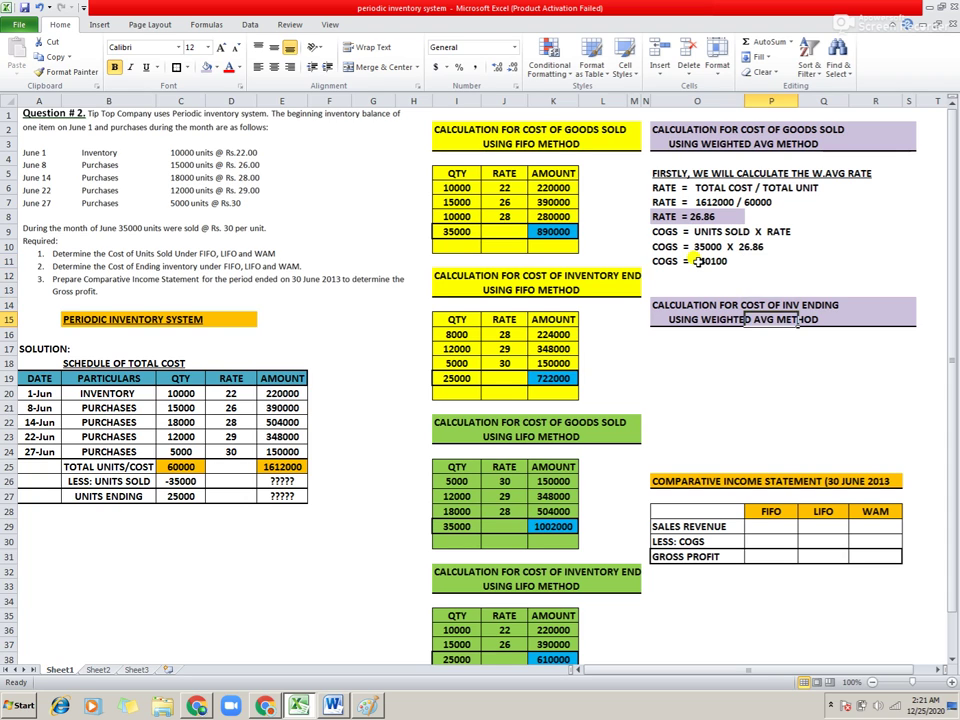
pyautogui.press('Up')
pyautogui.press('Up')
pyautogui.press('Up')
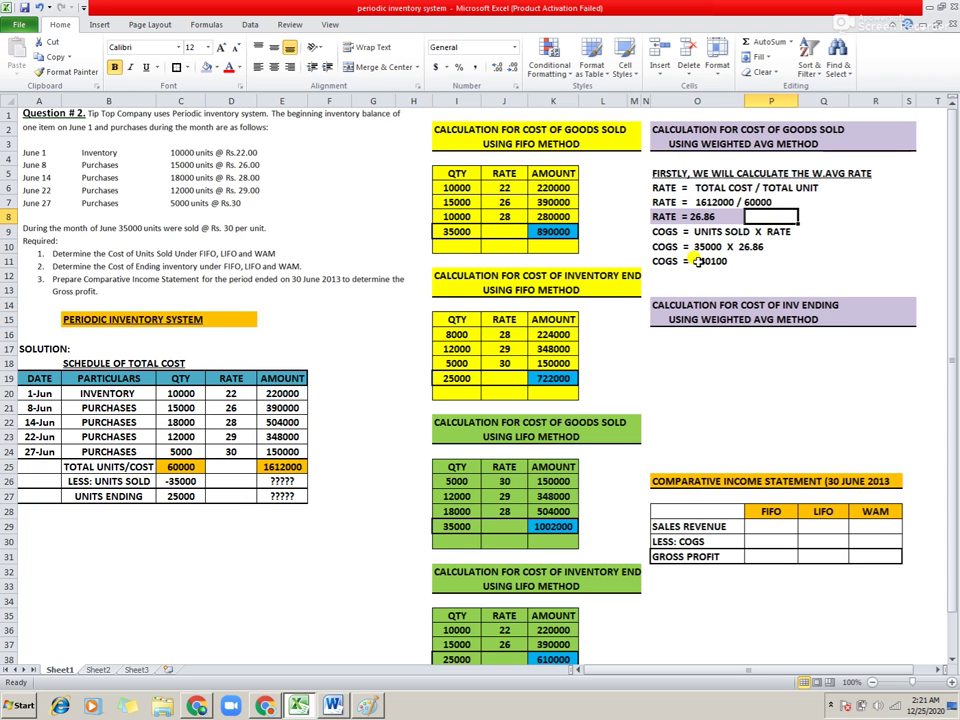
pyautogui.press('Down')
pyautogui.press('Down')
pyautogui.press('Down')
pyautogui.press('Down')
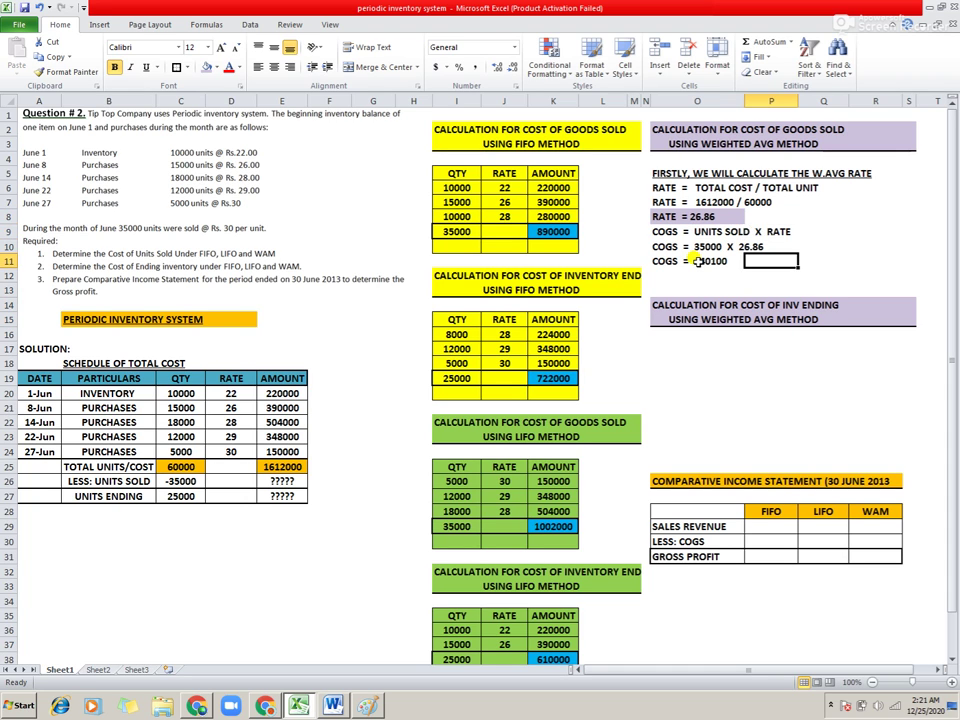
pyautogui.press('Up')
pyautogui.press('Up')
pyautogui.press('Up')
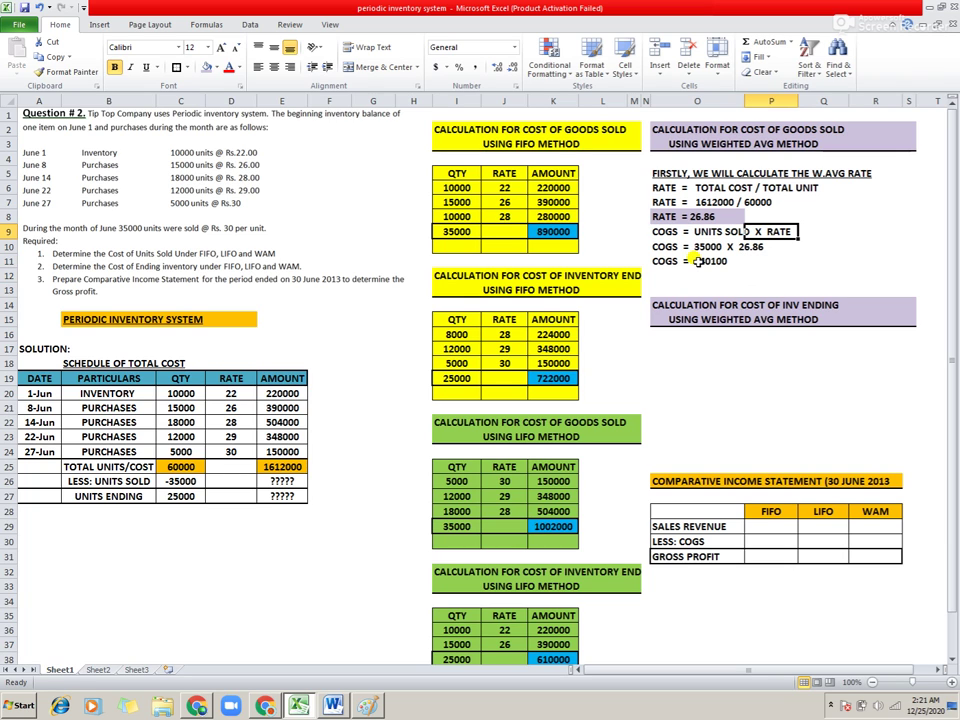
pyautogui.hotkey('shift', 'Left')
pyautogui.hotkey('ctrl', 'c')
pyautogui.press('Down')
pyautogui.press('Down')
pyautogui.press('Down')
pyautogui.press('Down')
pyautogui.press('Down')
pyautogui.press('Down')
pyautogui.press('Down')
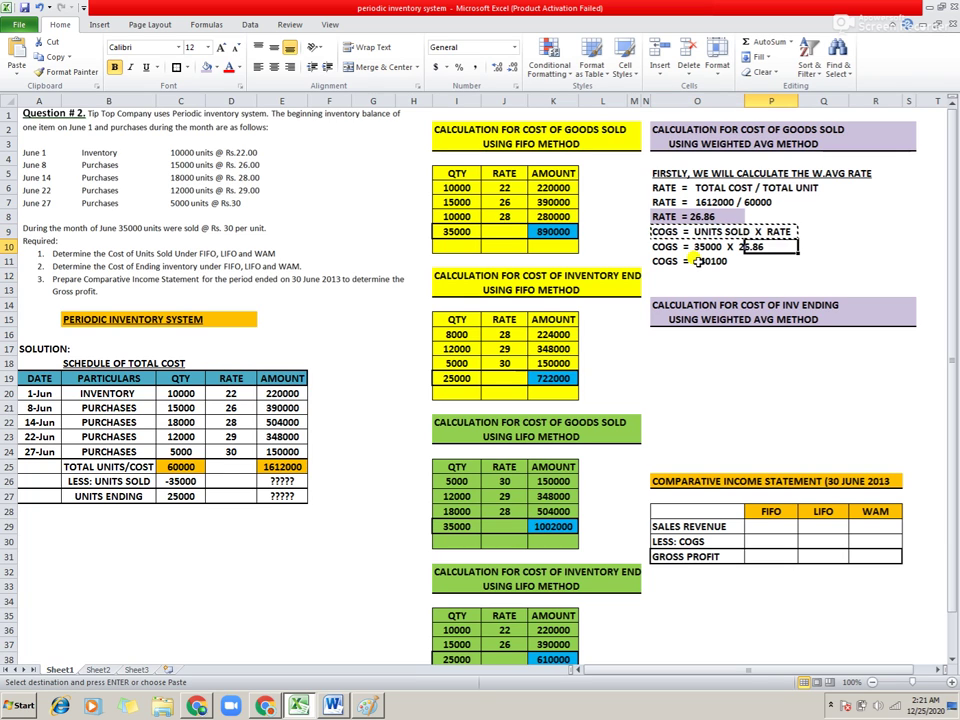
pyautogui.hotkey('ctrl', 'v')
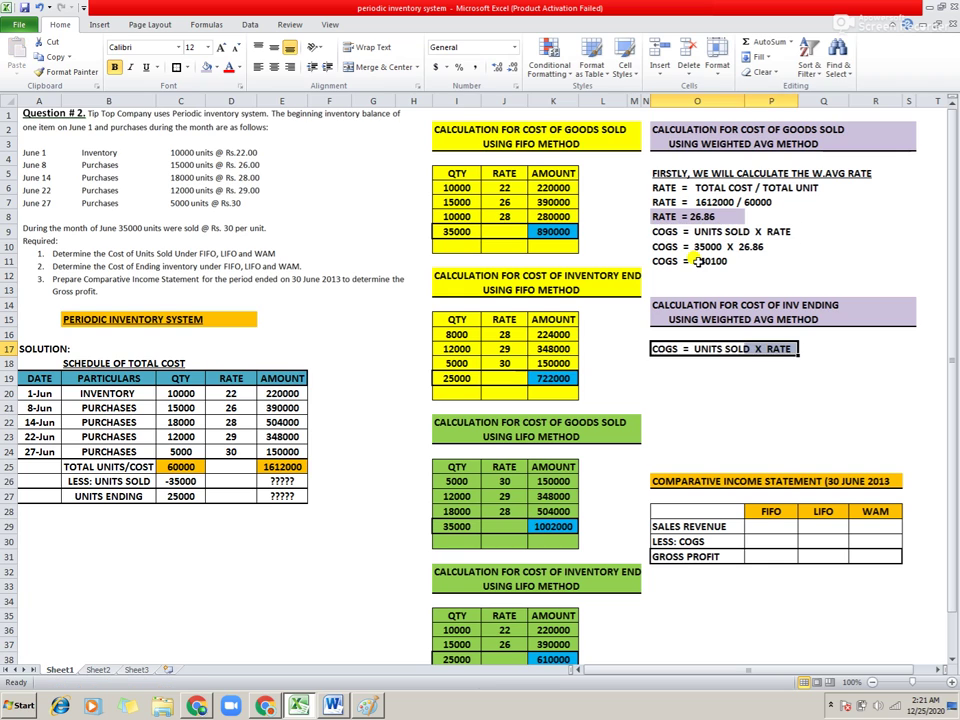
# - Replace COGS with "INV (E)" at the start of the copied line in O17
pyautogui.press('Escape')
pyautogui.press('F2')
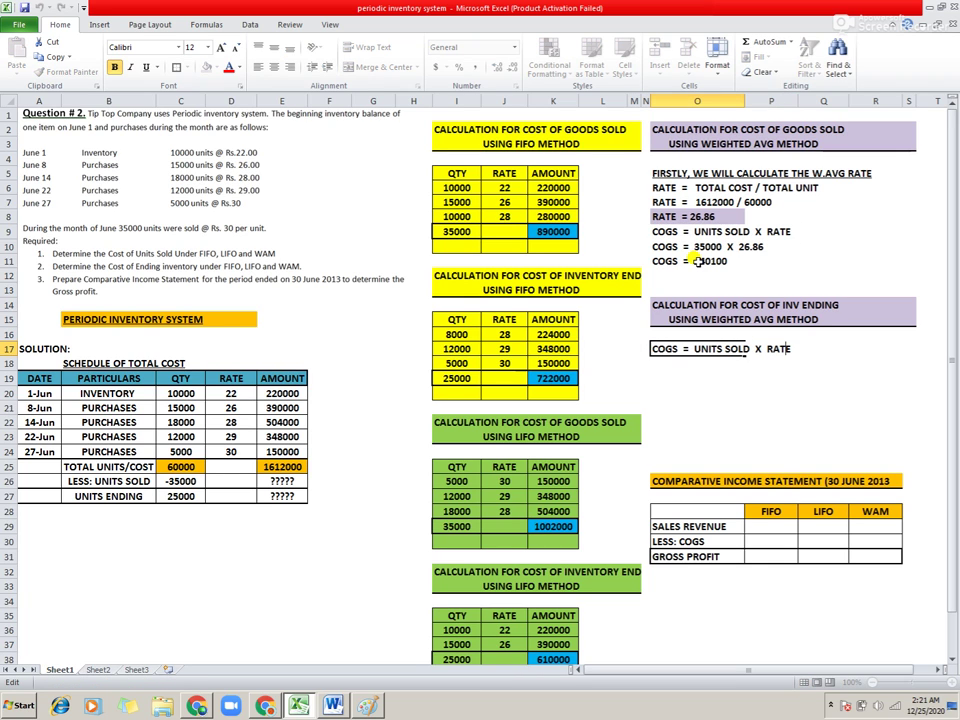
pyautogui.hotkey('ctrl', 'Left')
pyautogui.hotkey('ctrl', 'Left')
pyautogui.hotkey('ctrl', 'Left')
pyautogui.hotkey('ctrl', 'Left')
pyautogui.hotkey('ctrl', 'Left')
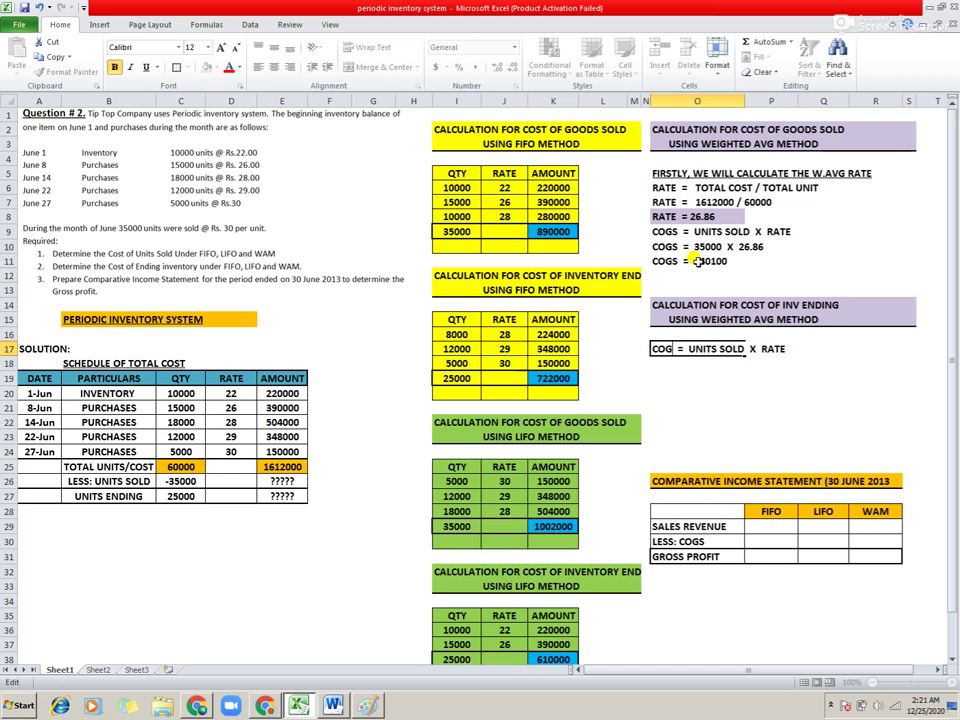
pyautogui.press('BackSpace')
pyautogui.press('BackSpace')
pyautogui.press('BackSpace')
pyautogui.press('BackSpace')
pyautogui.write('INV')
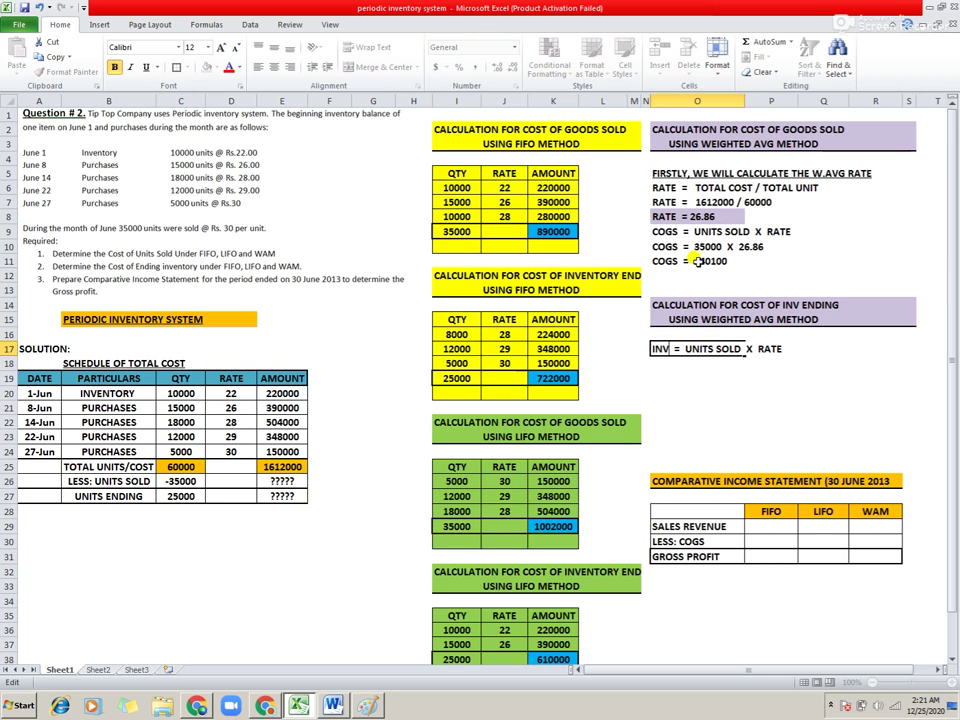
pyautogui.write(' (')
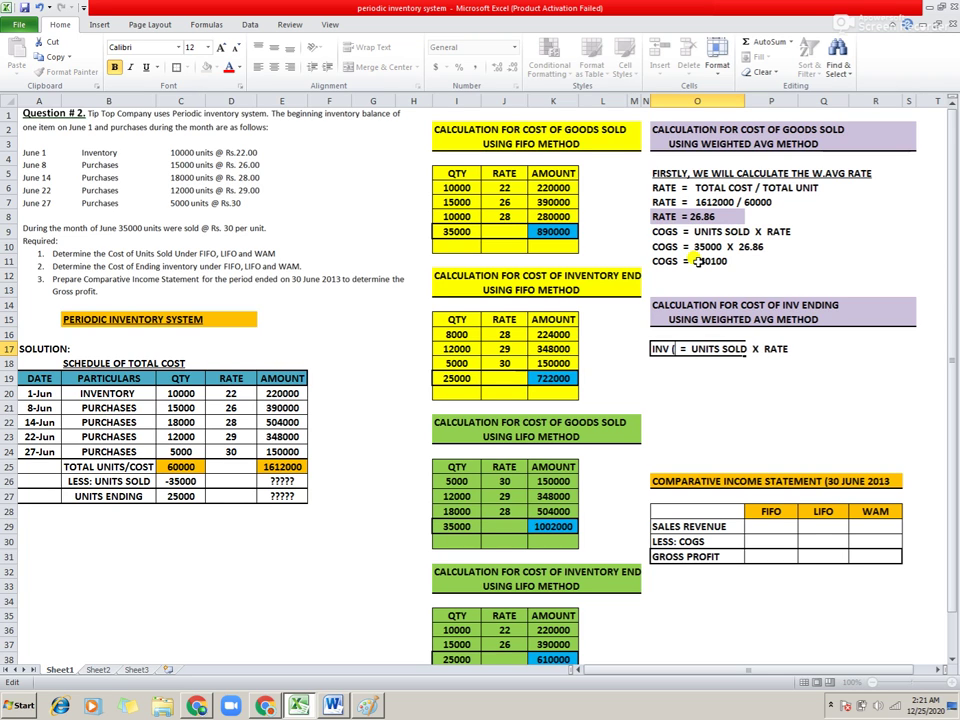
pyautogui.write('E)')
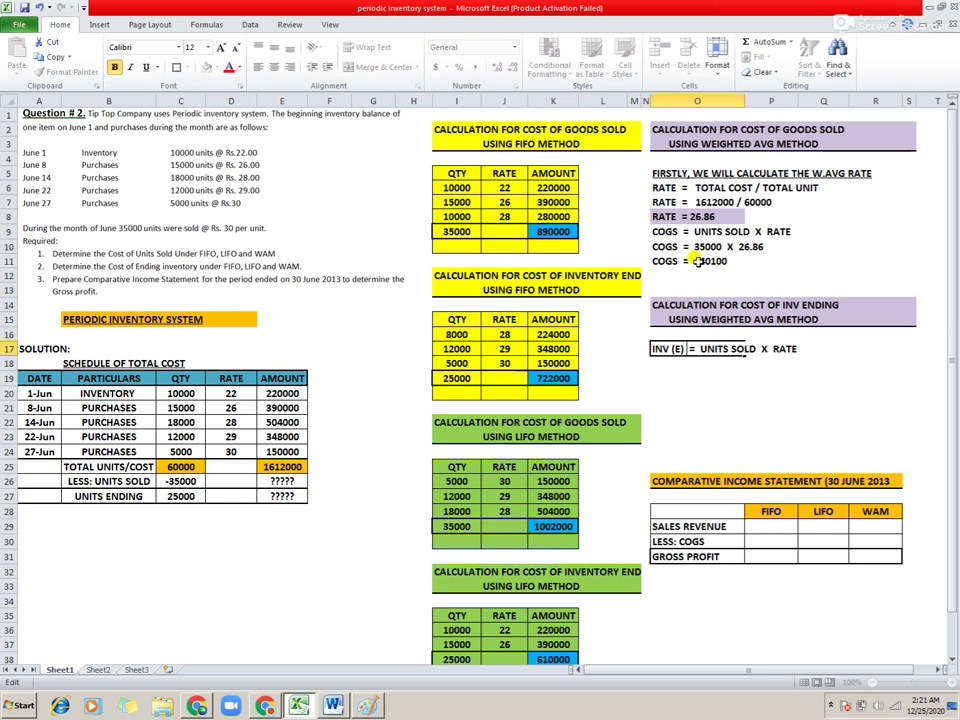
# - Replace SOLD with ENDING in O17 so the line reads "INV (E) = UNITS ENDING X RATE"
pyautogui.press('Right')
pyautogui.press('Right')
pyautogui.press('Right')
pyautogui.press('Right')
pyautogui.press('Right')
pyautogui.press('Right')
pyautogui.press('Right')
pyautogui.press('Right')
pyautogui.press('Right')
pyautogui.press('Right')
pyautogui.press('Right')
pyautogui.press('Right')
pyautogui.press('Right')
pyautogui.press('BackSpace')
pyautogui.press('BackSpace')
pyautogui.press('BackSpace')
pyautogui.press('BackSpace')
pyautogui.write('ENDIN')
pyautogui.write('F')
pyautogui.press('BackSpace')
pyautogui.write('G')
pyautogui.press('Return')
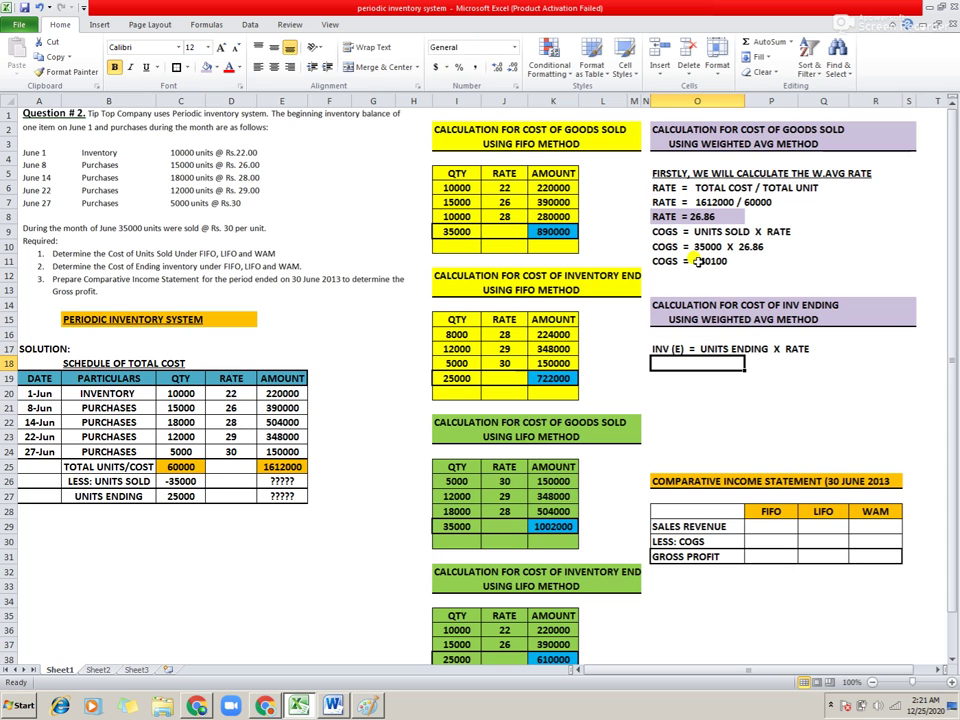
# - Repeat the "INV (E) = UNITS ENDING X RATE" line in O18 and replace UNITS ENDING with 25000
pyautogui.write('INV (E) = UNITS ENDING X RATE')
pyautogui.press('Return')
pyautogui.press('Up')
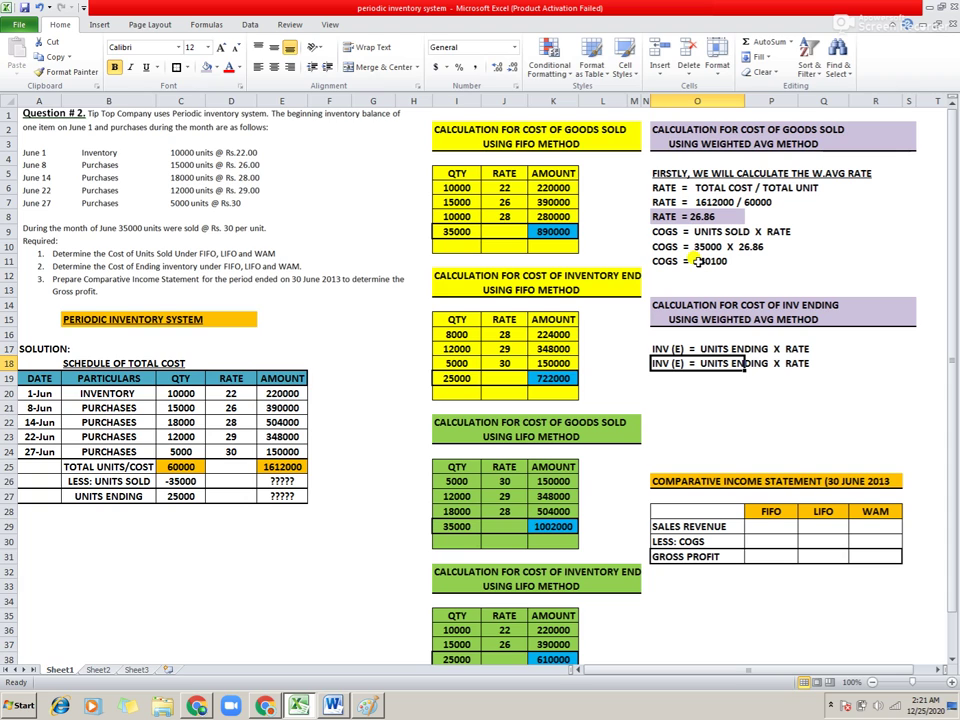
pyautogui.press('F2')
pyautogui.press('Left')
pyautogui.press('Left')
pyautogui.press('Left')
pyautogui.press('Left')
pyautogui.press('Left')
pyautogui.press('Left')
pyautogui.press('Left')
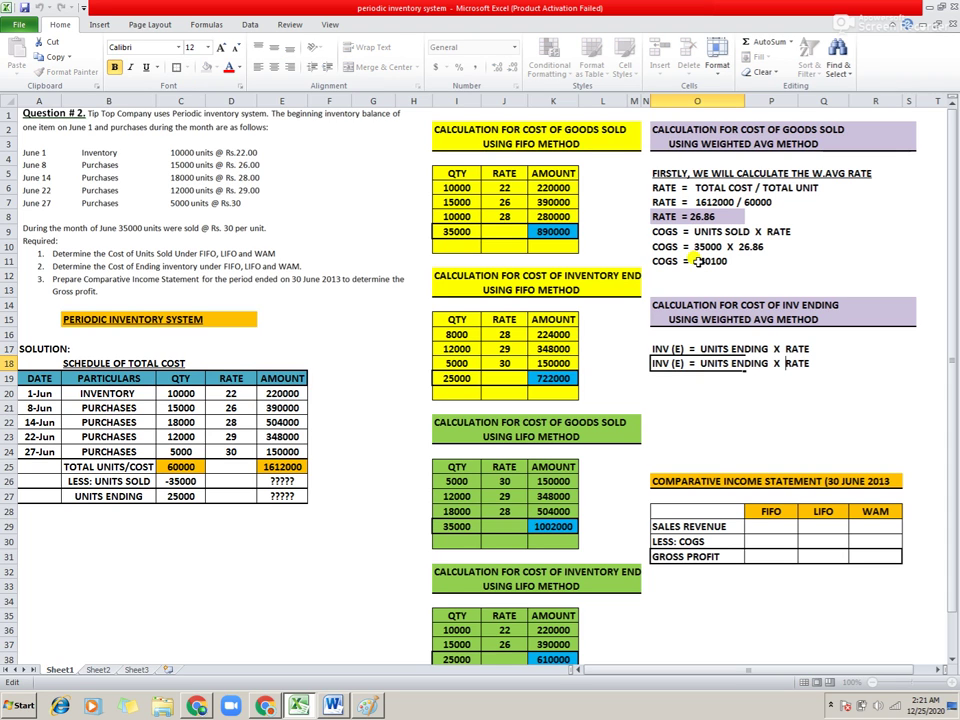
pyautogui.press('BackSpace')
pyautogui.press('BackSpace')
pyautogui.press('BackSpace')
pyautogui.press('BackSpace')
pyautogui.press('BackSpace')
pyautogui.press('BackSpace')
pyautogui.press('BackSpace')
pyautogui.press('BackSpace')
pyautogui.press('BackSpace')
pyautogui.press('BackSpace')
pyautogui.press('BackSpace')
pyautogui.press('BackSpace')
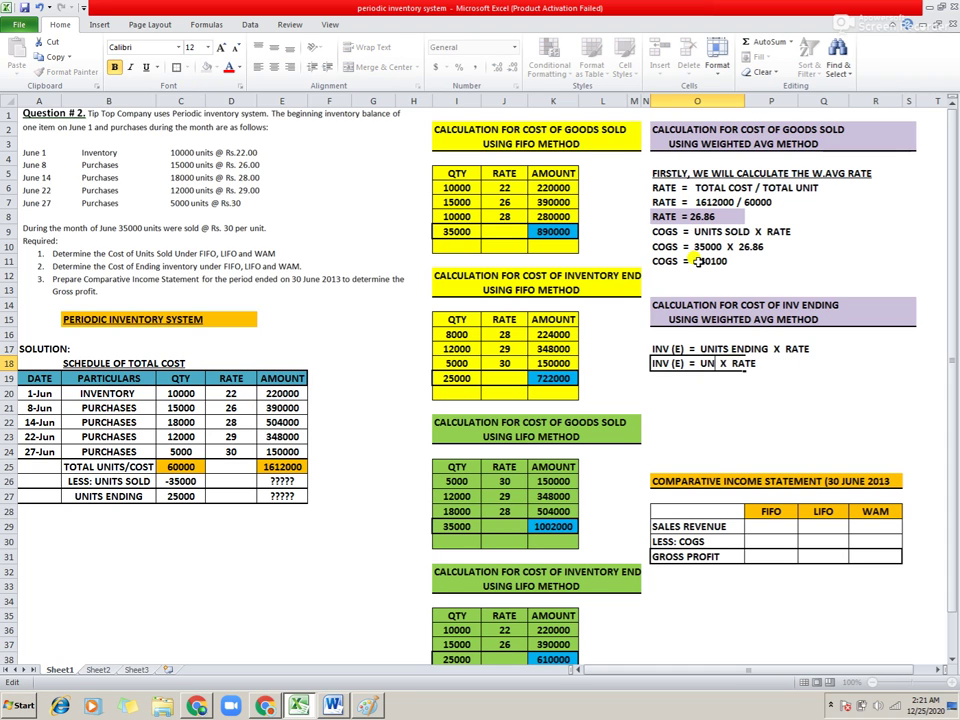
pyautogui.write('25000')
# - Replace RATE with 26.86 in O18 so the line reads "INV (E) = 25000 X 26.86"
pyautogui.press('Right')
pyautogui.press('Right')
pyautogui.press('Right')
pyautogui.press('Right')
pyautogui.press('Right')
pyautogui.press('BackSpace')
pyautogui.press('BackSpace')
pyautogui.press('BackSpace')
pyautogui.press('BackSpace')
pyautogui.write('26.86')
pyautogui.press('Return')
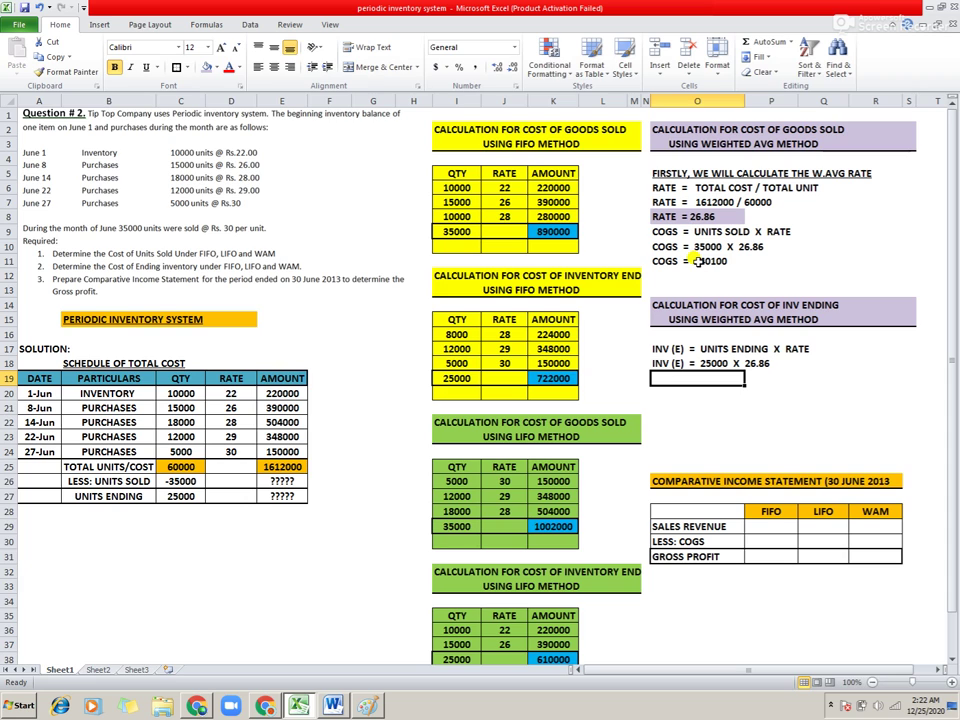
# - Enter "INV (E) =" in O19 and calculate 25000*26.86 as a scratch formula in Q19
pyautogui.write('IN')
pyautogui.write('V (E)')
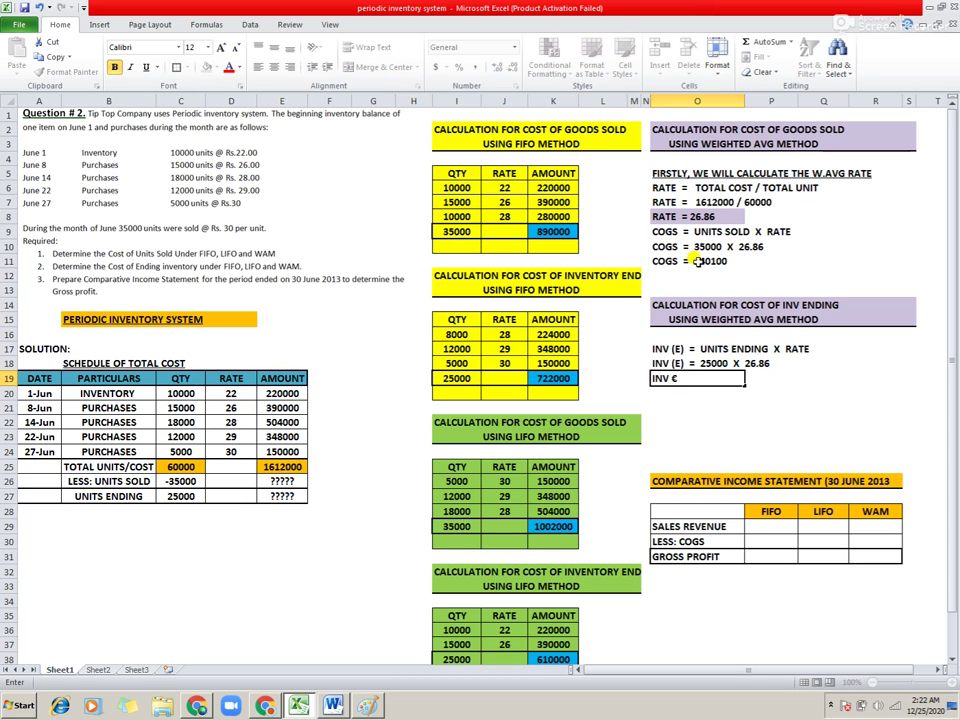
pyautogui.hotkey('ctrl', 'z')
pyautogui.write('=')
pyautogui.press('Tab')
pyautogui.press('Tab')
pyautogui.write('=')
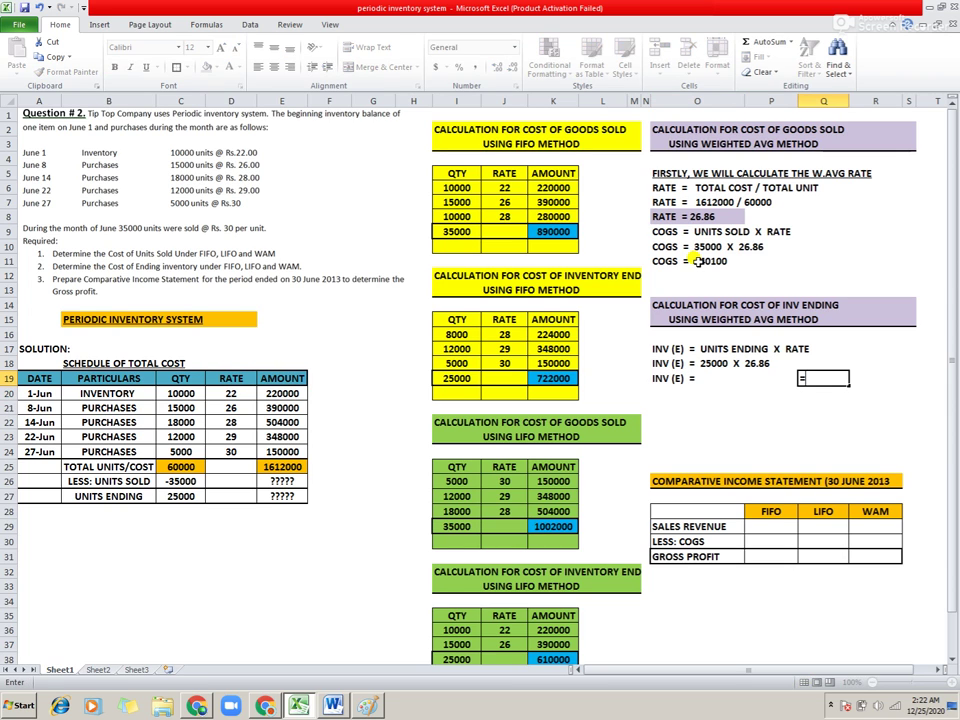
pyautogui.write('25000*26.86')
pyautogui.press('Return')
# - Complete O19 as "INV (E) = 671500" and delete the scratch calculation in Q19
pyautogui.press('Up')
pyautogui.press('Left')
pyautogui.press('Left')
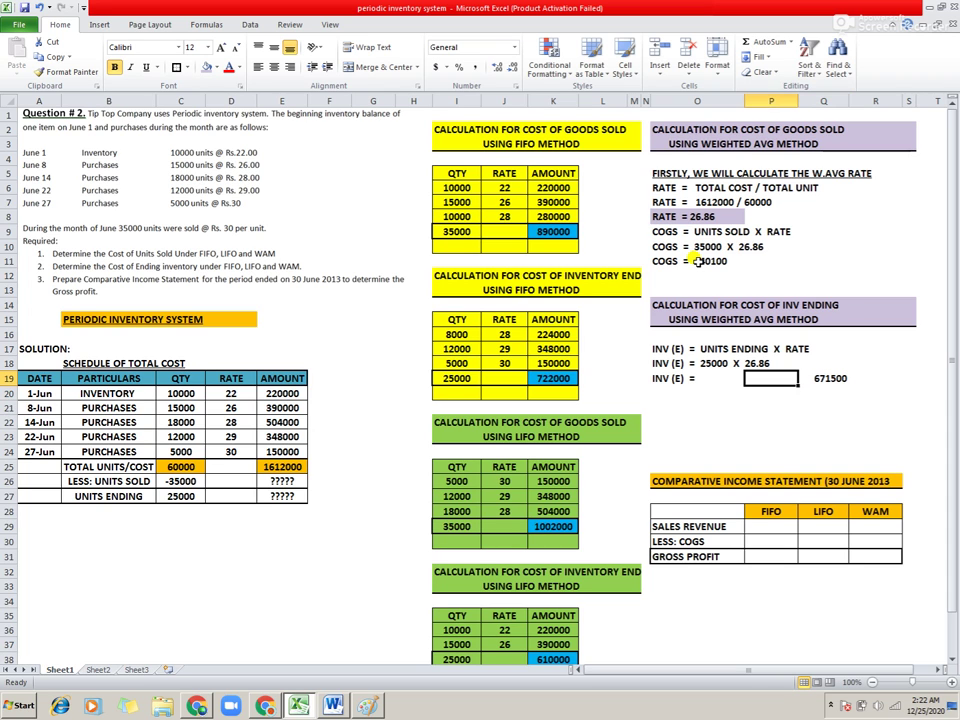
pyautogui.press('F2')
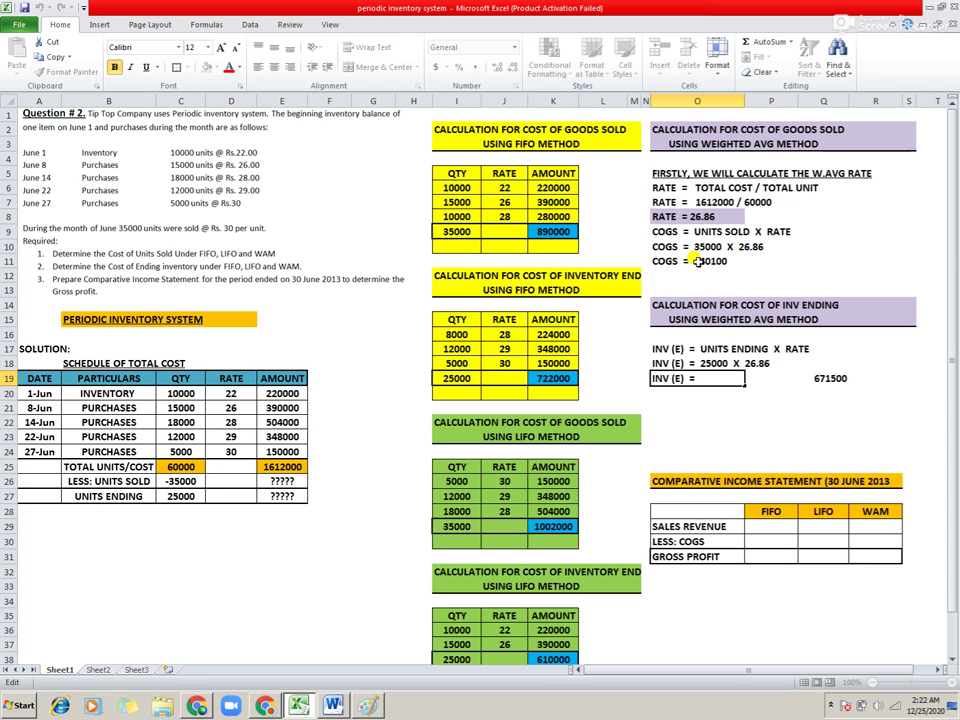
pyautogui.write('671500')
pyautogui.press('Return')
pyautogui.press('Right')
pyautogui.press('Right')
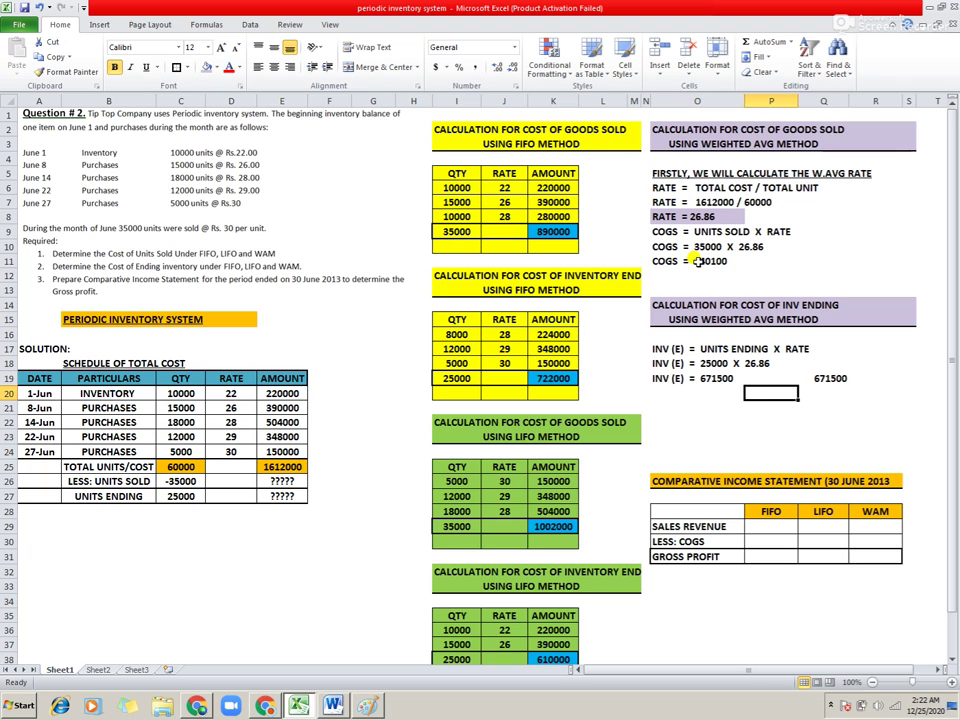
pyautogui.press('Up')
pyautogui.press('Delete')
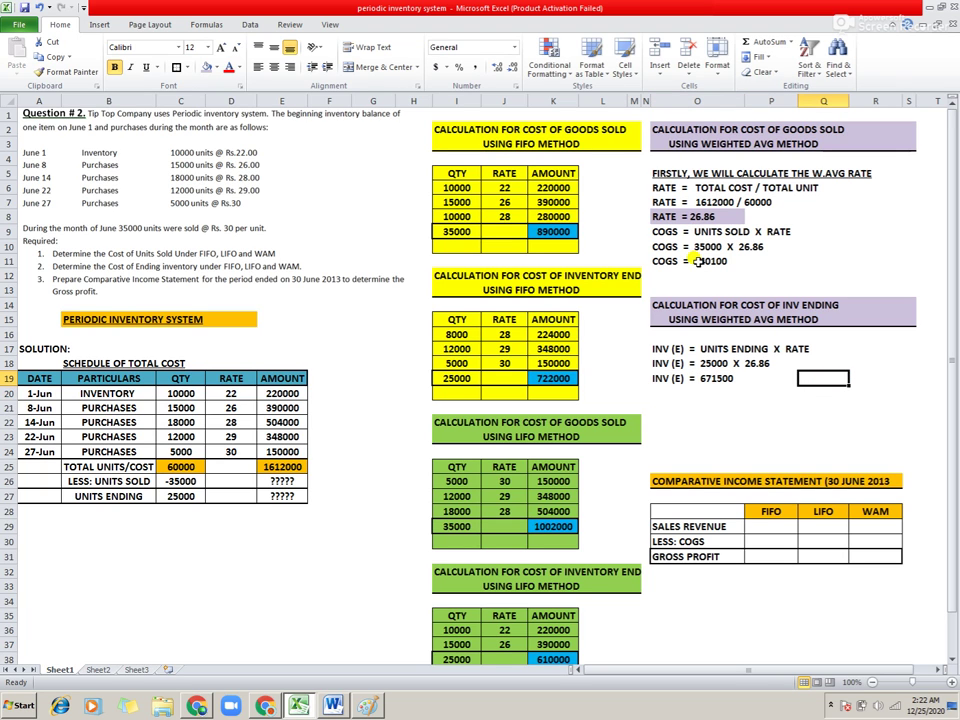
# - Shade the ending inventory result in O19 and the COGS result in O11 with the light purple fill
pyautogui.press('Left')
pyautogui.press('Left')
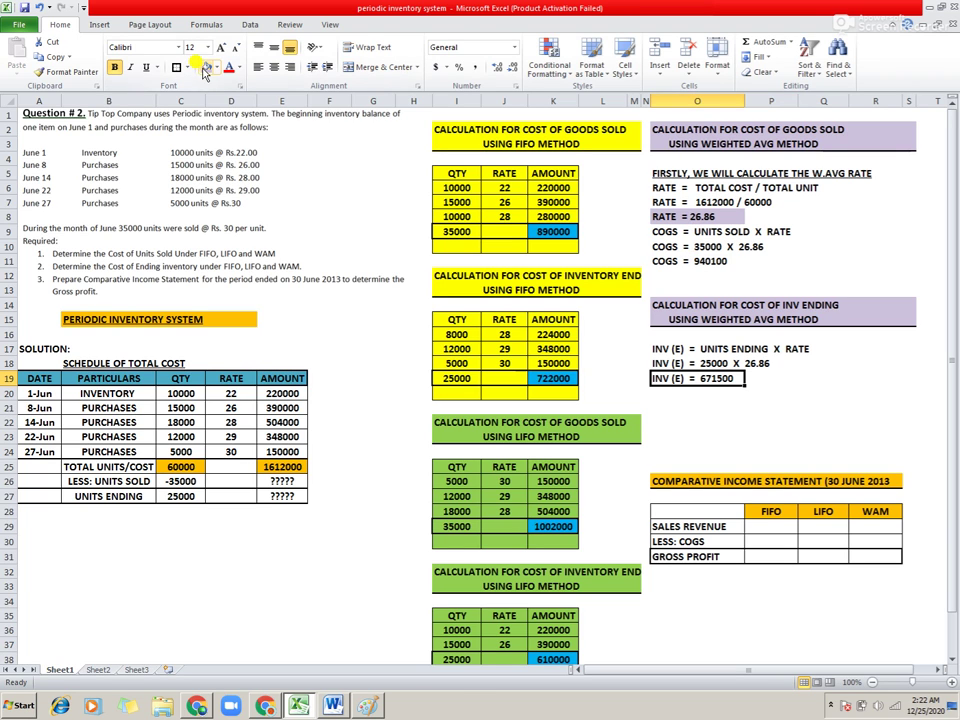
pyautogui.click(658, 262)
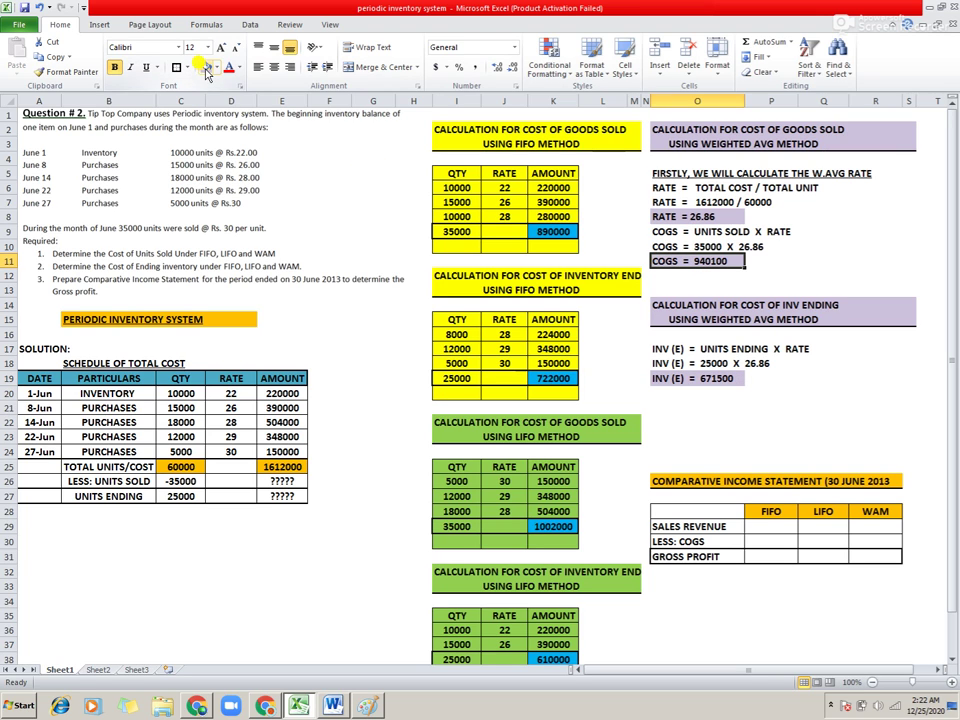
# - Enter "SALES REVENUE = 35000 X 30" in O33, below the comparative income statement table
pyautogui.click(740, 423)
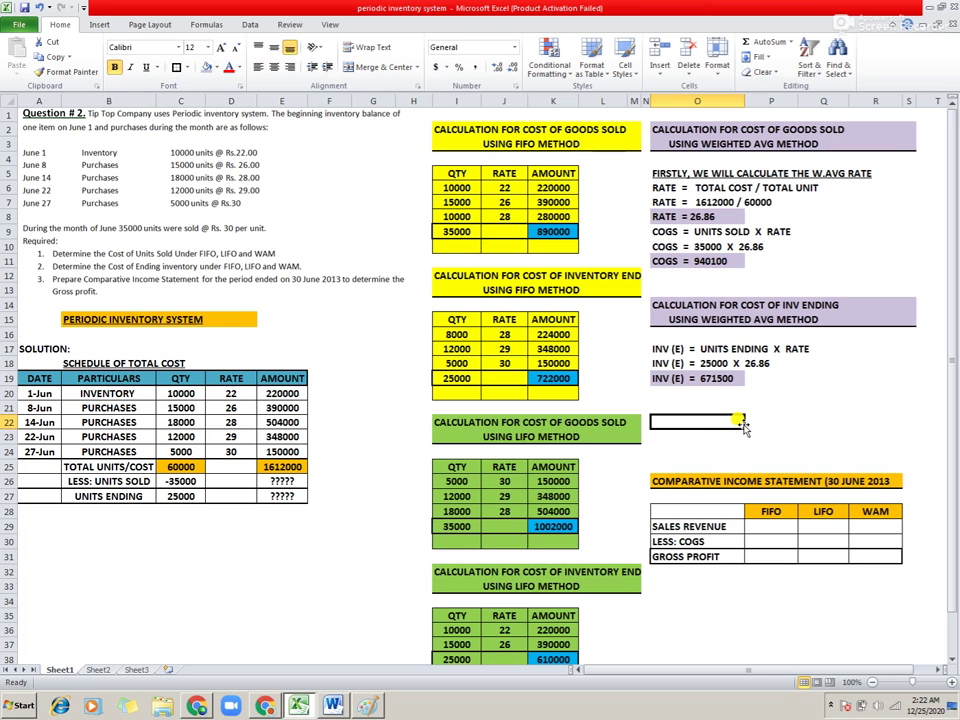
pyautogui.press('Down')
pyautogui.press('Down')
pyautogui.press('Down')
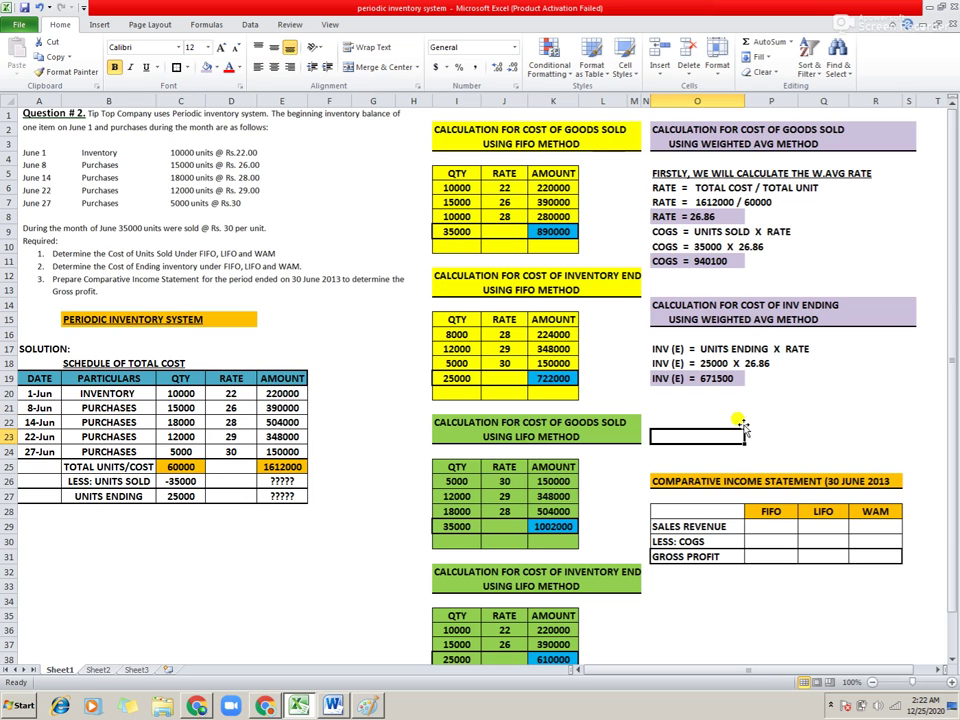
pyautogui.press('Down')
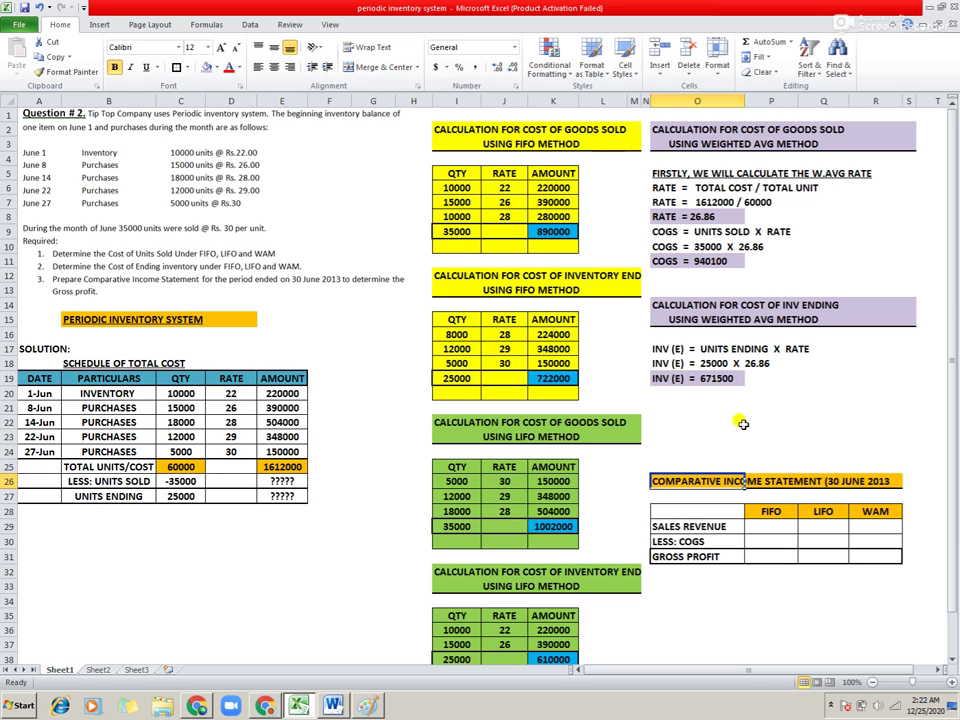
pyautogui.press('Down')
pyautogui.press('Down')
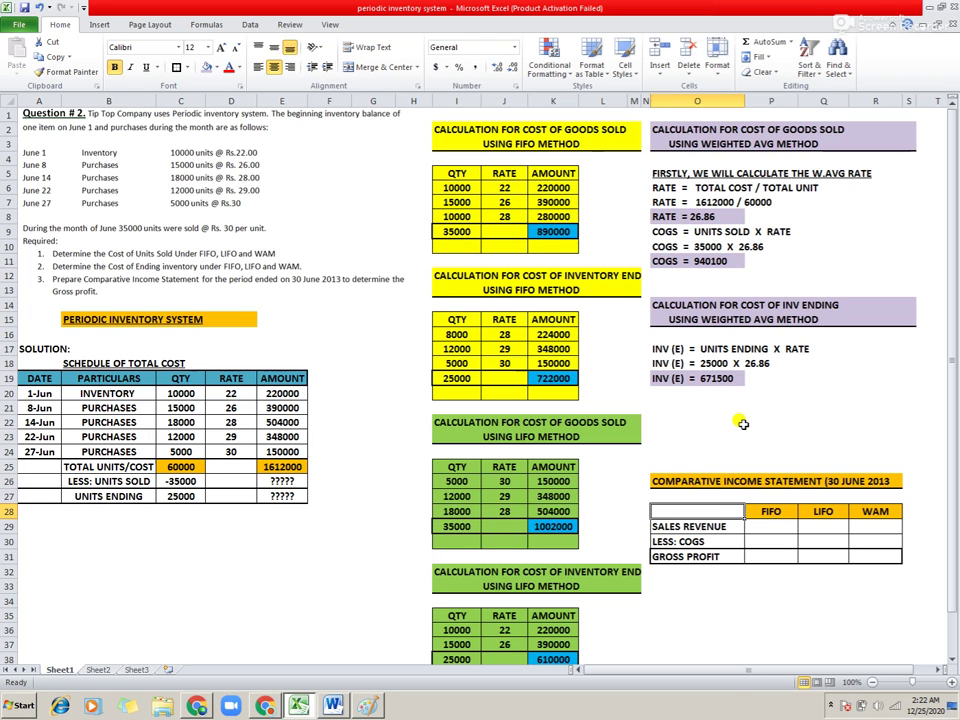
pyautogui.press('Down')
pyautogui.press('Down')
pyautogui.press('Down')
pyautogui.press('Down')
pyautogui.press('Down')
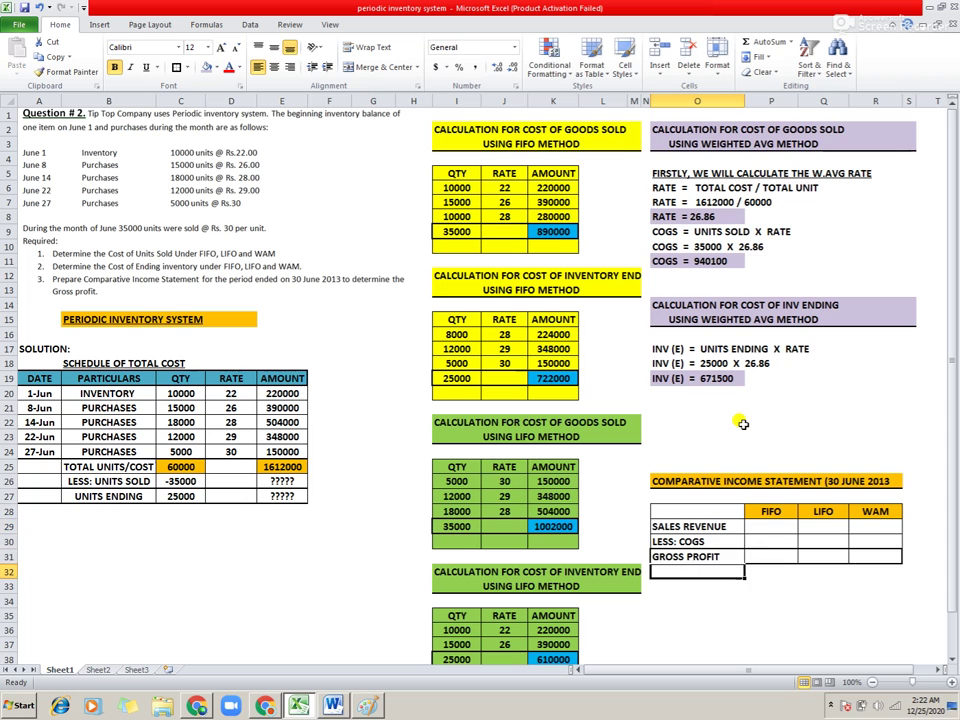
pyautogui.write('SALES')
pyautogui.write(' REVE')
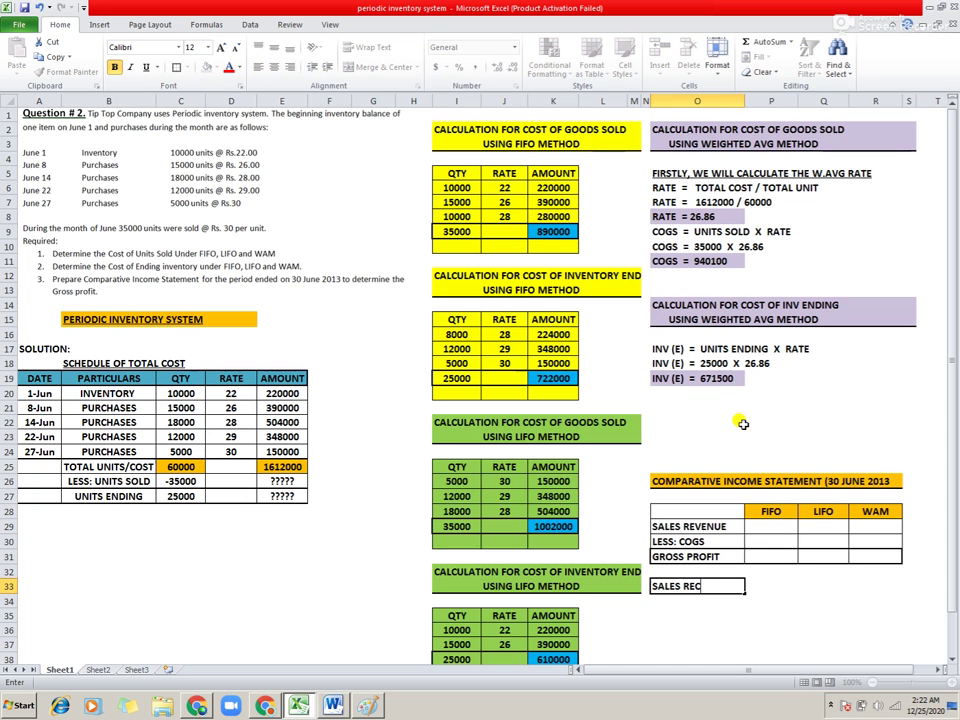
pyautogui.write('NUE =  35000  X')
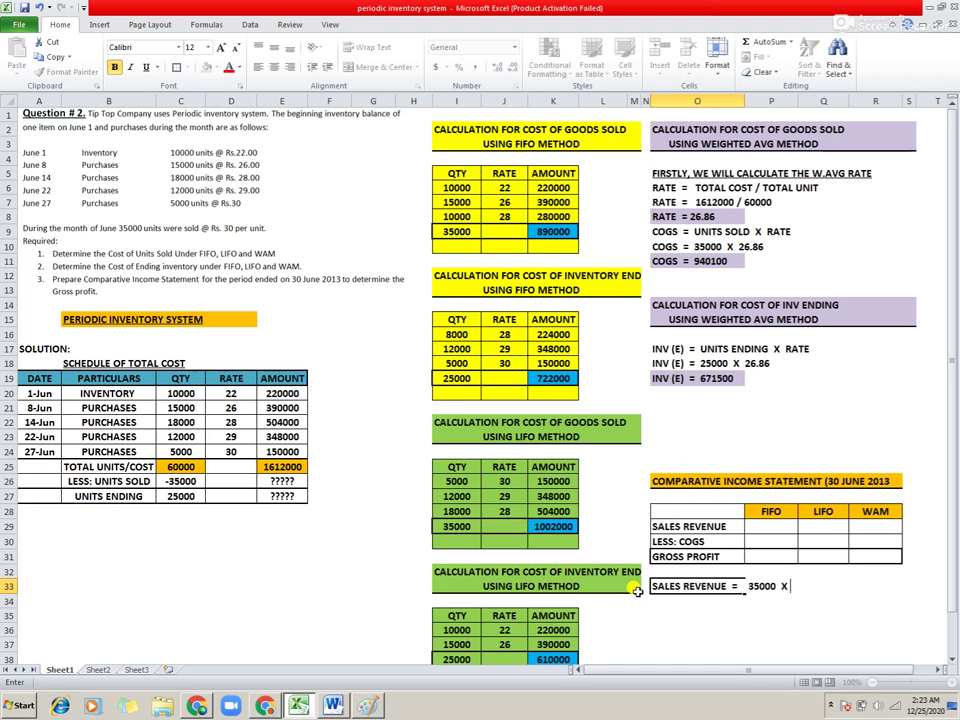
pyautogui.write('30')
pyautogui.press('Return')
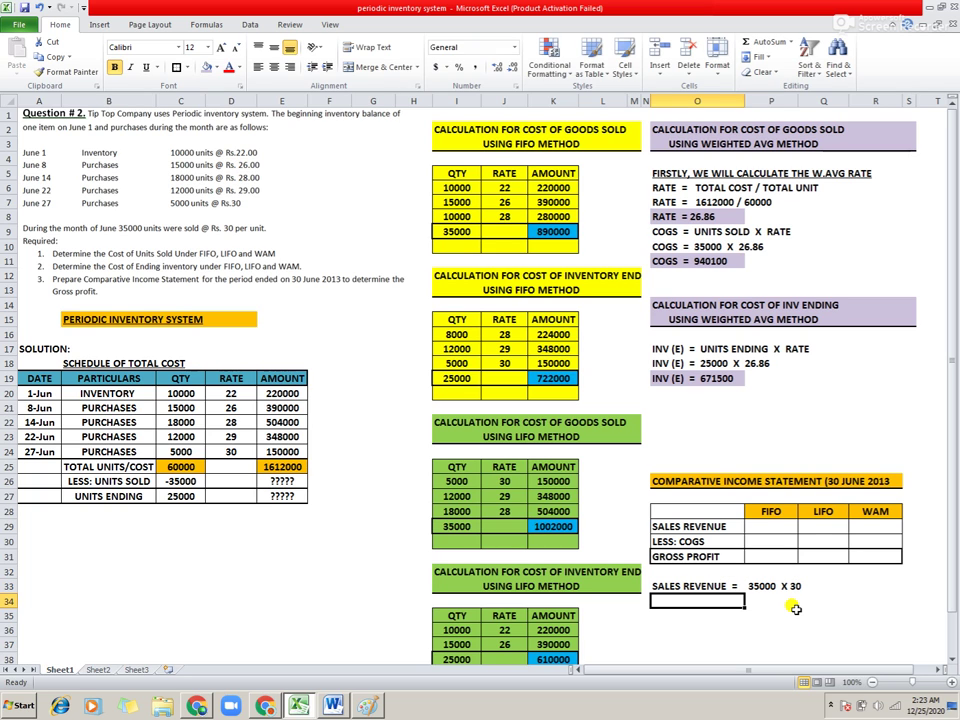
# - Repeat the "SALES REVENUE = 35000 X 30" line in O34 and calculate 35000*30 as a scratch formula in O35
pyautogui.write('S')
pyautogui.press('Return')
pyautogui.press('Up')
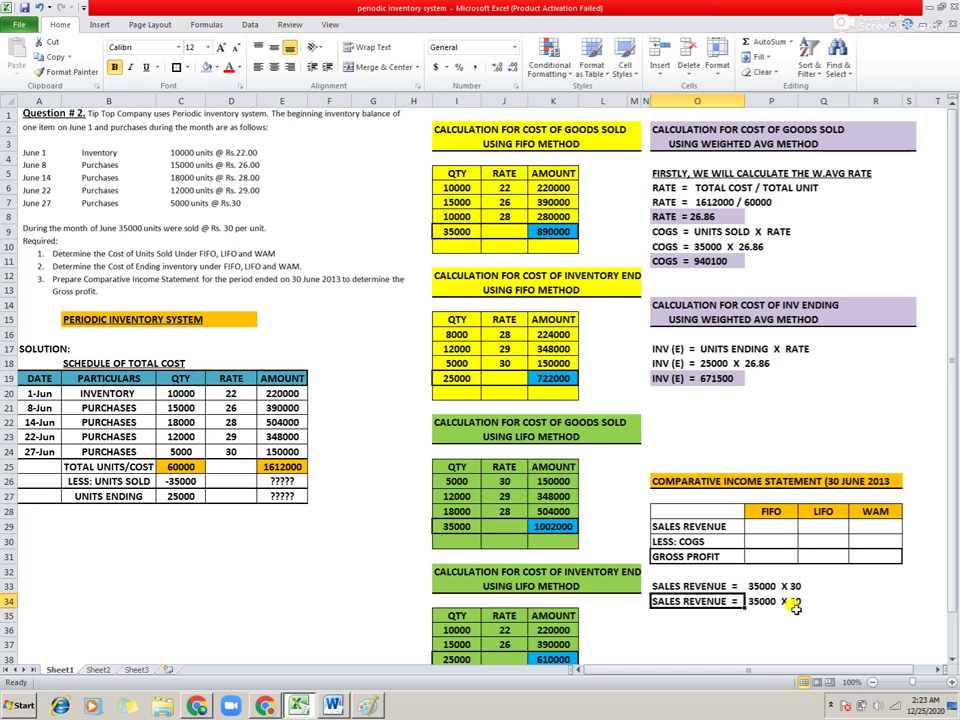
pyautogui.press('Down')
pyautogui.write('=35000')
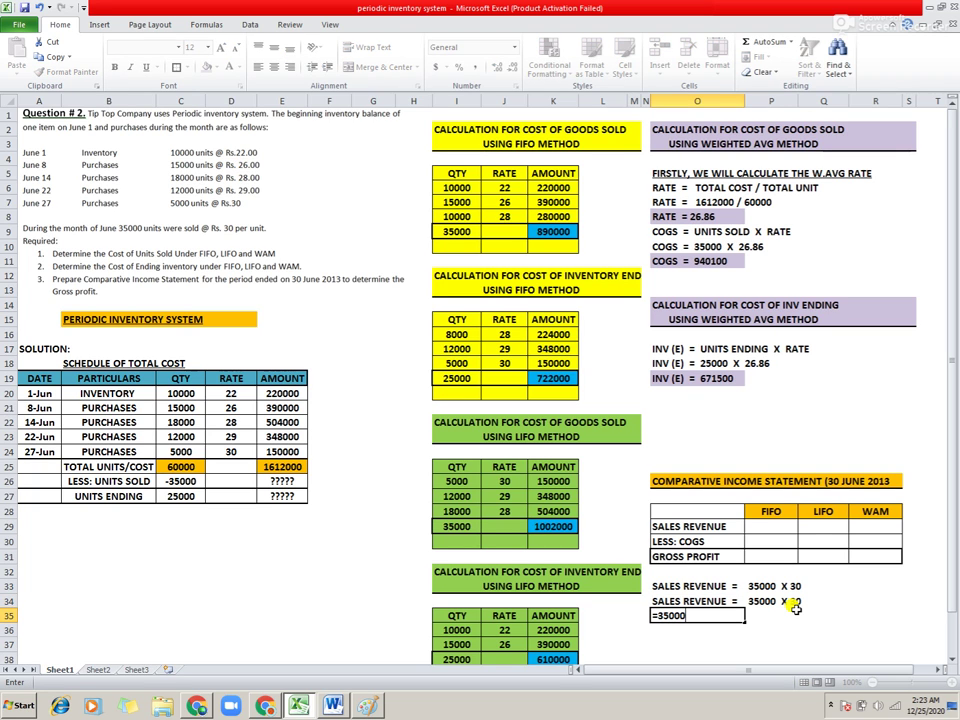
pyautogui.write('*30')
pyautogui.press('Return')
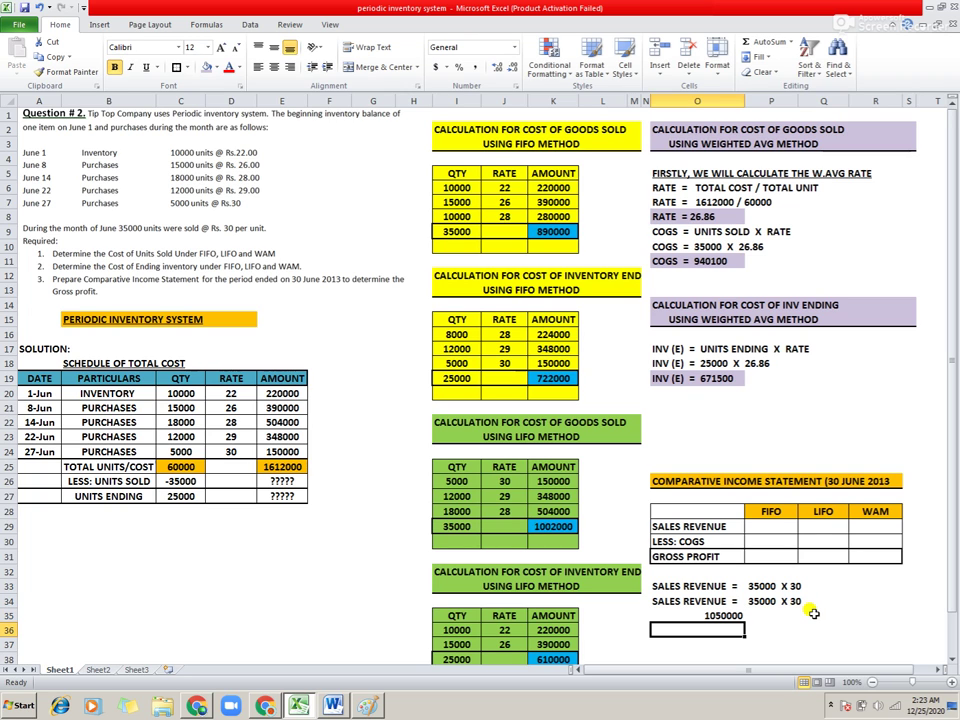
# - Change O34 to "SALES REVENUE = 1050000" and clear the scratch calculation in O35
pyautogui.click(739, 612)
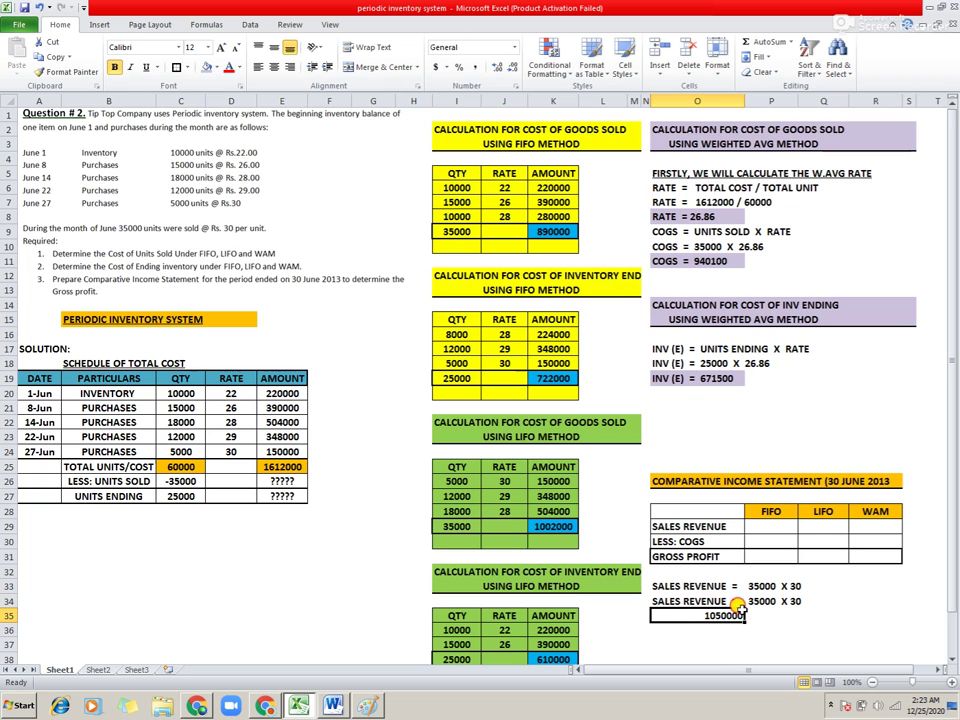
pyautogui.click(664, 602)
pyautogui.doubleClick(813, 603)
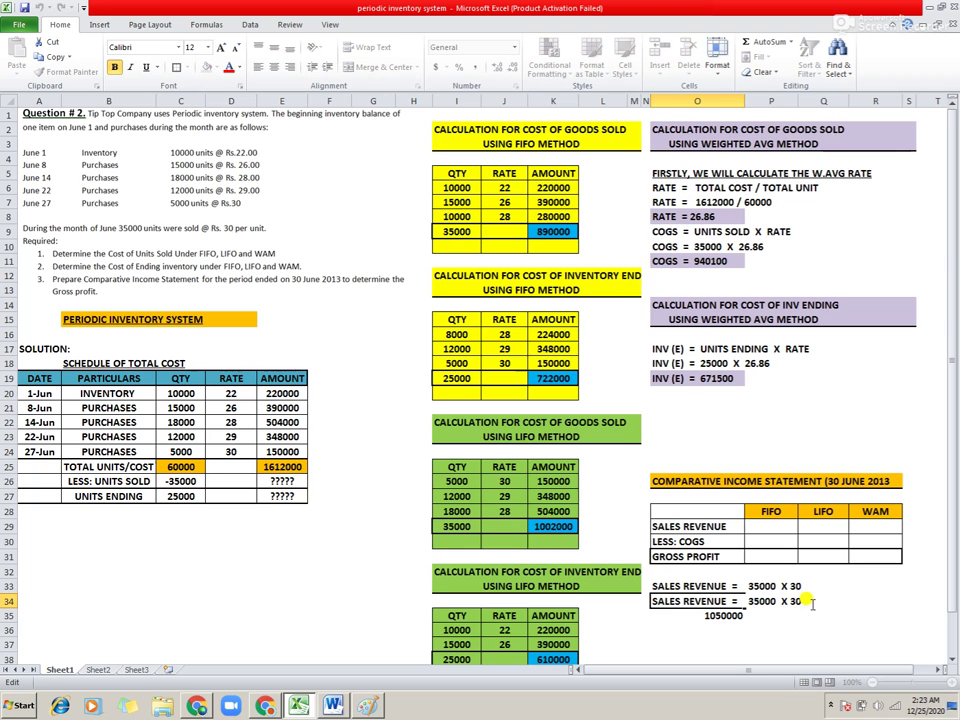
pyautogui.press('BackSpace')
pyautogui.press('BackSpace')
pyautogui.press('BackSpace')
pyautogui.press('BackSpace')
pyautogui.press('BackSpace')
pyautogui.press('BackSpace')
pyautogui.press('BackSpace')
pyautogui.press('BackSpace')
pyautogui.press('BackSpace')
pyautogui.press('BackSpace')
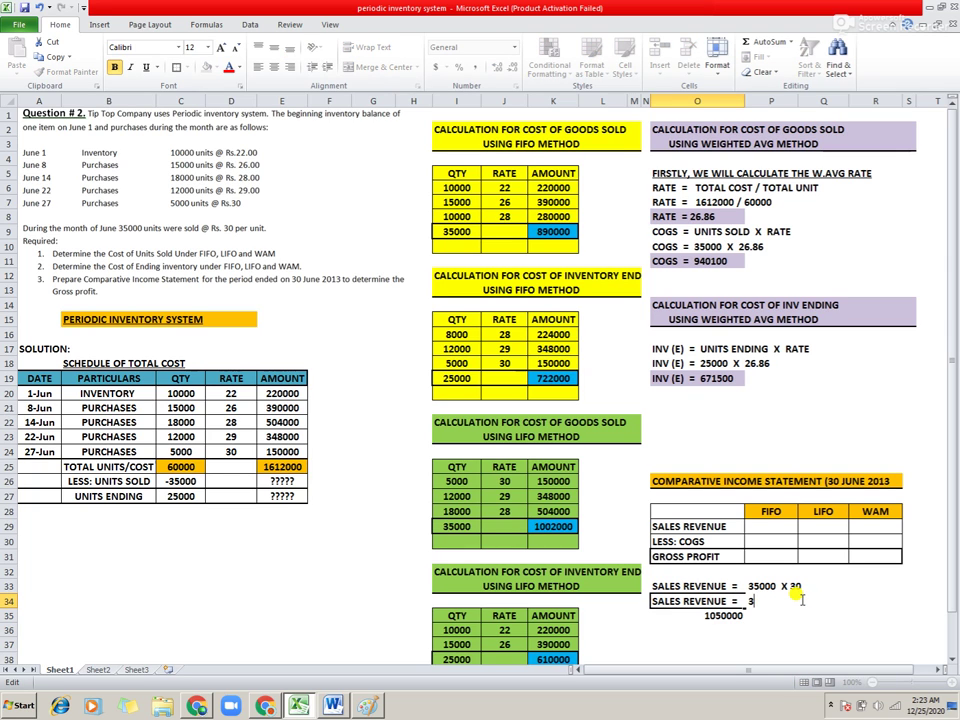
pyautogui.press('BackSpace')
pyautogui.write('1050000')
pyautogui.press('Return')
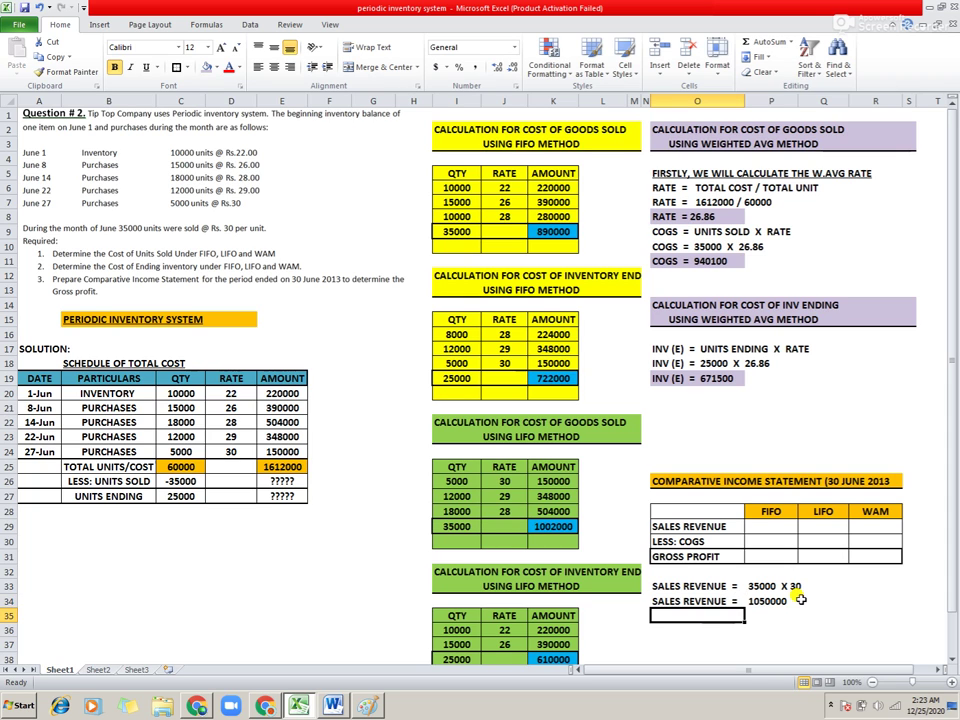
# - Enter 1050000 as the FIFO sales revenue in P29 of the comparative income statement
pyautogui.press('Up')
pyautogui.press('Up')
pyautogui.press('Up')
pyautogui.press('Up')
pyautogui.press('Up')
pyautogui.press('Up')
pyautogui.press('Up')
pyautogui.press('Down')
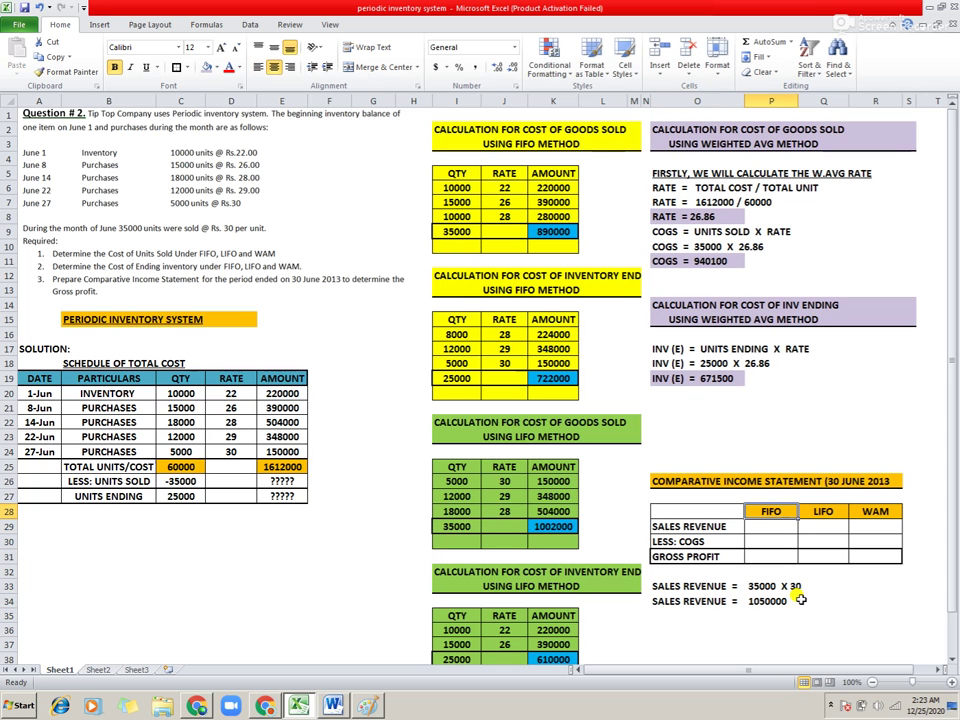
pyautogui.press('Right')
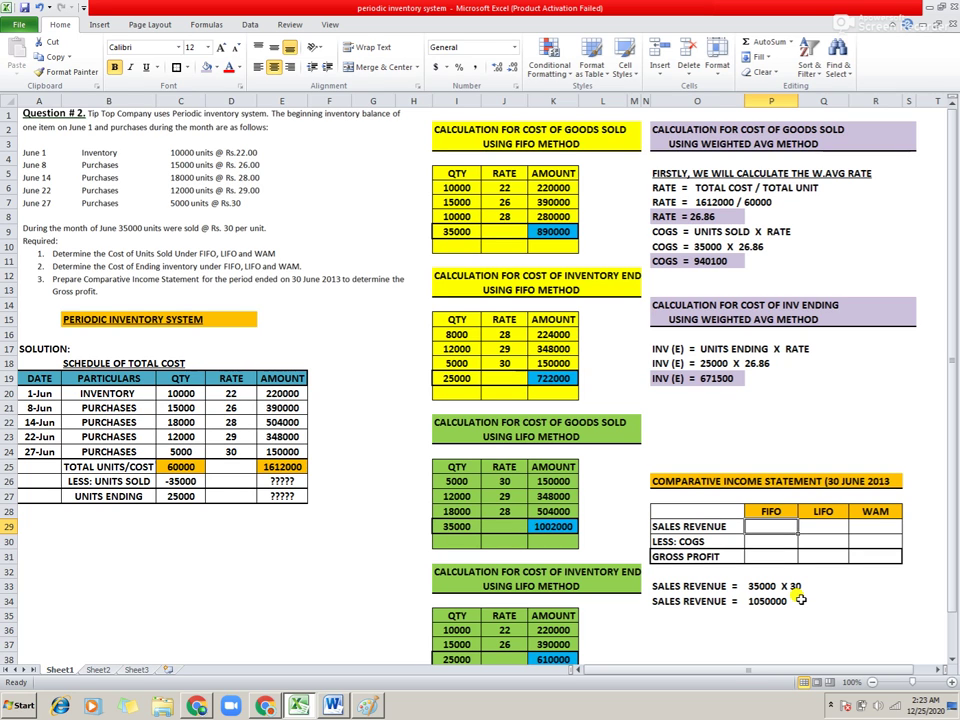
pyautogui.press('Right')
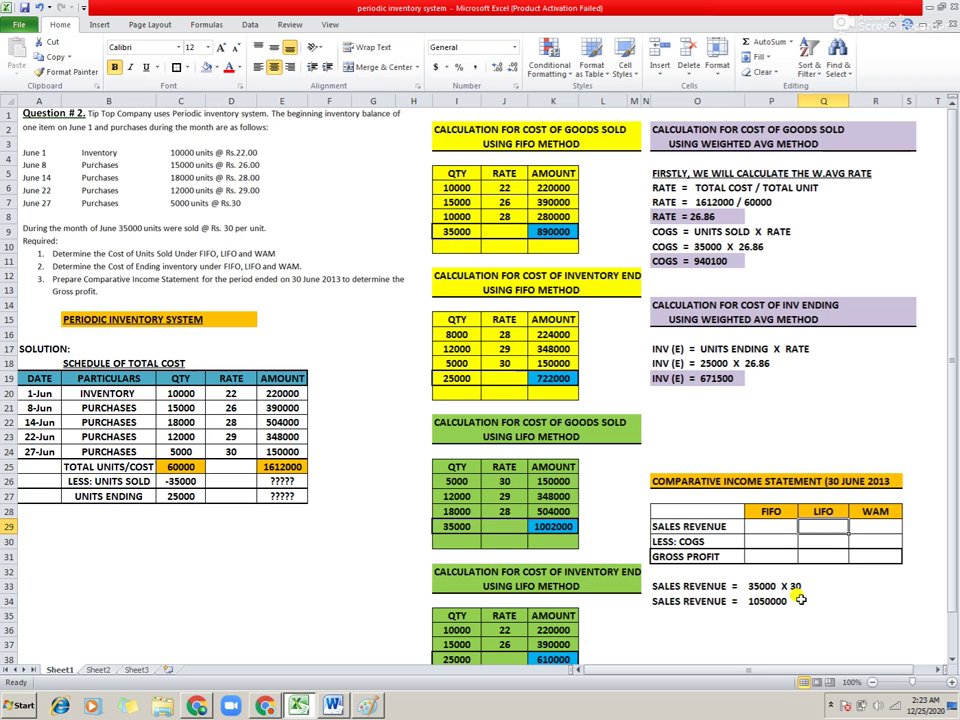
pyautogui.press('Left')
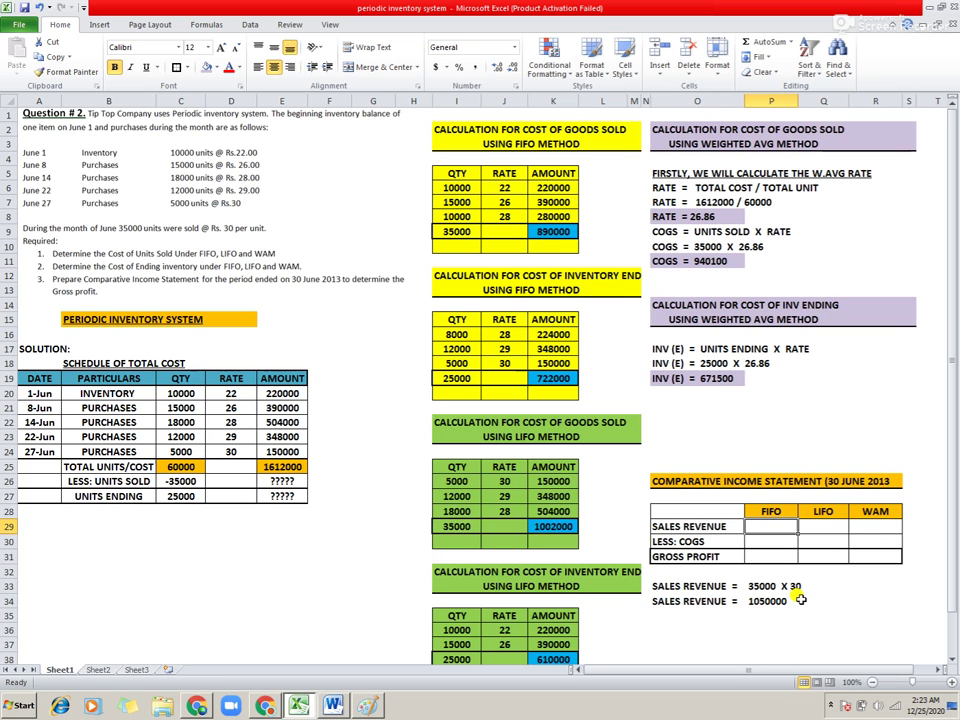
pyautogui.write('1050000')
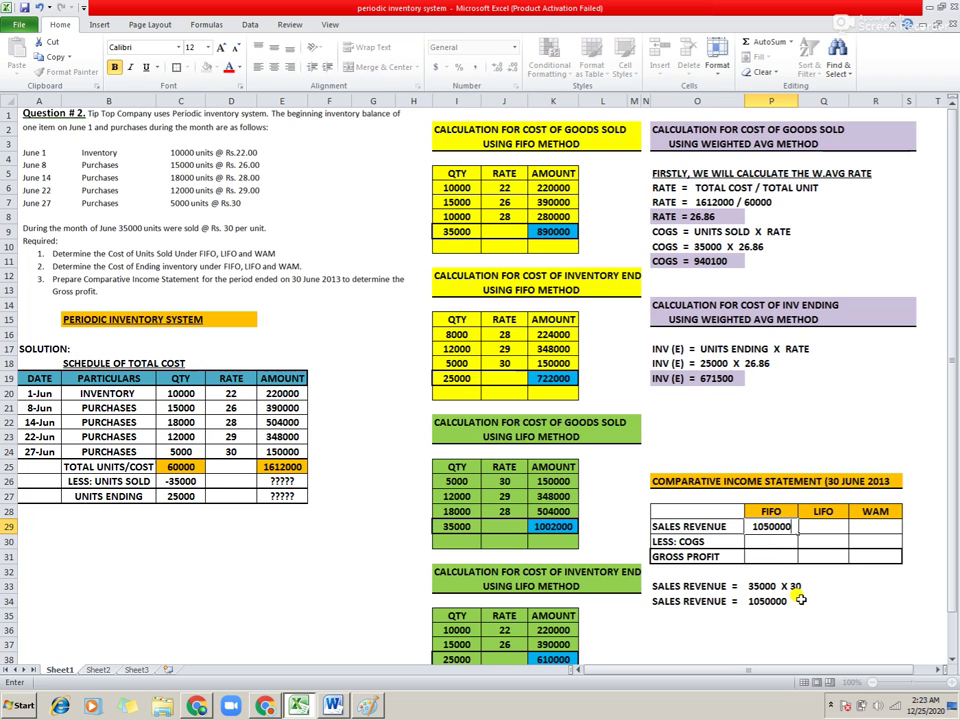
pyautogui.press('Return')
# - Copy the FIFO sales revenue from P29 into the LIFO and WAM columns, Q29 and R29
pyautogui.press('Up')
pyautogui.hotkey('ctrl', 'c')
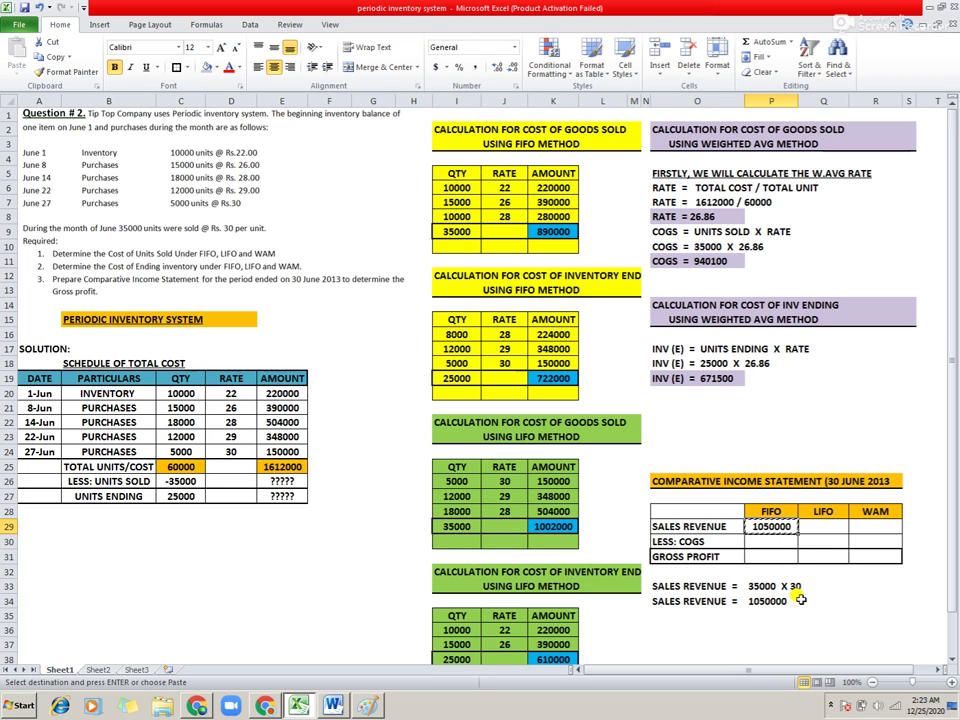
pyautogui.press('Right')
pyautogui.hotkey('shift', 'Right')
pyautogui.press('Return')
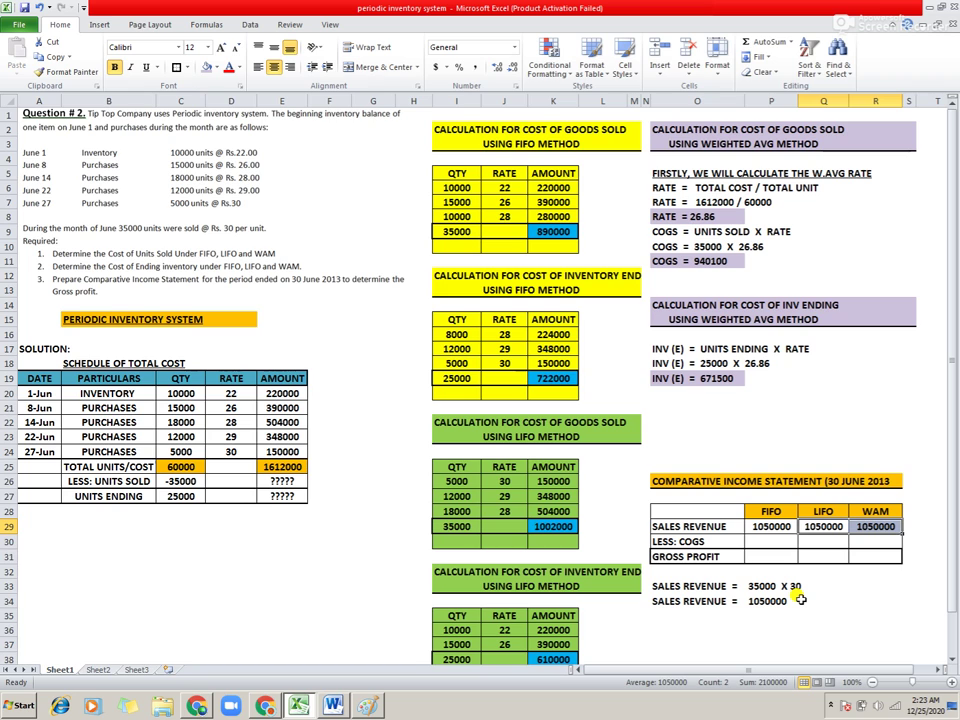
# - Fill the LESS: COGS row with -890000 for FIFO, -1002000 for LIFO and -940100 for WAM
pyautogui.press('Down')
pyautogui.press('Left')
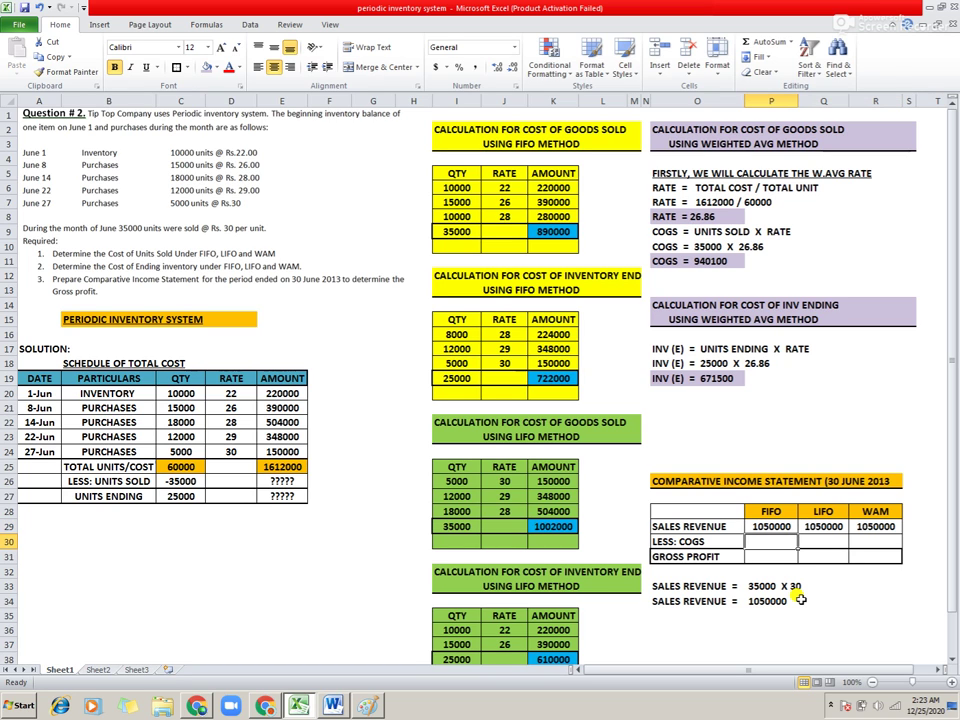
pyautogui.press('Down')
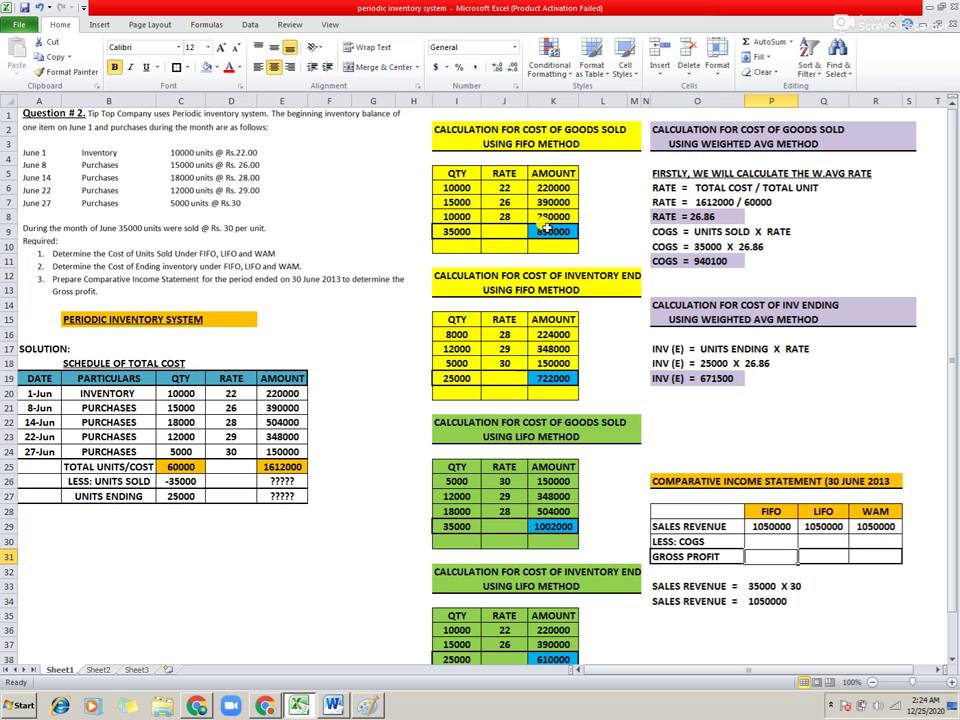
pyautogui.click(763, 541)
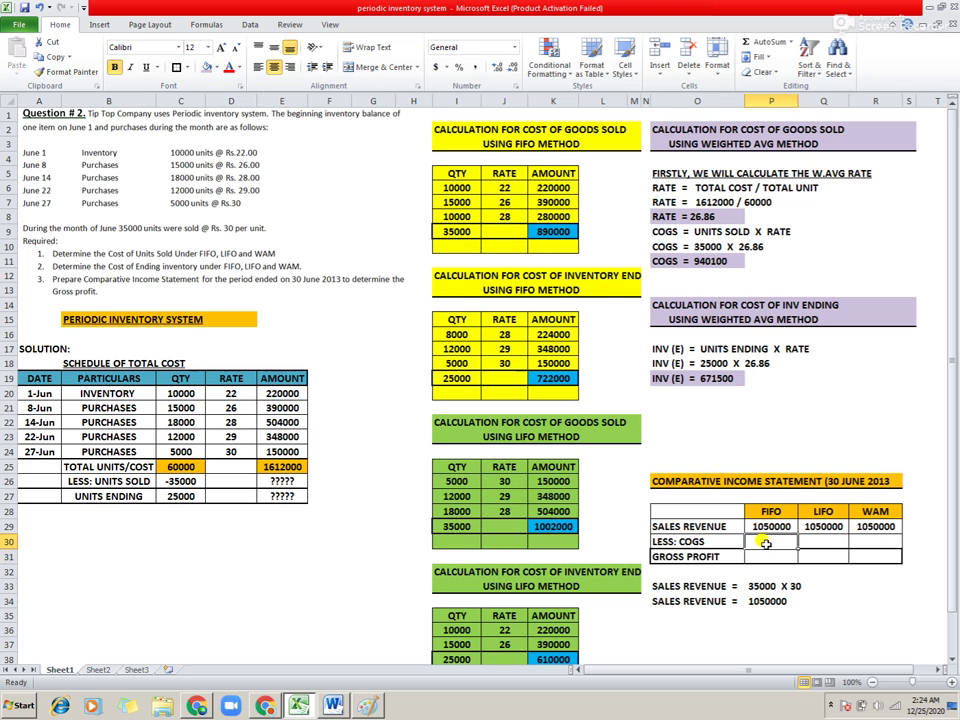
pyautogui.write('=890000')
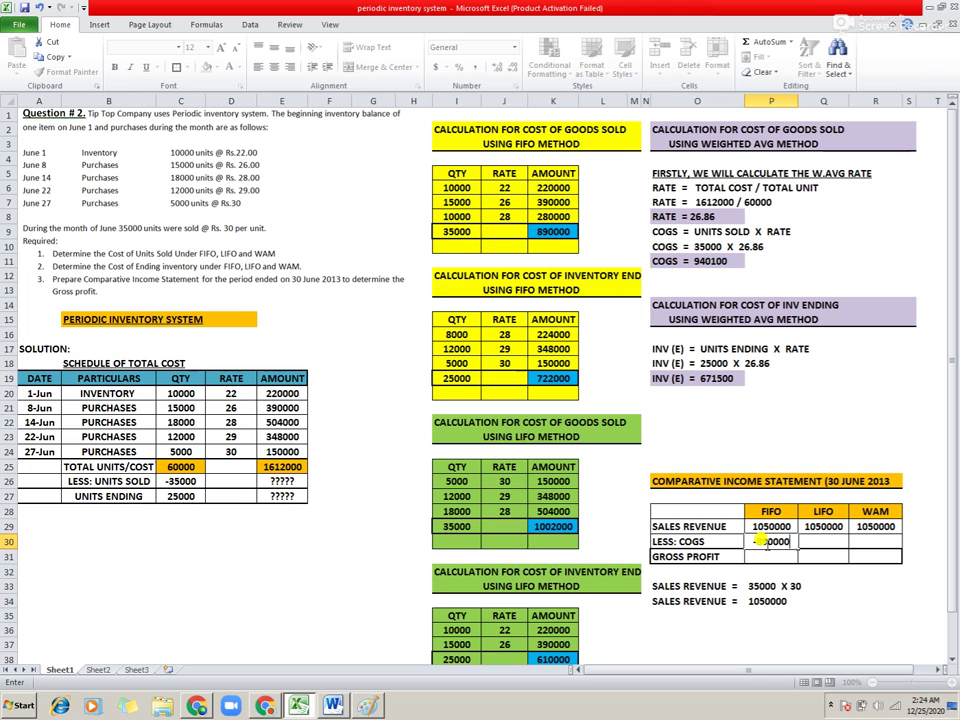
pyautogui.press('Tab')
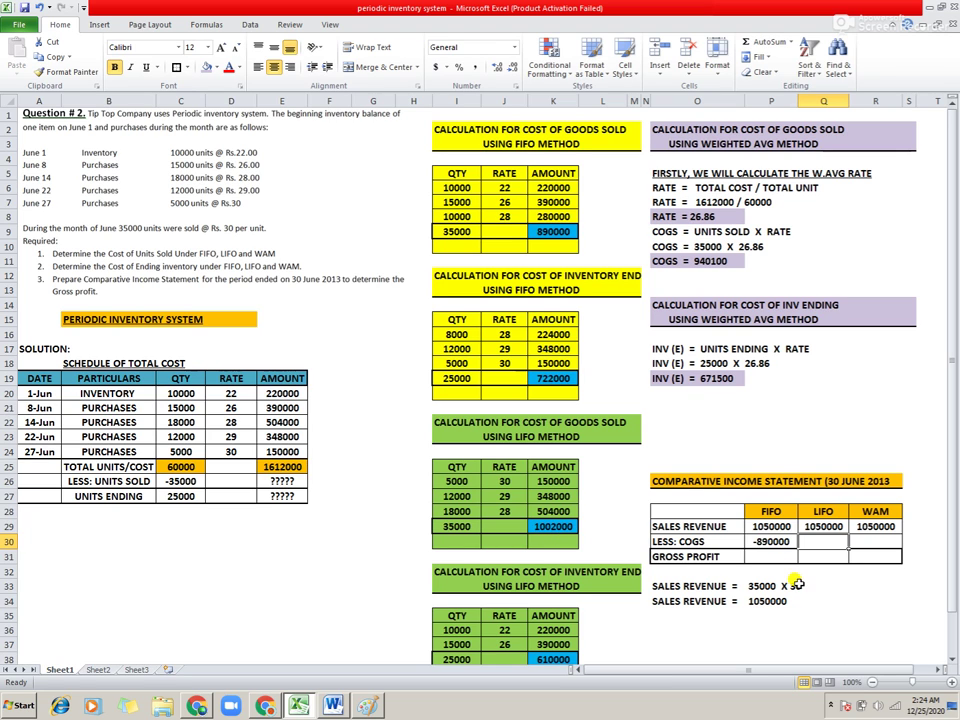
pyautogui.write('-100')
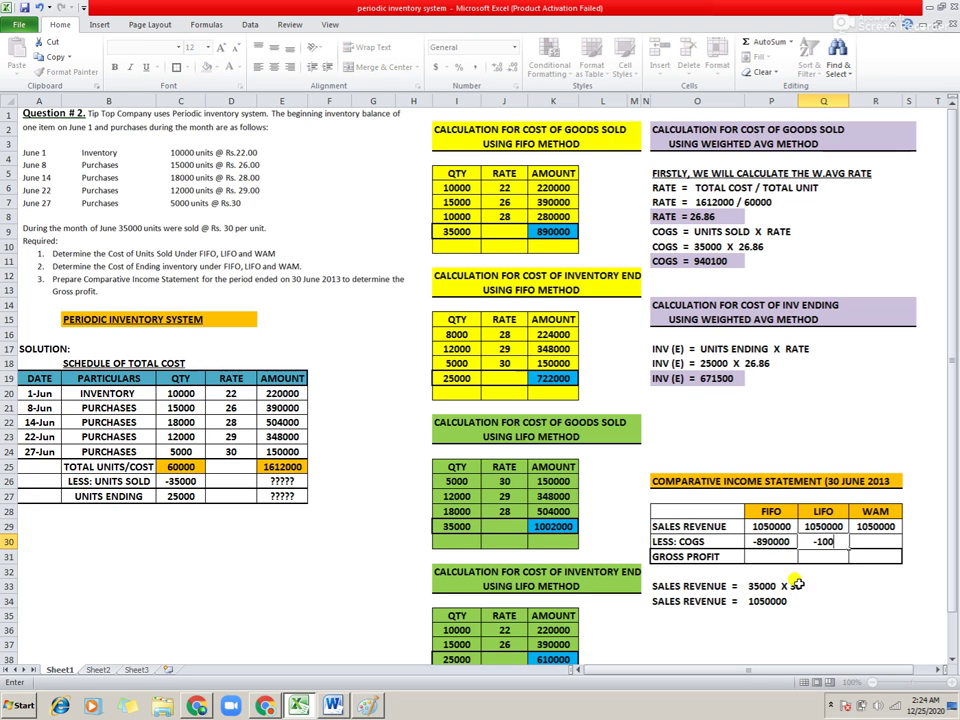
pyautogui.write('2000')
pyautogui.press('Tab')
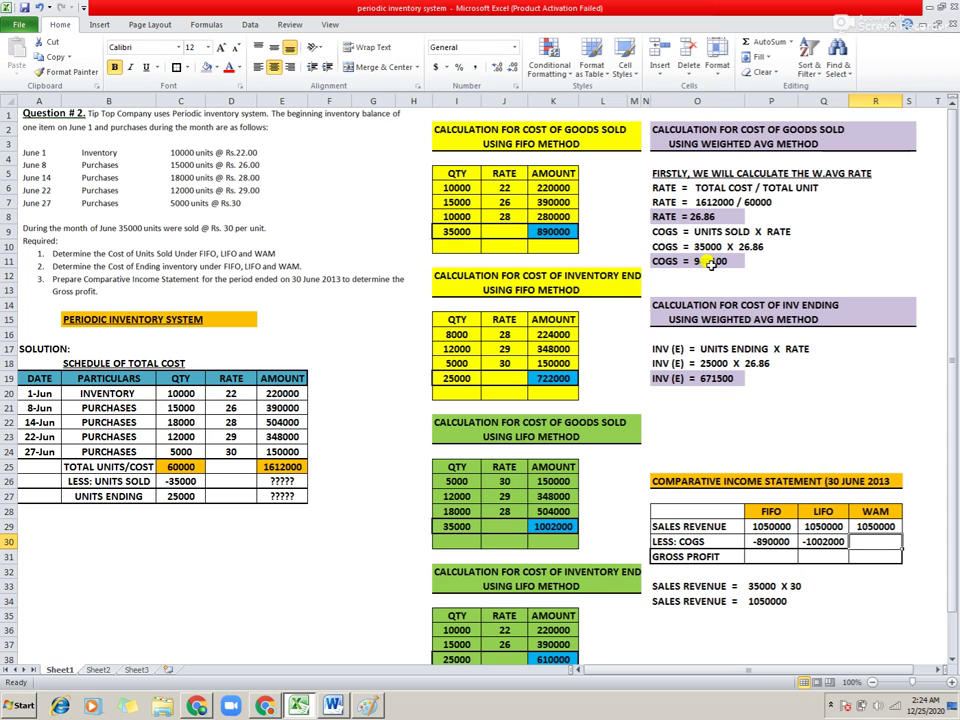
pyautogui.write('-')
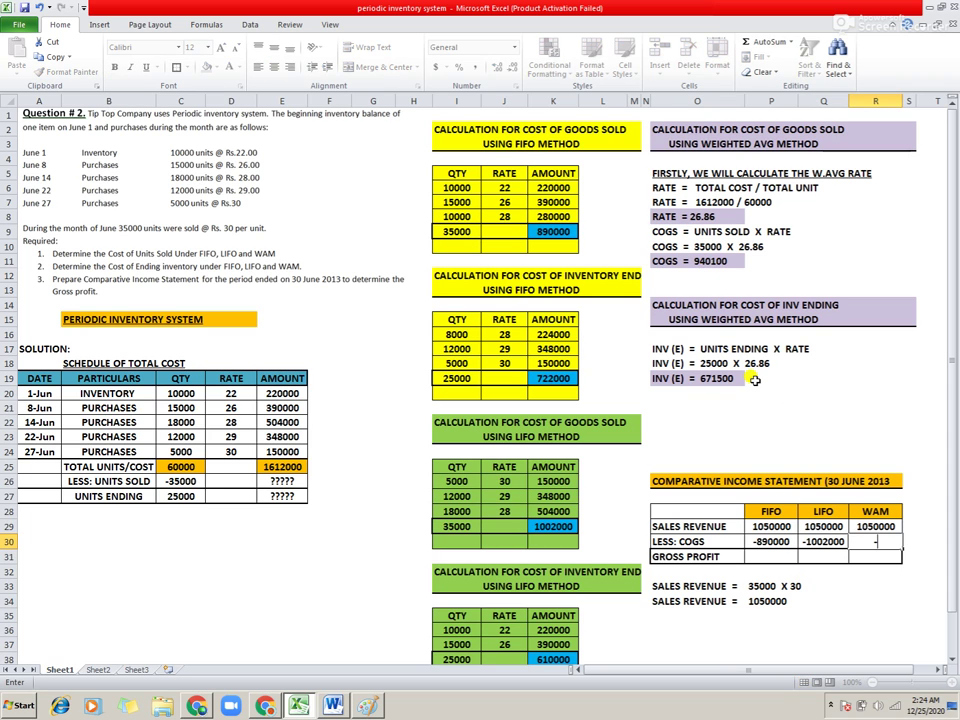
pyautogui.write('940100')
pyautogui.press('Return')
# - Sum the FIFO sales revenue and COGS by selecting them, and enter 160000 as the FIFO gross profit in P31
pyautogui.press('Left')
pyautogui.press('Left')
pyautogui.press('Up')
pyautogui.press('Up')
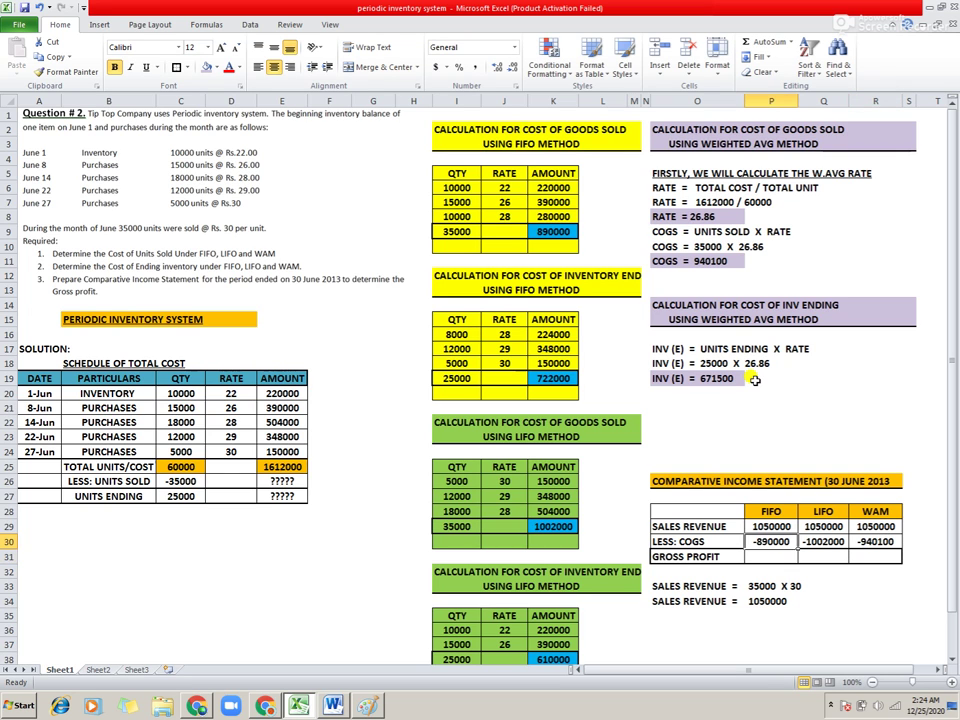
pyautogui.hotkey('shift', 'Down')
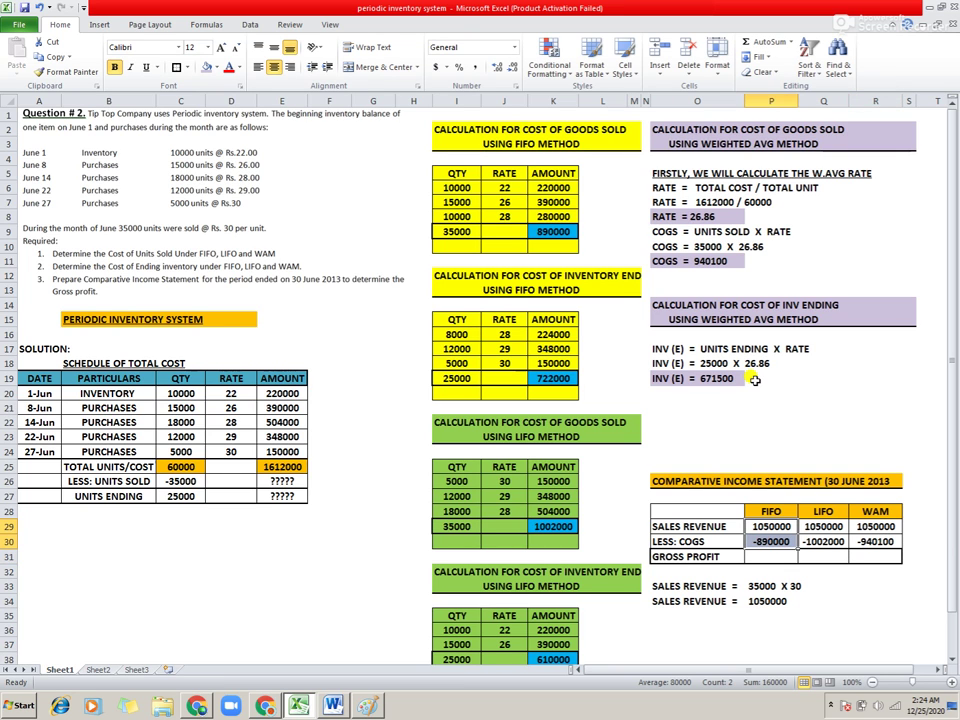
pyautogui.press('Down')
pyautogui.press('Down')
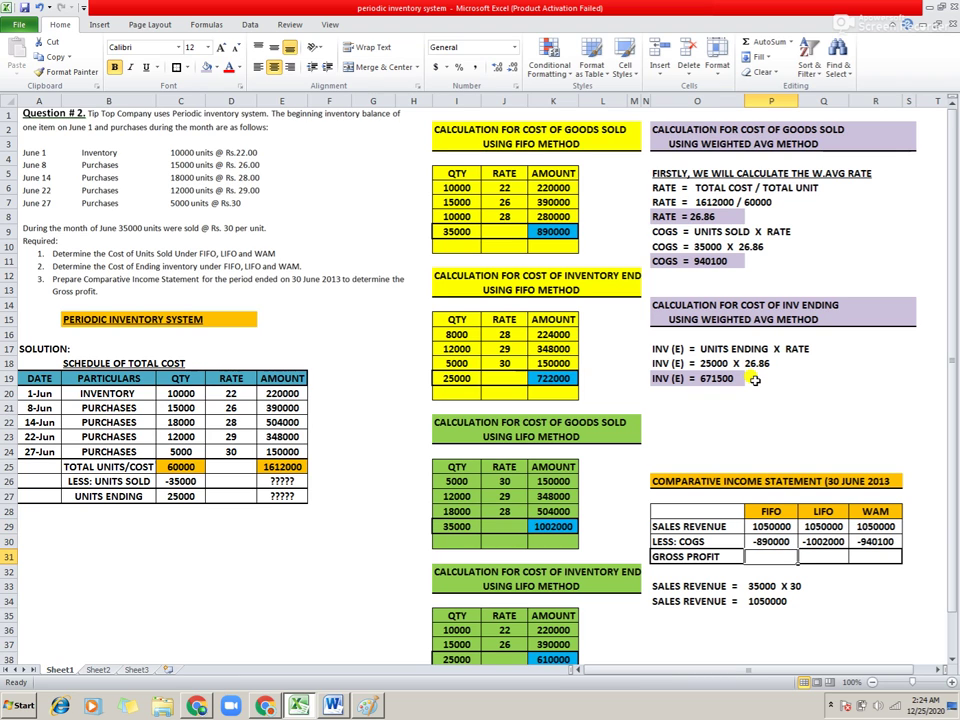
pyautogui.write('16000')
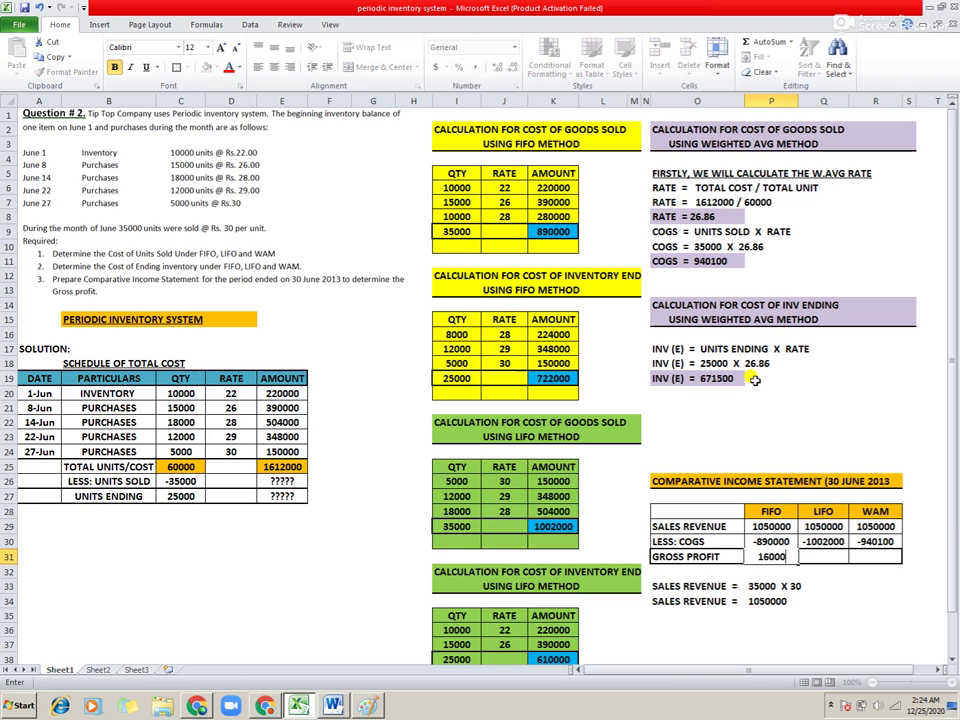
pyautogui.write('0')
pyautogui.press('Tab')
# - Sum the LIFO sales revenue and COGS by selecting them, and enter 48000 as the LIFO gross profit in Q31
pyautogui.press('Up')
pyautogui.press('Up')
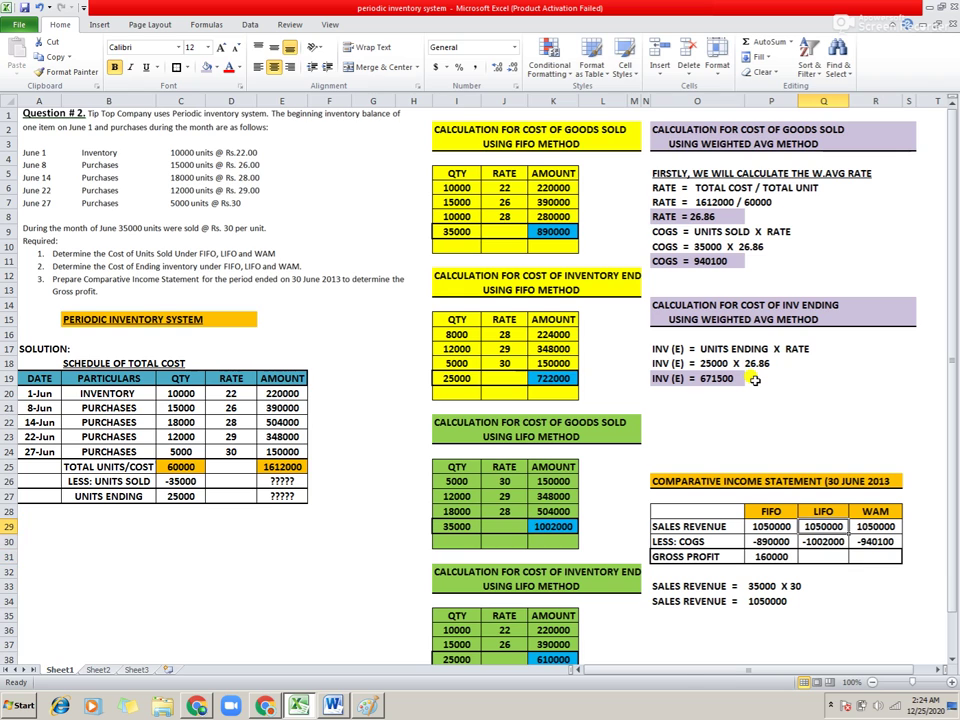
pyautogui.hotkey('shift', 'Down')
pyautogui.press('Down')
pyautogui.press('Down')
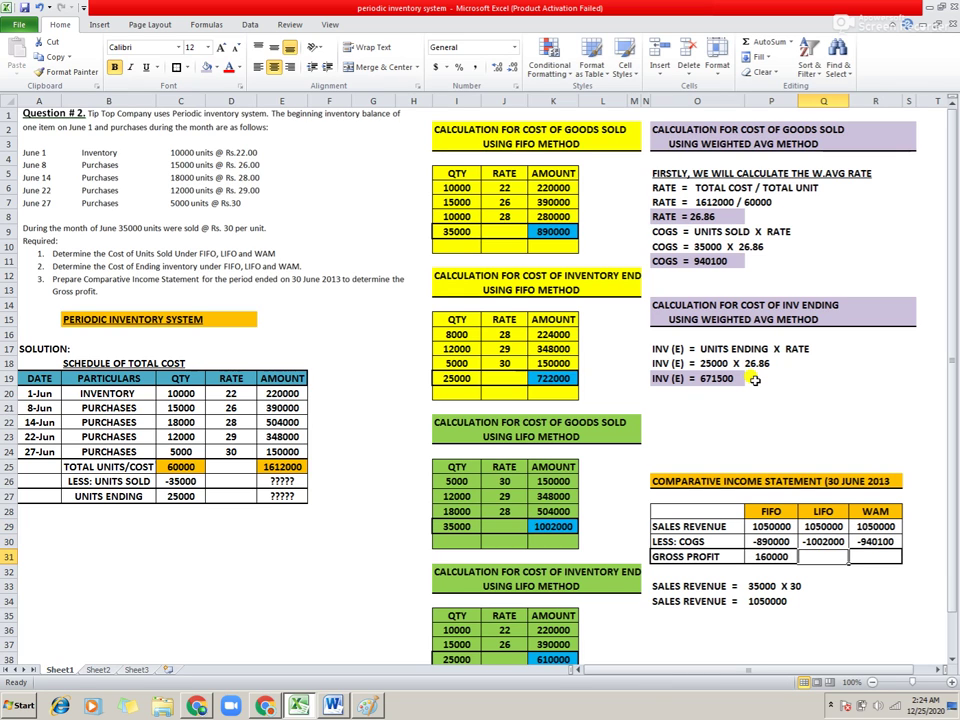
pyautogui.write('48000')
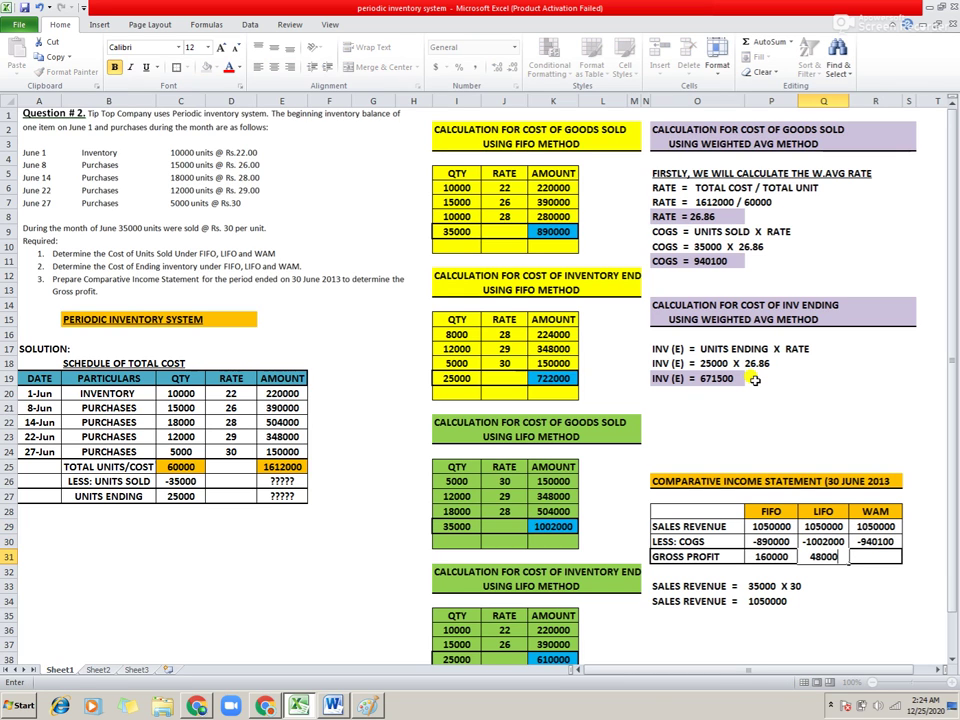
pyautogui.press('Tab')
# - Sum the WAM sales revenue and COGS by selecting them, and enter 109900 as the WAM gross profit in R31
pyautogui.press('Up')
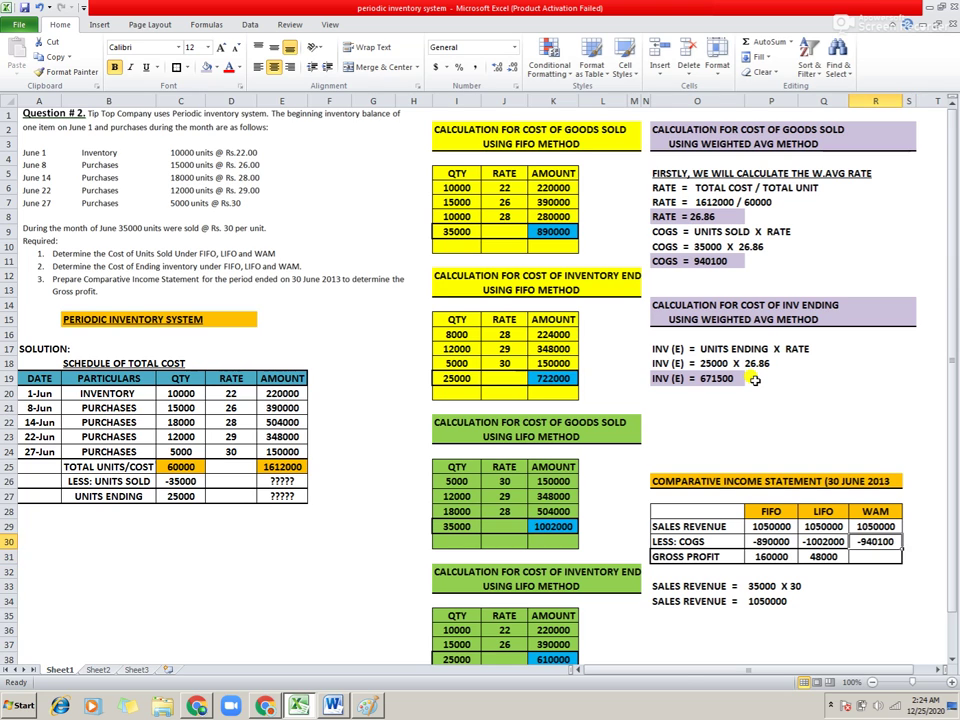
pyautogui.hotkey('shift', 'Up')
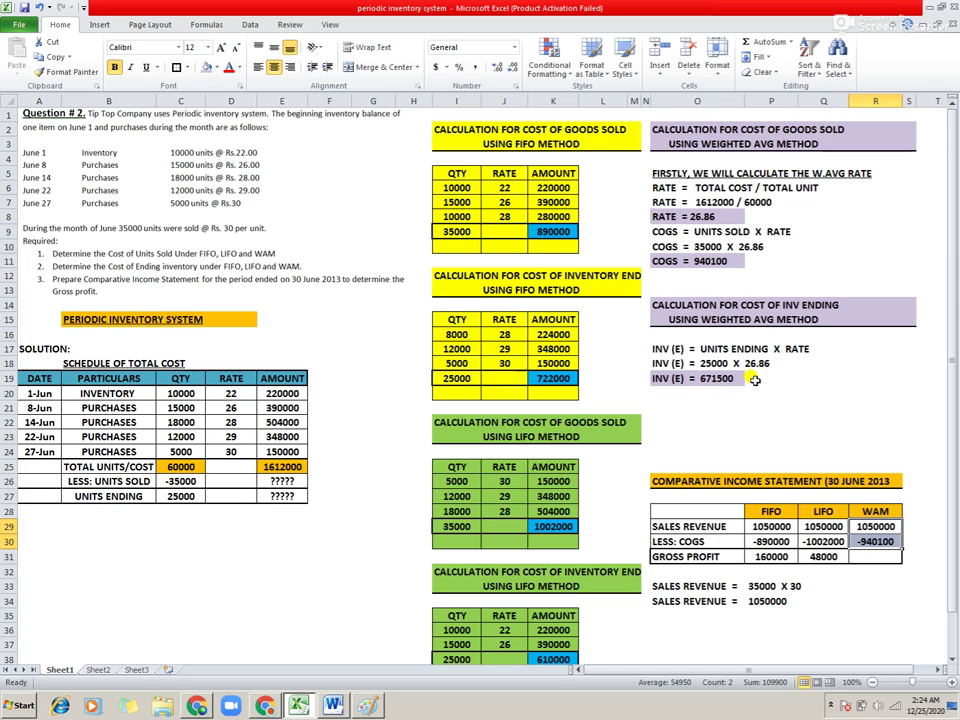
pyautogui.press('Down')
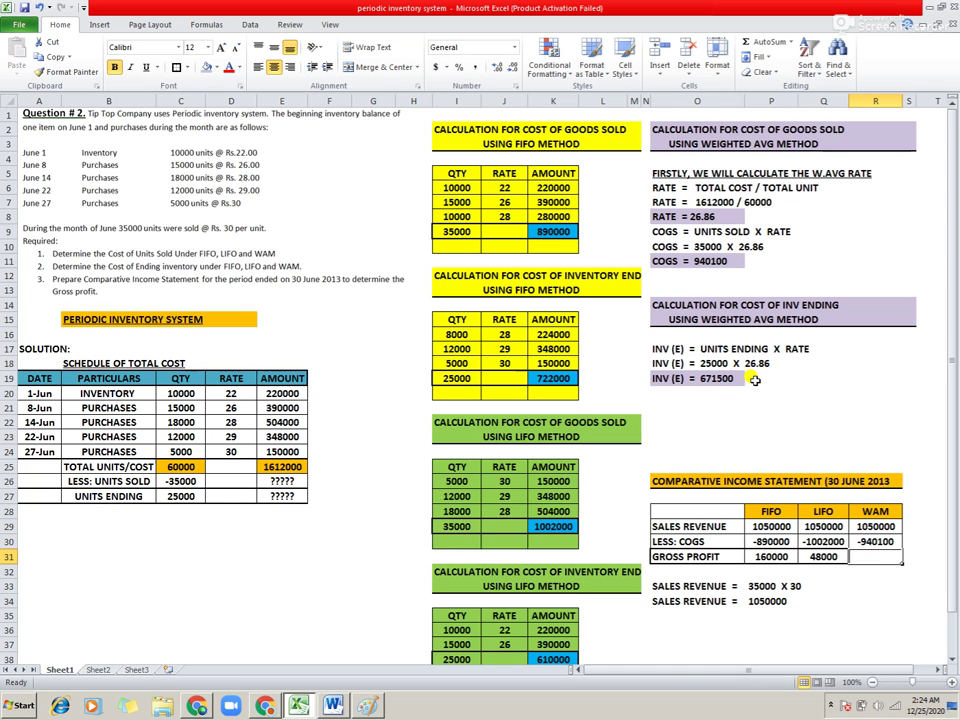
pyautogui.write('109900')
pyautogui.press('Return')
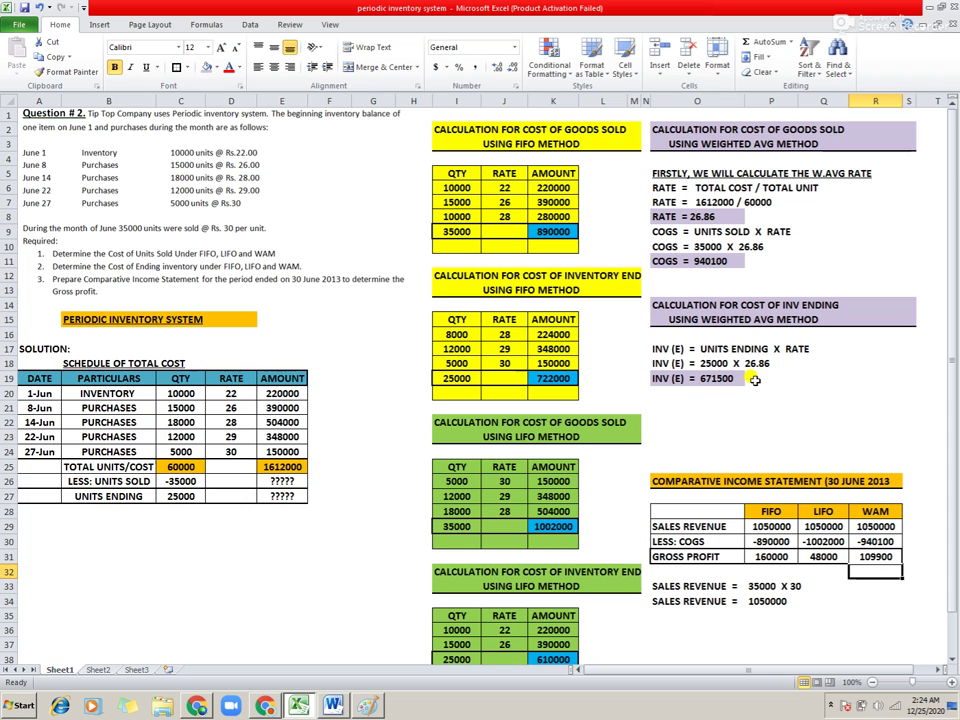
# - Enter the label "ANSWER" in R33, below the WAM column of the income statement
pyautogui.press('Down')
pyautogui.write('ANSWER')
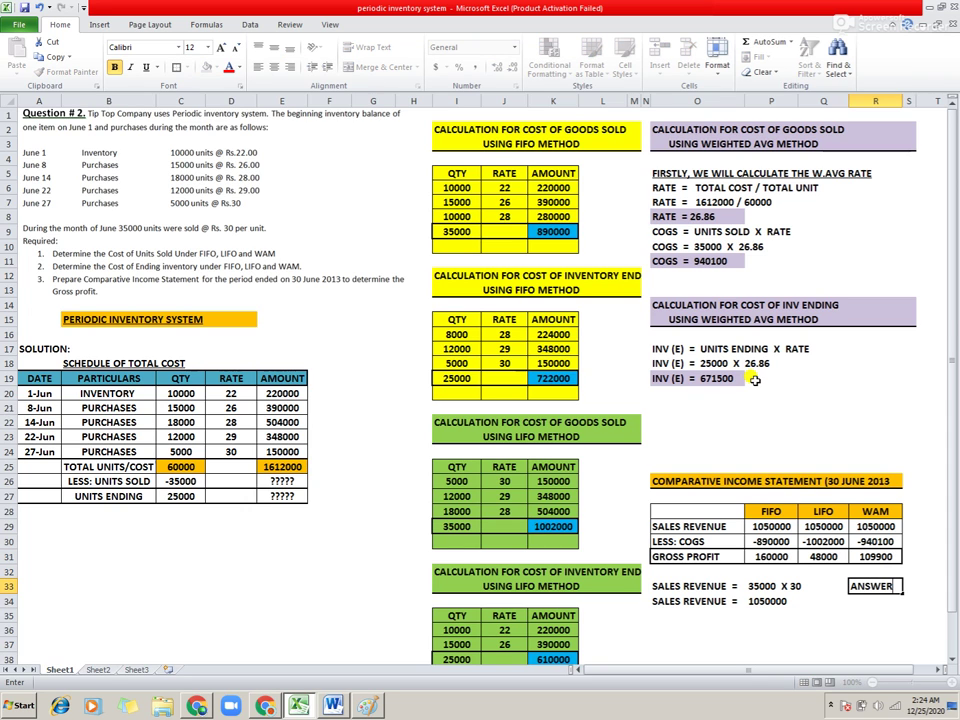
pyautogui.press('Return')
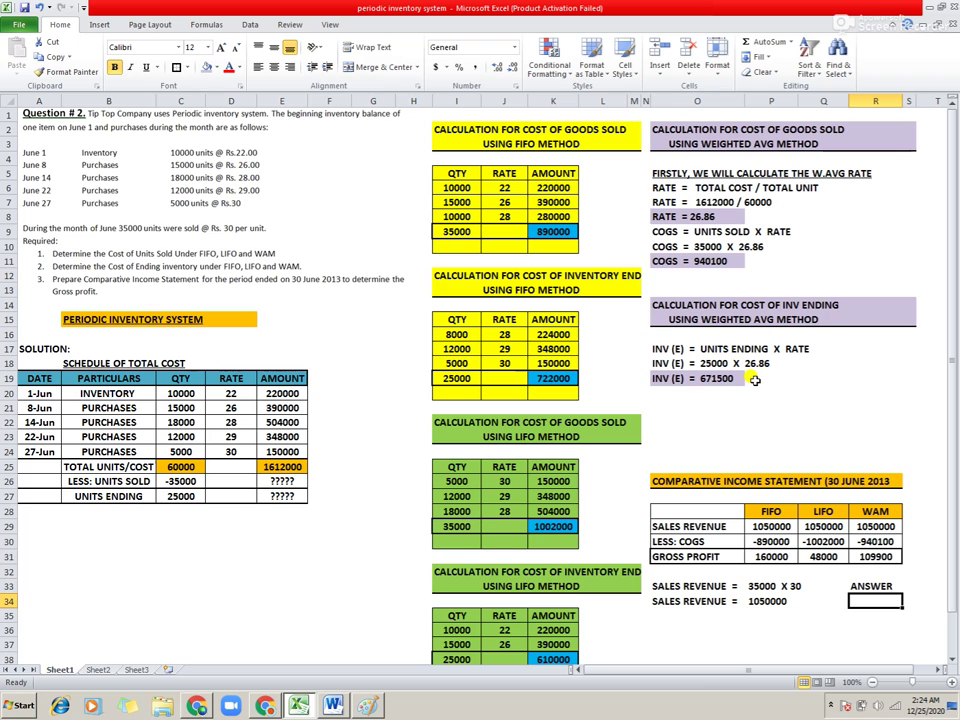